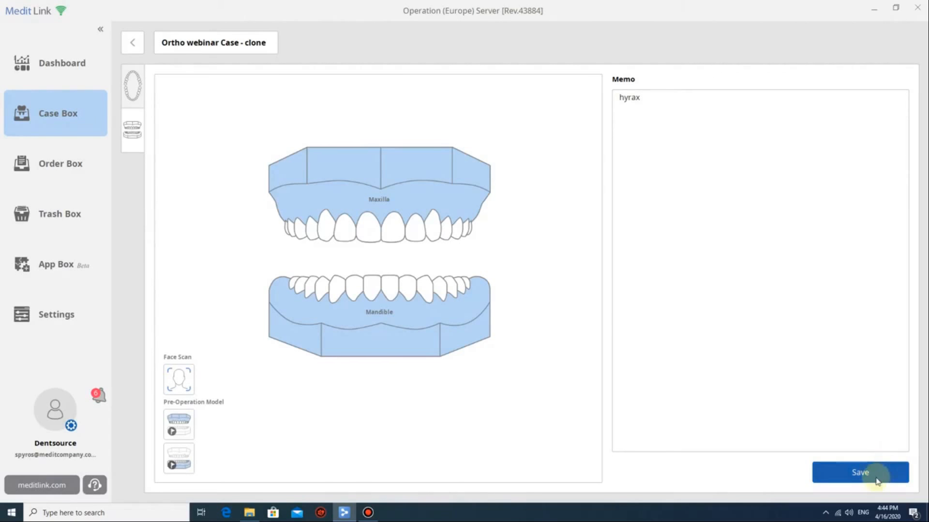
Save the cloned ortho case in Medit Link so it registers with its maxilla/mandible scans.
left_click(863, 471)
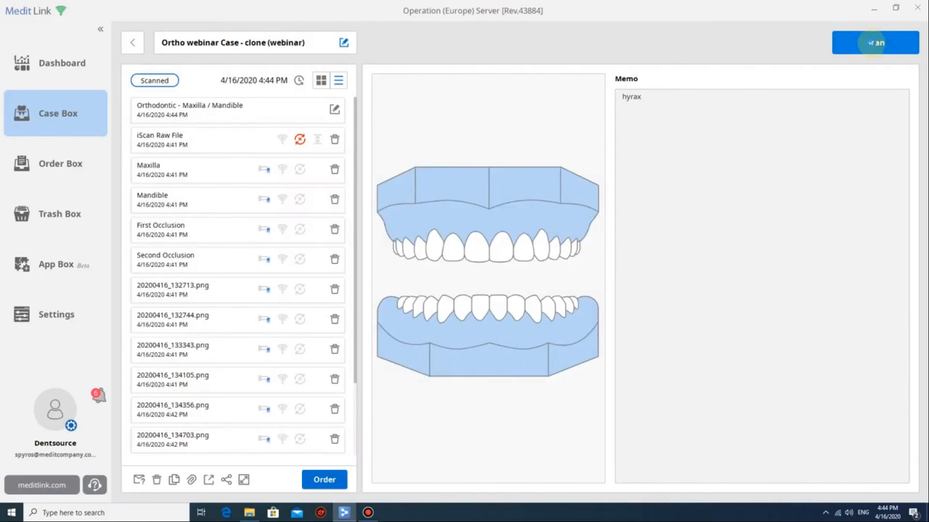
Launch Medit iScan for this case, loading its existing upper and lower jaw scans.
left_click(873, 43)
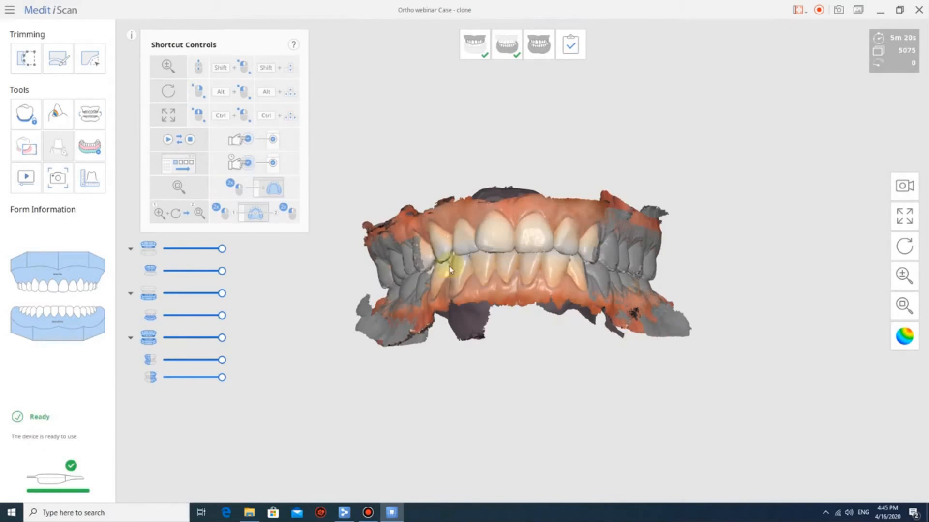
Inspect the upper jaw scan from the front, then bring up the lower jaw scan.
left_click(474, 61)
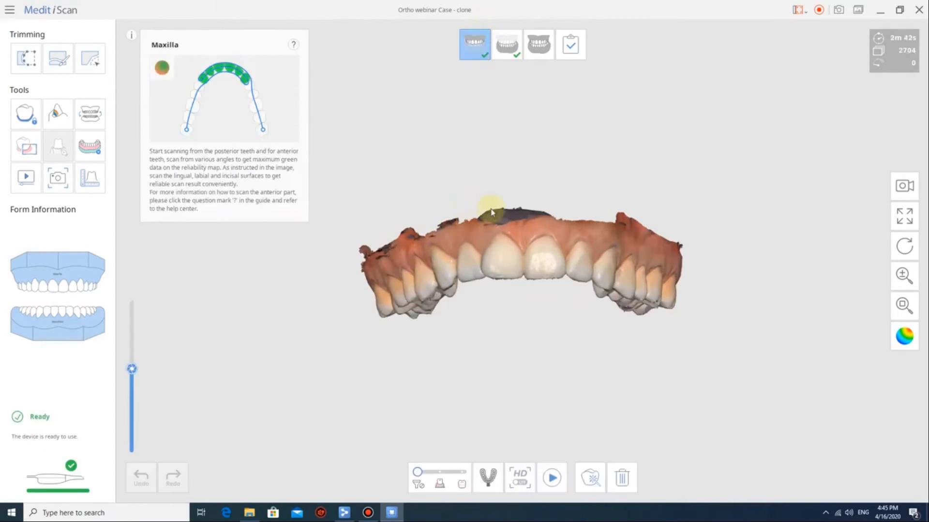
right_click_drag(600, 205, 473, 207)
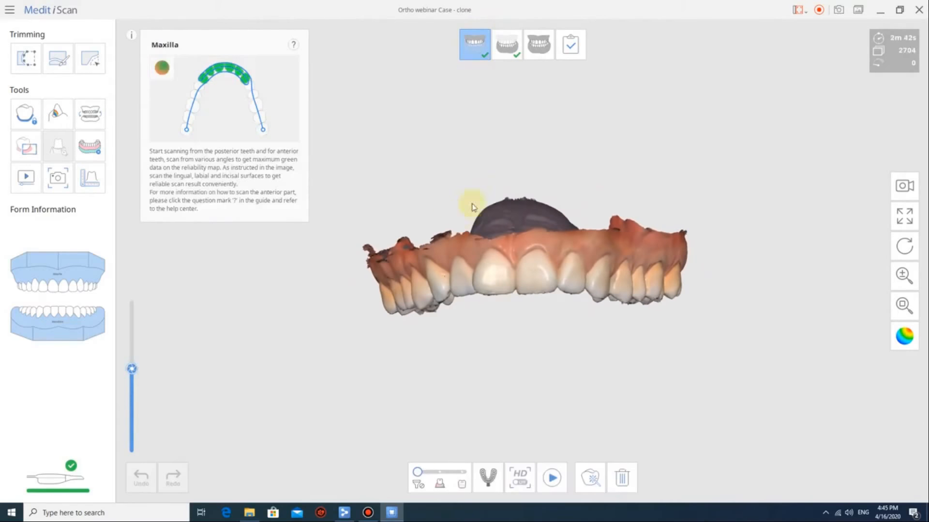
left_click(498, 47)
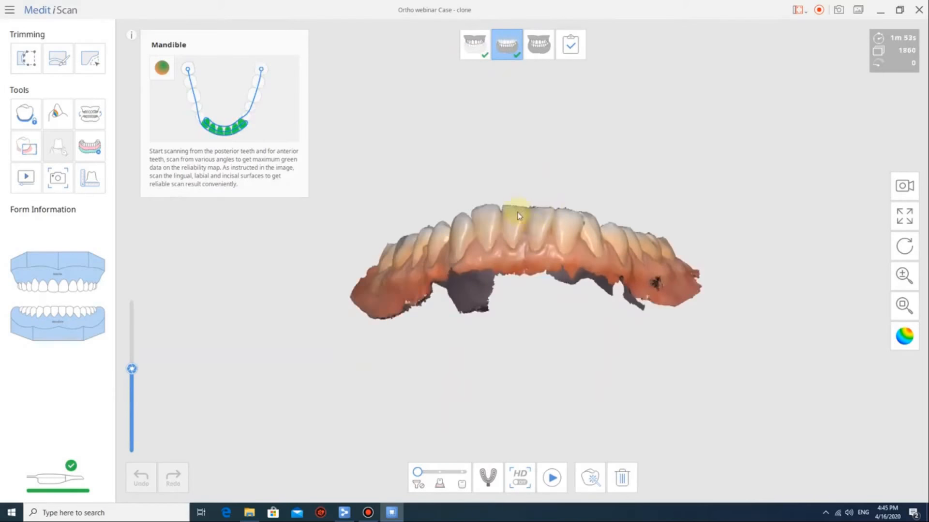
Compare both occlusion bite scans from side views, ending on the first bite registration.
left_click(543, 48)
right_click_drag(547, 232, 435, 339)
left_click(595, 477)
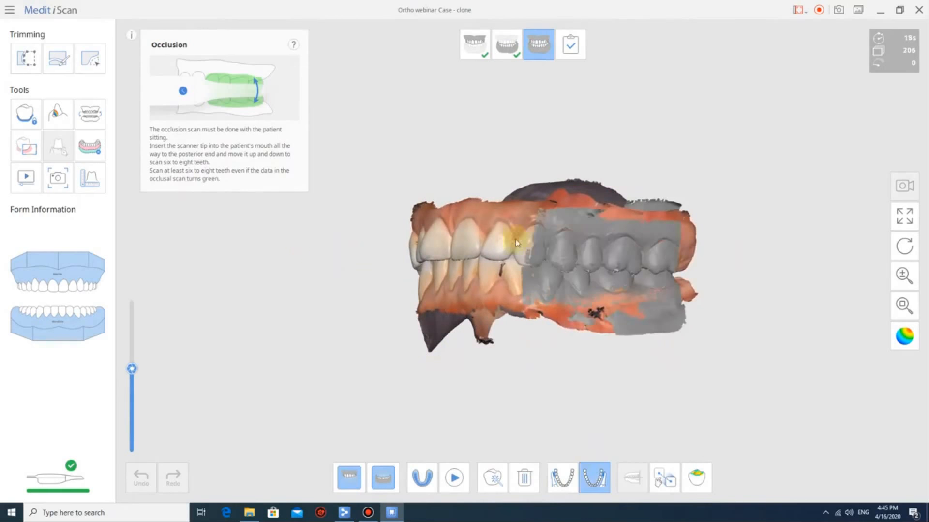
right_click_drag(556, 201, 580, 414)
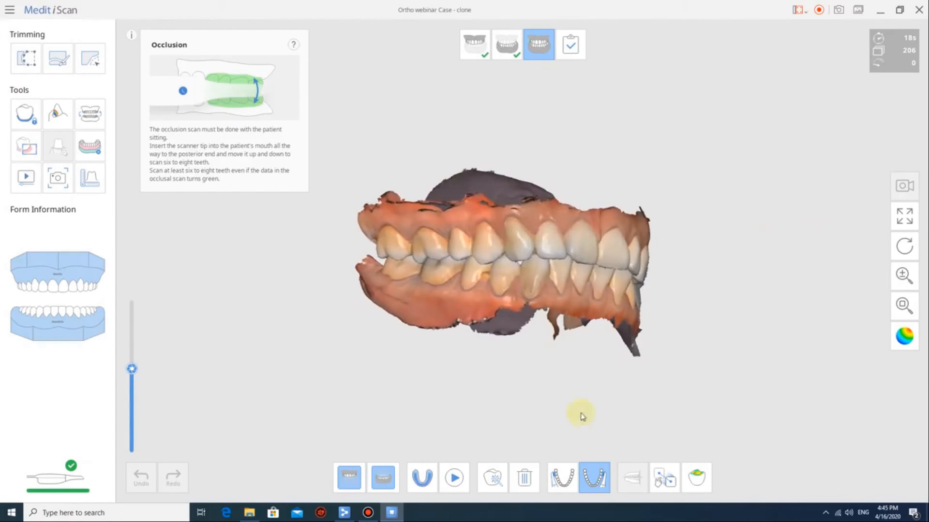
left_click(557, 484)
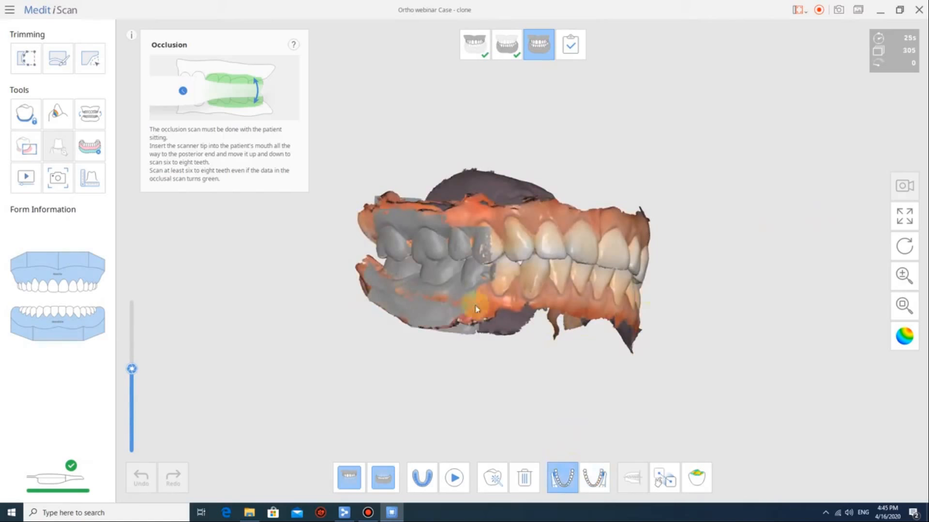
right_click_drag(473, 306, 404, 305)
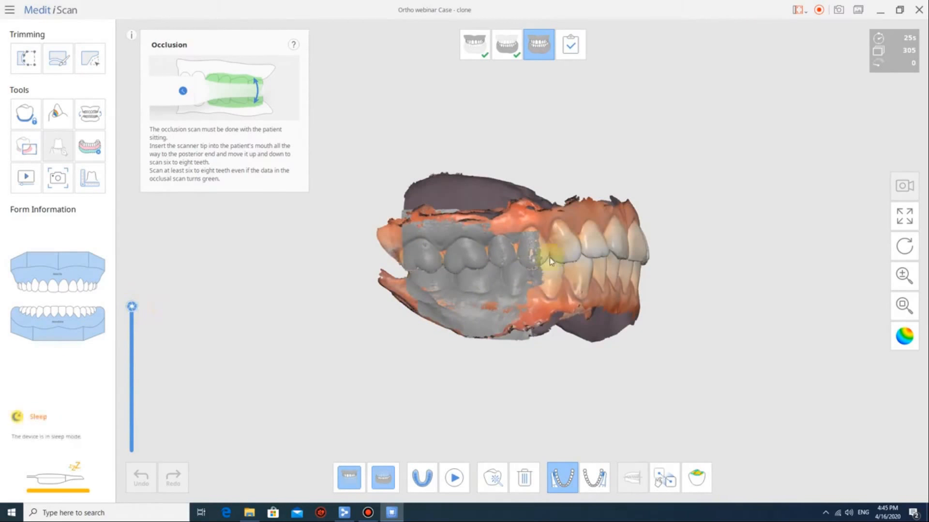
Return to the Maxilla stage and inspect the upper jaw from occlusal, palate and side views.
left_click(474, 45)
right_click_drag(572, 303, 442, 94)
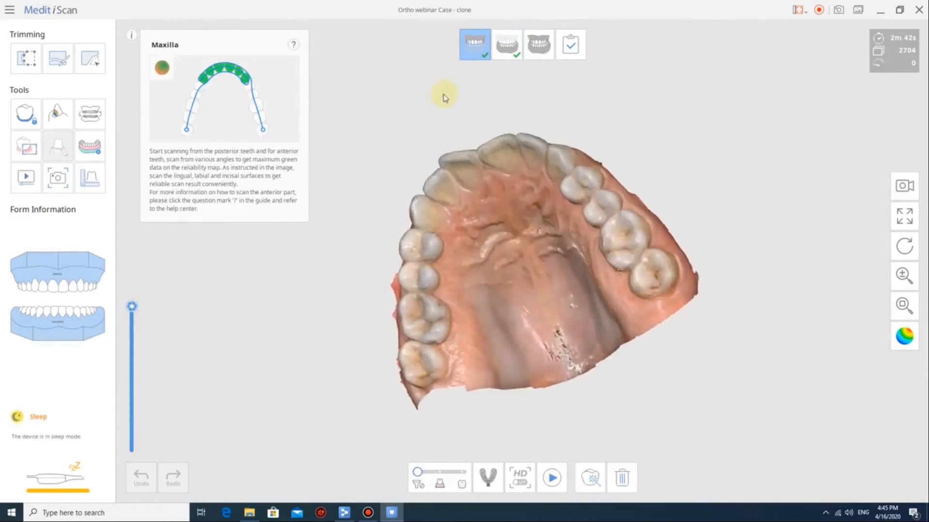
right_click_drag(373, 345, 438, 327)
scroll(431, 207, "up", 7)
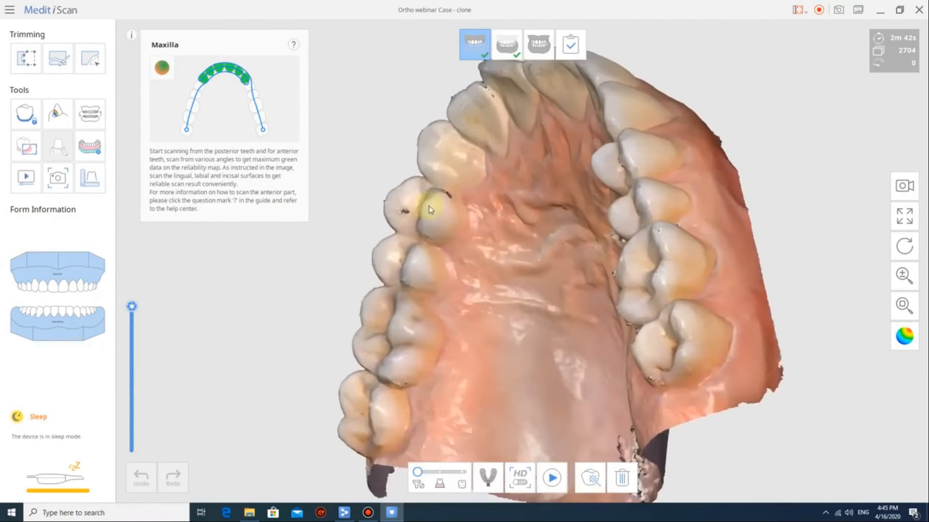
right_click_drag(493, 167, 388, 460)
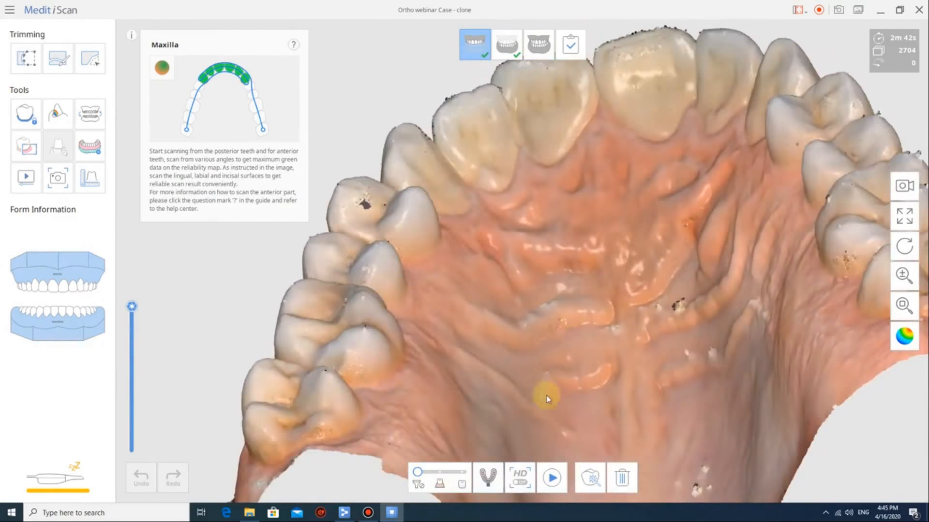
right_click_drag(550, 393, 590, 265)
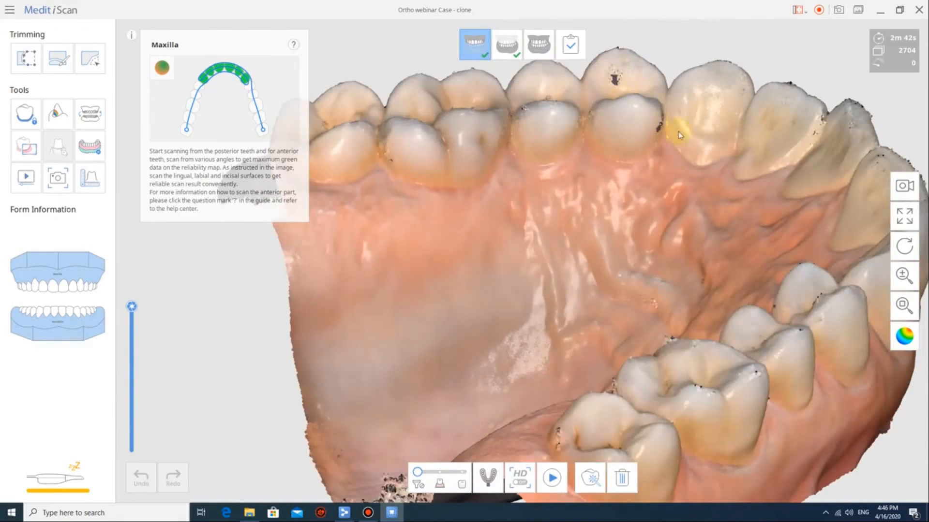
right_click_drag(587, 121, 455, 273)
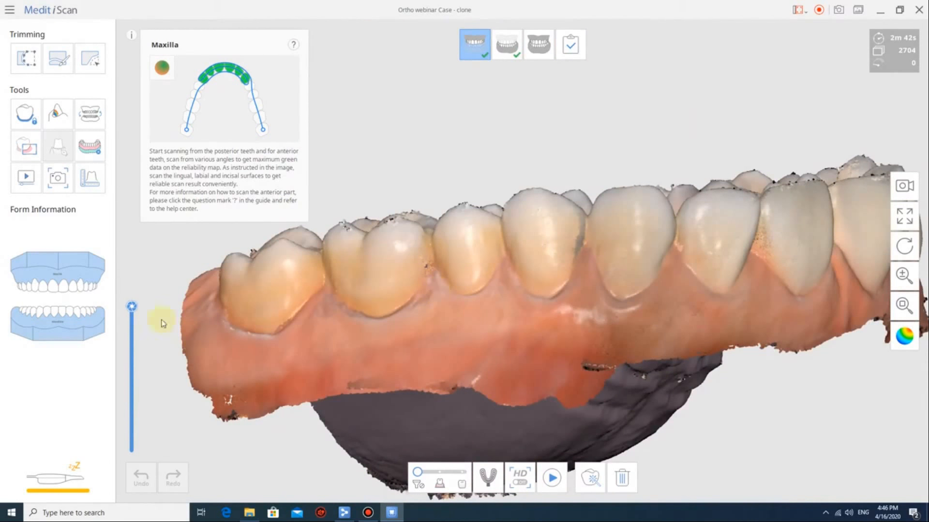
Lower the scan depth from 21.00 to 12.50 and recheck the palate and occlusal views.
left_click_drag(133, 310, 135, 443)
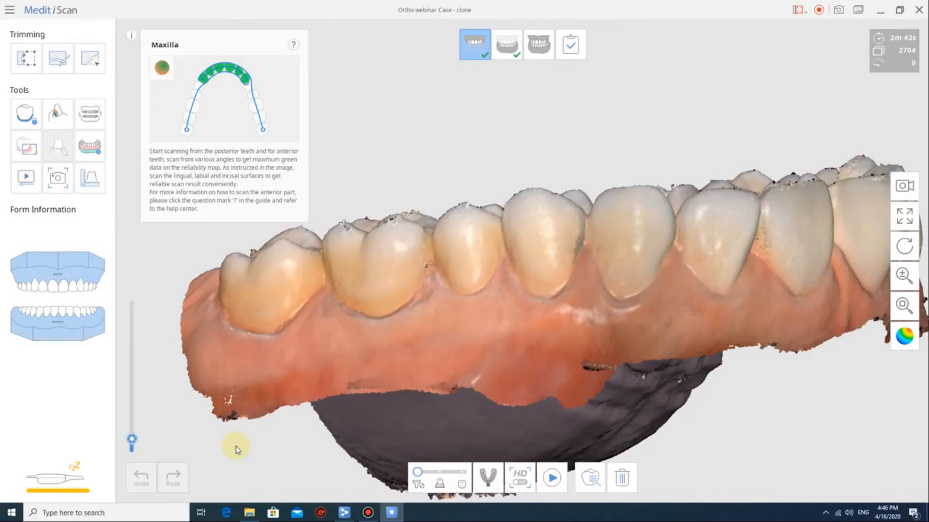
scroll(404, 357, "down", 6)
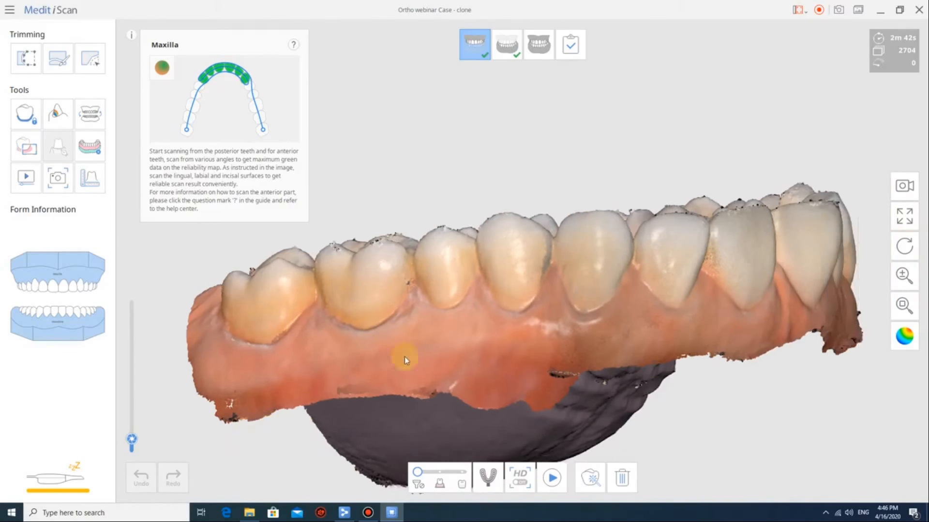
right_click_drag(425, 427, 350, 182)
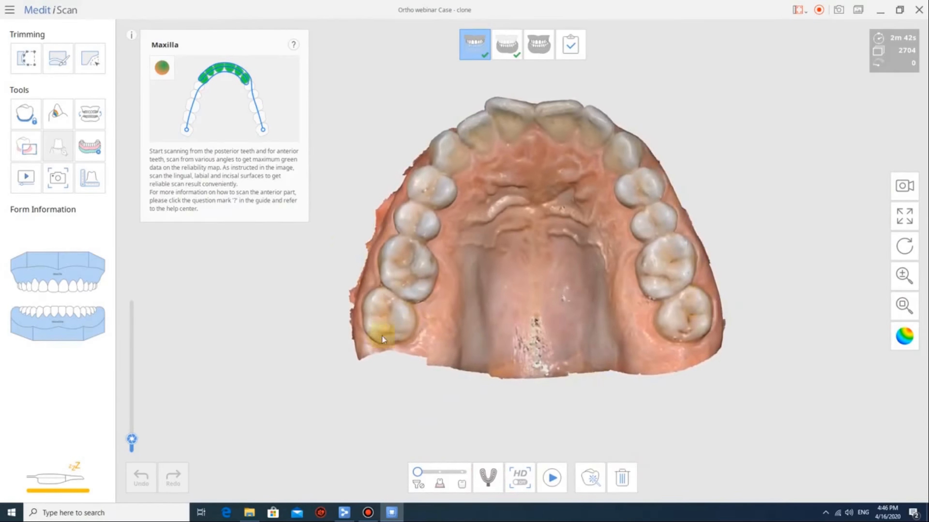
right_click_drag(383, 339, 344, 306)
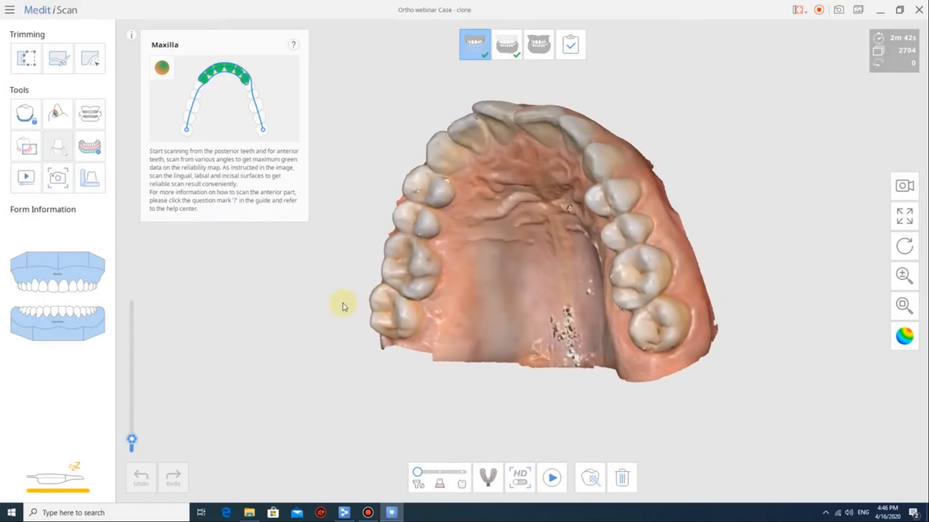
right_click_drag(654, 247, 554, 258)
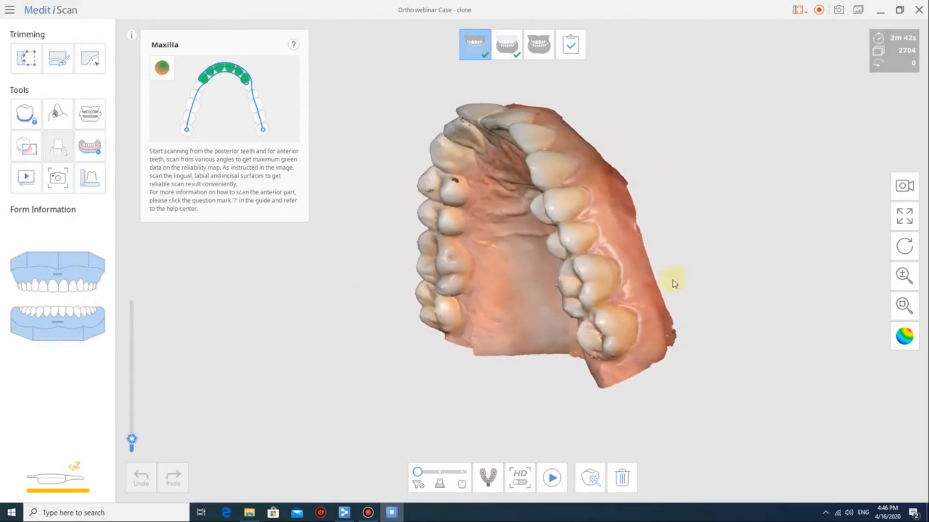
right_click_drag(593, 154, 556, 143)
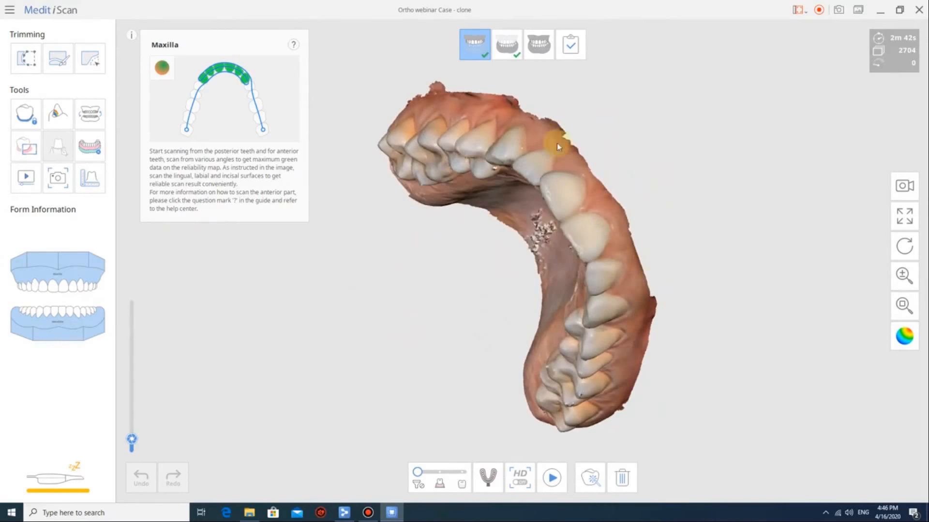
right_click_drag(488, 100, 811, 272)
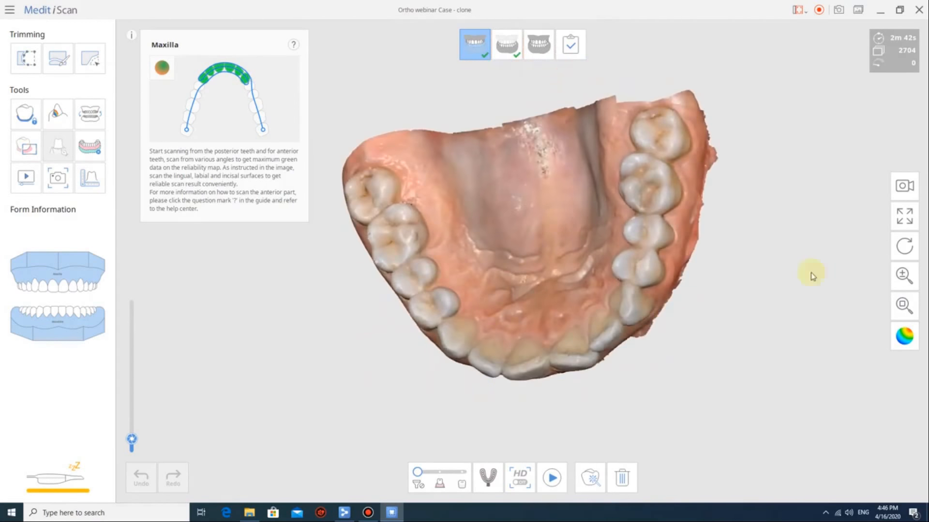
left_click(904, 337)
left_click(904, 337)
right_click_drag(506, 325, 562, 239)
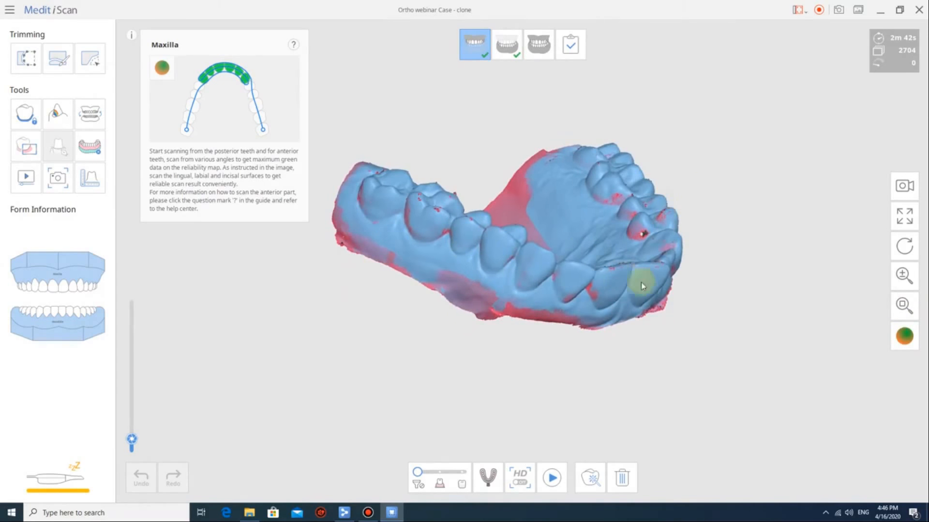
right_click_drag(641, 282, 432, 311)
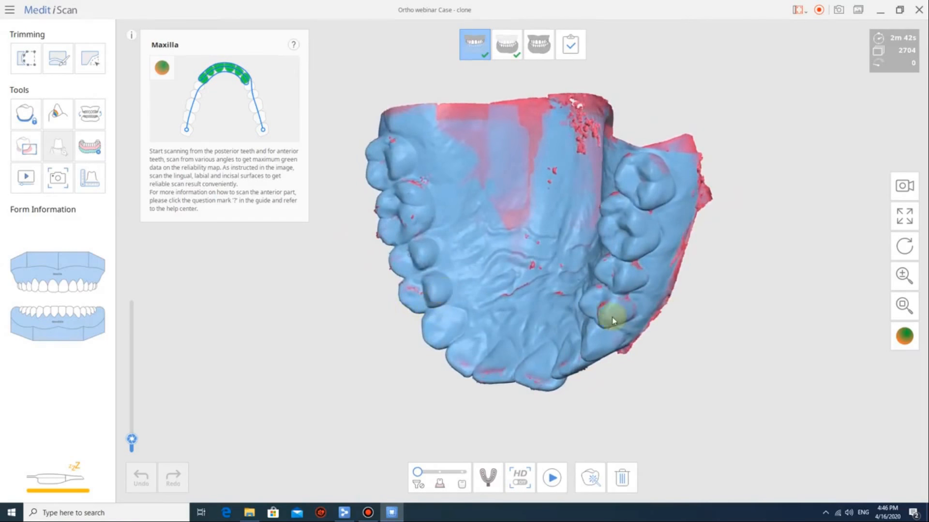
right_click_drag(612, 320, 540, 254)
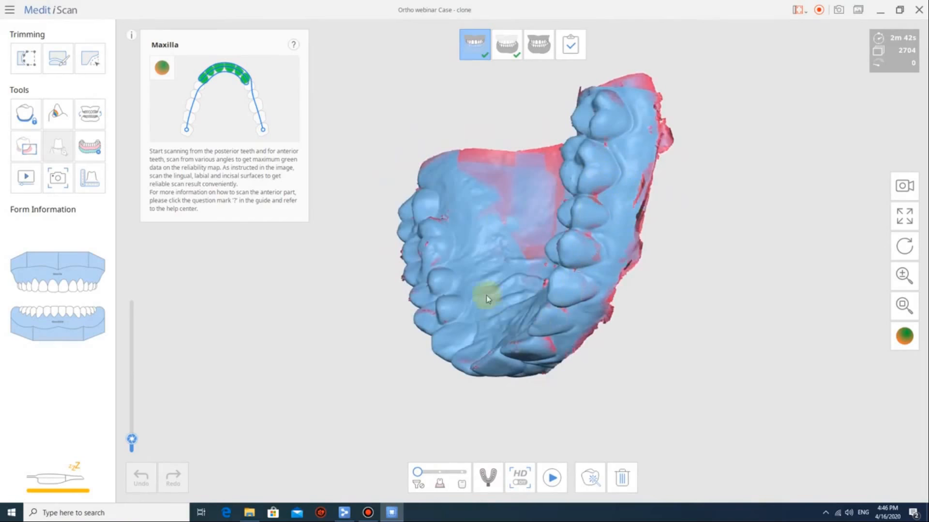
right_click_drag(467, 296, 460, 261)
scroll(452, 280, "up", 5)
right_click_drag(575, 251, 593, 283)
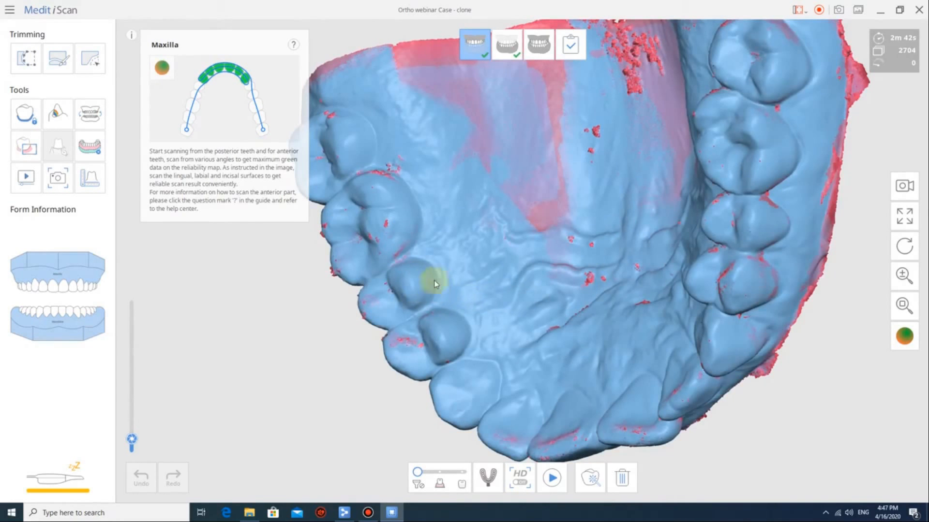
scroll(433, 282, "down", 5)
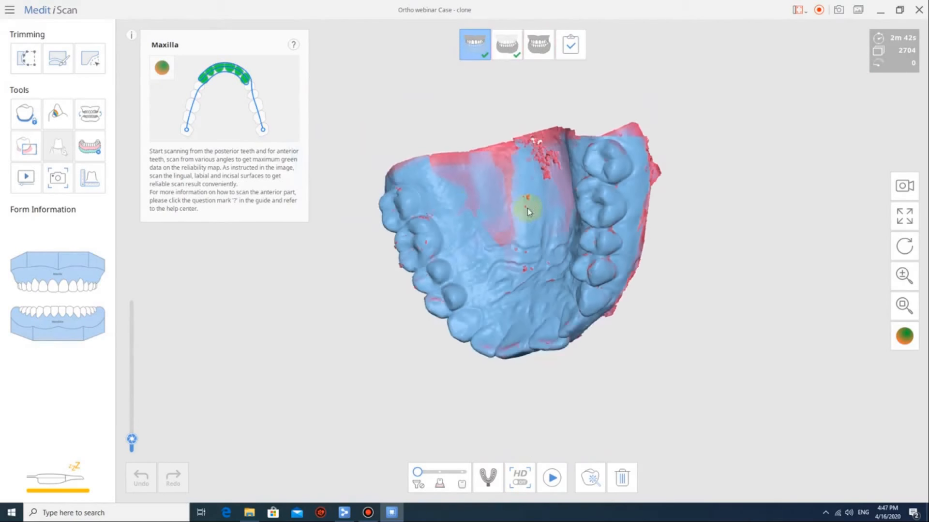
right_click_drag(529, 207, 508, 277)
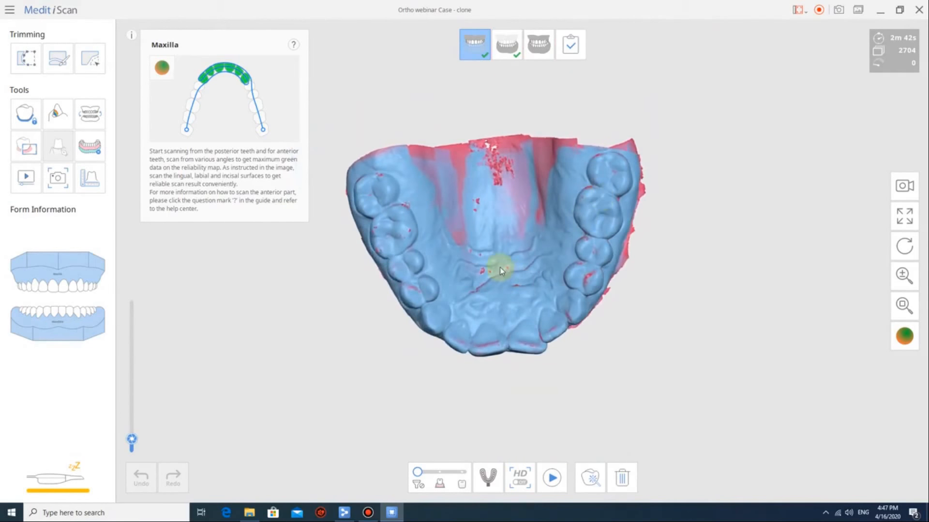
left_click(904, 336)
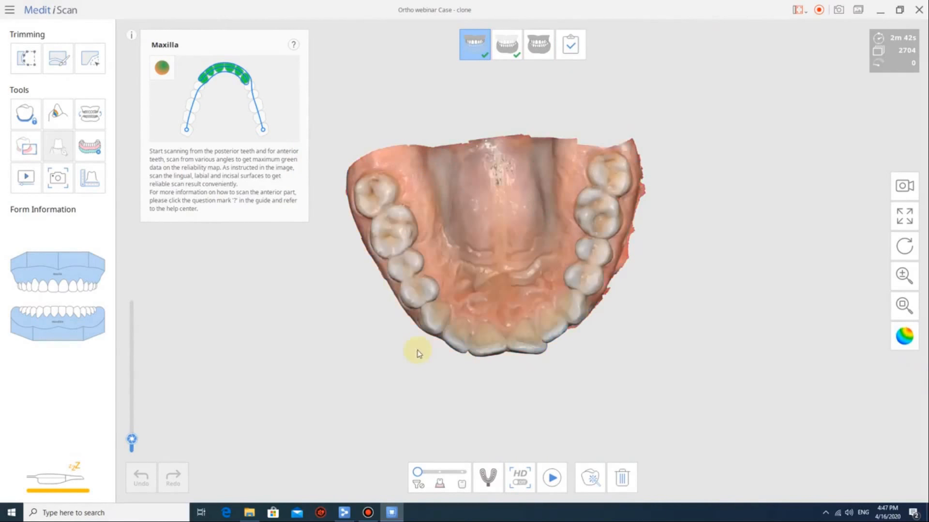
right_click_drag(417, 352, 413, 161)
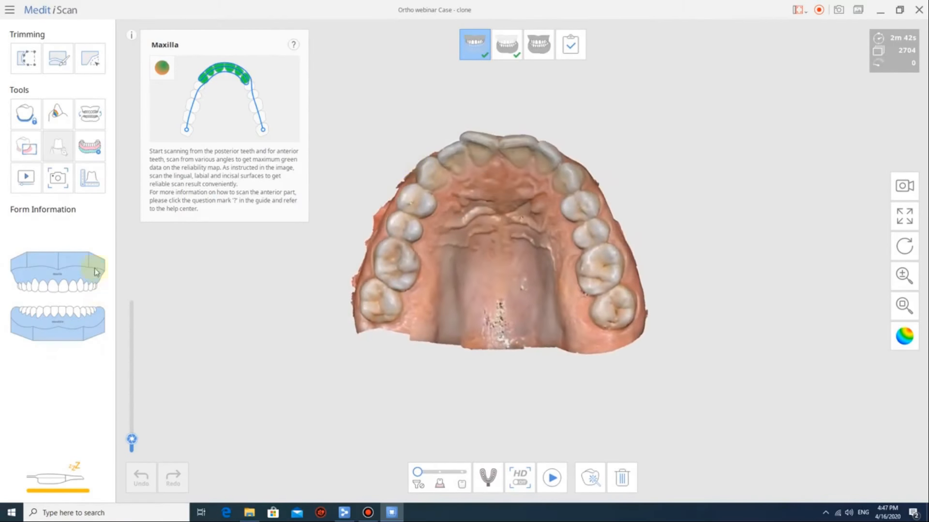
Select the maxilla scan in the Measure tool and merge its data for measuring.
left_click(94, 187)
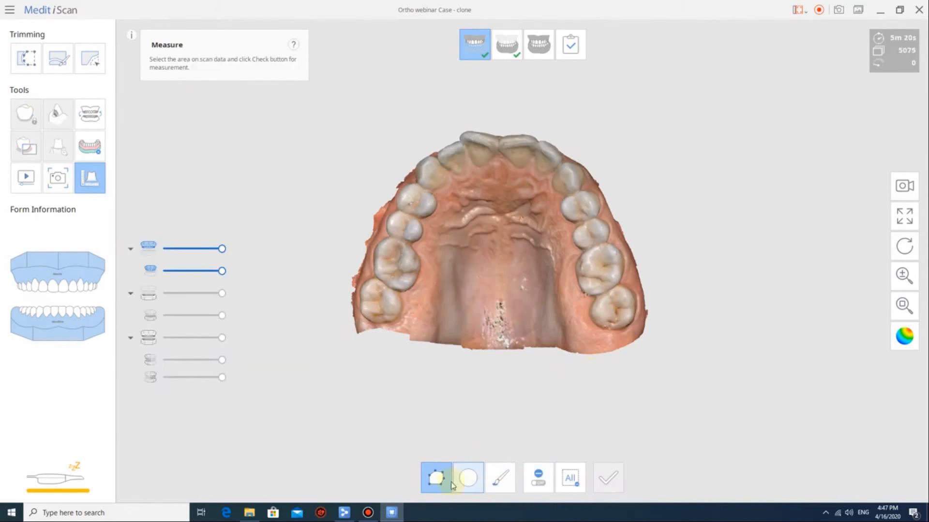
mouse_move(550, 102)
left_mouse_down()
mouse_move(346, 224)
mouse_move(375, 359)
mouse_move(591, 399)
mouse_move(690, 218)
mouse_move(674, 150)
left_mouse_up()
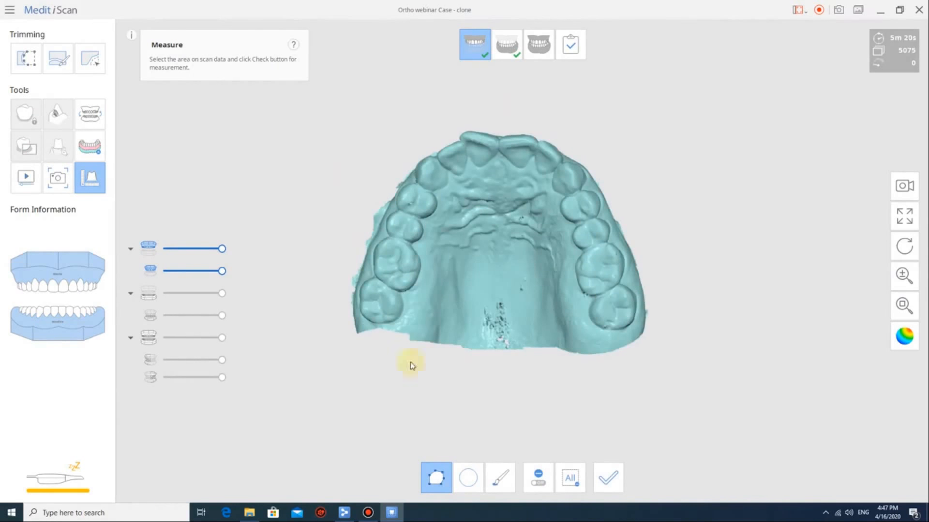
left_click(611, 476)
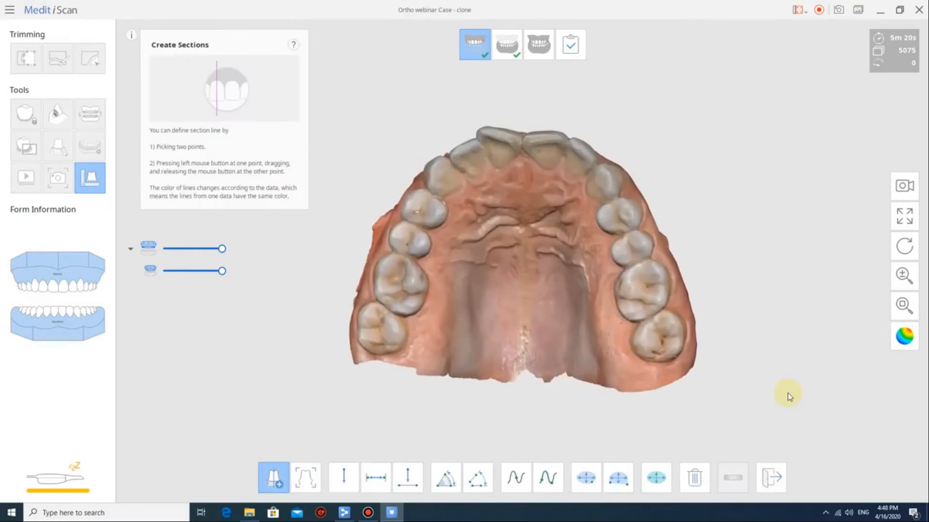
Measure upper arch widths: molars 44.425 mm, premolars 46.050 mm, canines 32.761 mm.
mouse_move(742, 349)
right_mouse_down()
mouse_move(730, 321)
mouse_move(731, 348)
mouse_move(740, 331)
right_mouse_up()
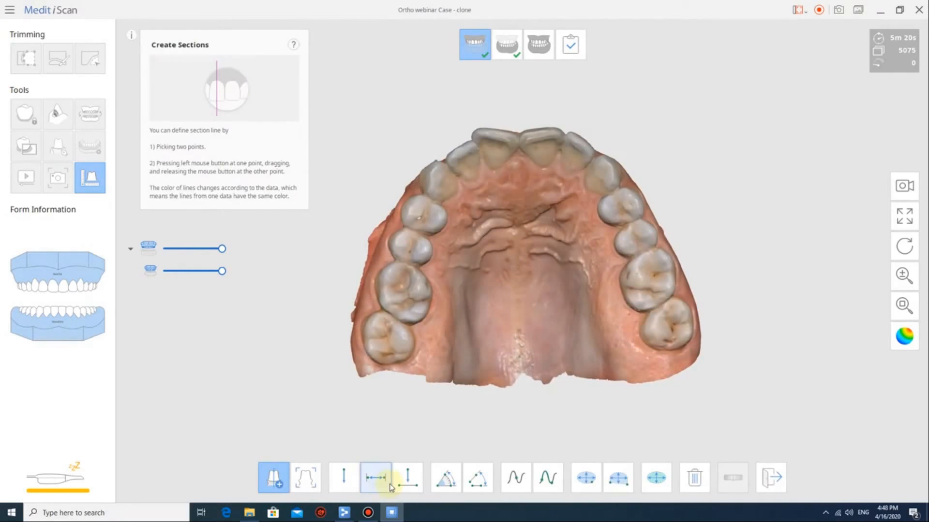
left_click(375, 483)
left_click(457, 327)
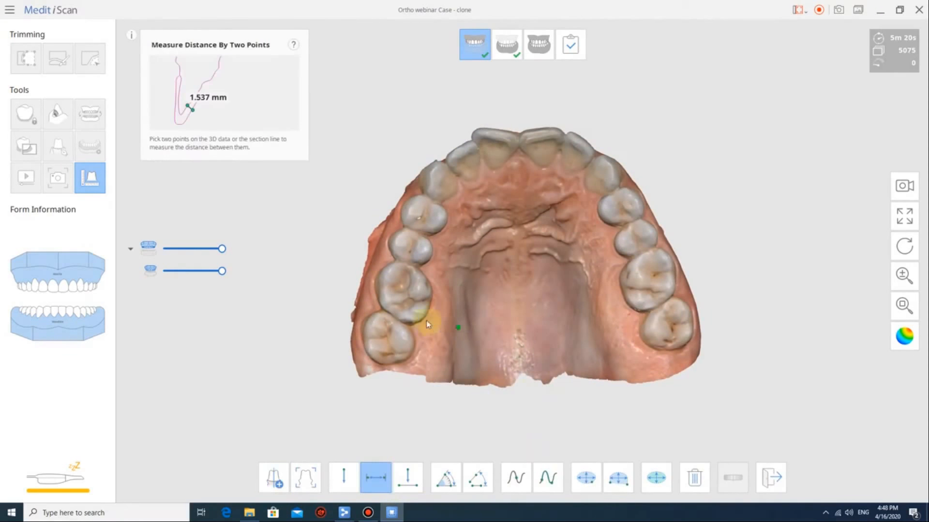
left_click(410, 288)
left_click(649, 278)
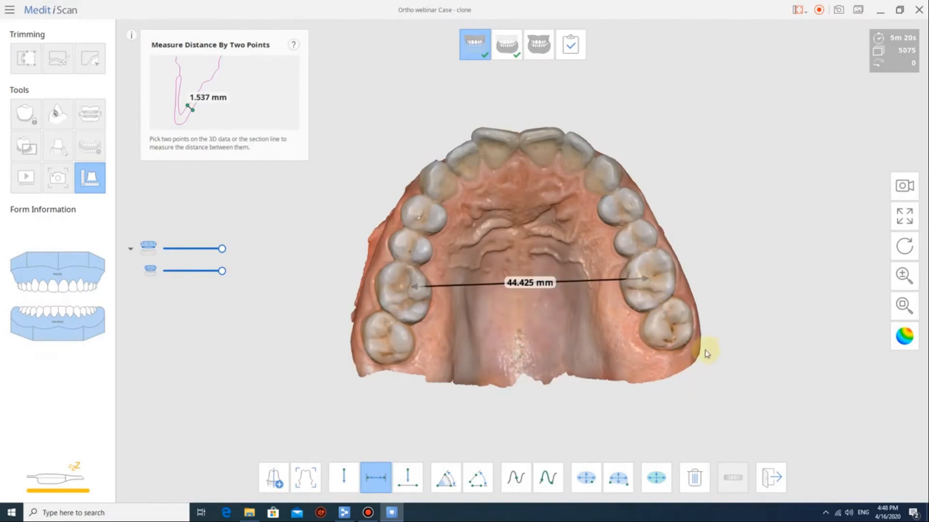
right_click_drag(701, 351, 691, 363)
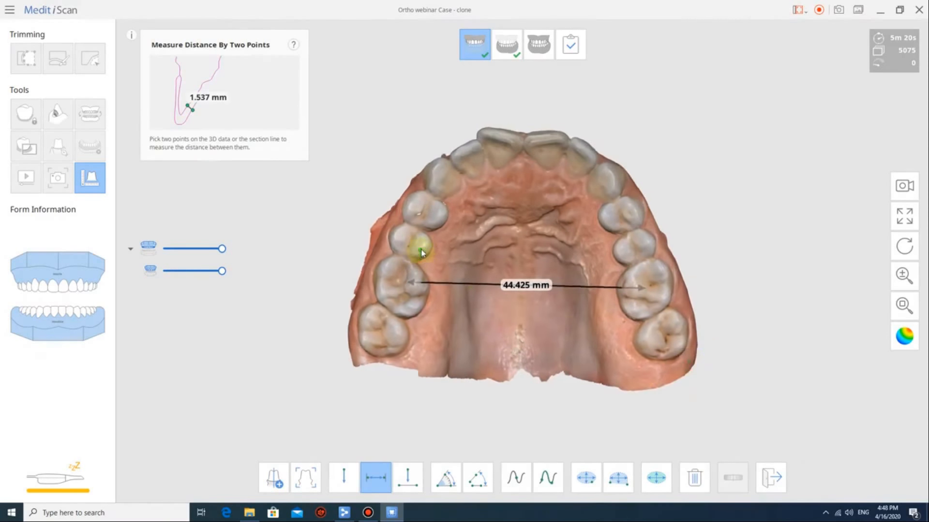
left_click(396, 234)
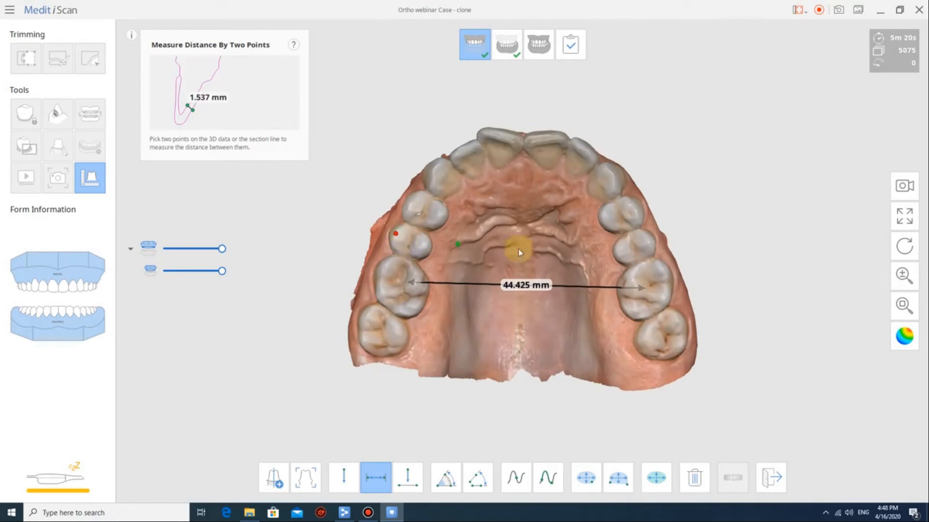
left_click(641, 239)
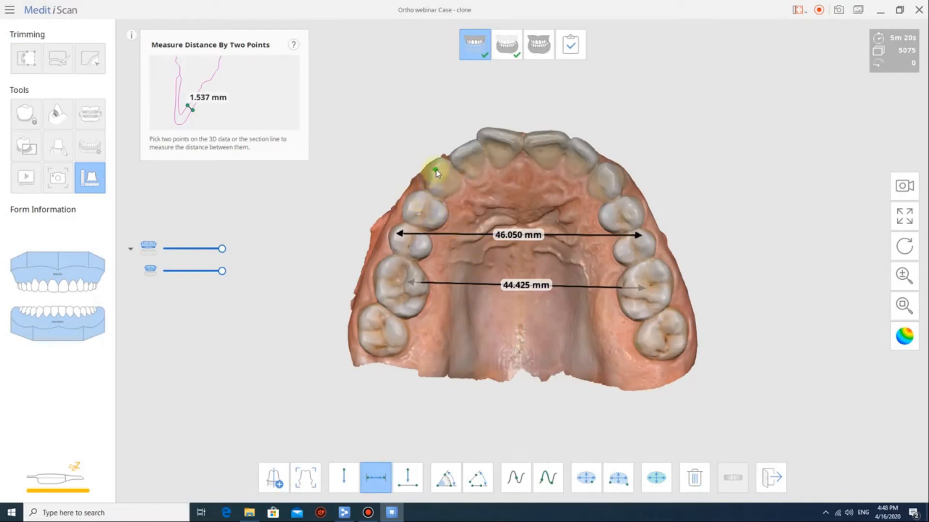
left_click(611, 175)
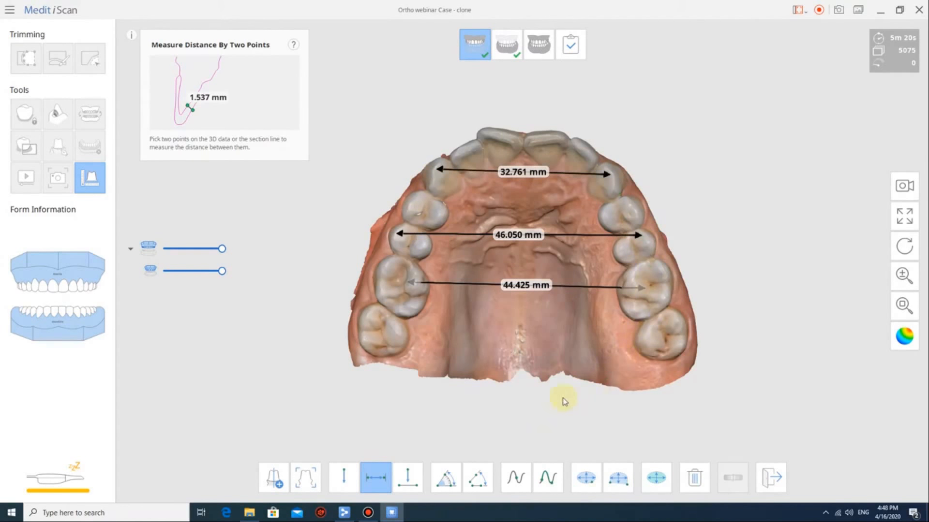
Delete the 44.425 mm molar measurement and remeasure the molar width at 46.363 mm.
scroll(539, 275, "up", 4)
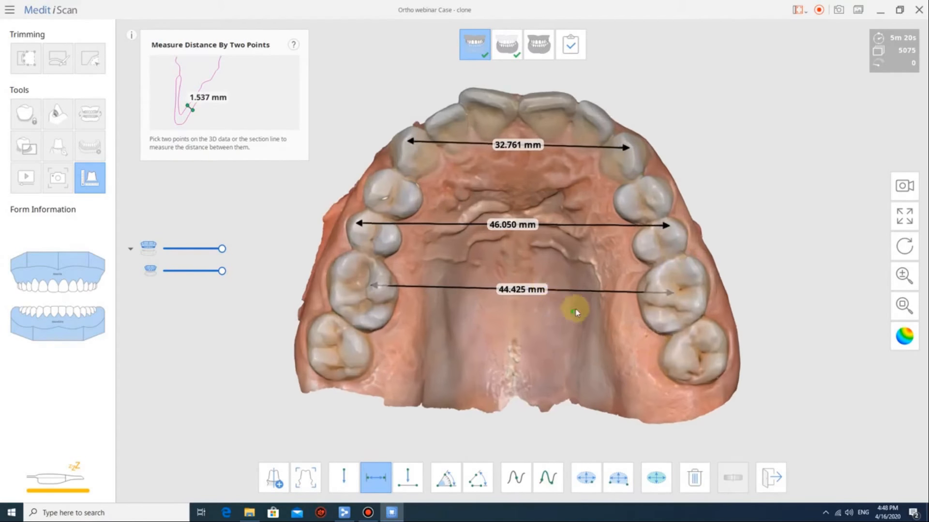
scroll(692, 369, "up", 2)
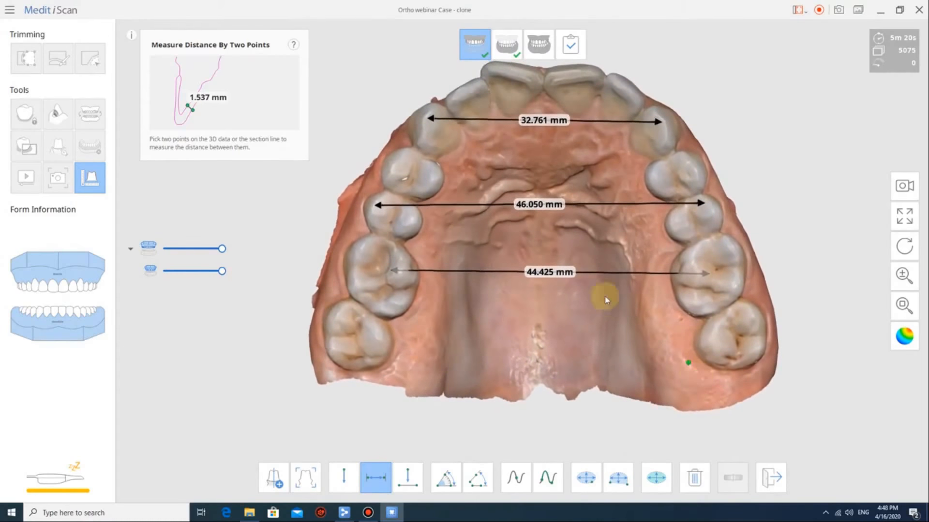
left_click(587, 289)
middle_click_drag(587, 288, 579, 320)
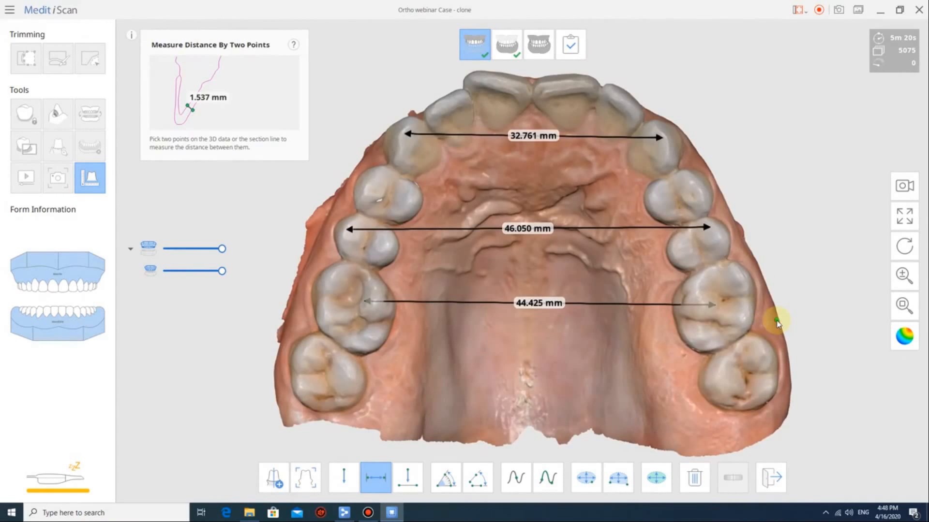
left_click(692, 479)
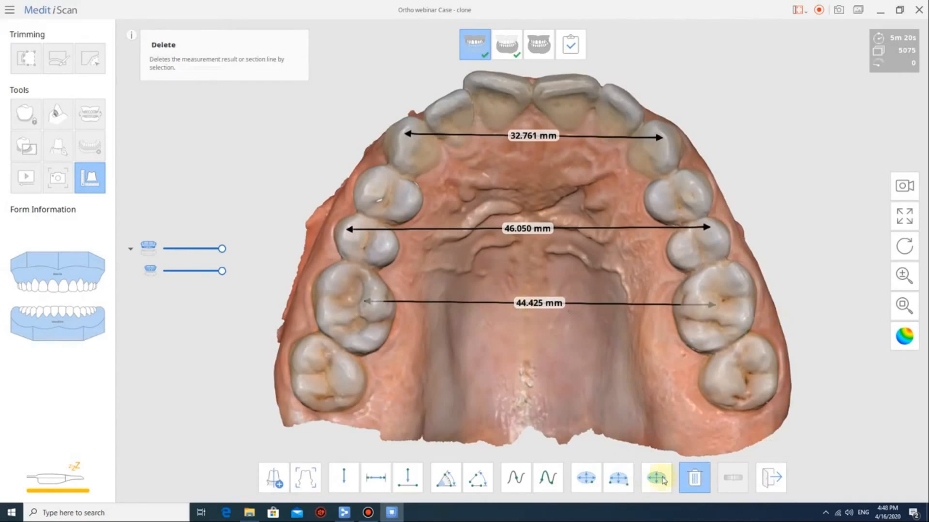
left_click(537, 305)
left_click(375, 478)
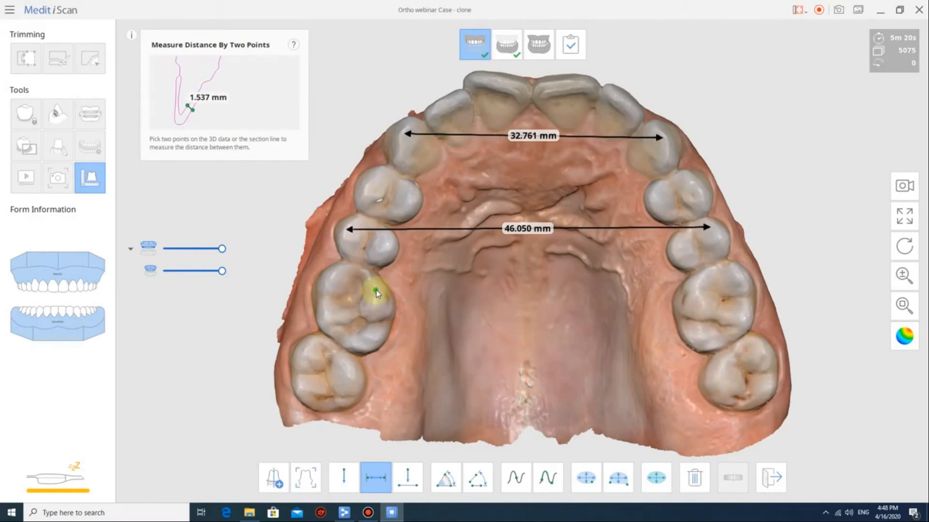
left_click(355, 302)
left_click(723, 308)
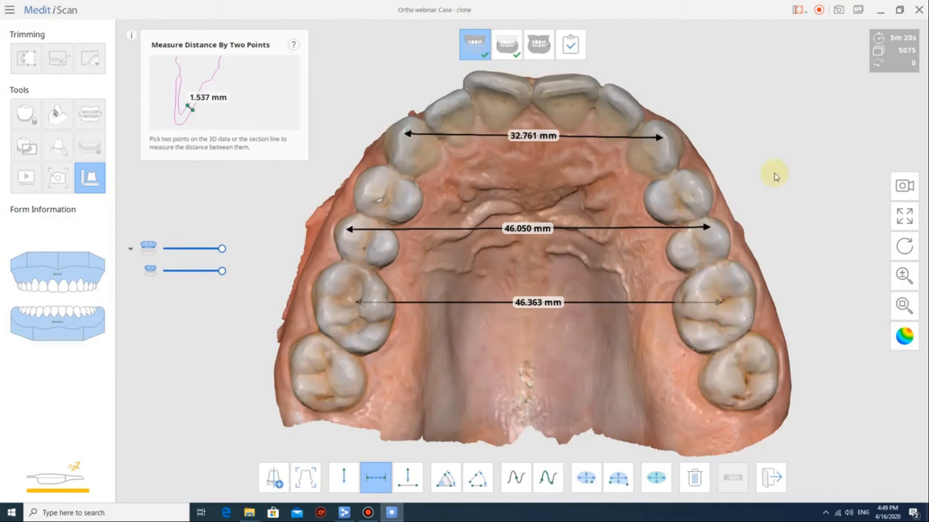
Take a screenshot of the three upper arch width measurements.
left_click(836, 16)
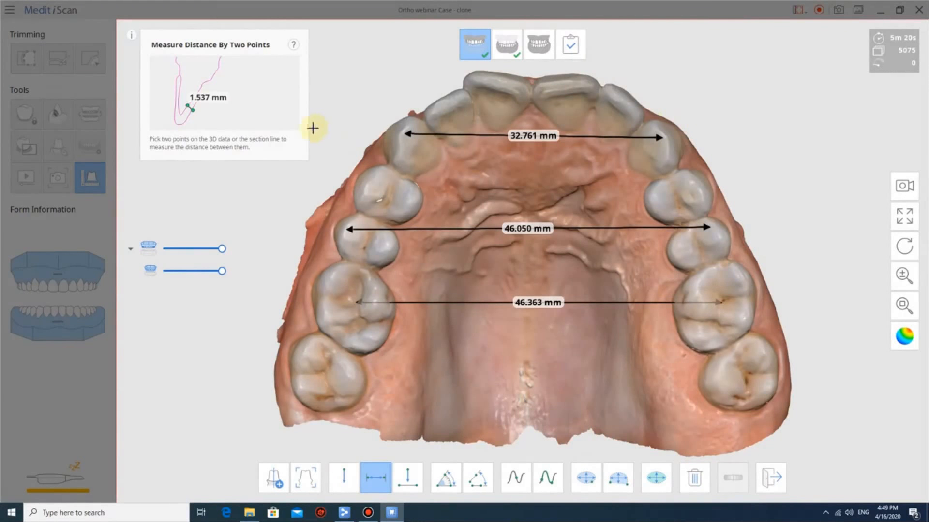
left_click(75, 30)
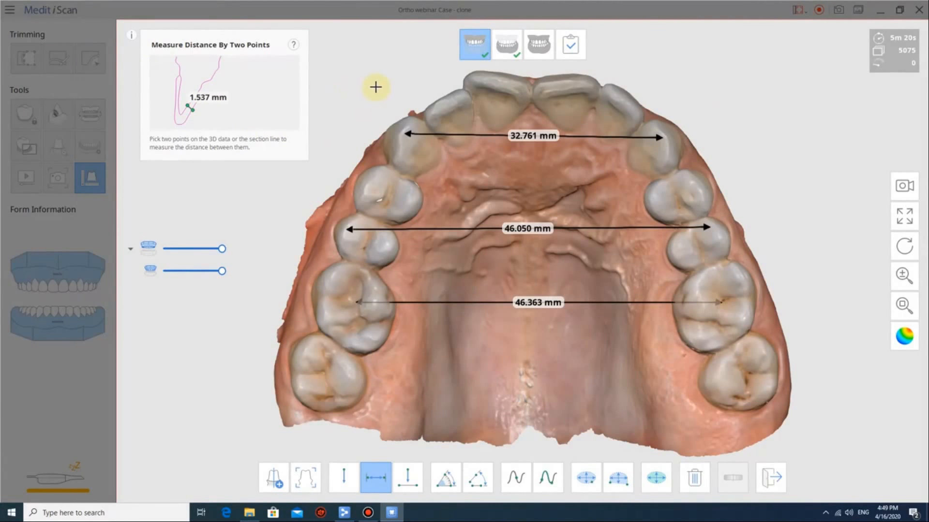
left_click(338, 75)
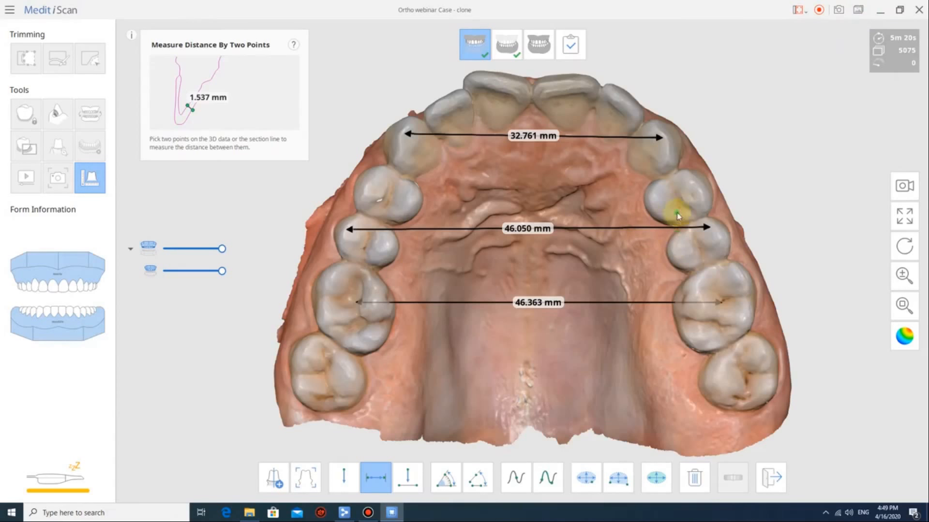
Delete the 46.363, 46.050 and 32.761 mm width measurements.
left_click(626, 416)
left_click(694, 478)
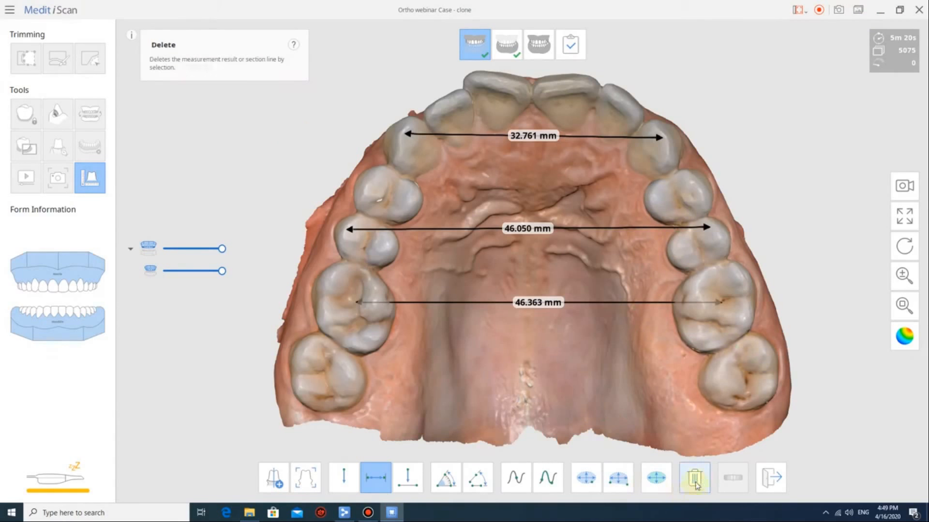
left_click(538, 303)
left_click(526, 245)
left_click(533, 134)
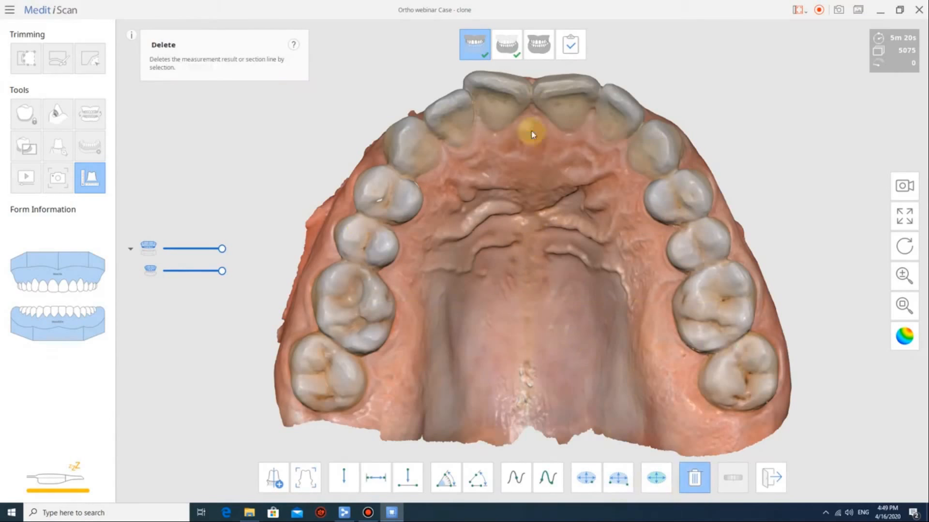
Measure the upper arch depth by three points at 27.312 mm.
left_click(414, 486)
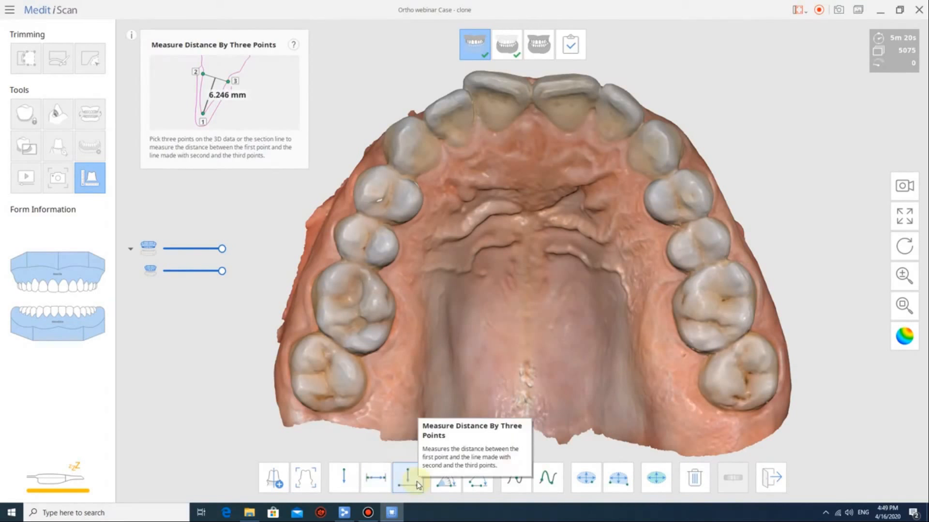
left_click(549, 139)
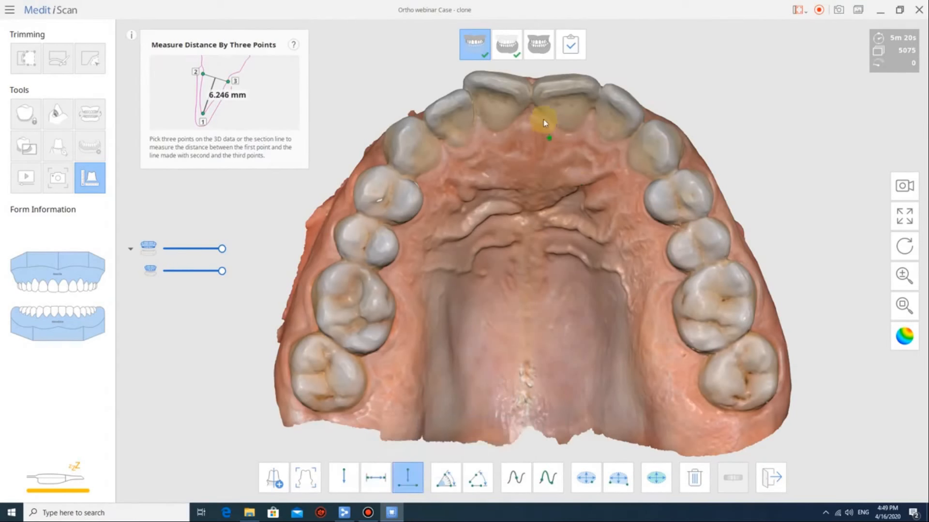
left_click(532, 91)
left_click(719, 310)
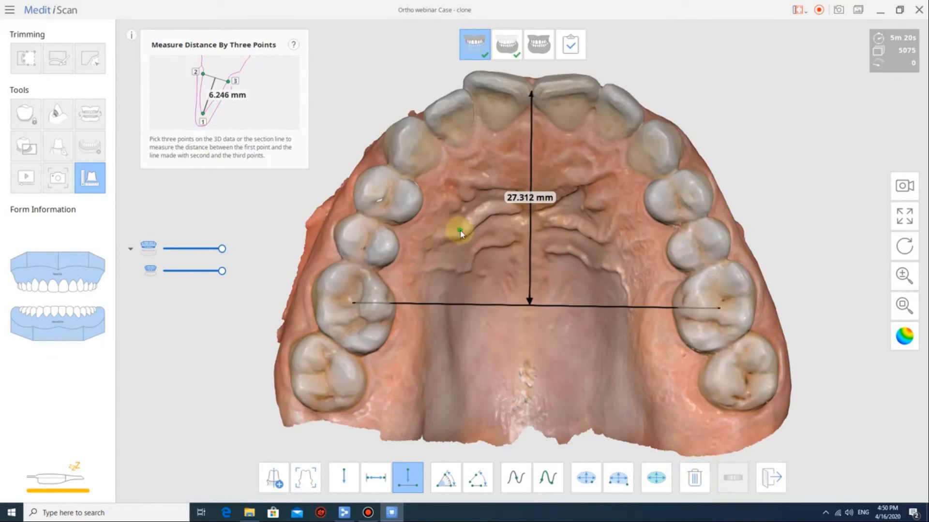
Delete the 27.312 mm depth and remeasure it from incisors to molars at 27.780 mm.
left_click(694, 478)
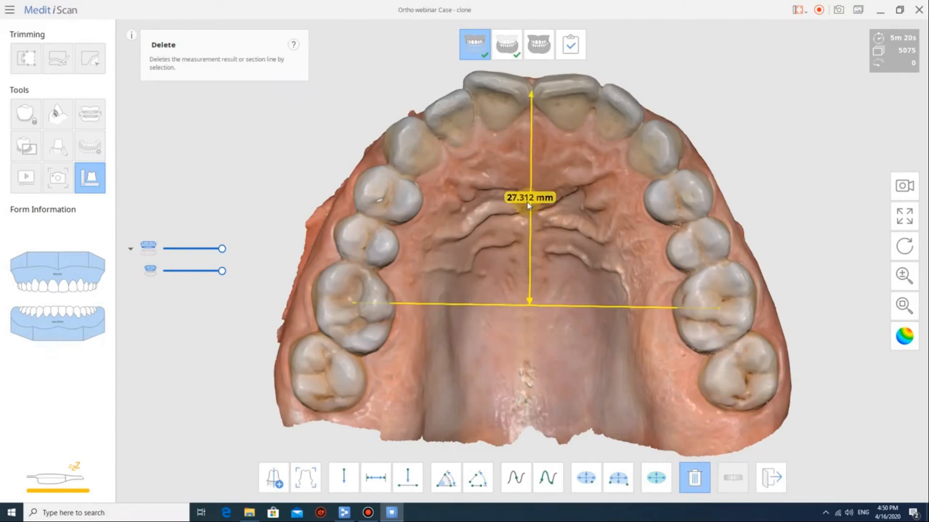
left_click(528, 199)
left_click(407, 478)
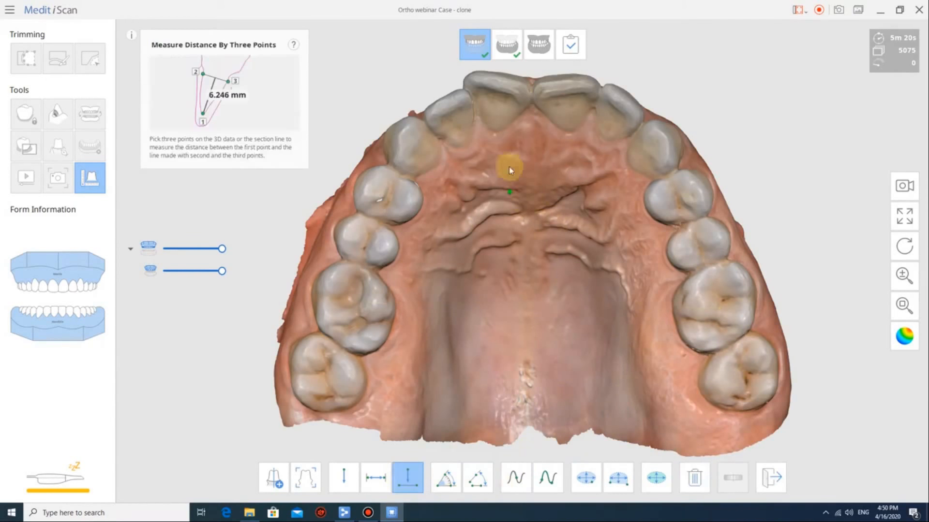
left_click(531, 88)
left_click(353, 307)
left_click(722, 308)
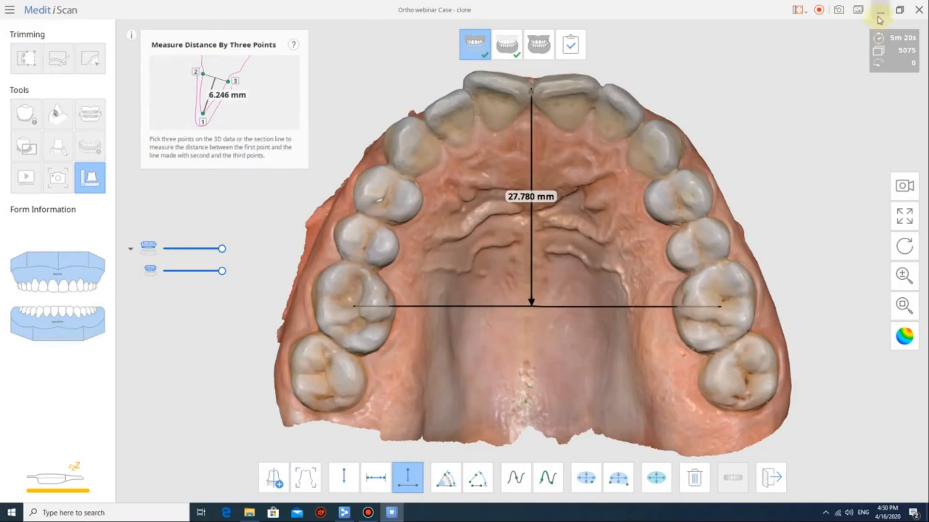
Screenshot the 27.780 mm arch depth, then delete that measurement.
left_click(838, 11)
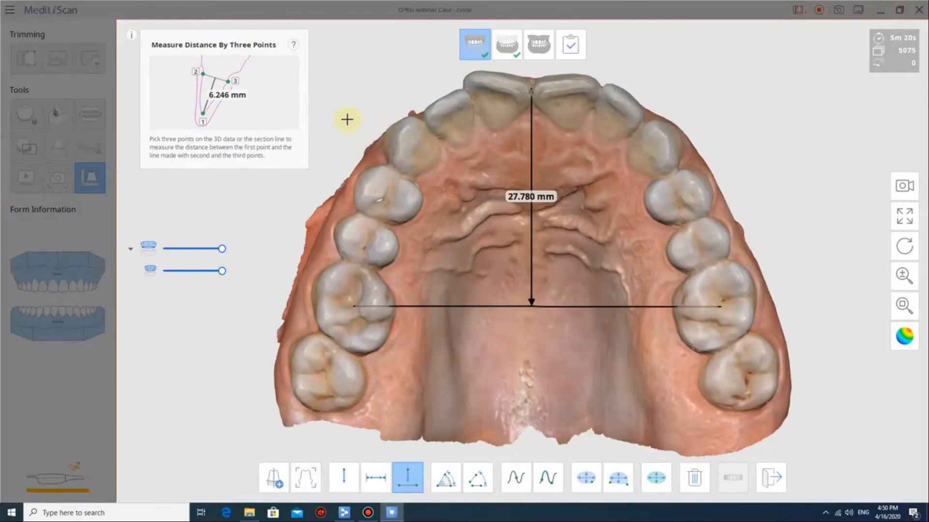
left_click(259, 15)
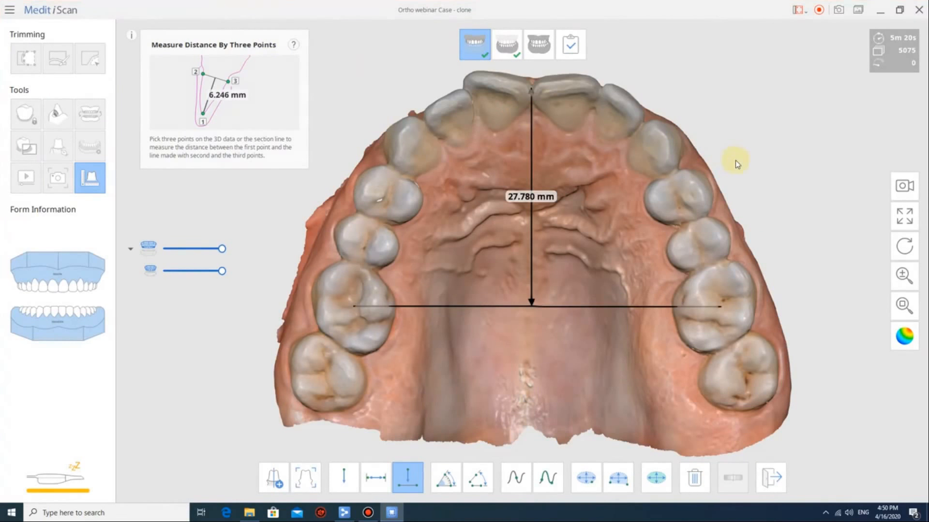
left_click(722, 215)
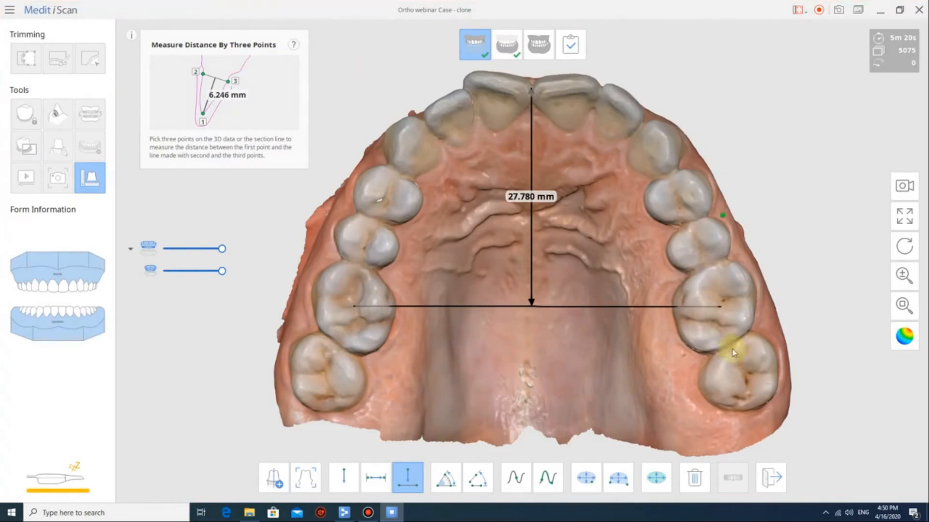
left_click(694, 478)
left_click(532, 196)
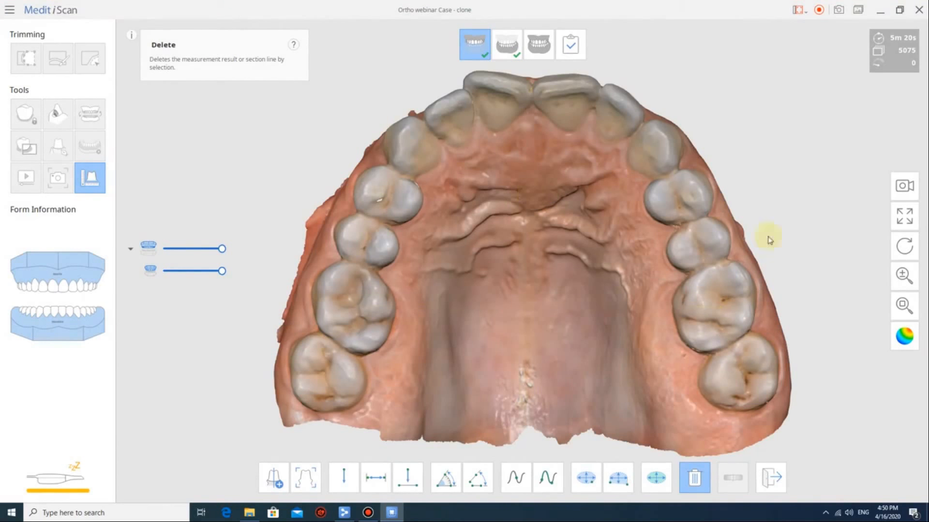
left_click(507, 44)
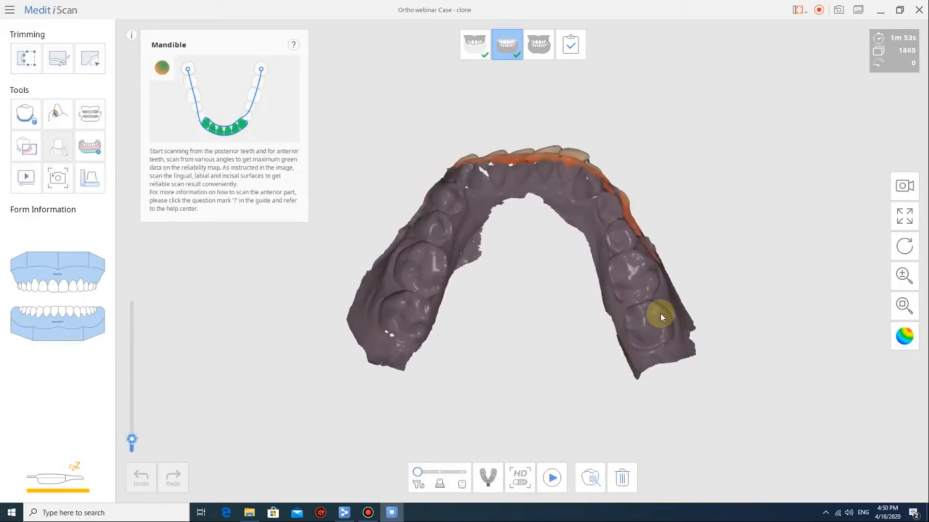
Select the lower arch in the Measure tool and merge the mandible scan data.
right_click_drag(663, 307, 570, 193)
scroll(587, 251, "up", 4)
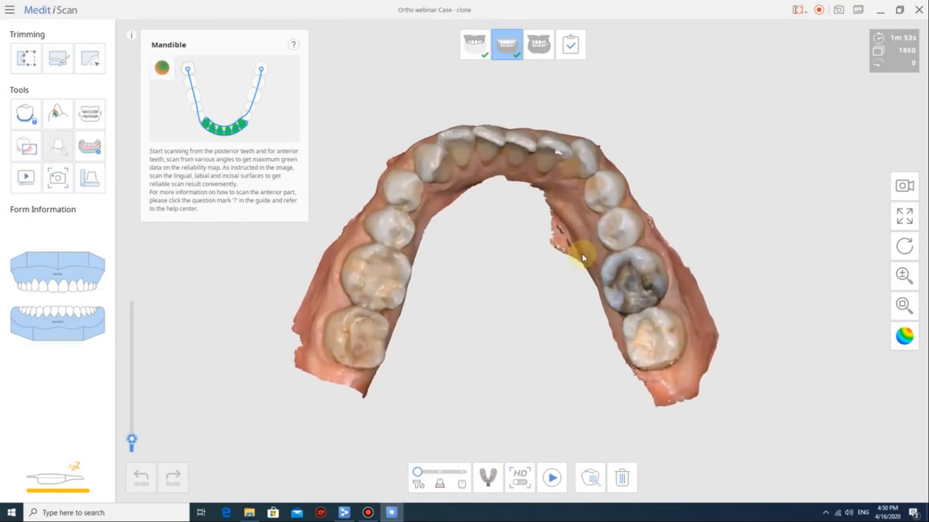
left_click(88, 183)
mouse_move(417, 49)
left_mouse_down()
mouse_move(224, 293)
mouse_move(481, 454)
mouse_move(813, 486)
mouse_move(774, 77)
left_mouse_up()
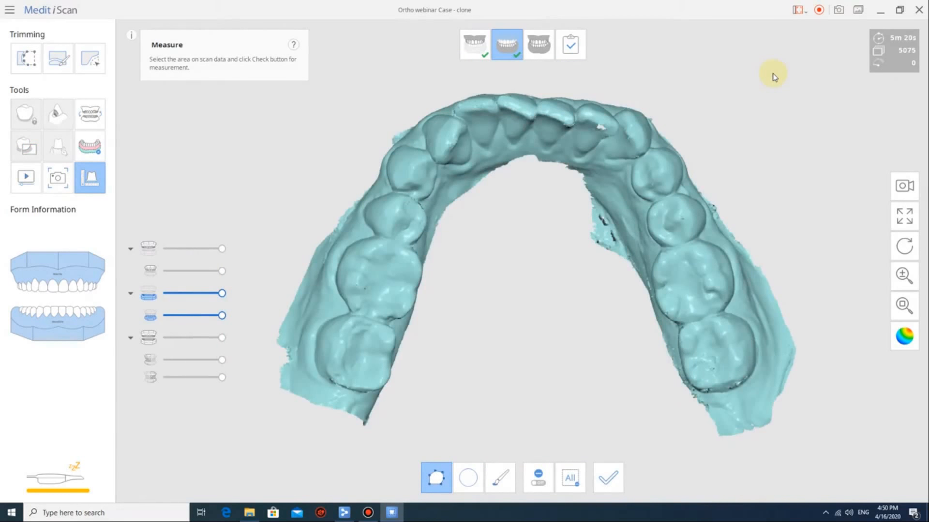
left_click(608, 478)
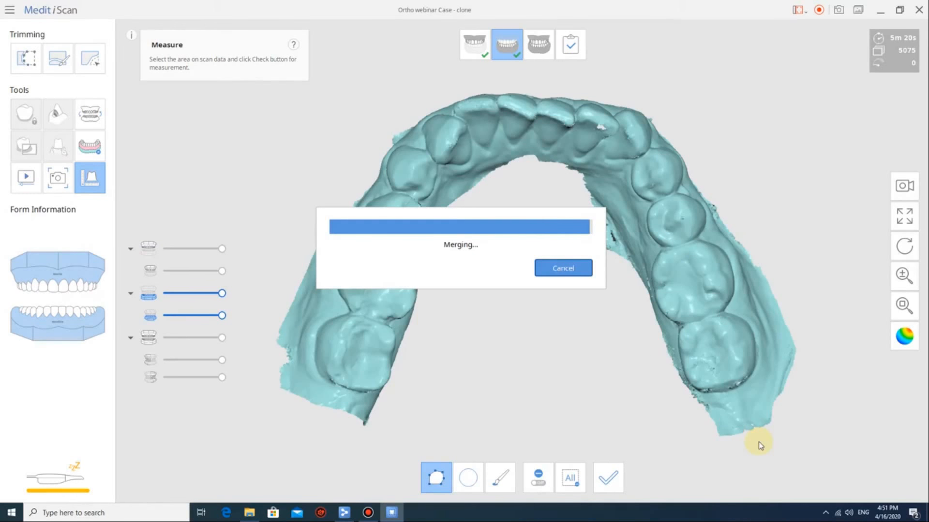
Measure lower arch widths: molars 40.649 mm, premolars 37.972 mm, canines 24.704 mm.
scroll(605, 278, "up", 6)
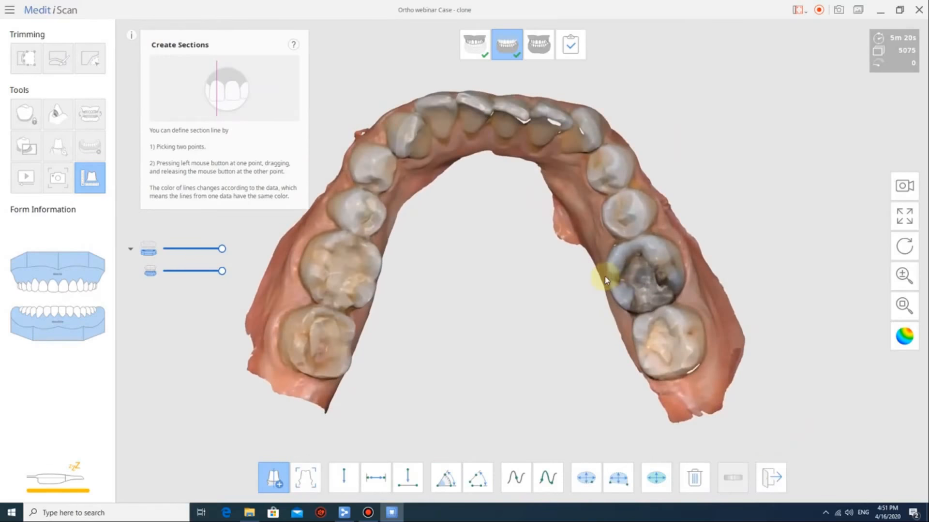
scroll(557, 274, "up", 1)
middle_click_drag(565, 273, 583, 272)
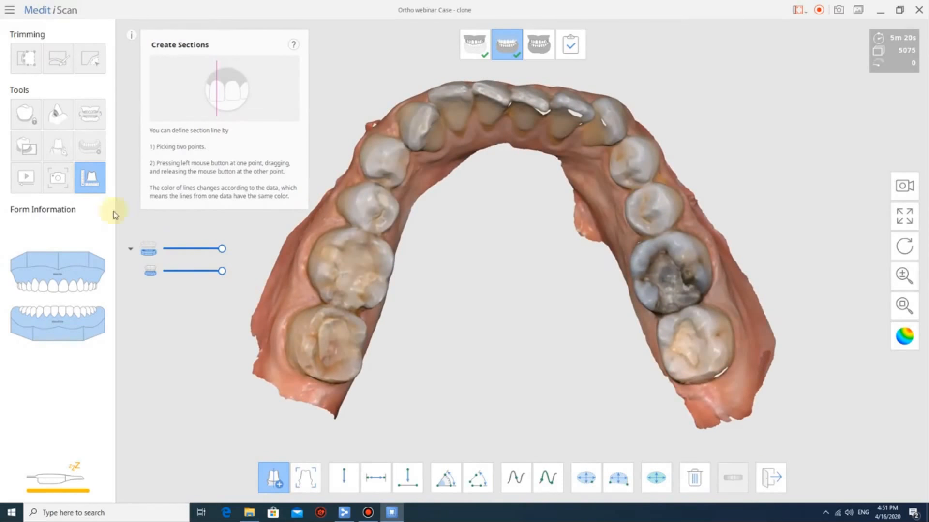
left_click(375, 477)
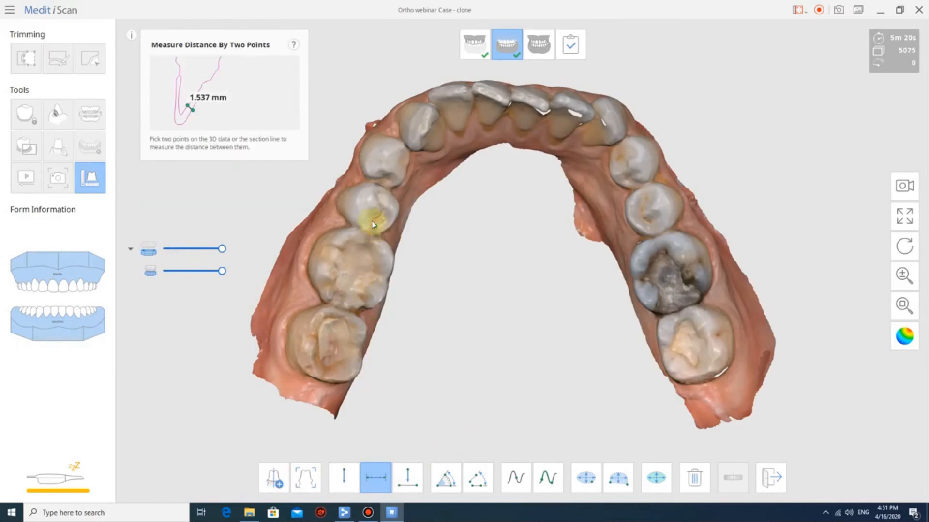
left_click(356, 270)
left_click(666, 276)
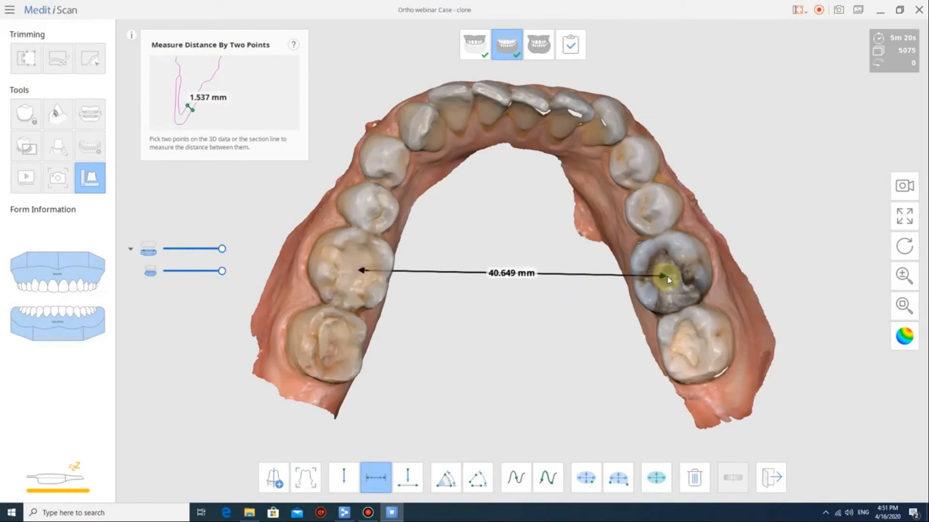
left_click(372, 201)
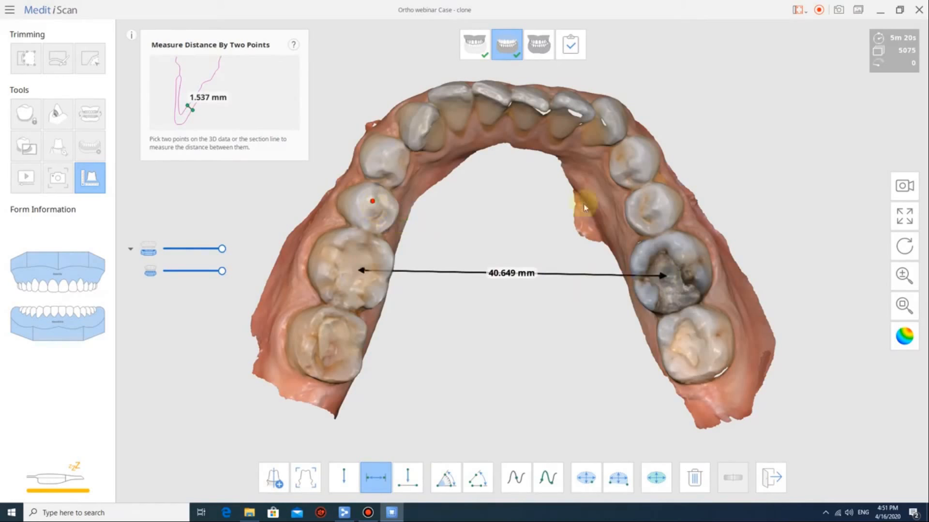
left_click(659, 202)
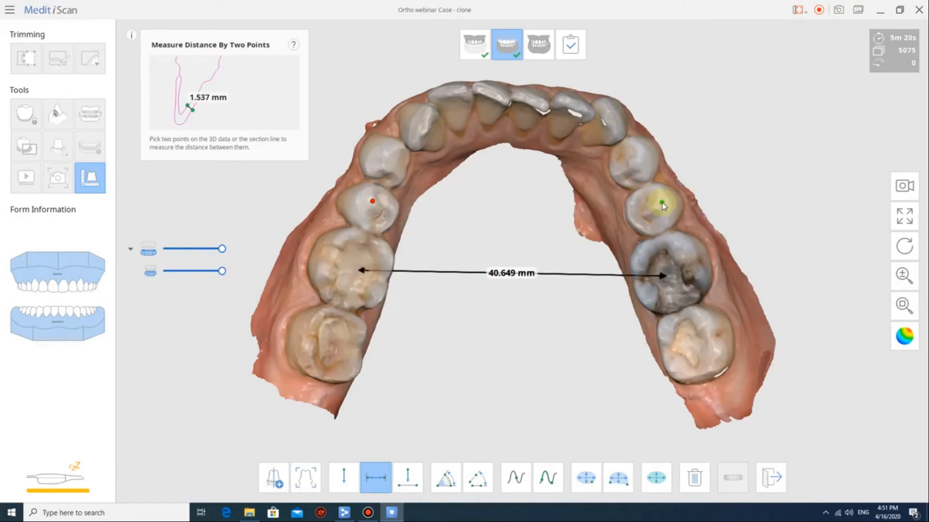
left_click(426, 131)
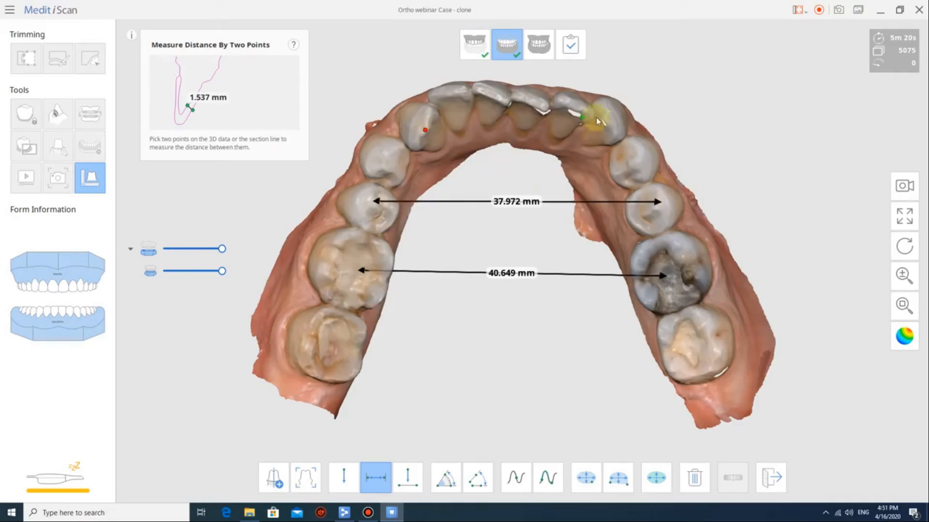
left_click(610, 117)
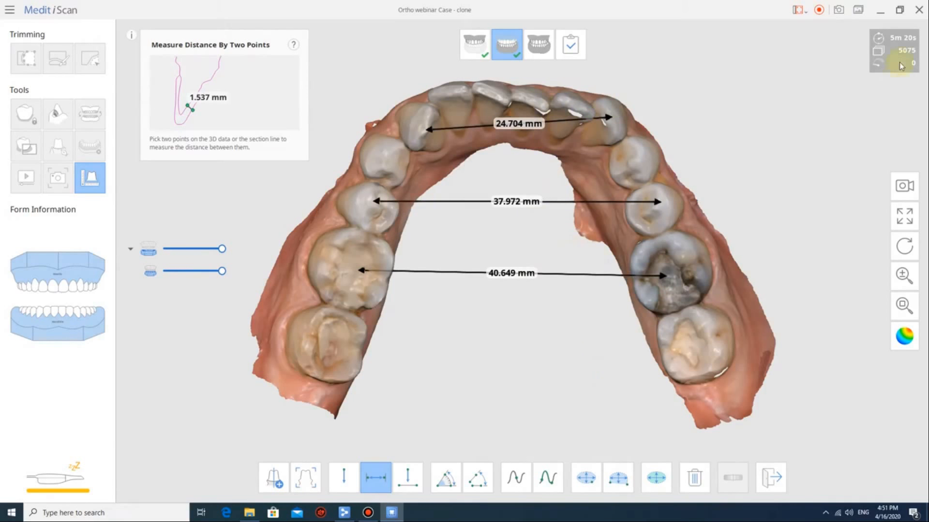
Screenshot the lower arch widths, then delete all three measurements.
left_click(839, 9)
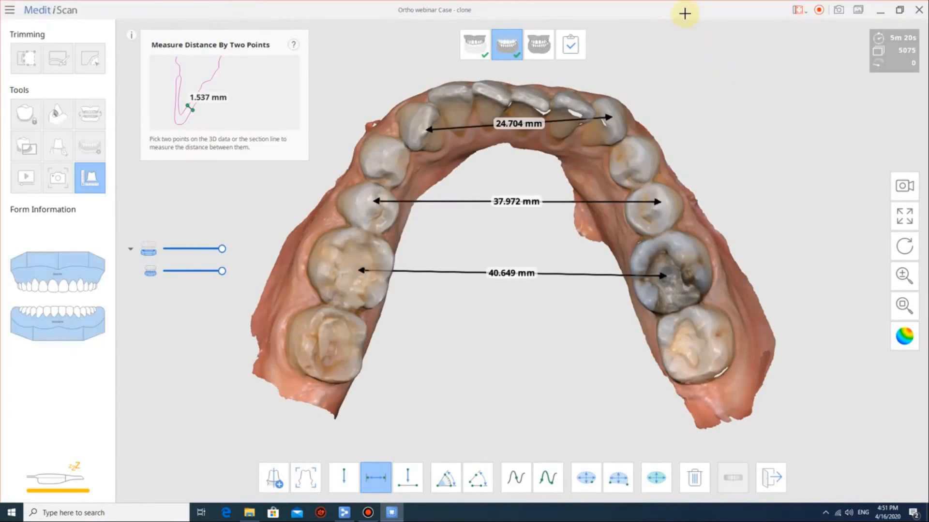
left_click(684, 14)
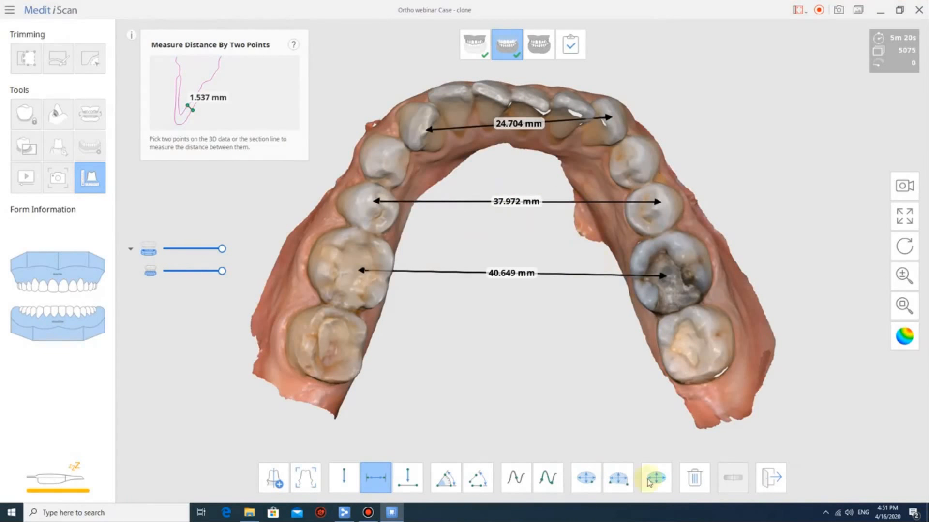
left_click(697, 480)
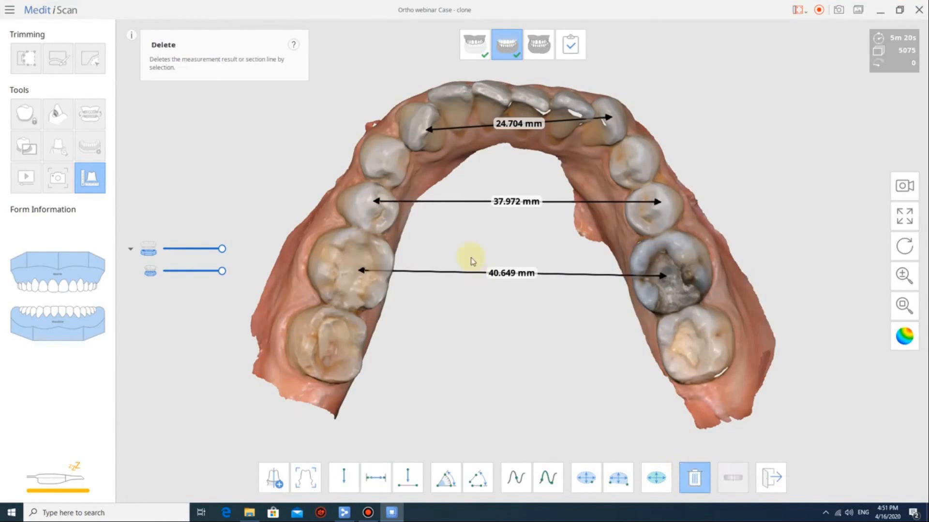
left_click(517, 273)
left_click(517, 201)
left_click(518, 134)
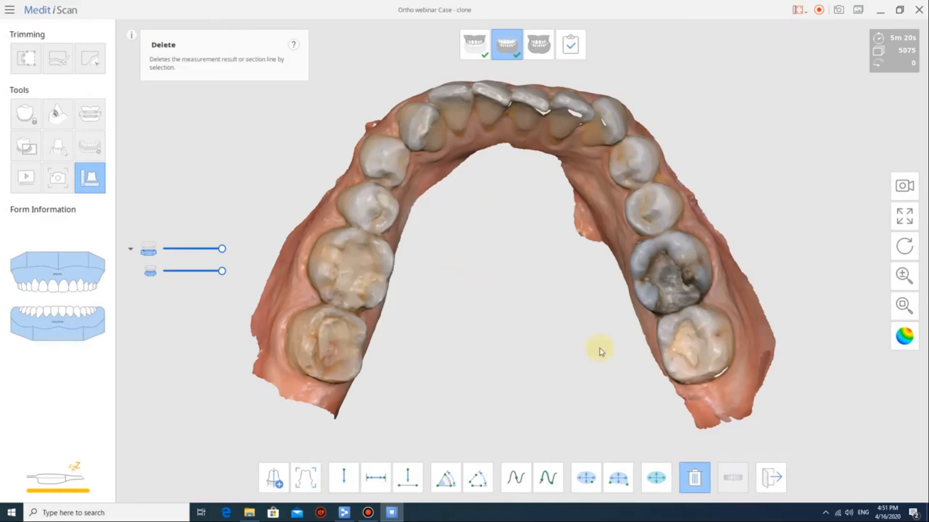
Measure the lower molar width at 10.308 mm with two-point distance.
left_click(380, 480)
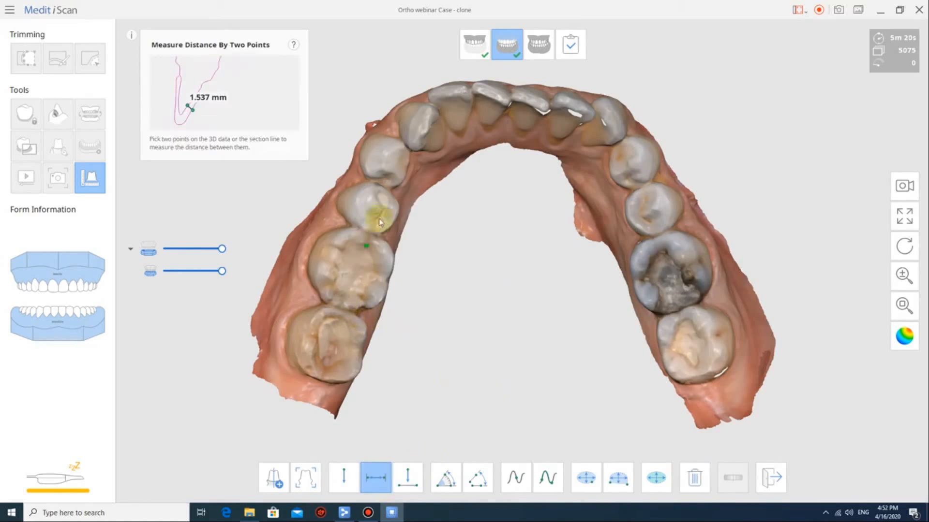
left_click(350, 305)
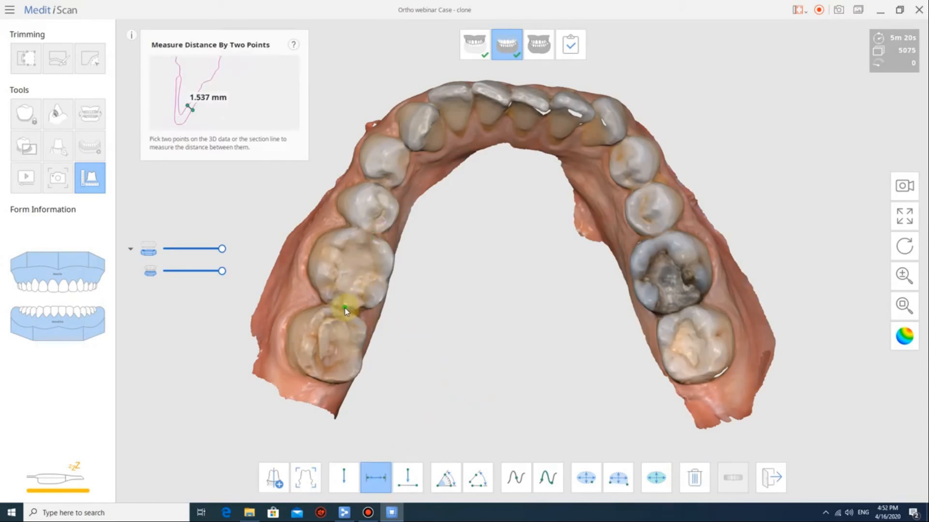
left_click(370, 237)
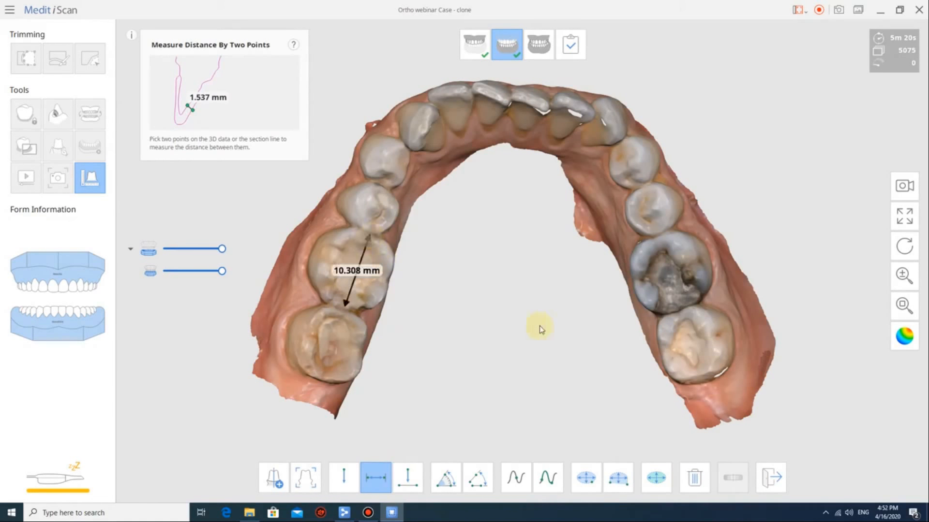
right_click_drag(540, 326, 469, 316)
right_click_drag(463, 282, 825, 373)
right_click_drag(507, 256, 440, 292)
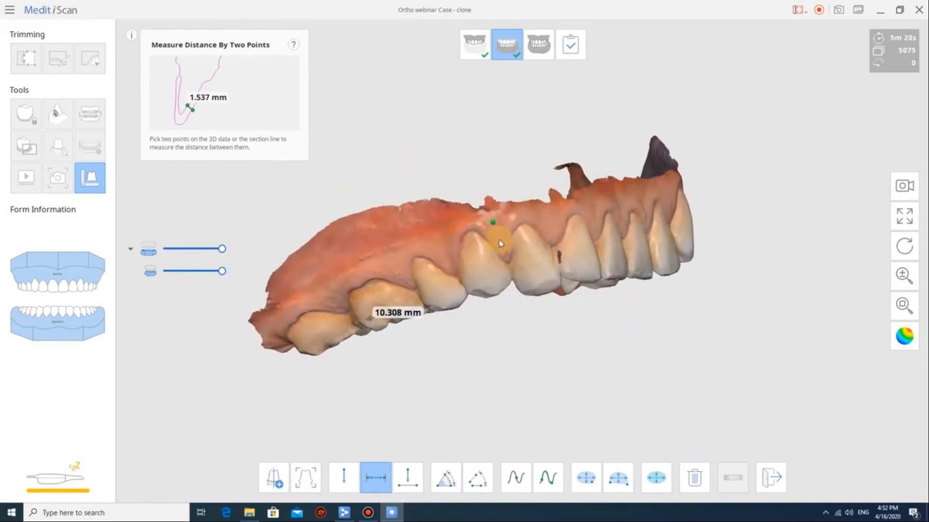
From a top-down view, measure the neighbouring premolar width at 6.280 mm.
left_click(540, 258)
right_click_drag(564, 307, 530, 145)
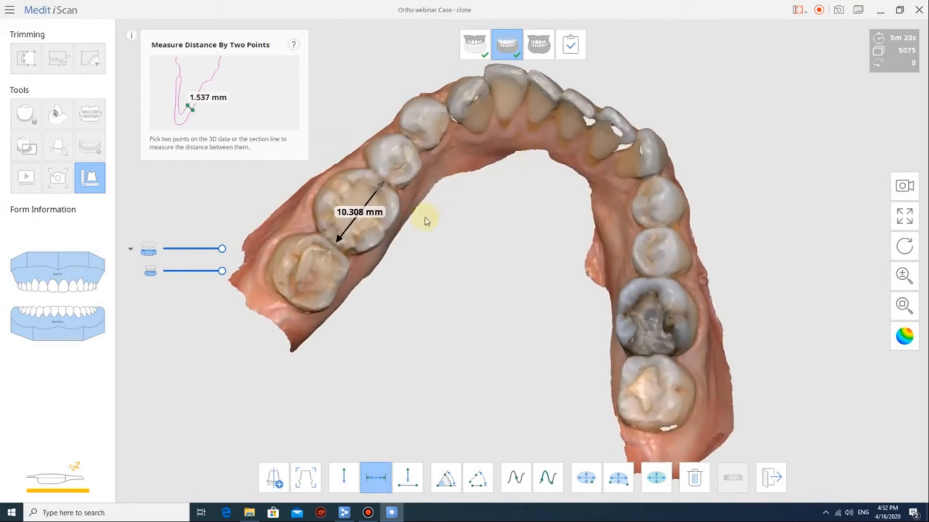
right_click_drag(591, 321, 655, 304)
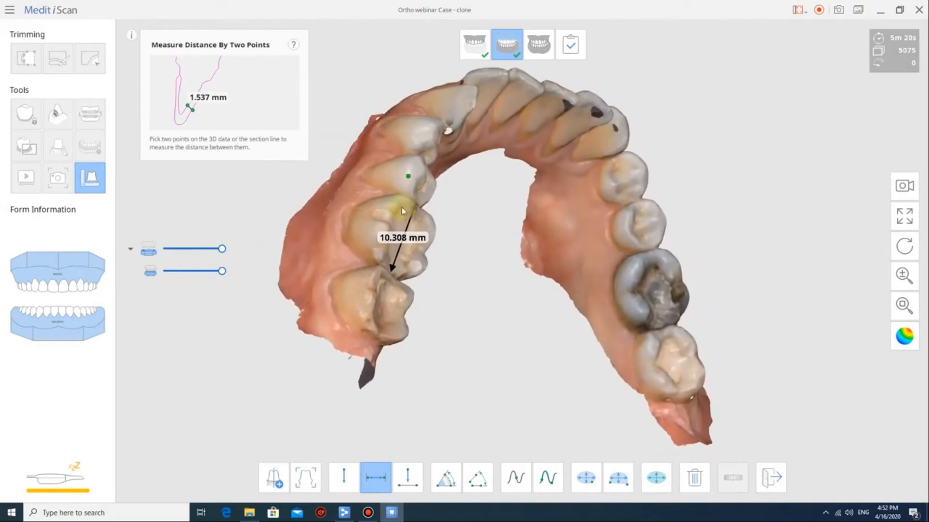
right_click_drag(400, 213, 460, 95)
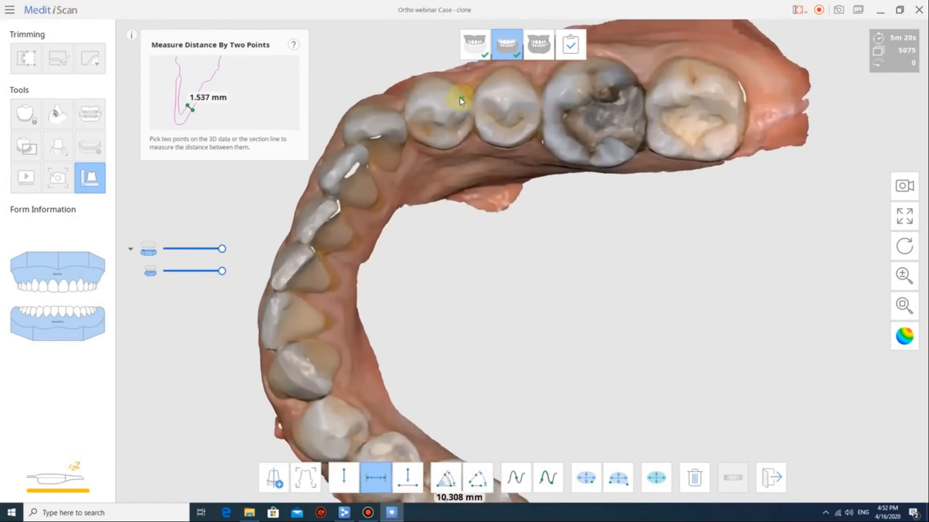
scroll(543, 89, "up", 5)
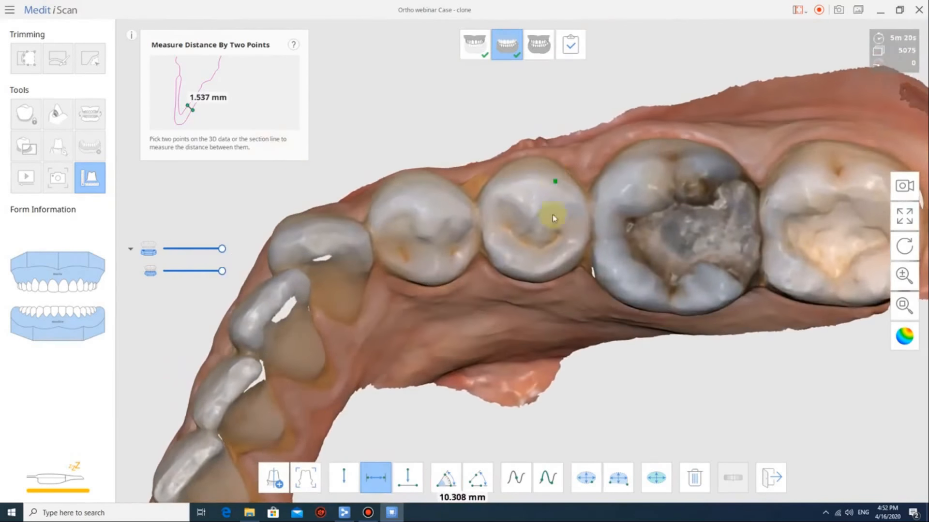
left_click(496, 226)
left_click(482, 217)
left_click(587, 219)
From a side view, measure the premolar width again at 6.822 mm.
right_click_drag(539, 155, 549, 344)
middle_click_drag(549, 340, 553, 124)
right_click_drag(553, 124, 555, 164)
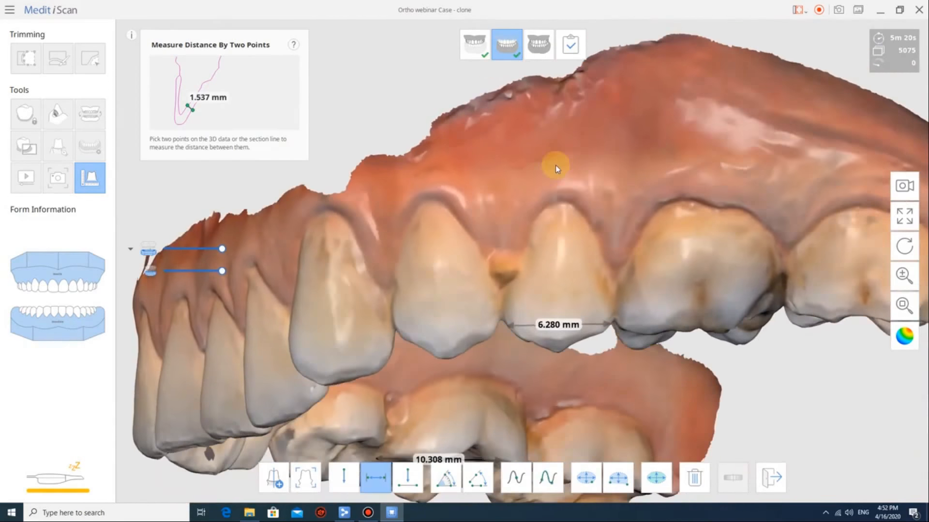
left_click(501, 306)
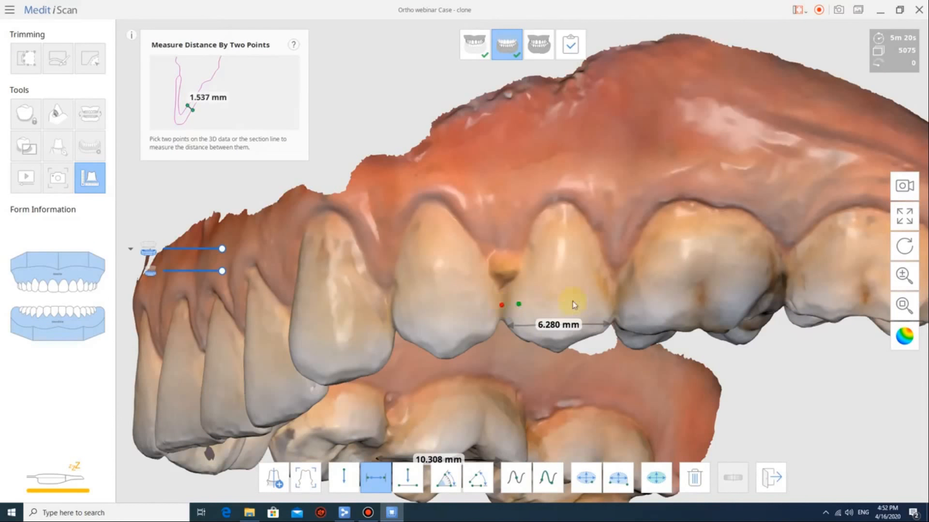
left_click(614, 303)
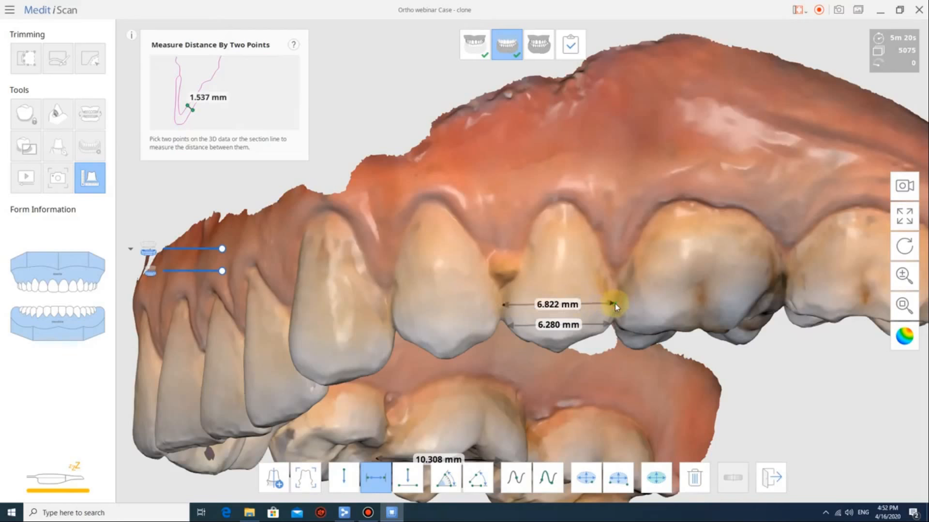
Take a third premolar width measurement of 6.808 mm and zoom out over the arch.
right_click_drag(560, 365, 624, 363)
left_click(506, 335)
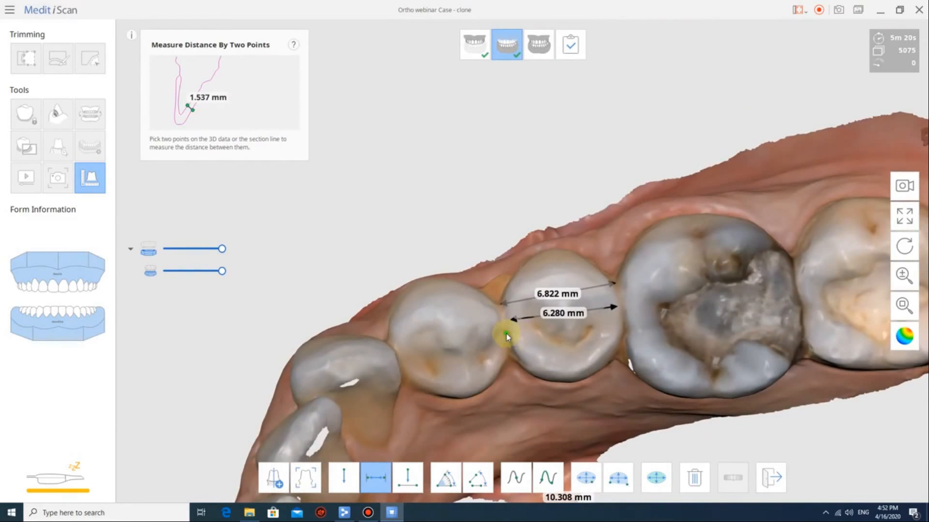
left_click(623, 318)
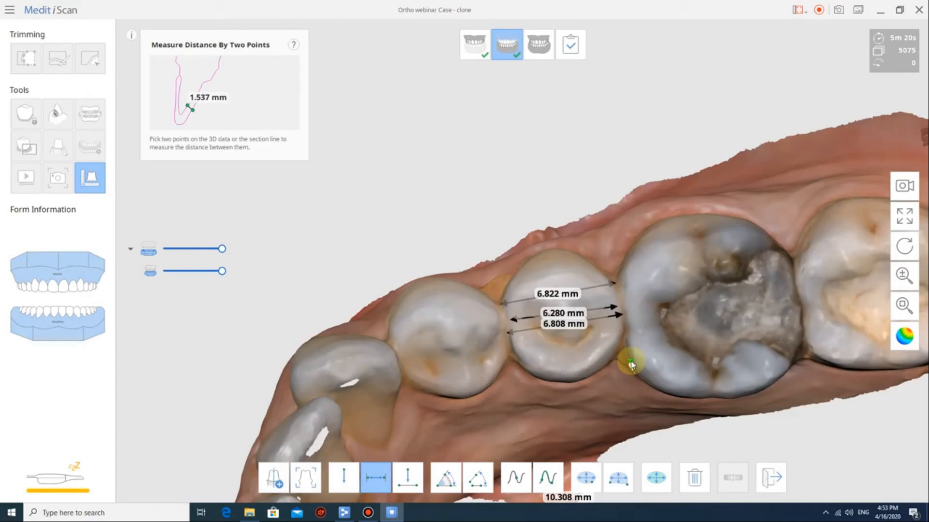
scroll(630, 360, "down", 4)
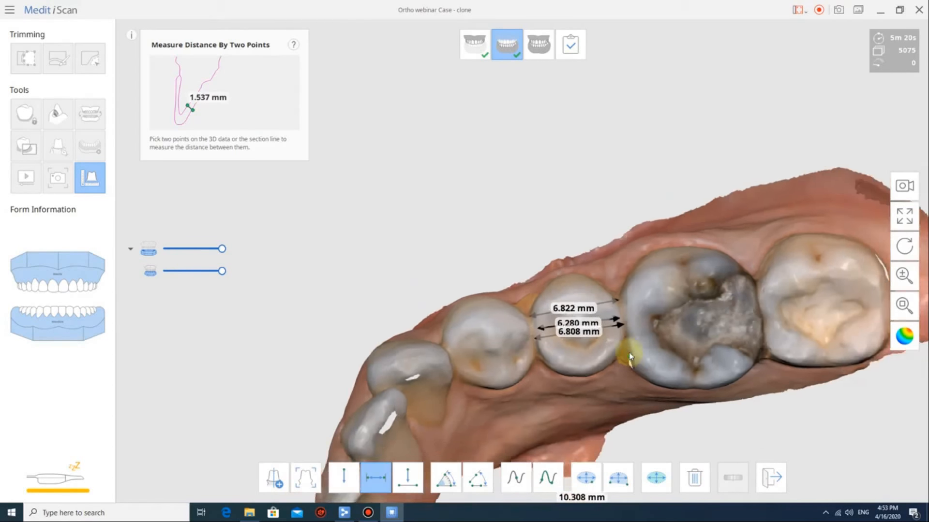
middle_click_drag(631, 361, 581, 213)
scroll(581, 212, "down", 1)
scroll(581, 216, "down", 1)
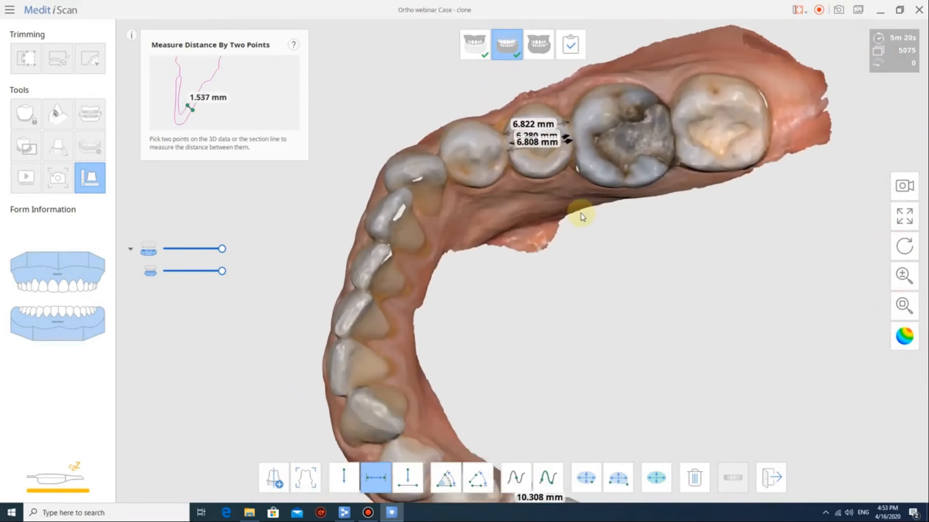
scroll(763, 332, "down", 1)
scroll(799, 332, "down", 3)
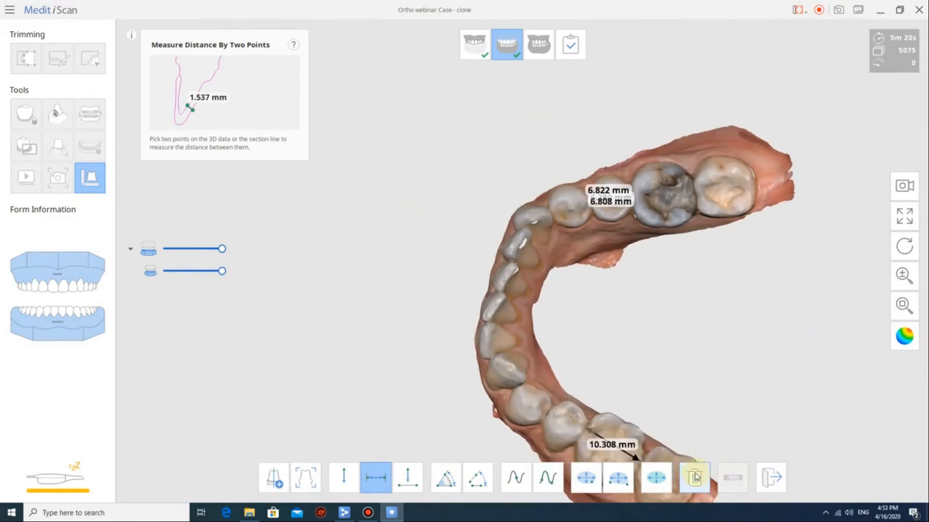
Delete the 6.28 mm and 10.308 mm measurements and rotate the lower arch to the occlusal view.
left_click(695, 478)
left_click(609, 191)
left_click(610, 201)
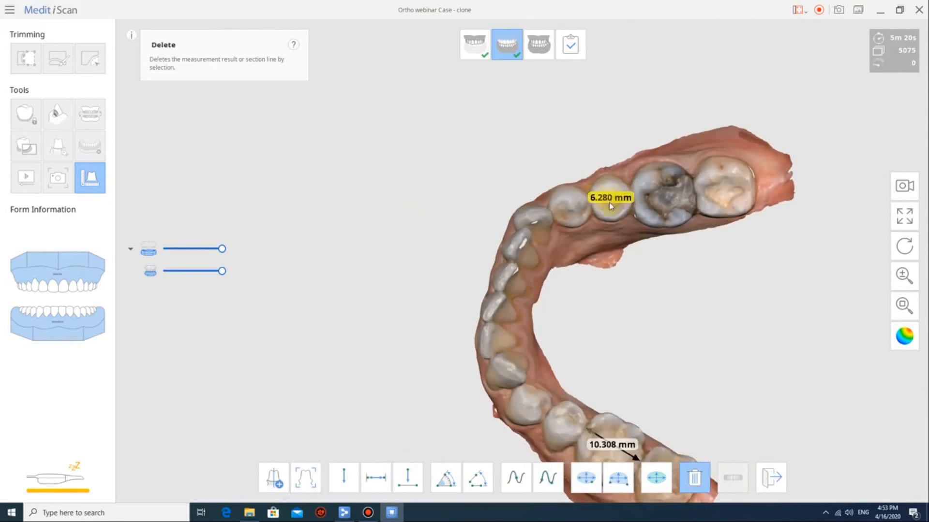
left_click(609, 197)
left_click(620, 444)
scroll(742, 372, "down", 2)
right_click_drag(742, 371, 653, 463)
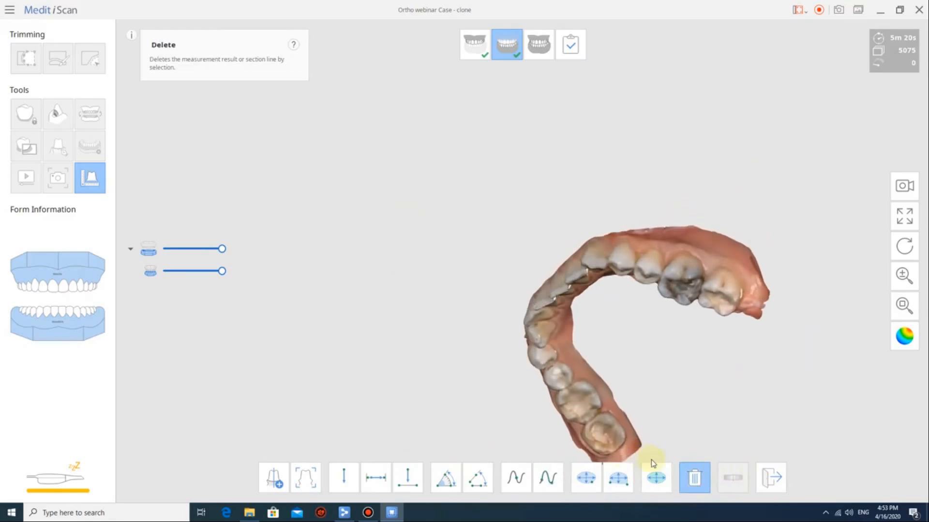
left_click(904, 306)
right_click_drag(380, 200, 369, 228)
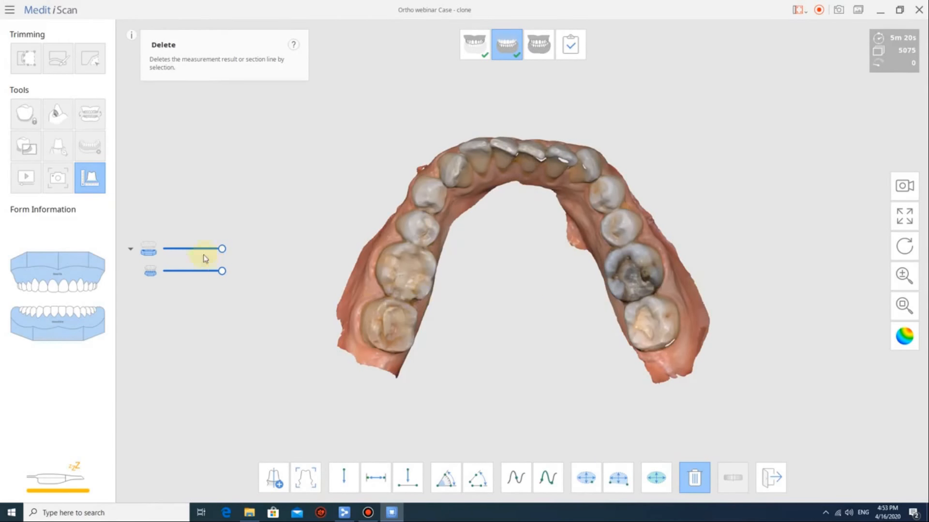
Measure the 24.333 mm arch depth from the incisor edge to the line between both molars.
left_click(408, 477)
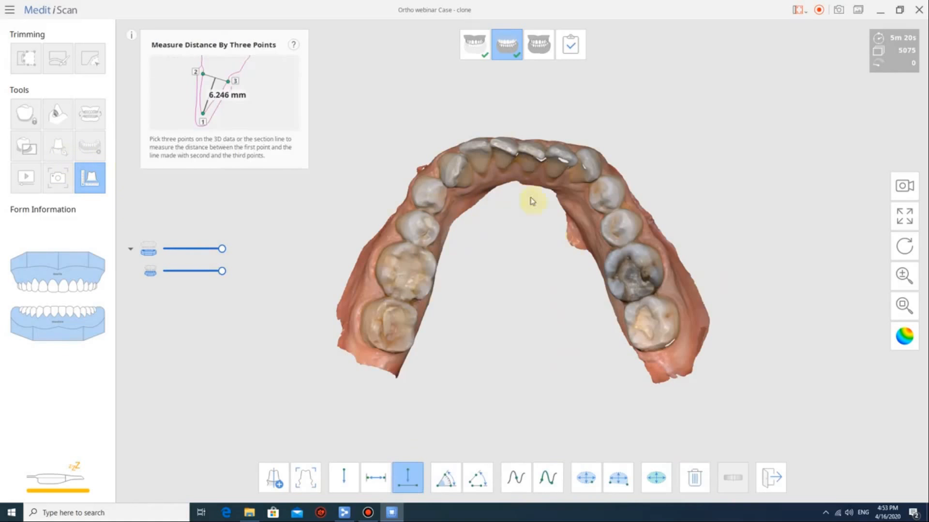
scroll(524, 169, "up", 2)
left_click(514, 139)
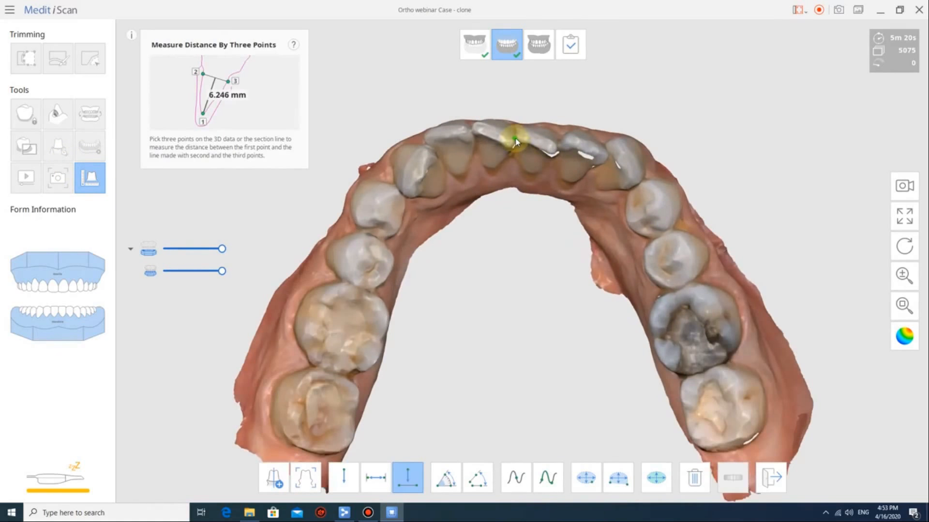
left_click(347, 334)
left_click(693, 339)
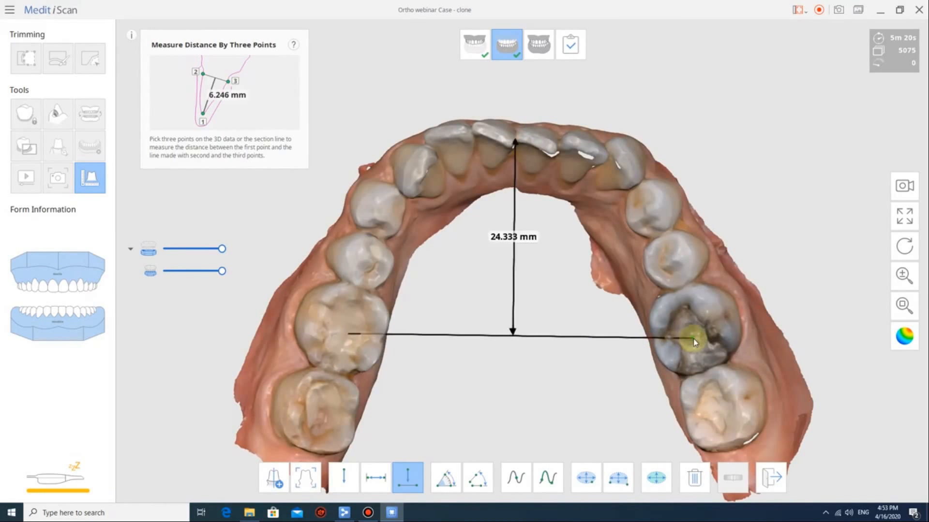
right_click_drag(787, 362, 781, 310)
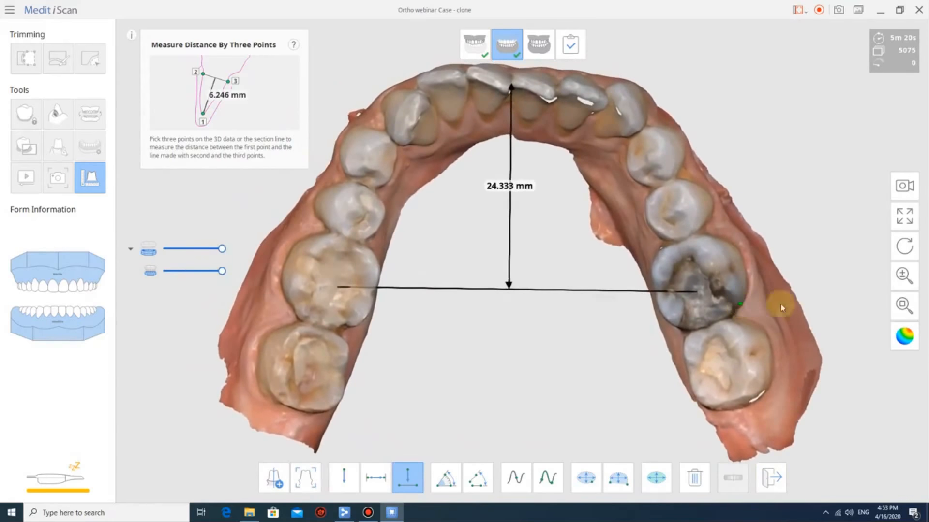
Capture a screenshot of the measured lower arch.
left_click(836, 15)
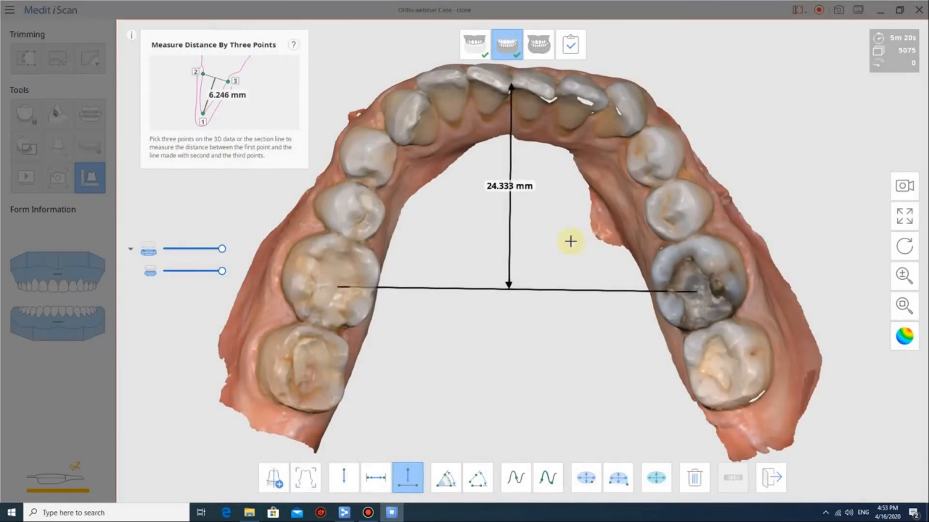
left_click(493, 232)
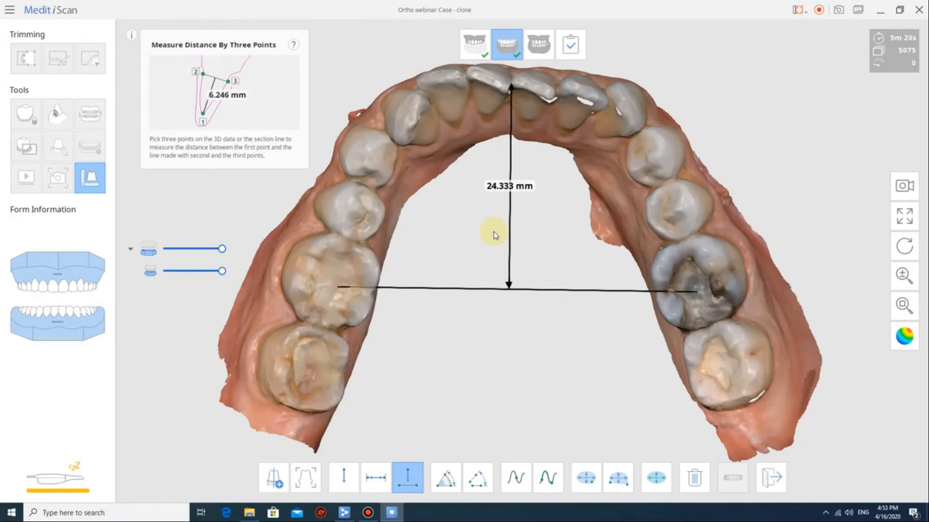
left_click(709, 473)
Delete the 24.333 mm arch-depth measurement and leave the Measure tool.
left_click(529, 201)
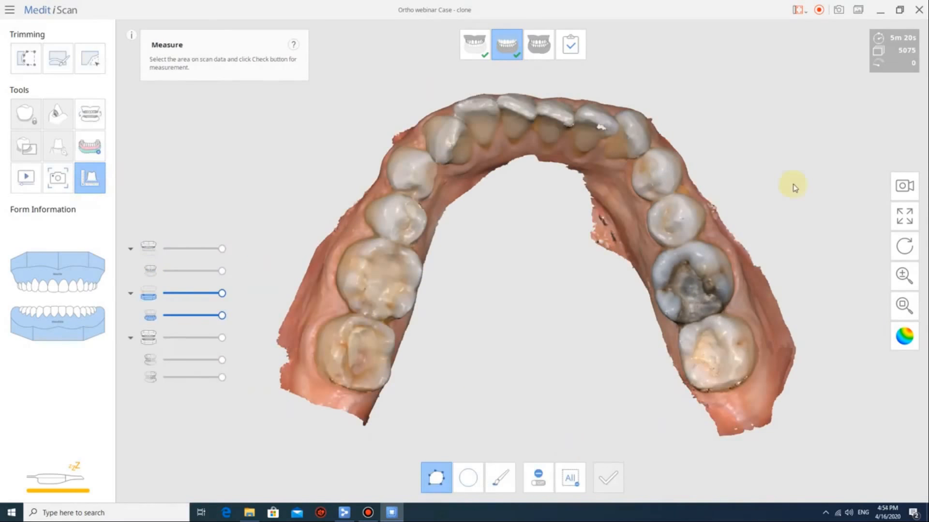
right_click_drag(628, 213, 390, 311)
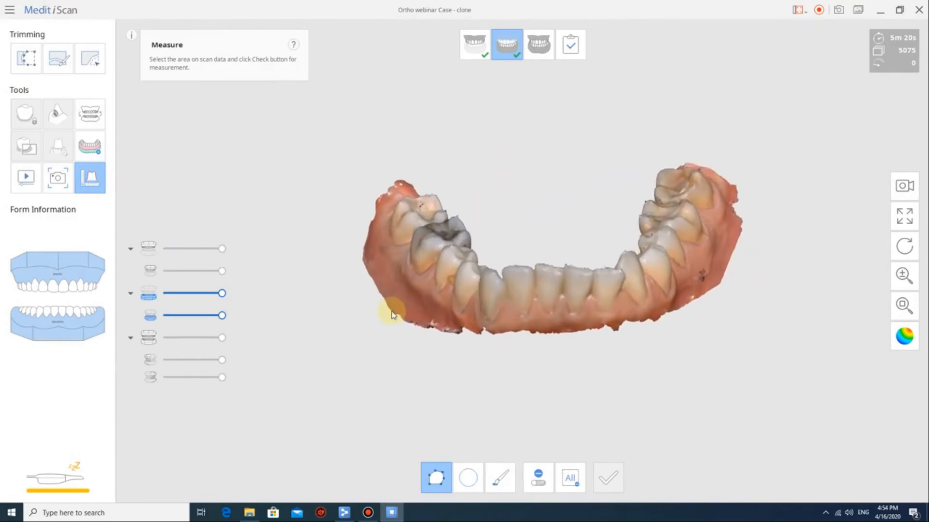
left_click(88, 185)
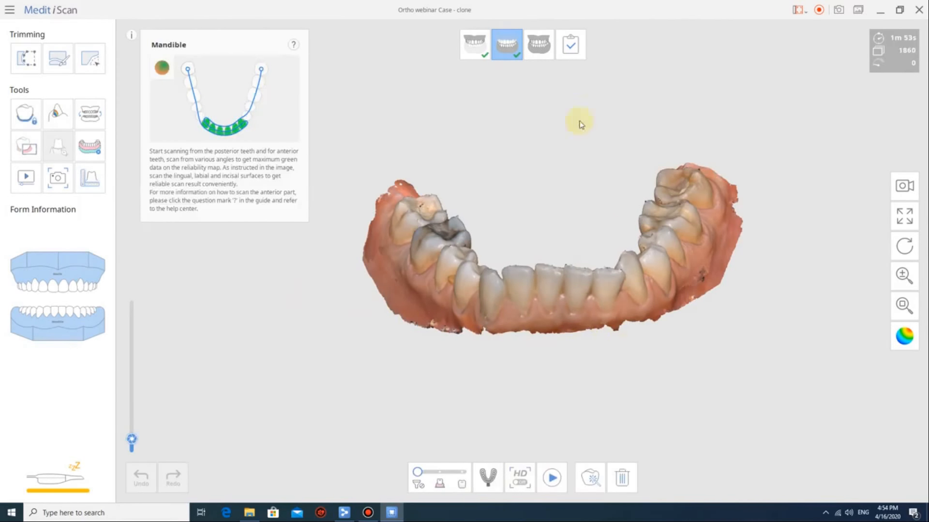
Go to the Occlusion stage and display the right-side bite scan.
left_click(542, 50)
right_click_drag(563, 217, 505, 246)
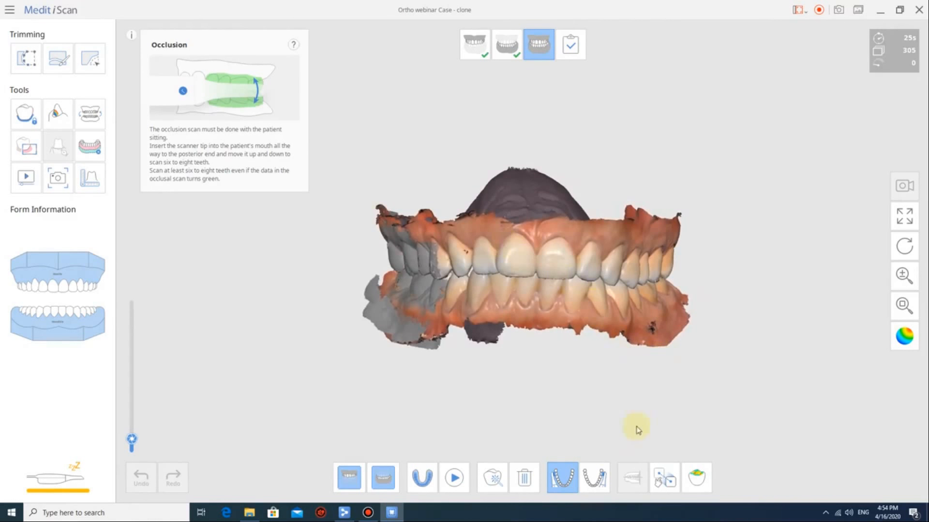
left_click(594, 478)
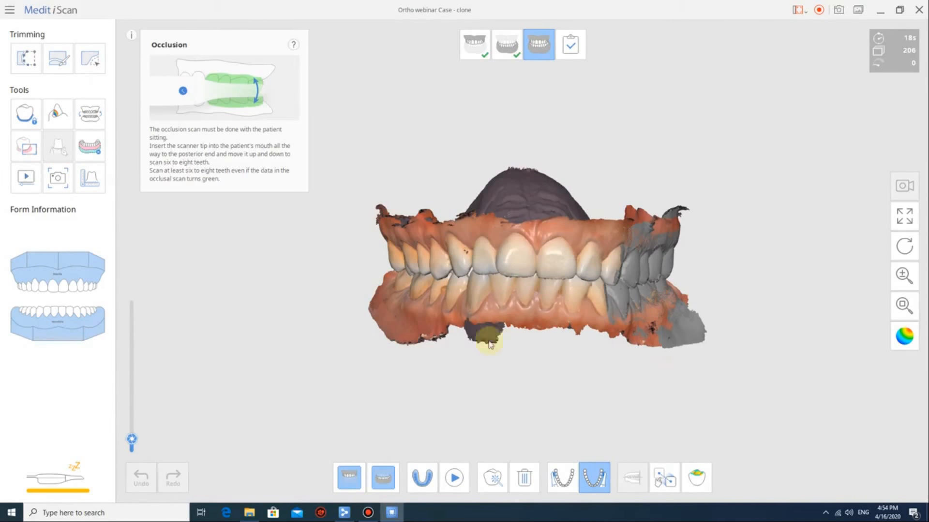
Reduce the File Size slider in Settings to its minimum.
left_click(10, 9)
left_click(56, 453)
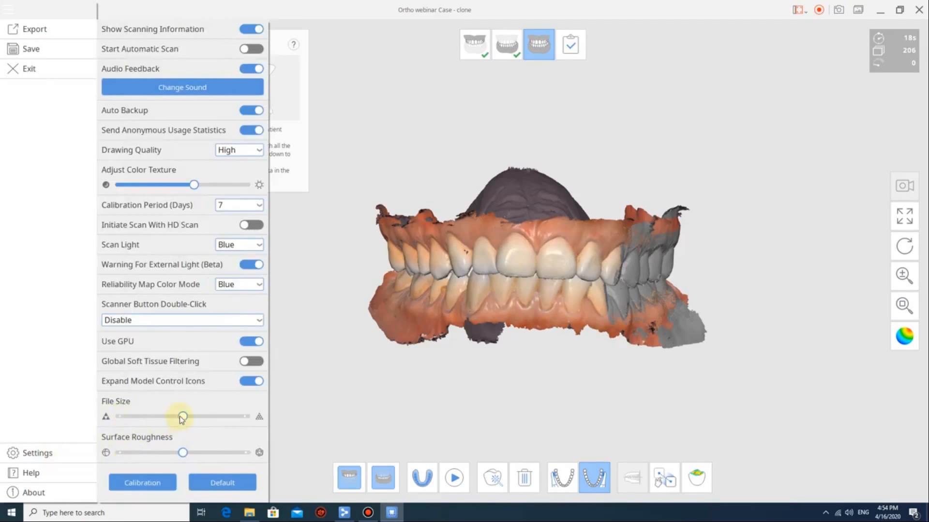
left_click_drag(182, 416, 124, 418)
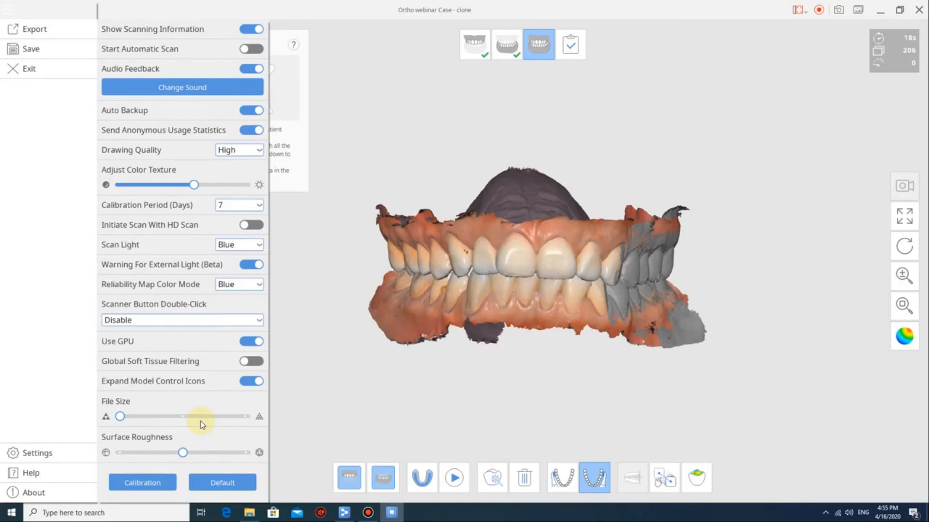
Close Settings, complete the scan, and process it as a Standard Digital Model.
left_click(614, 391)
scroll(765, 145, "up", 3)
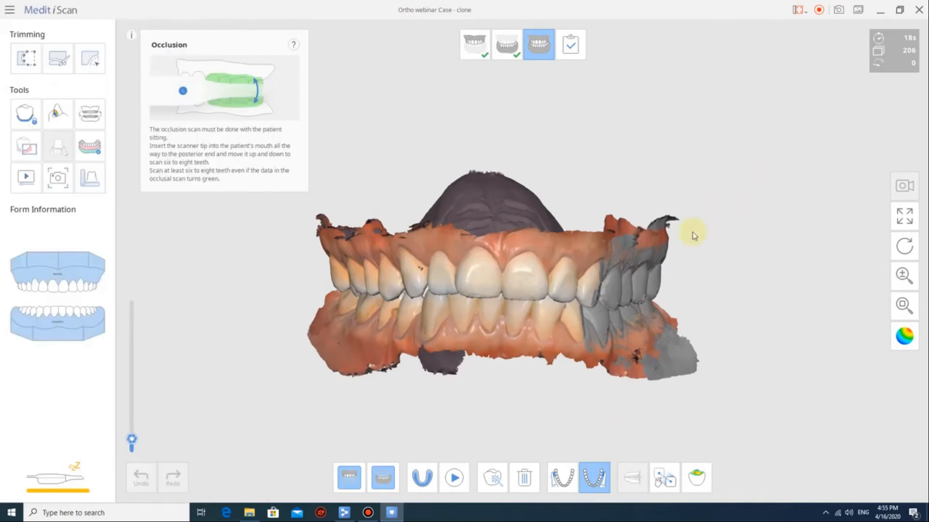
left_click(572, 48)
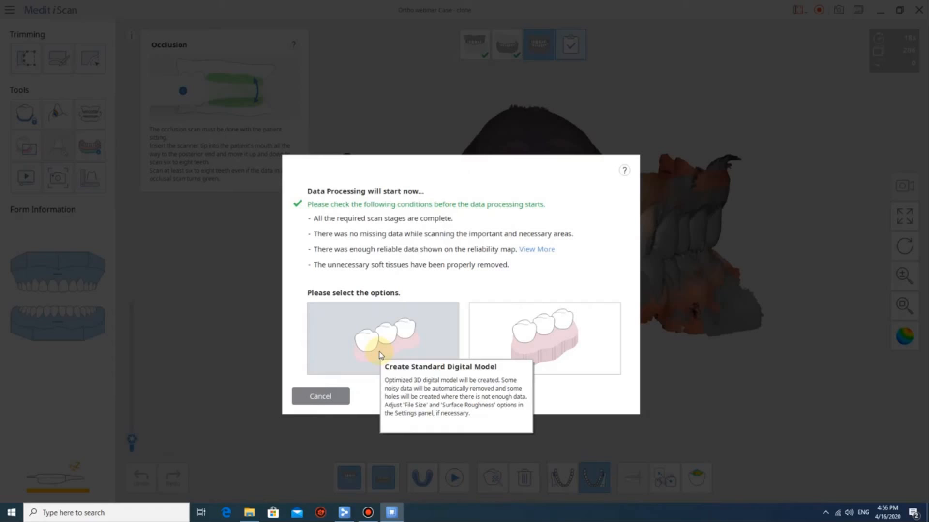
left_click(380, 356)
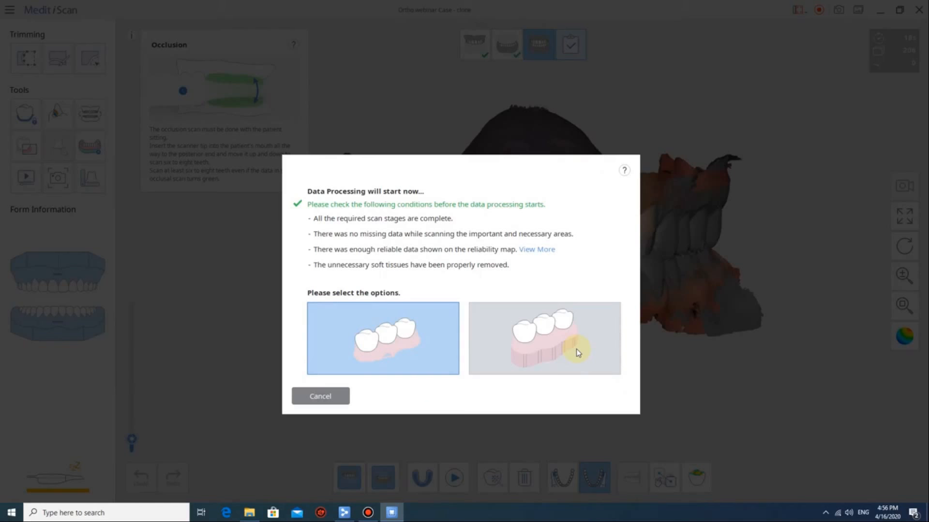
mouse_move(429, 339)
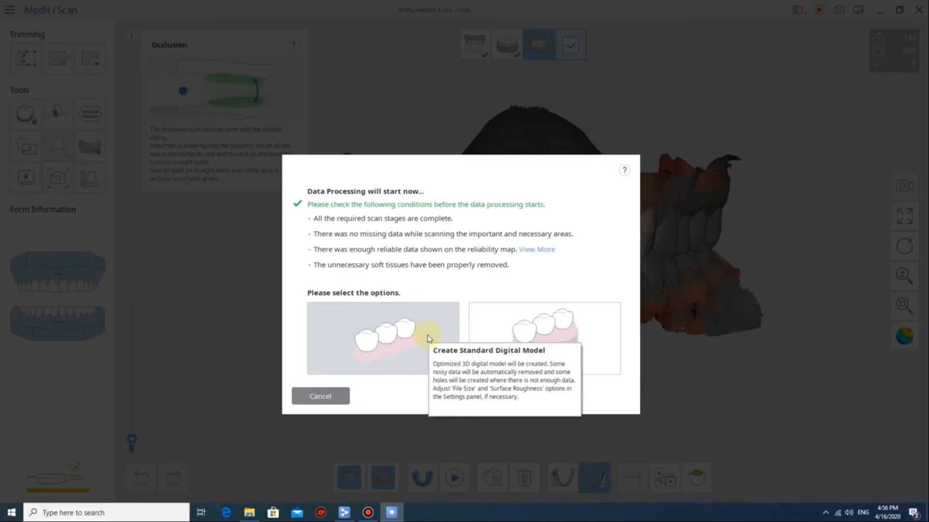
left_click(428, 338)
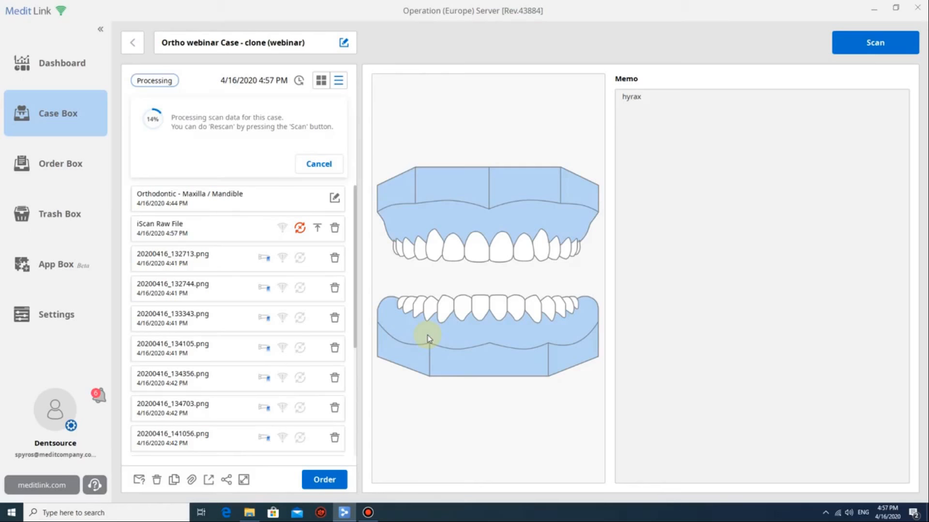
Scroll the case's file list while the scan data processing progresses.
scroll(253, 283, "down", 10)
scroll(255, 284, "up", 10)
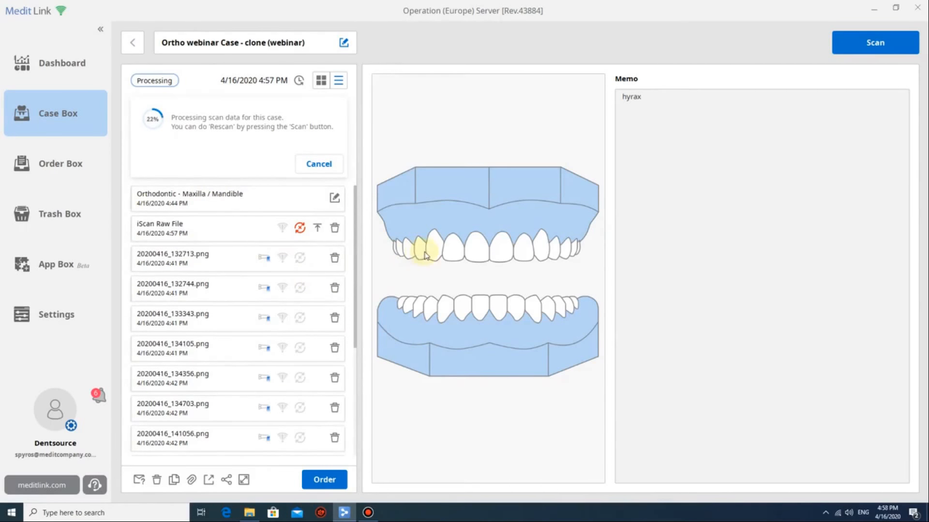
Export the case files for Maestro as PLY into a new 'webinar case' folder.
left_click(208, 484)
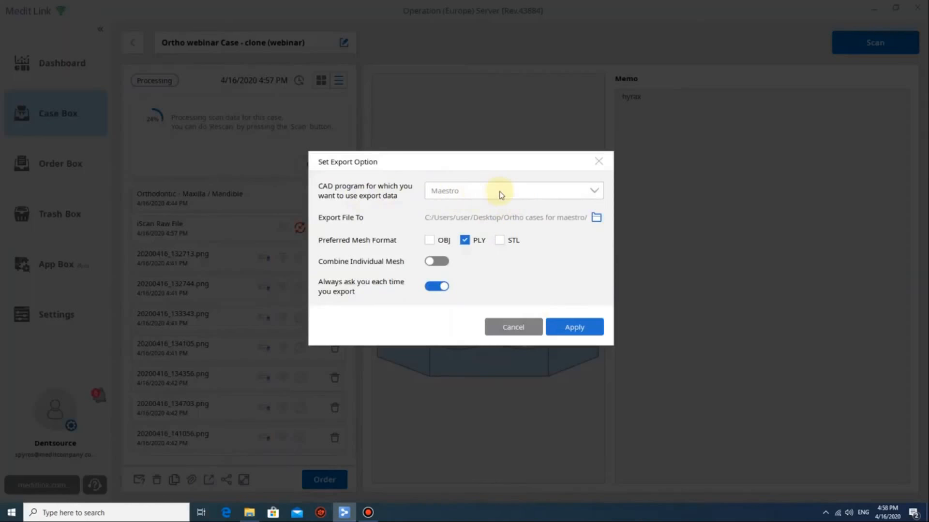
left_click(500, 193)
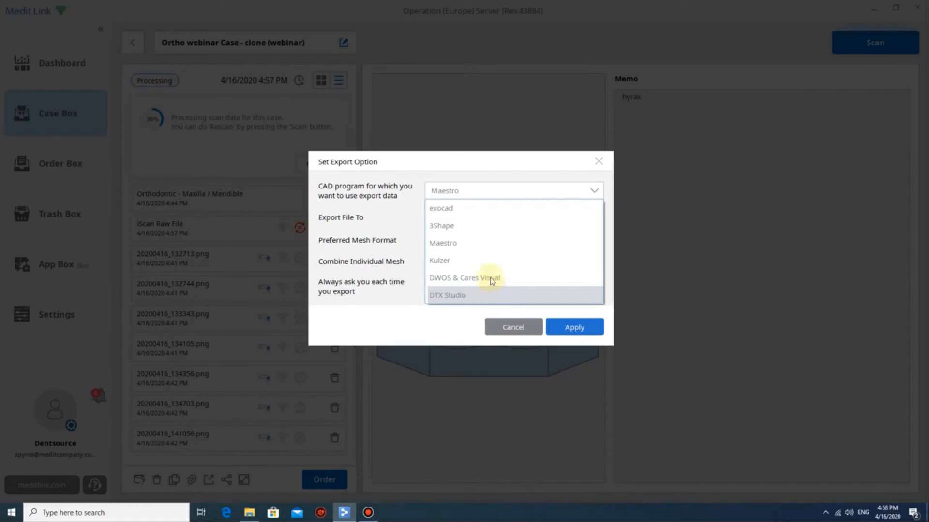
left_click(491, 244)
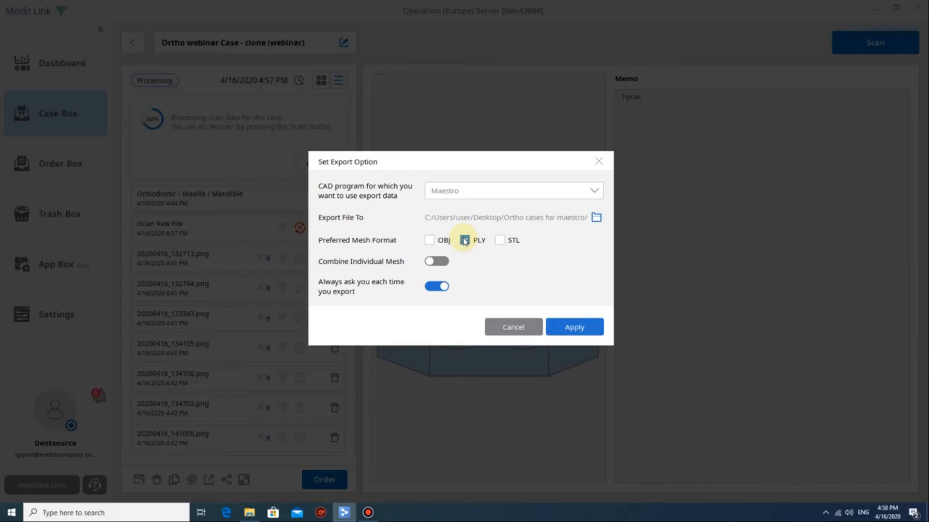
left_click(577, 330)
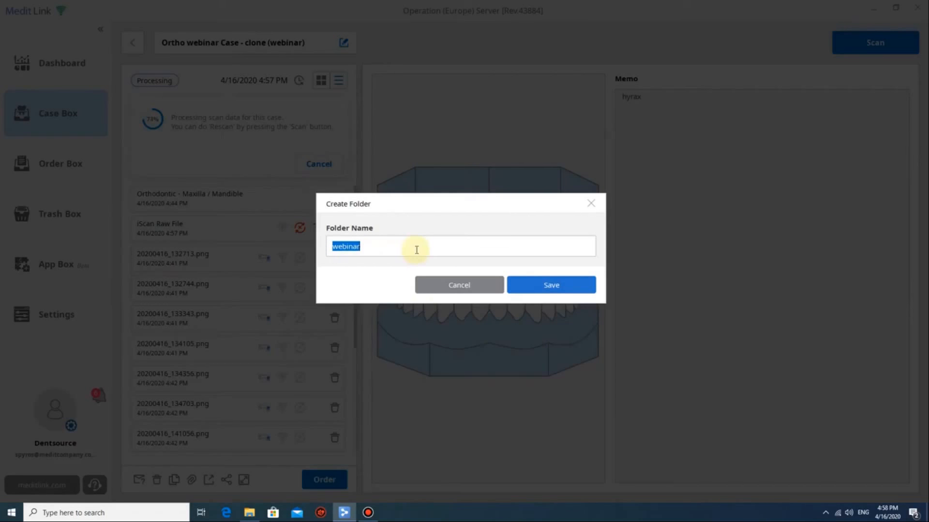
type("webinar case")
left_click(567, 286)
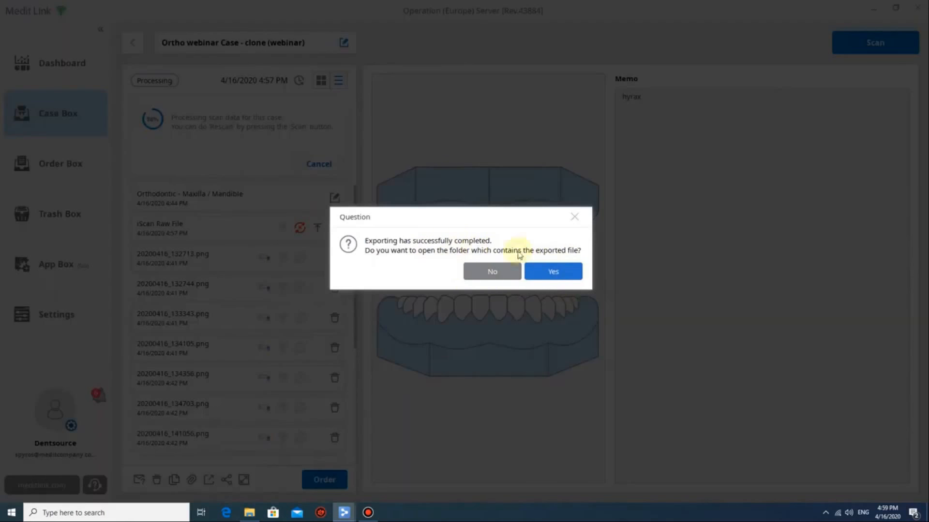
Open the exported files' folder, then minimize it to return to Medit Link.
left_click(550, 273)
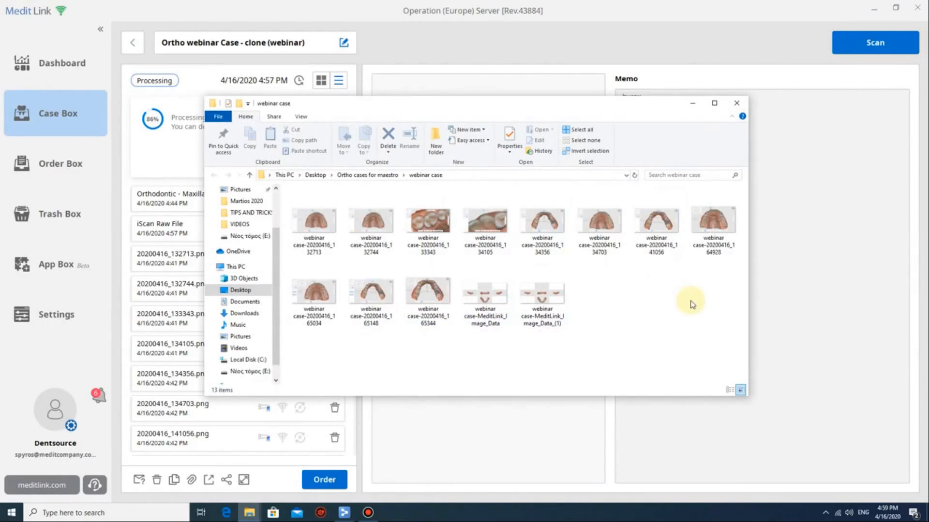
left_click(693, 103)
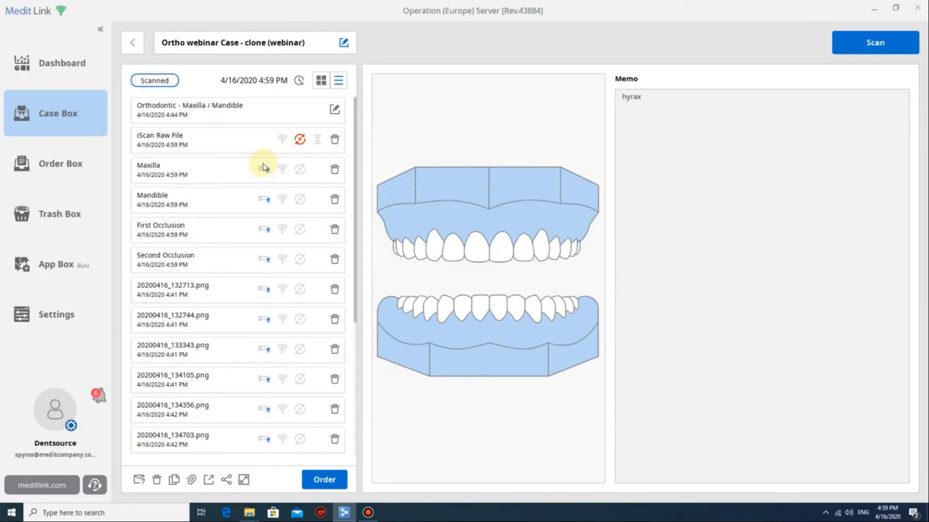
Open the Order Case dialog for the scanned webinar case.
left_click(321, 484)
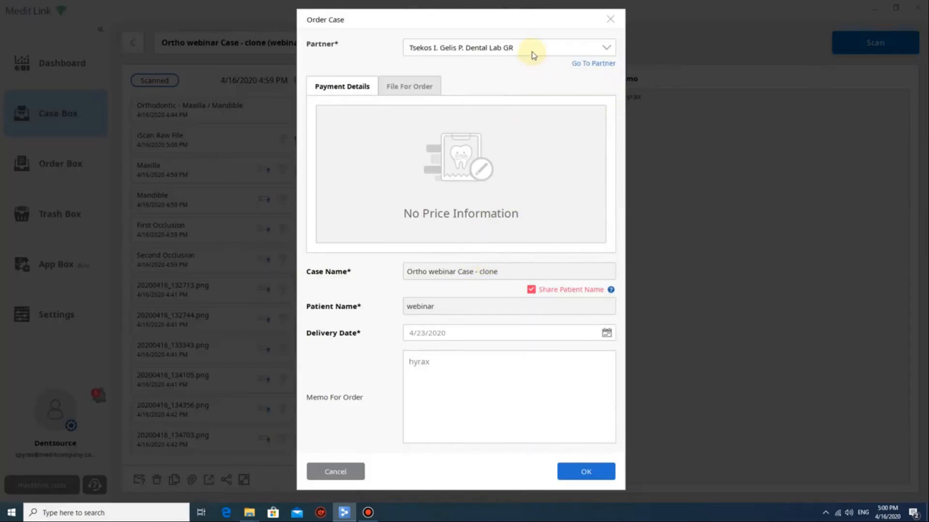
Order from MeLab with patient-name sharing off and delivery date 4/27/2020.
left_click(533, 53)
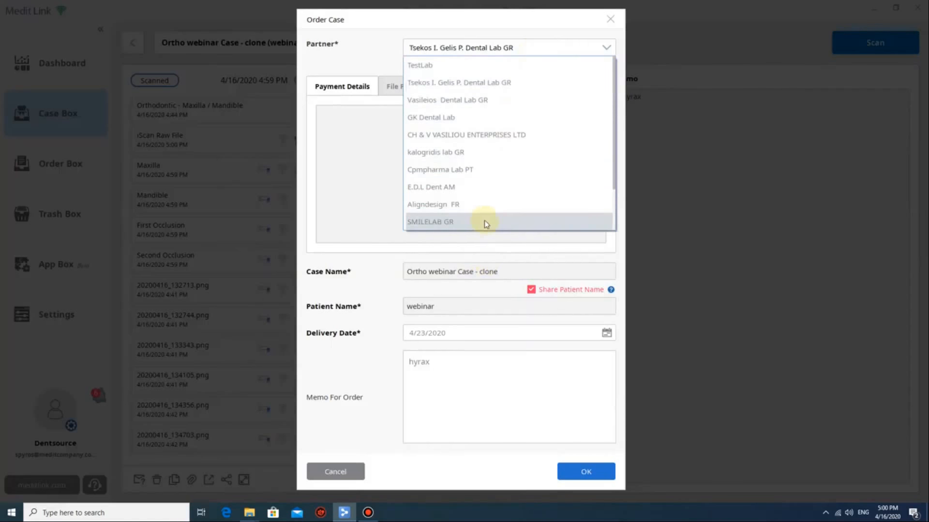
scroll(485, 170, "down", 1)
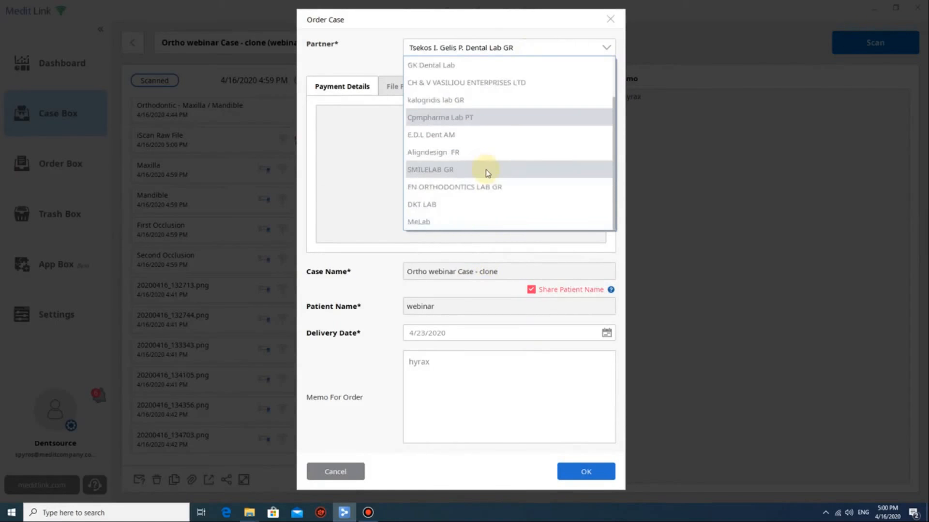
left_click(481, 211)
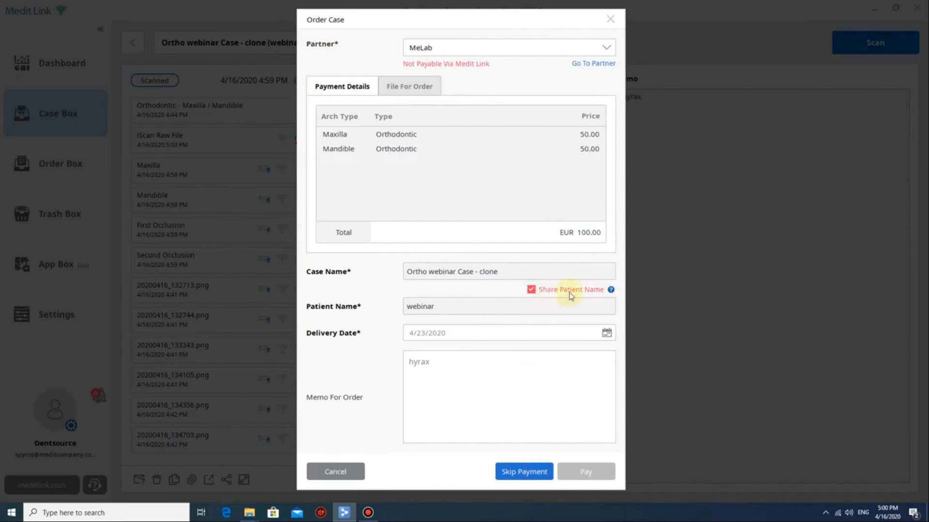
left_click(534, 294)
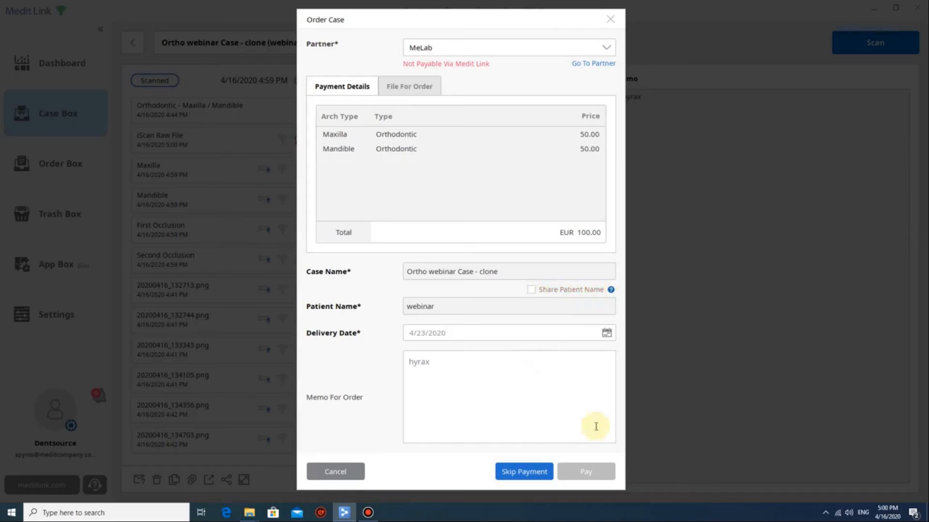
left_click(457, 362)
left_click(607, 332)
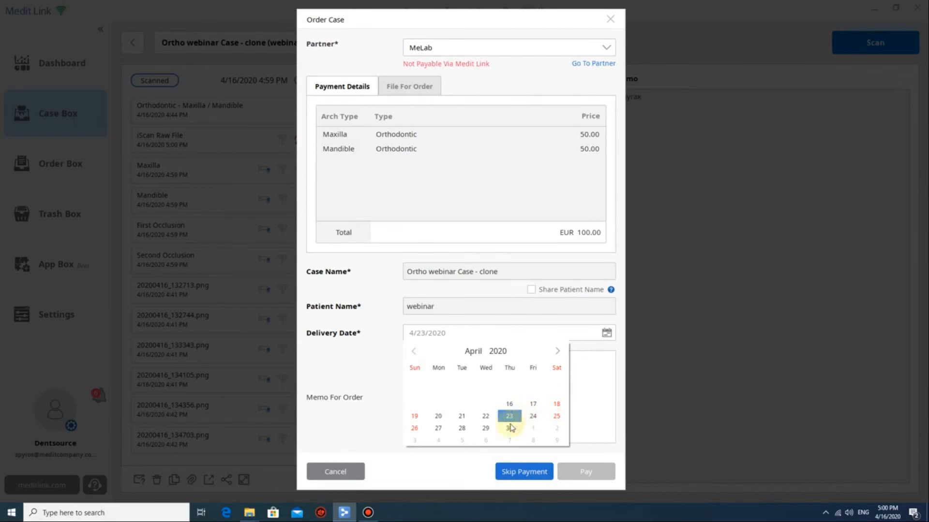
left_click(439, 431)
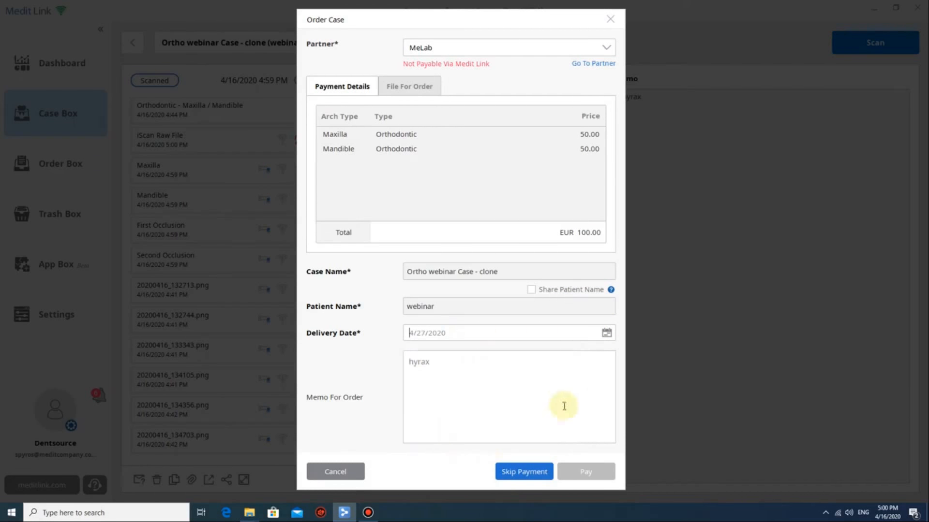
Place the case order without payment, then log out of the clinic account and confirm.
left_click(526, 473)
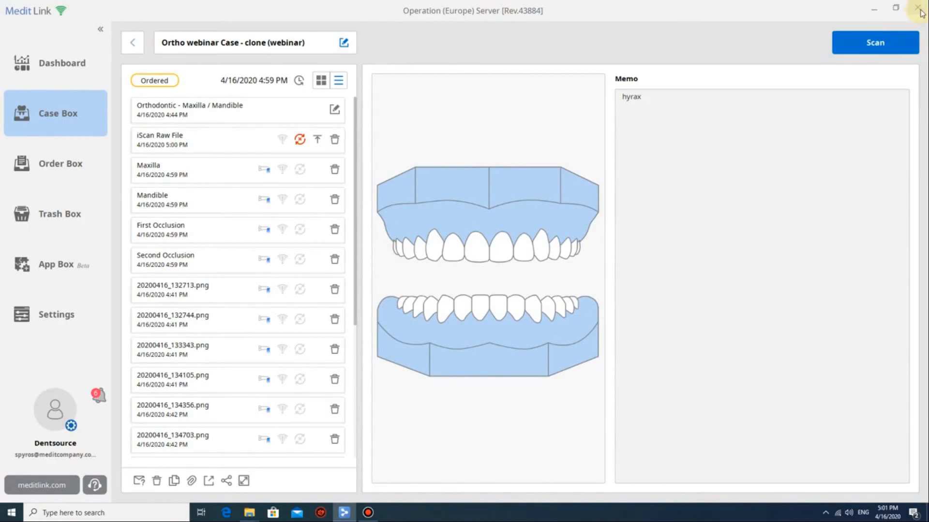
left_click(70, 426)
left_click(514, 302)
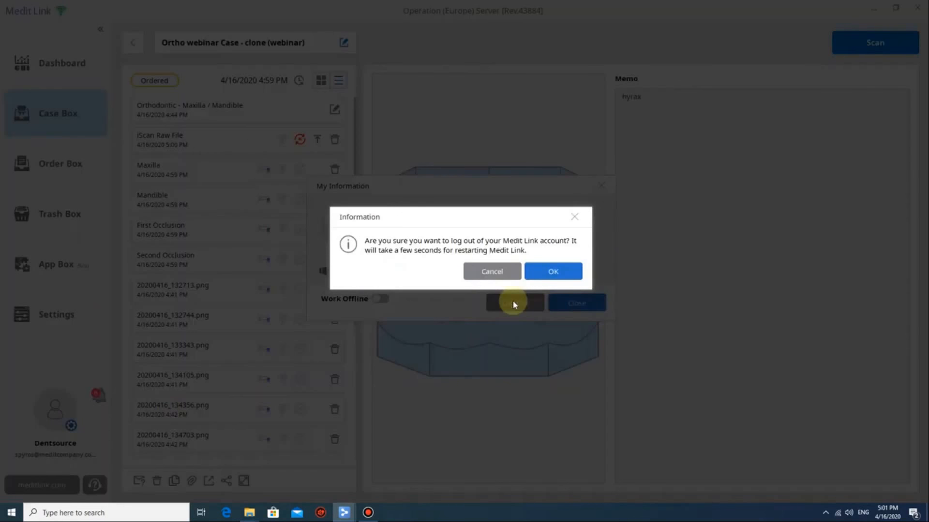
left_click(551, 271)
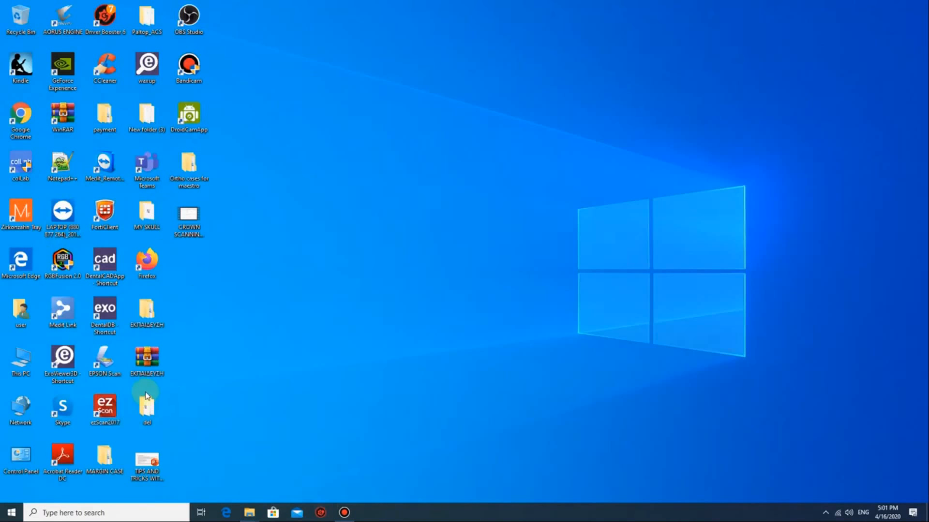
Relaunch Medit Link and sign in with the lab's e-mail and password, retrying after the login error.
double_click(63, 310)
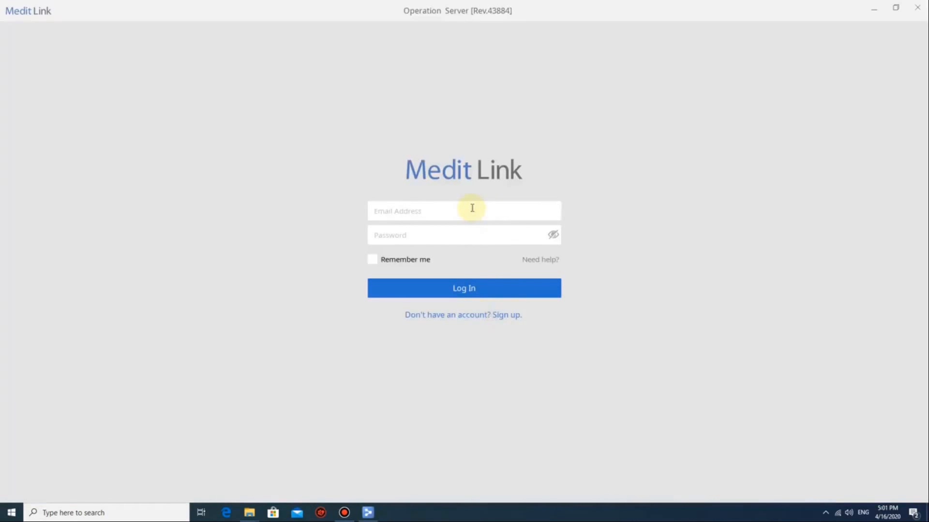
left_click(472, 208)
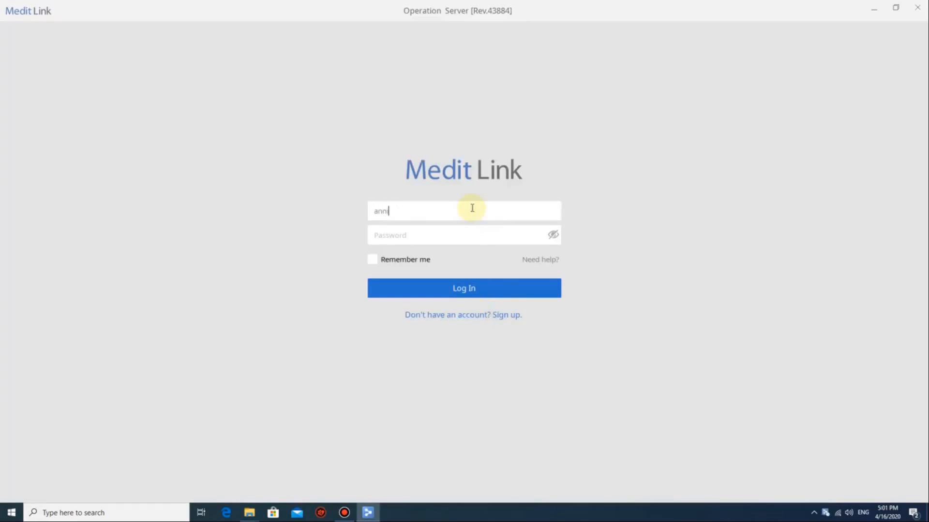
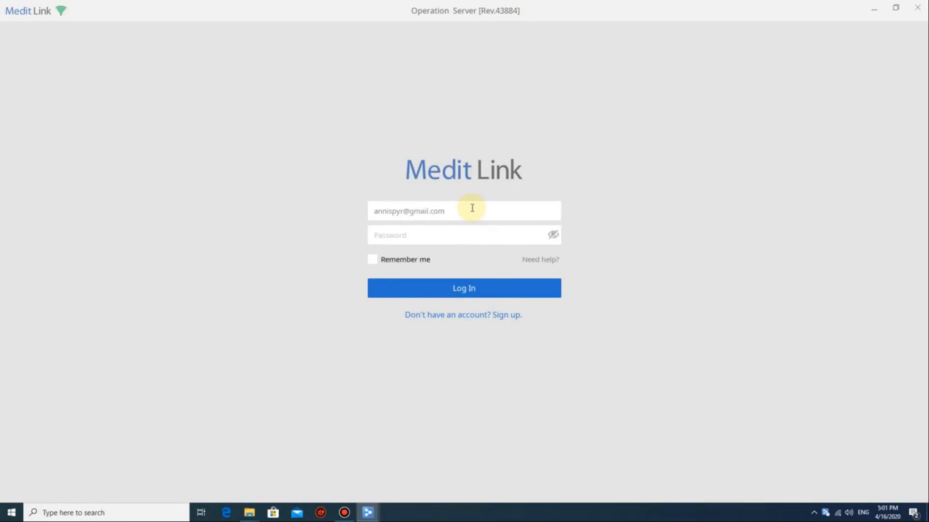
left_click(477, 234)
type("a••••••")
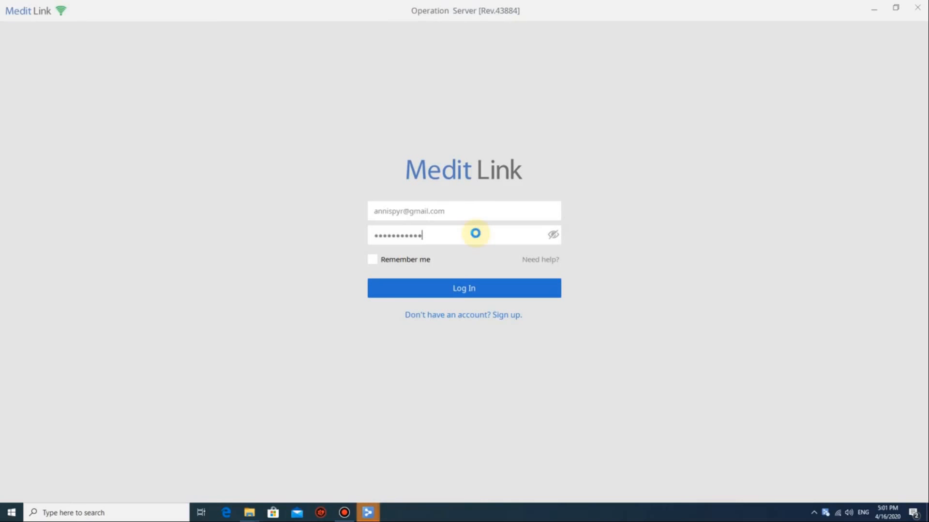
key("Return")
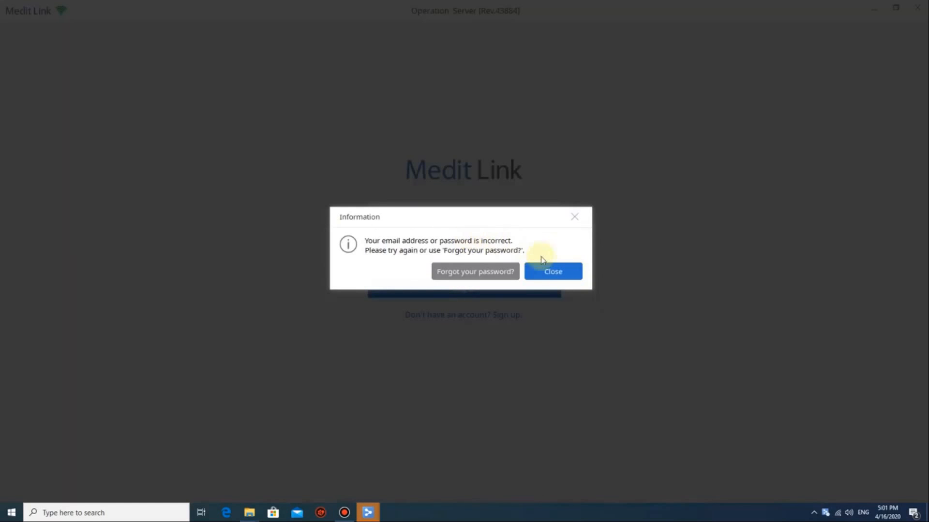
left_click(555, 271)
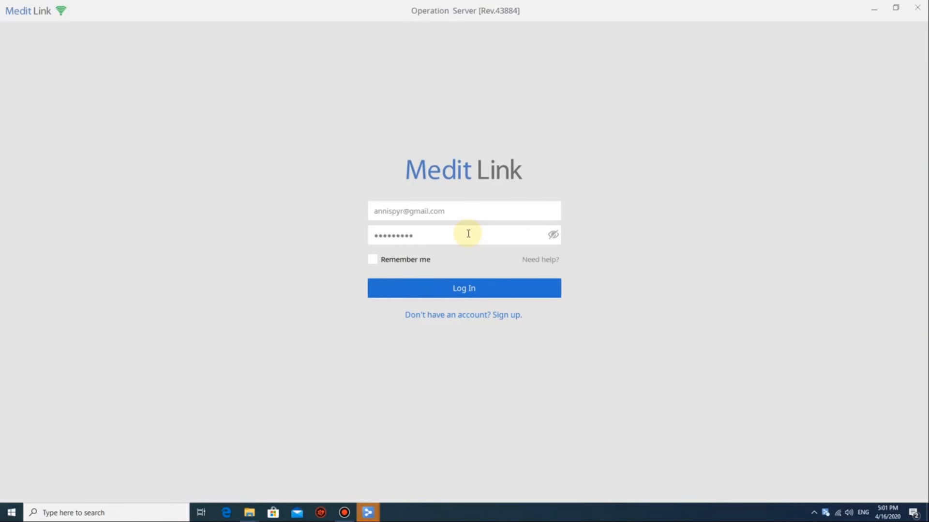
key("Return")
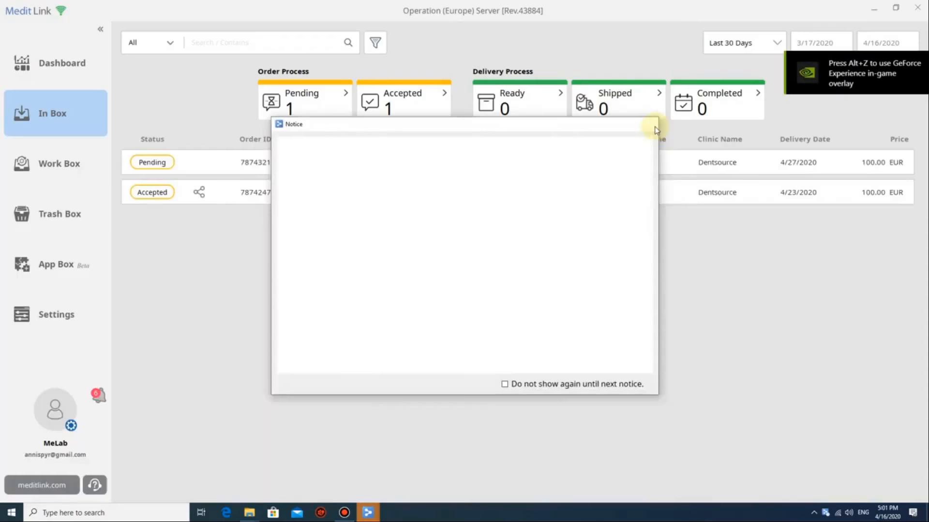
Dismiss the notice, open the pending Ortho webinar Case - clone order from In Box, and show its print preview.
left_click(656, 127)
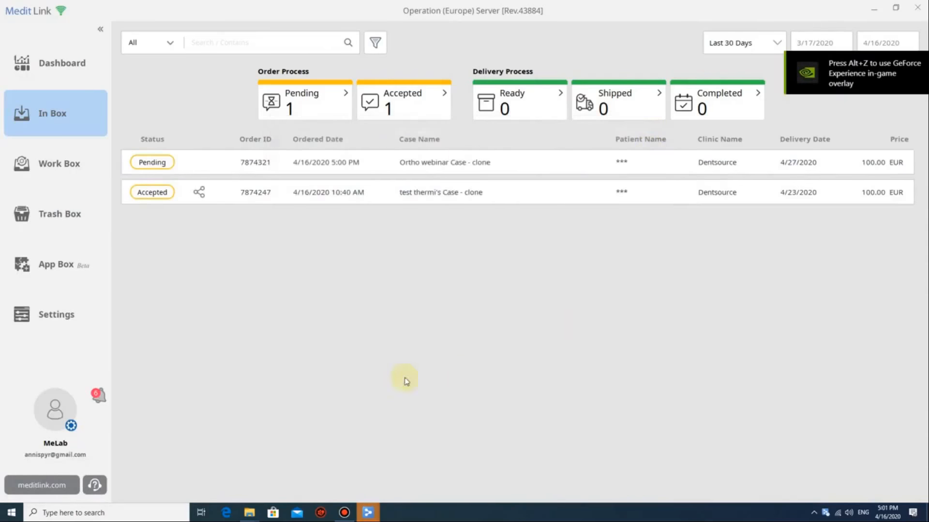
left_click(47, 118)
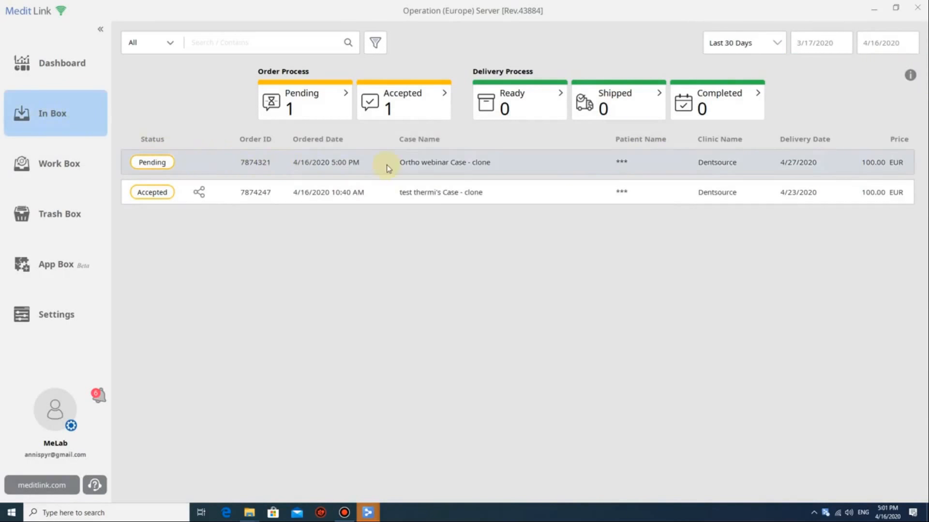
left_click(413, 164)
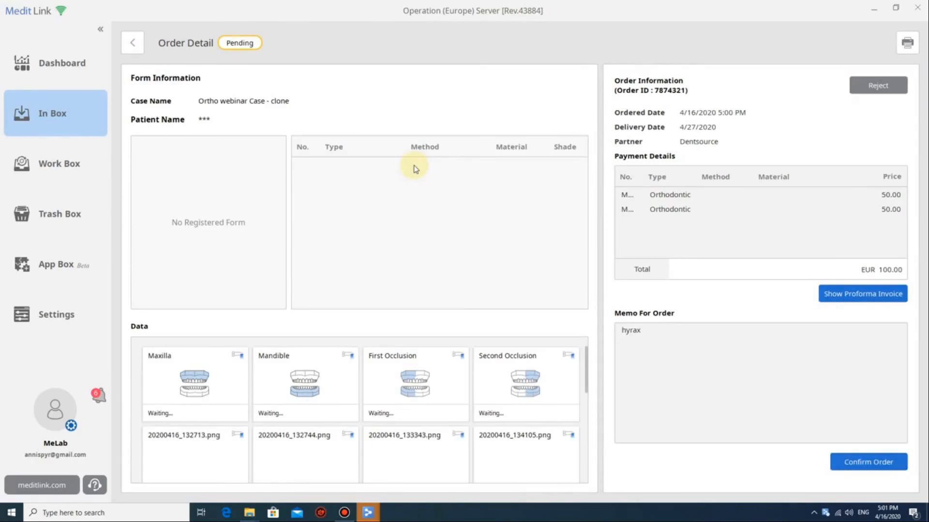
scroll(224, 373, "down", 2)
scroll(261, 392, "up", 2)
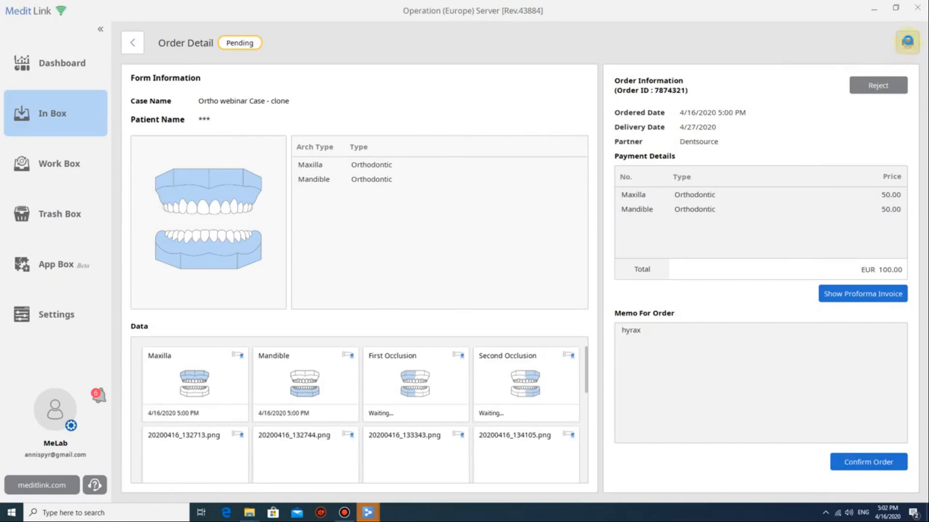
left_click(907, 42)
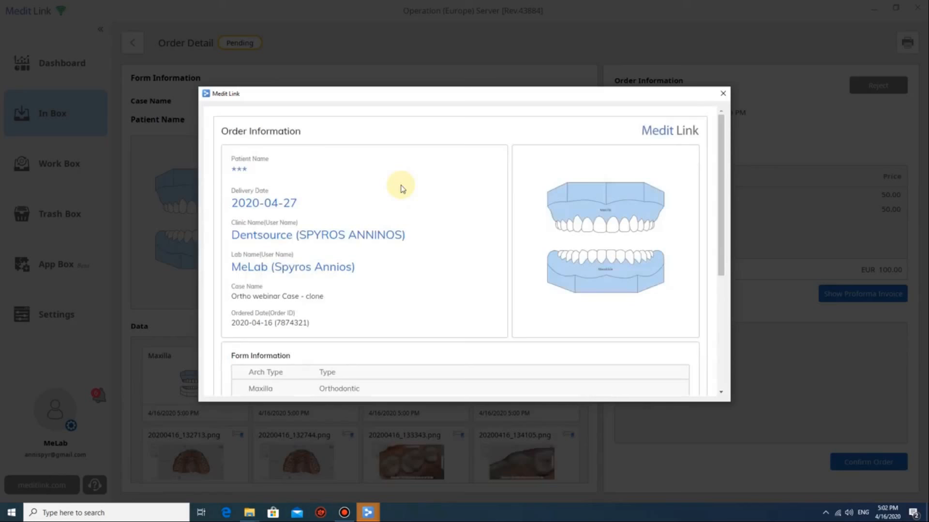
Review and close the print preview, then confirm the Ortho webinar Case - clone order.
scroll(401, 188, "down", 5)
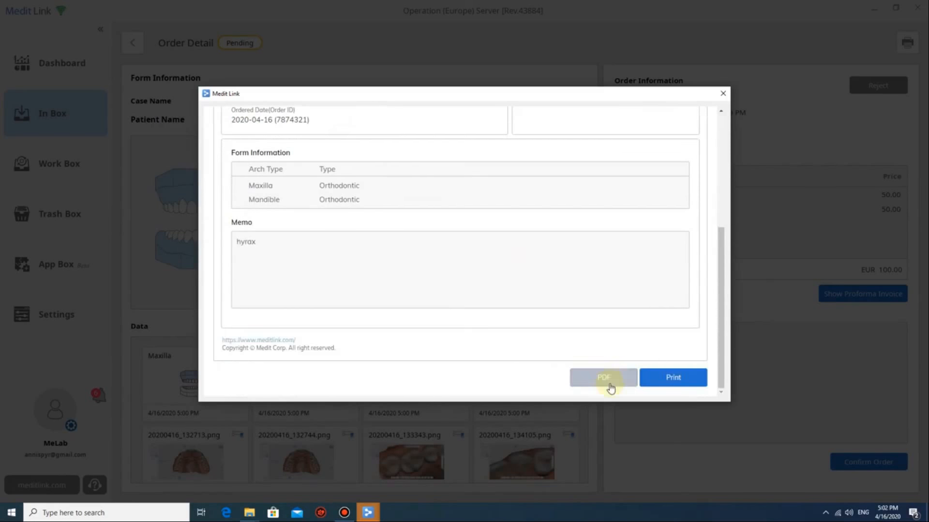
scroll(477, 280, "up", 5)
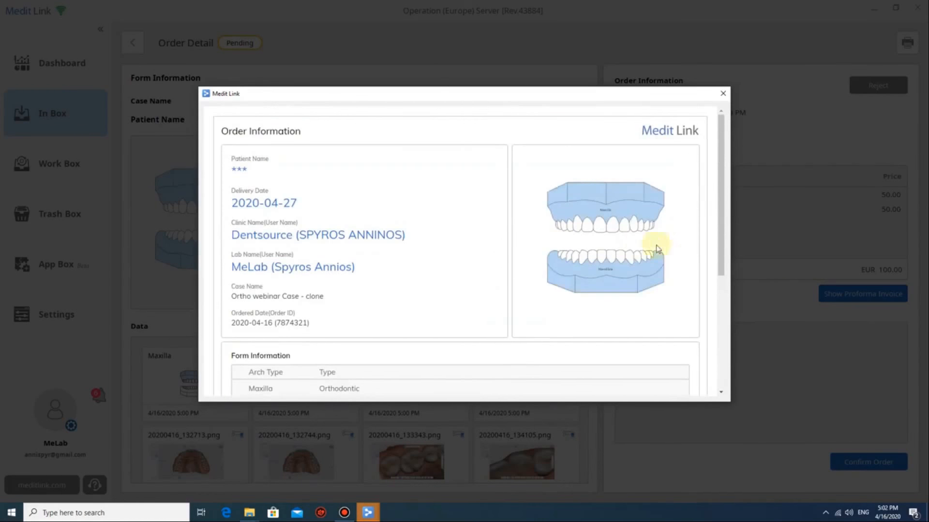
left_click(722, 93)
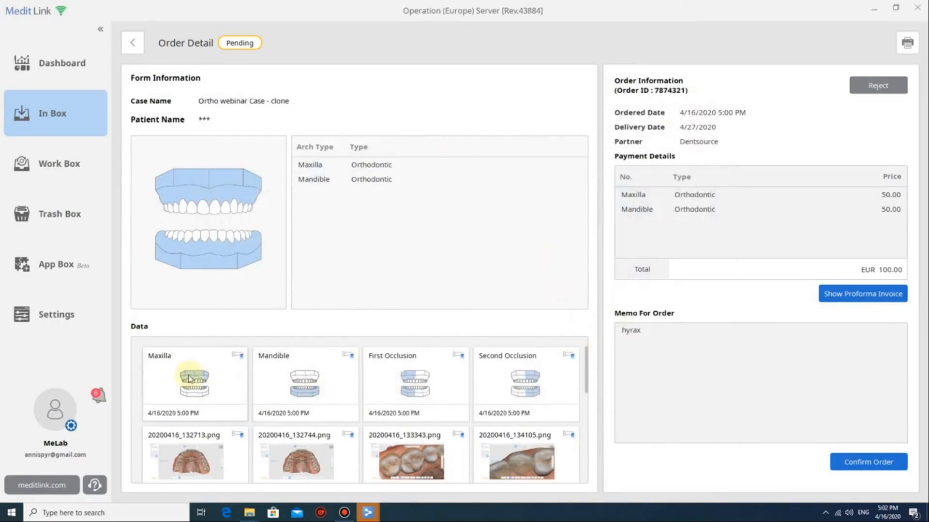
left_click(854, 464)
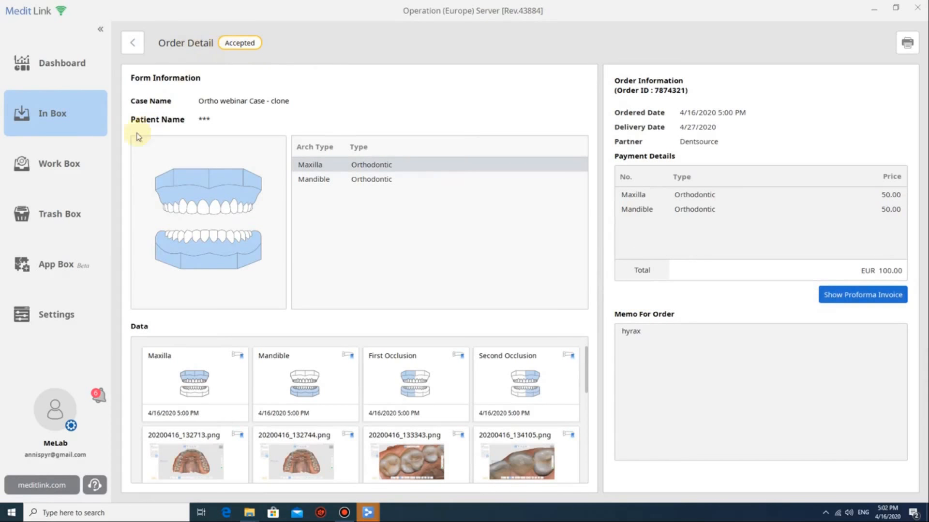
Look over the case files in Work Box, then show the App Box catalogue.
left_click(47, 176)
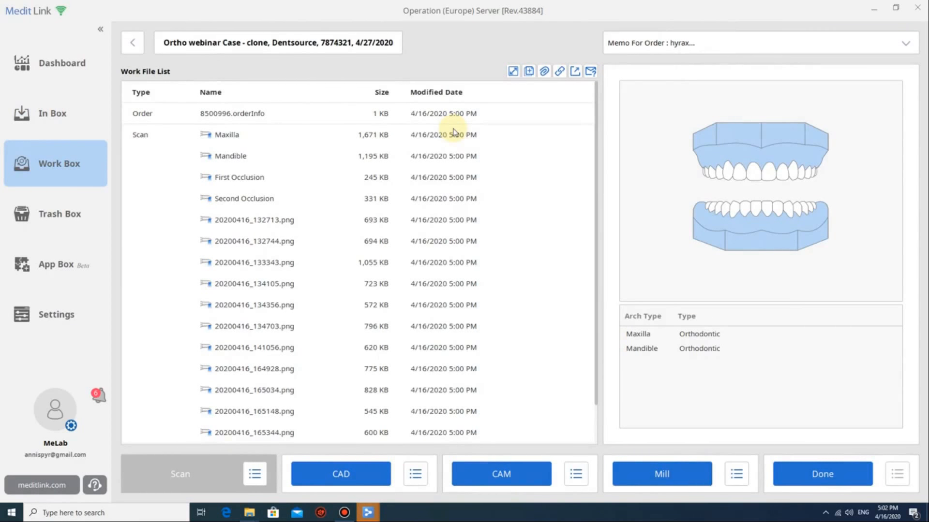
left_click(78, 264)
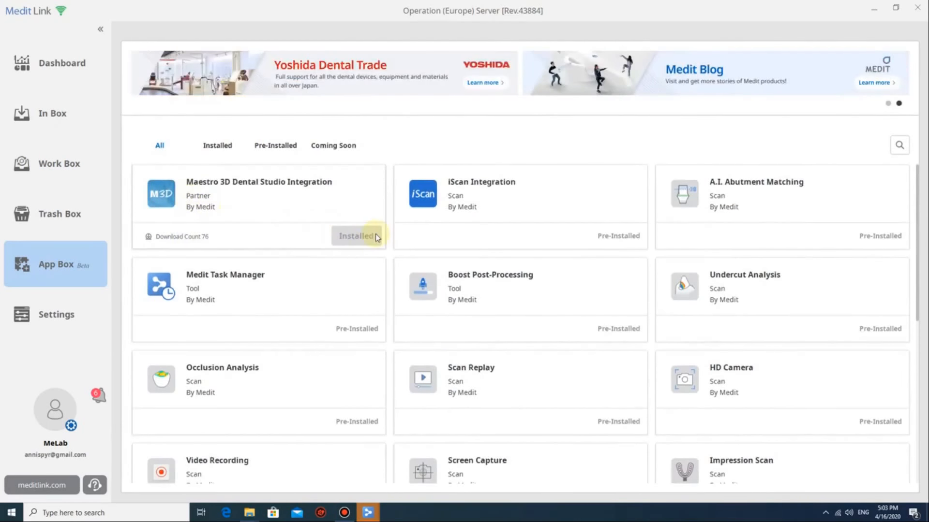
Open Settings and Set Linked Program, then cancel out of both without changes.
left_click(68, 317)
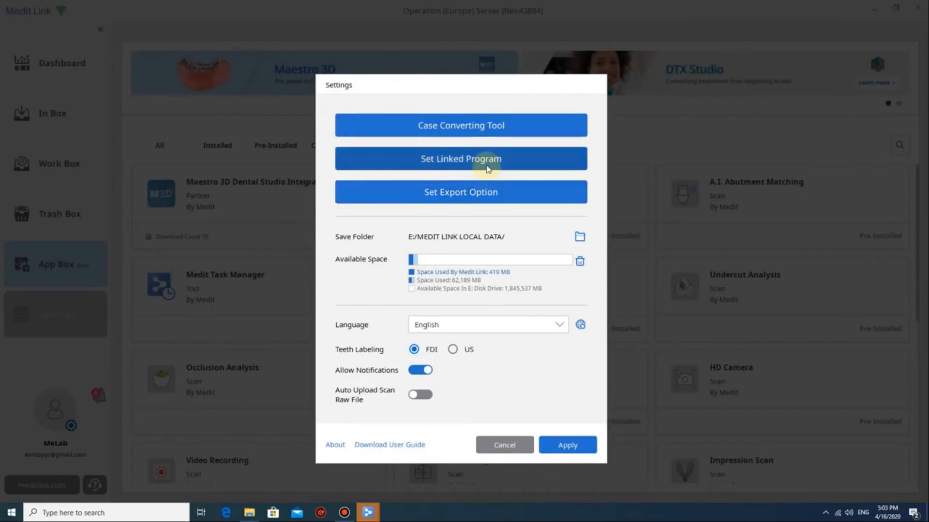
left_click(487, 167)
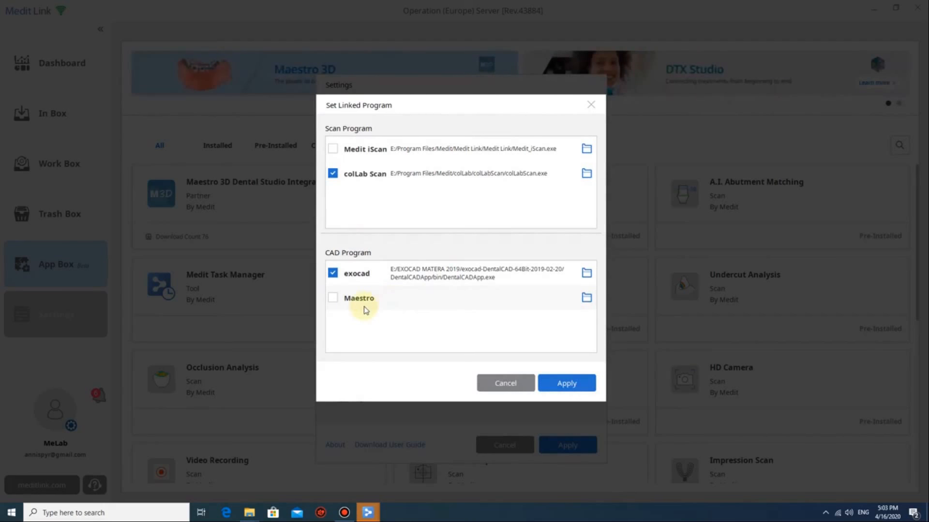
left_click(506, 383)
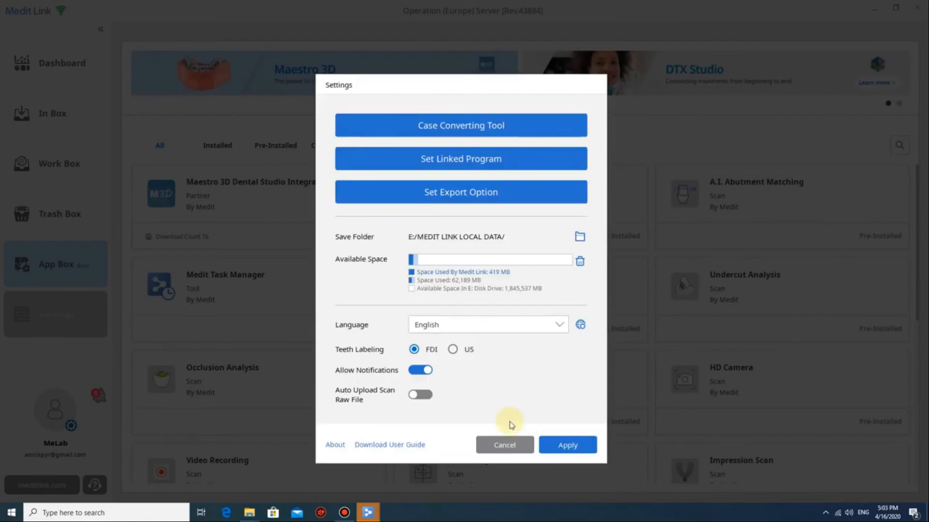
left_click(506, 444)
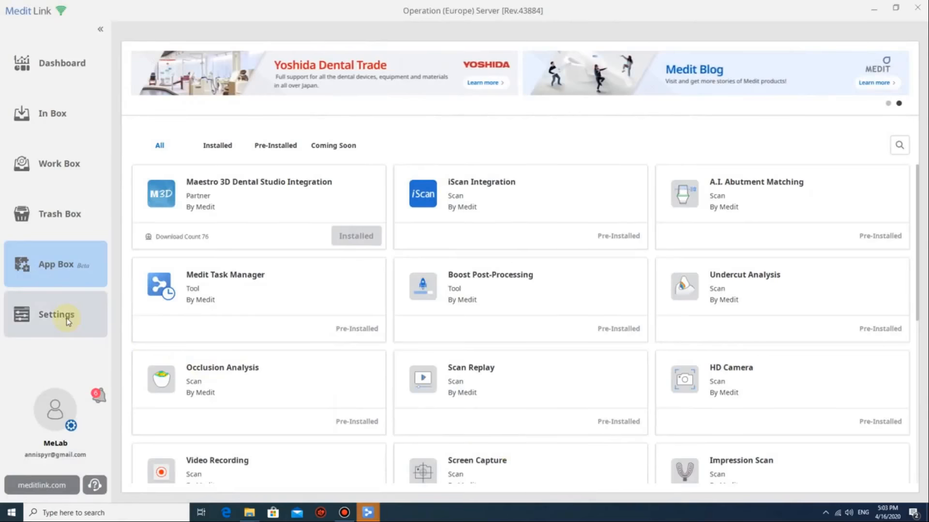
left_click(68, 316)
left_click(506, 443)
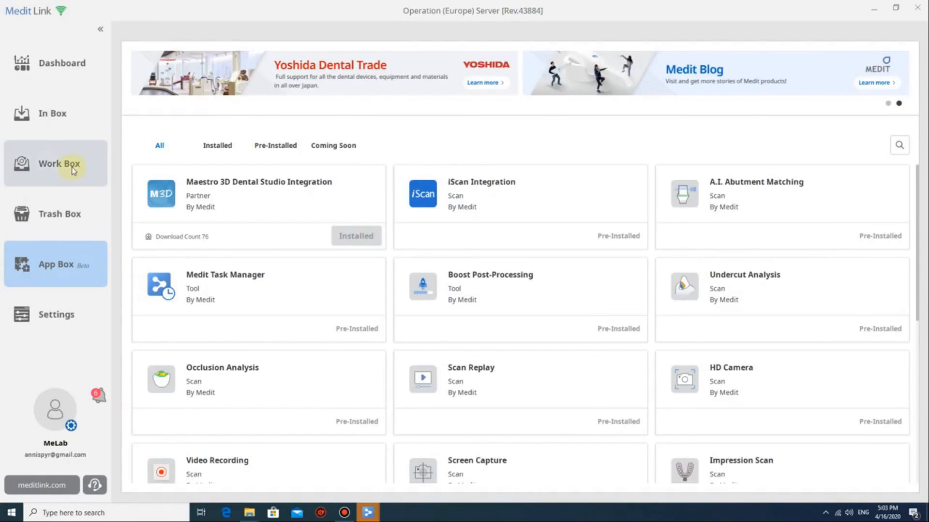
Open the case's work files and preview the Maxilla scan, toggling its colour texture off and on.
left_click(72, 167)
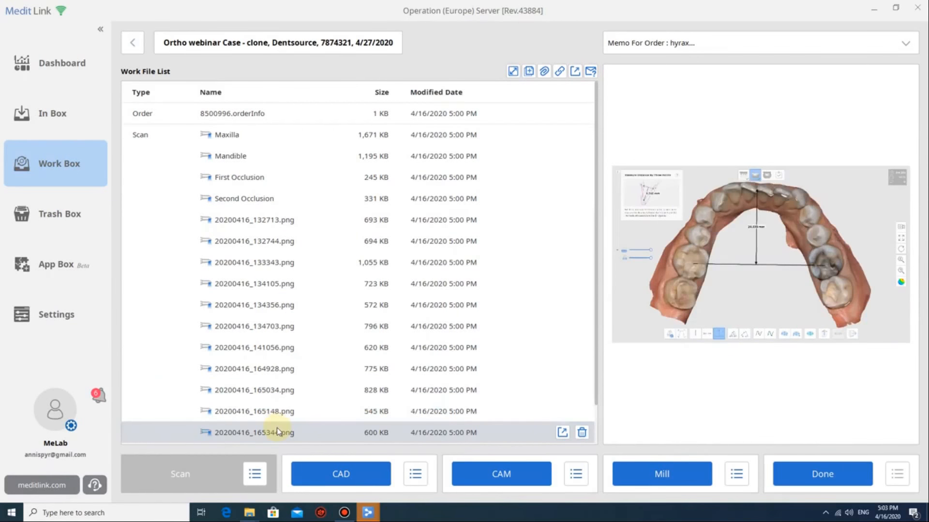
left_click(277, 428)
left_click(248, 136)
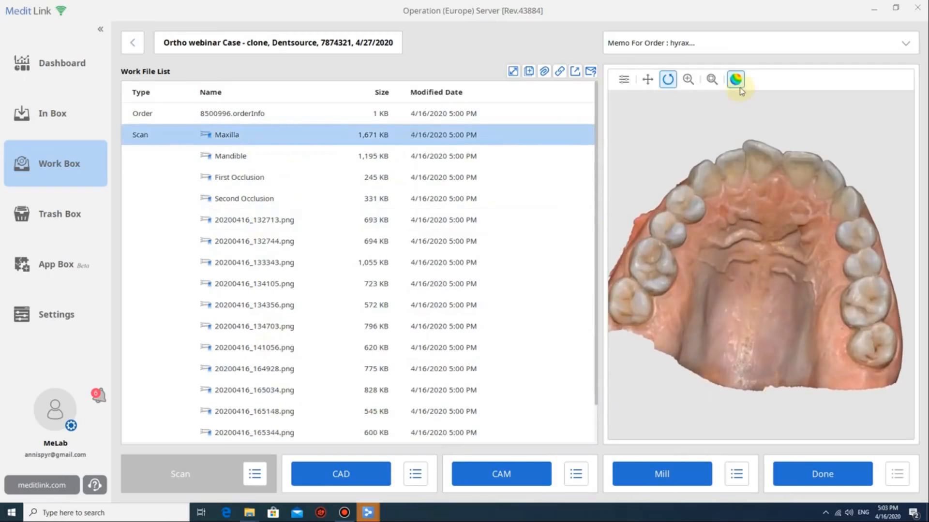
left_click(736, 80)
left_click(736, 80)
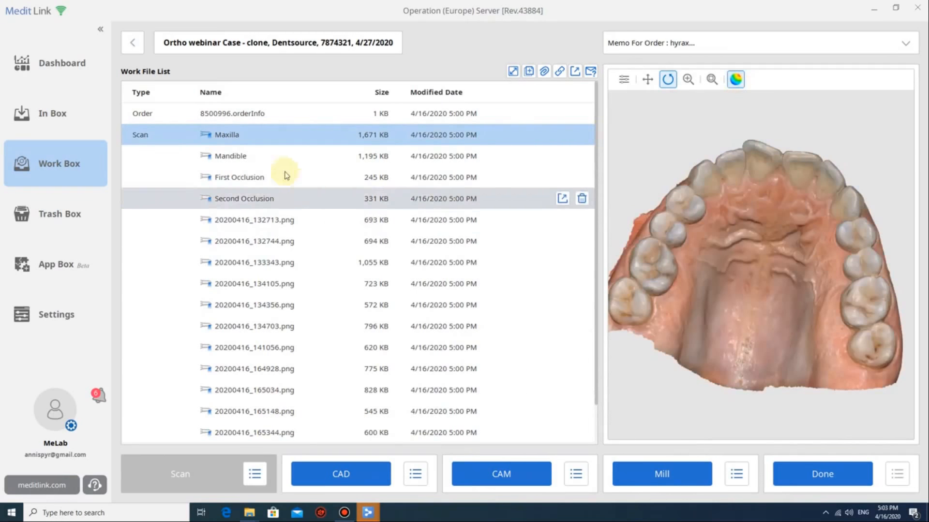
Preview the Mandible and Maxilla scans in turn, rotating each in the 3D view.
left_click(267, 161)
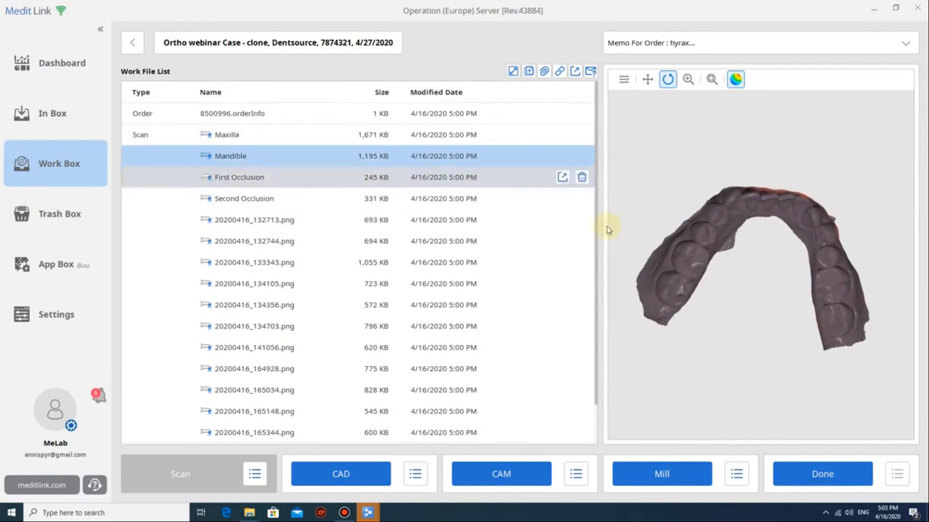
left_click_drag(800, 407, 745, 257)
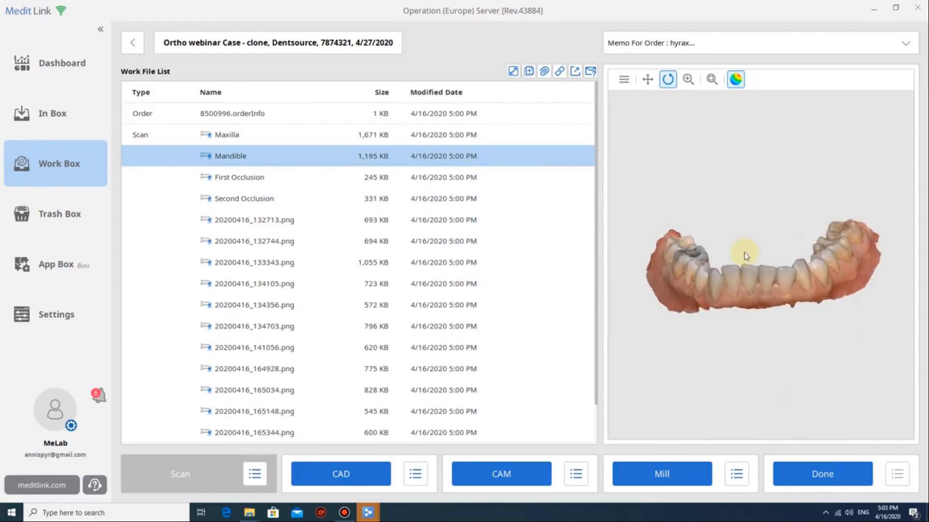
left_click(256, 144)
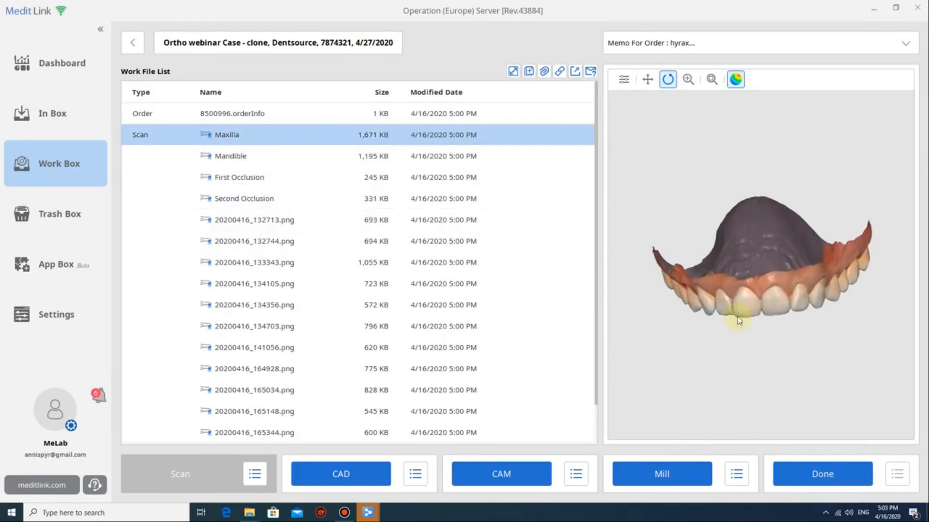
left_click_drag(736, 314, 682, 241)
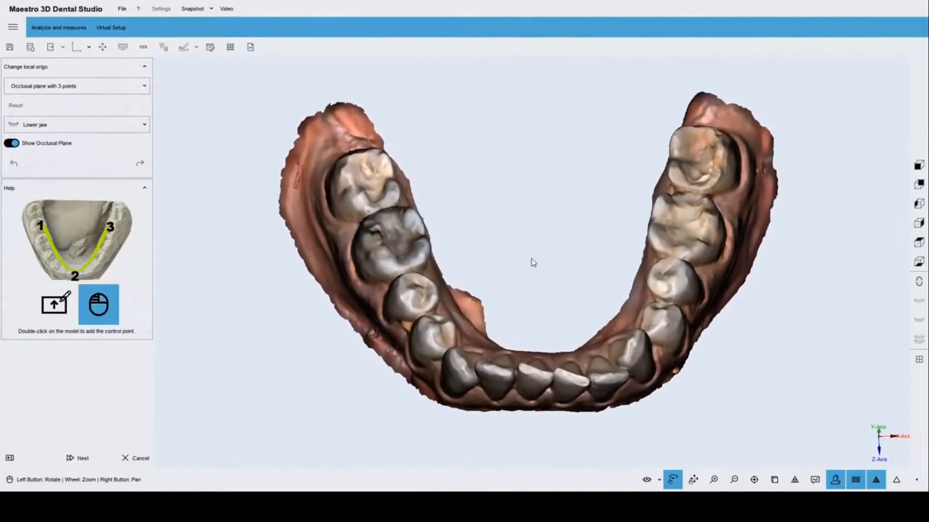
Place occlusal-plane points on the left molar, a front lower tooth and the right molar.
double_click(342, 172)
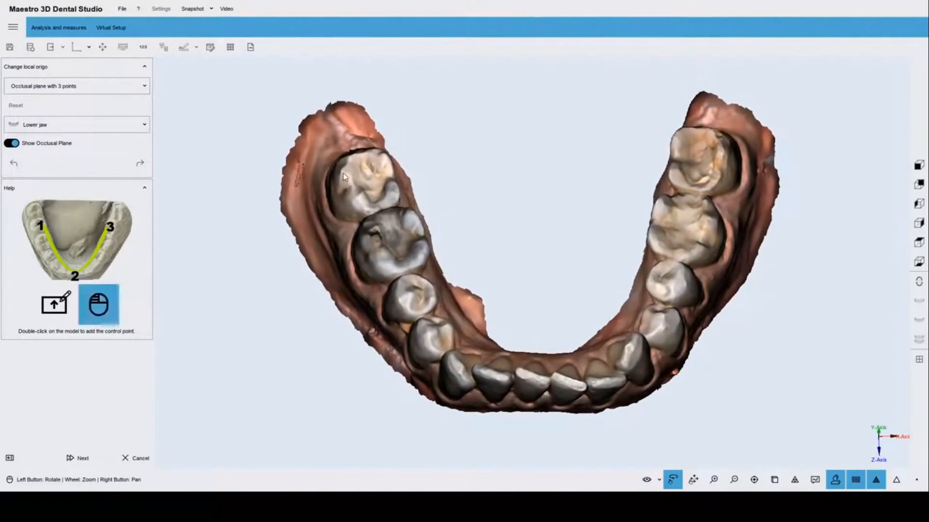
double_click(551, 381)
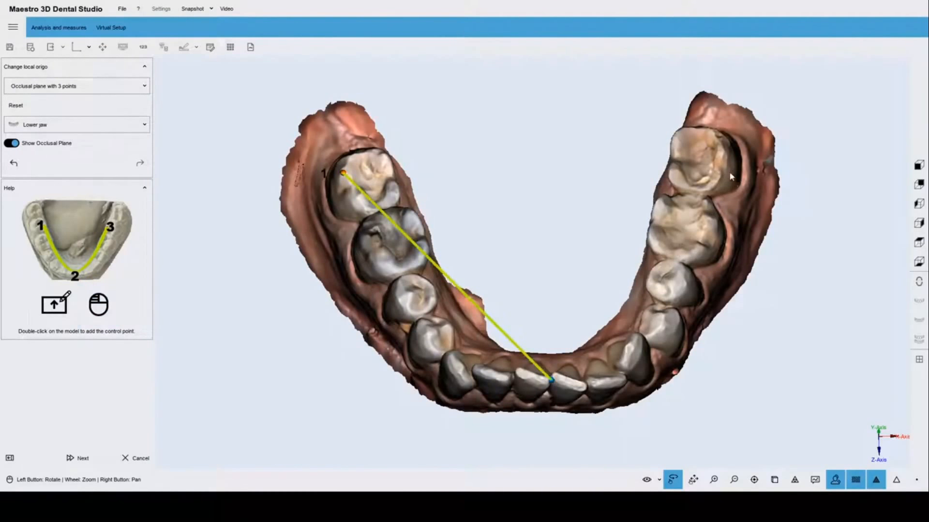
double_click(718, 164)
mouse_move(535, 285)
left_mouse_down()
mouse_move(551, 118)
mouse_move(526, 275)
left_mouse_up()
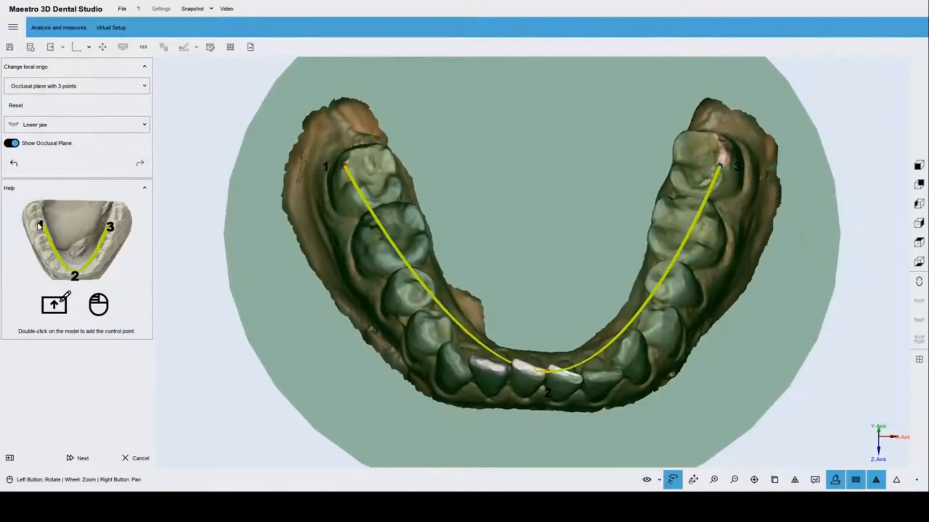
left_click_drag(593, 297, 519, 208)
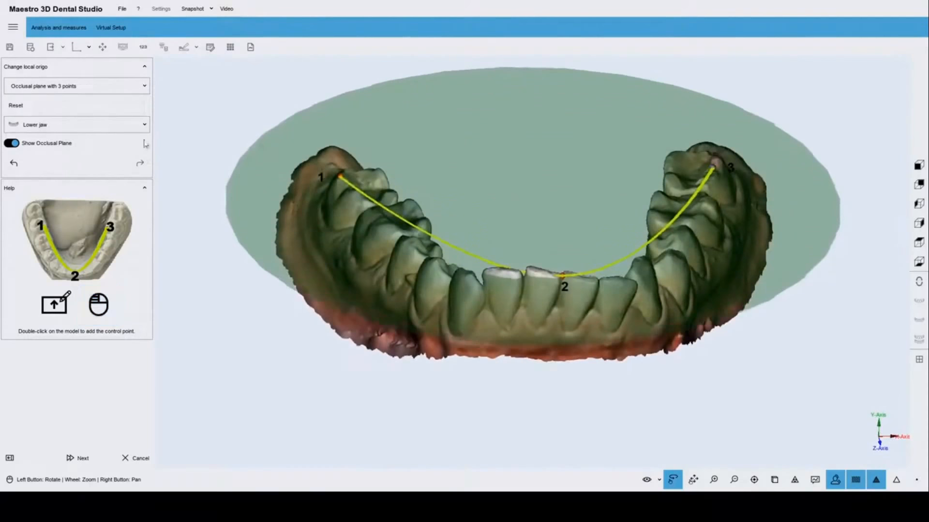
Keep Lower jaw as reference with the 3-point method, then advance to orientation.
left_click(44, 124)
left_click(233, 127)
left_click(114, 91)
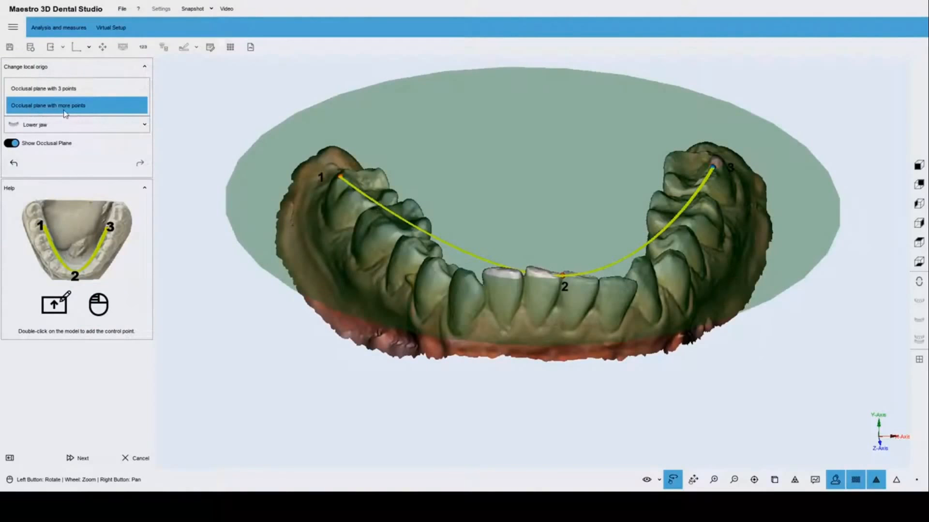
left_click(240, 83)
left_click_drag(474, 189, 519, 247)
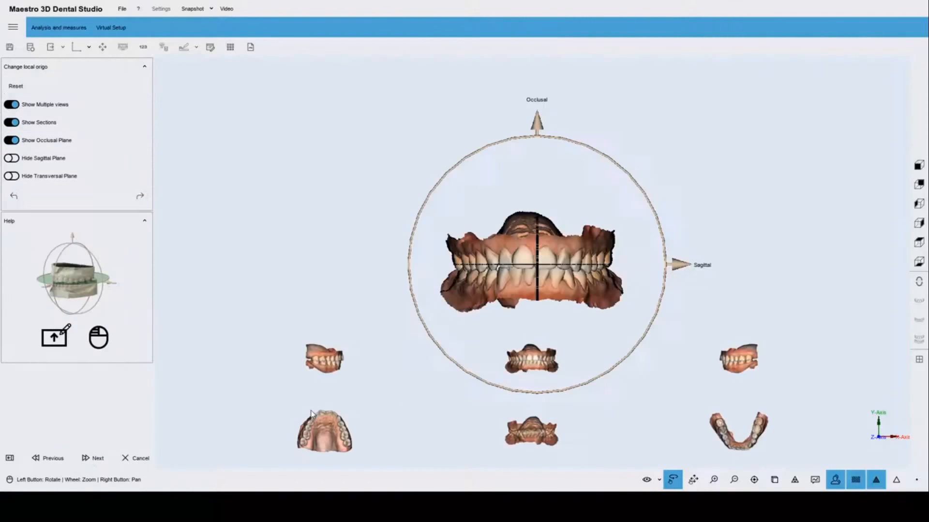
left_click(79, 458)
Shift the sagittal midline left and nudge the transversal axis right.
scroll(479, 315, "up", 4)
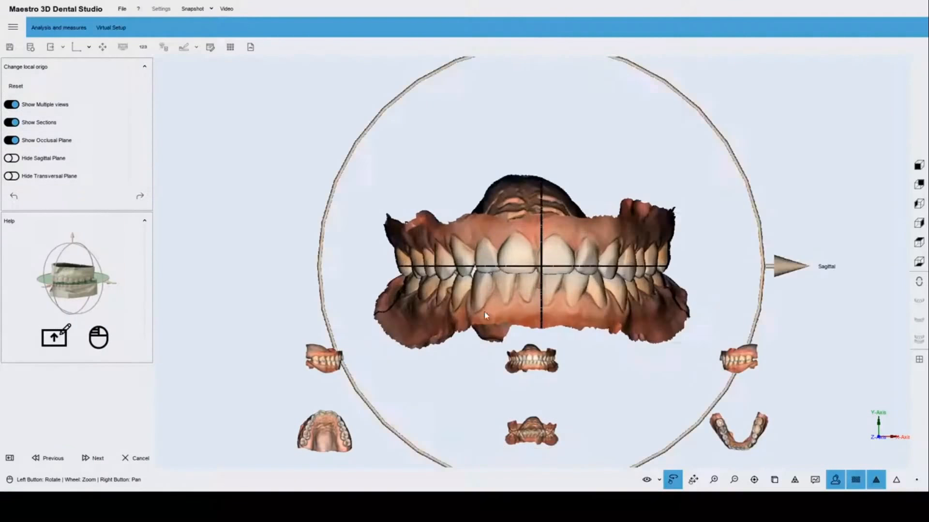
scroll(468, 309, "down", 2)
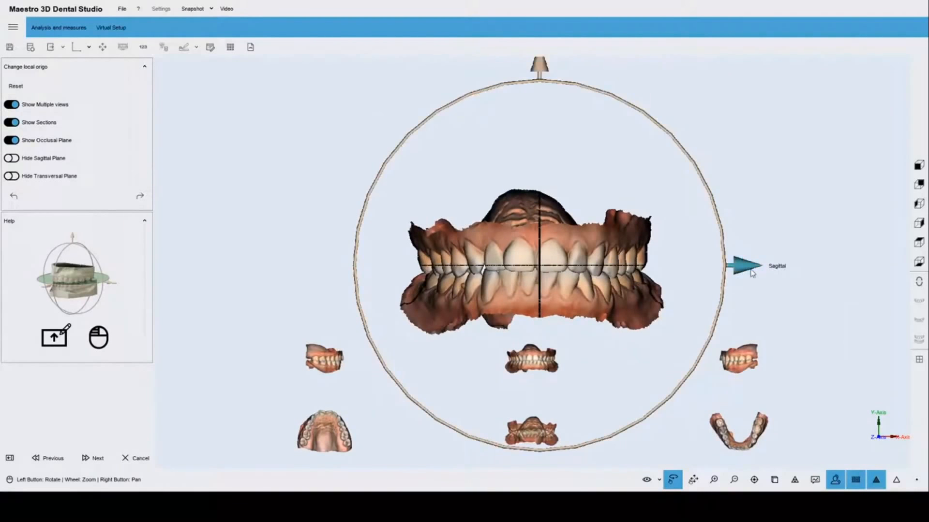
left_click_drag(748, 266, 395, 243)
left_click_drag(388, 289, 391, 289)
left_click_drag(582, 214, 695, 246)
left_click_drag(529, 235, 531, 291)
Toggle Multiple views and Sections, then switch on Show Sagittal Plane and inspect the planes.
scroll(554, 268, "up", 2)
scroll(555, 269, "down", 2)
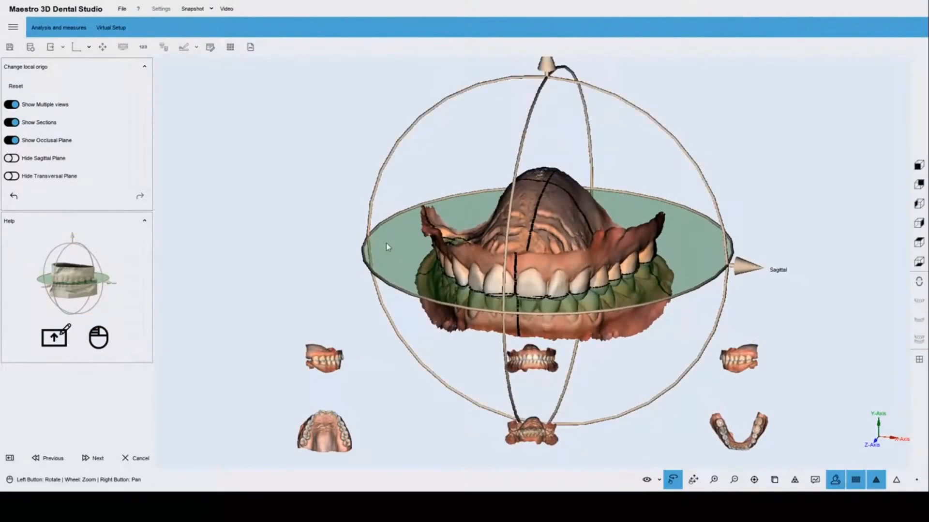
left_click(17, 107)
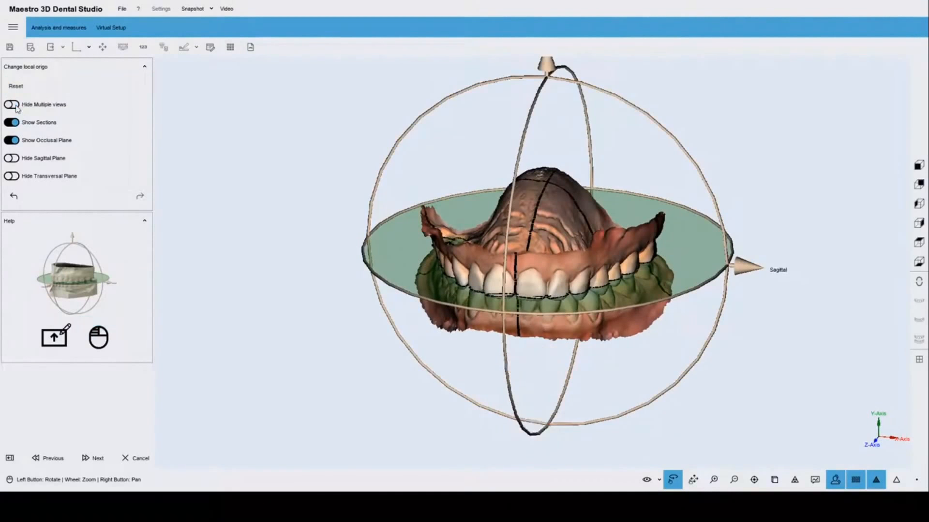
left_click(17, 107)
left_click(17, 124)
left_click(17, 124)
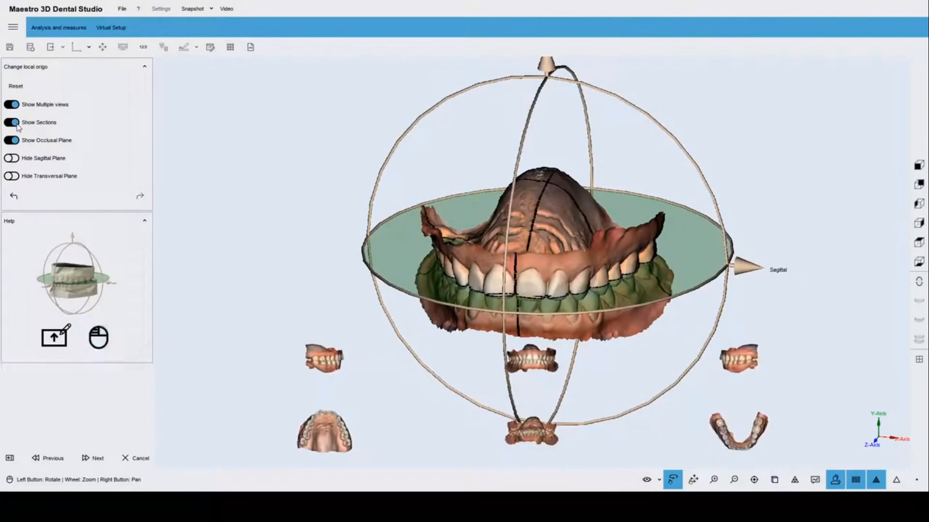
left_click(18, 158)
left_click_drag(525, 241, 545, 262)
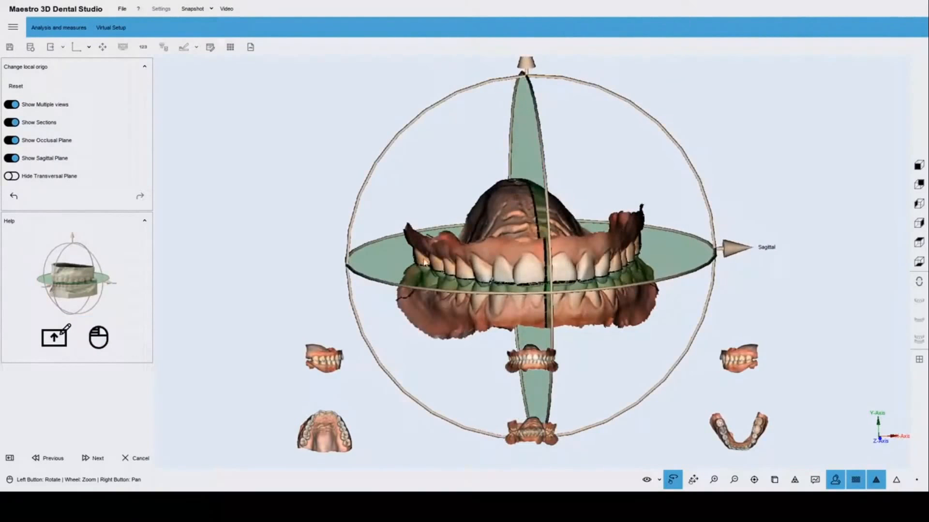
left_click_drag(622, 227, 641, 231)
left_click_drag(498, 245, 491, 244)
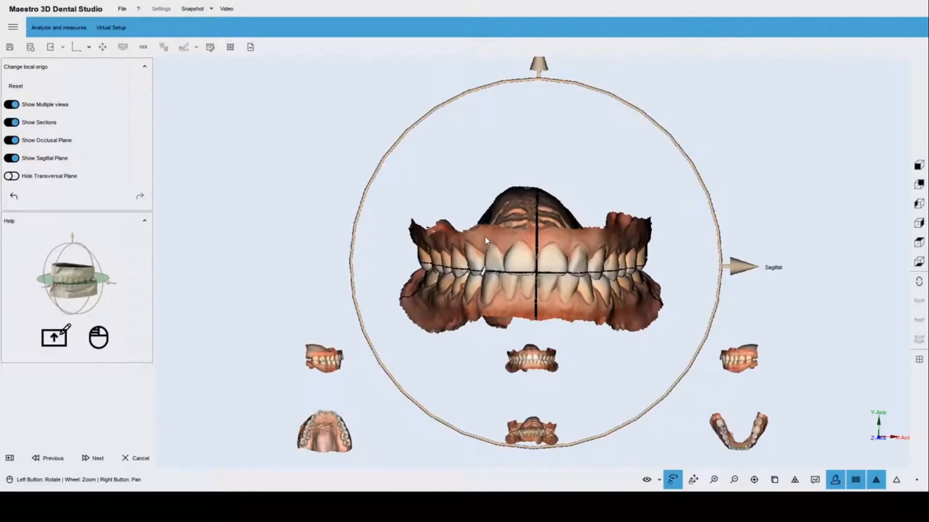
scroll(519, 163, "down", 2)
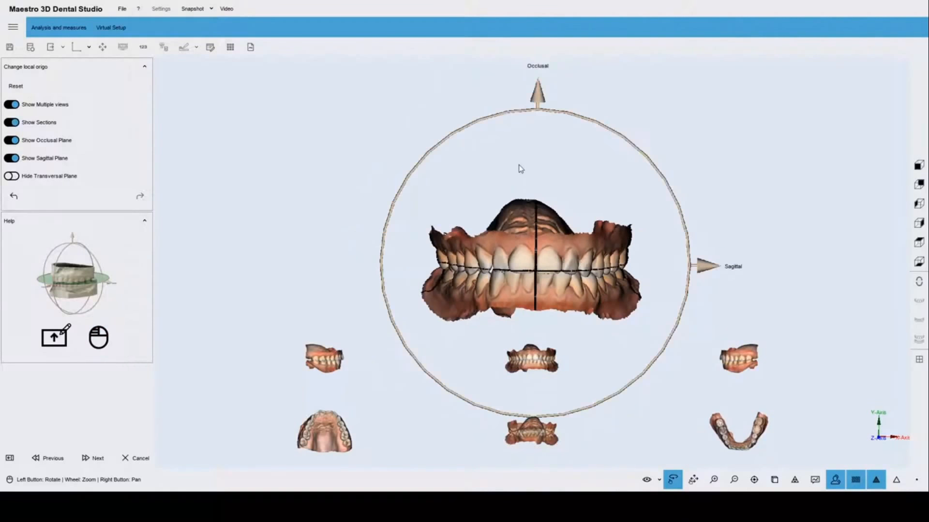
Finish orientation, switch to Virtual Setup, and start tooth segmentation on the upper jaw.
left_click(88, 463)
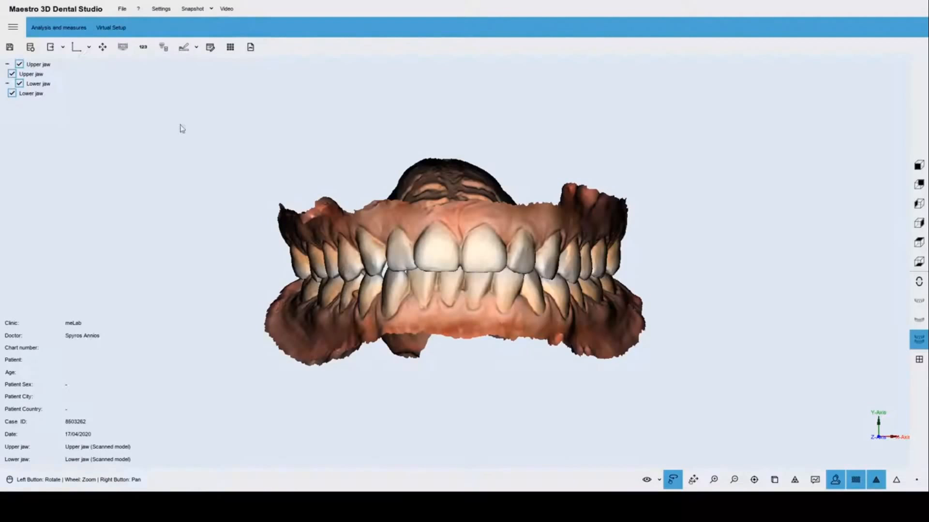
left_click(111, 30)
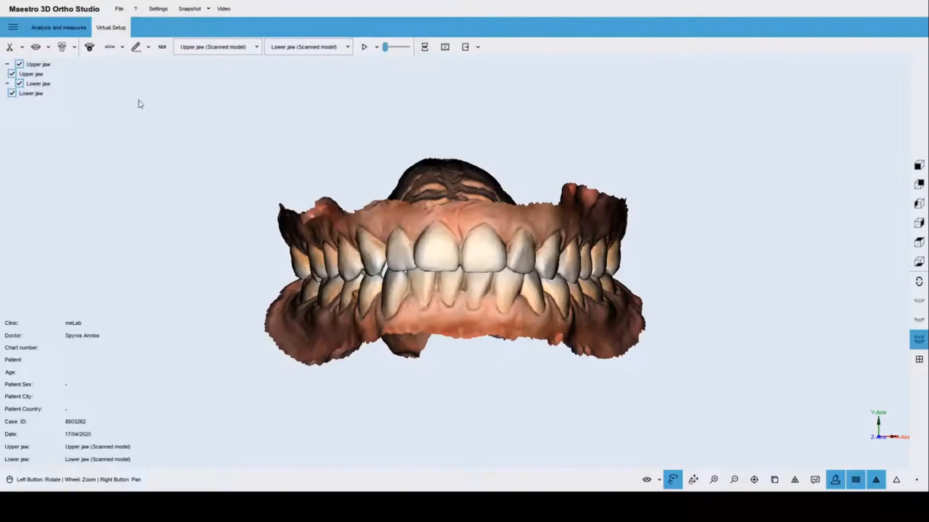
left_click(19, 68)
left_click(9, 50)
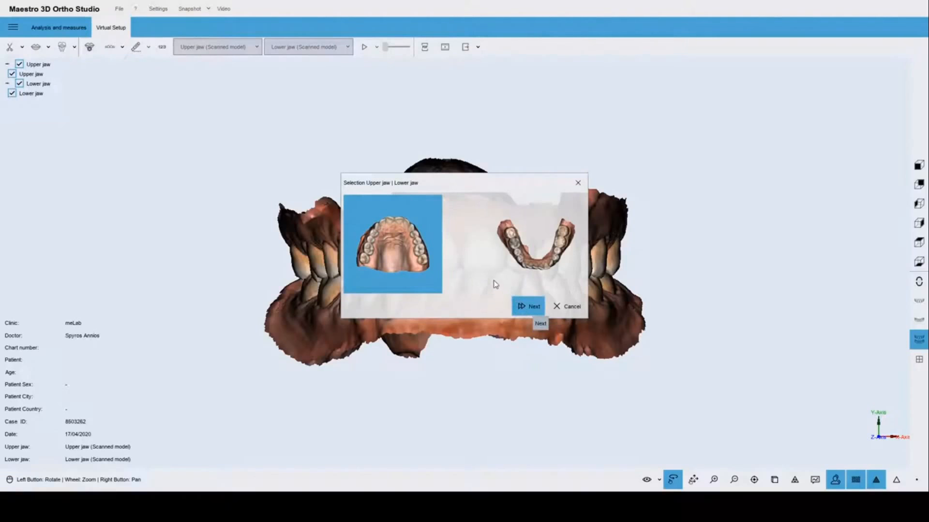
key("Return")
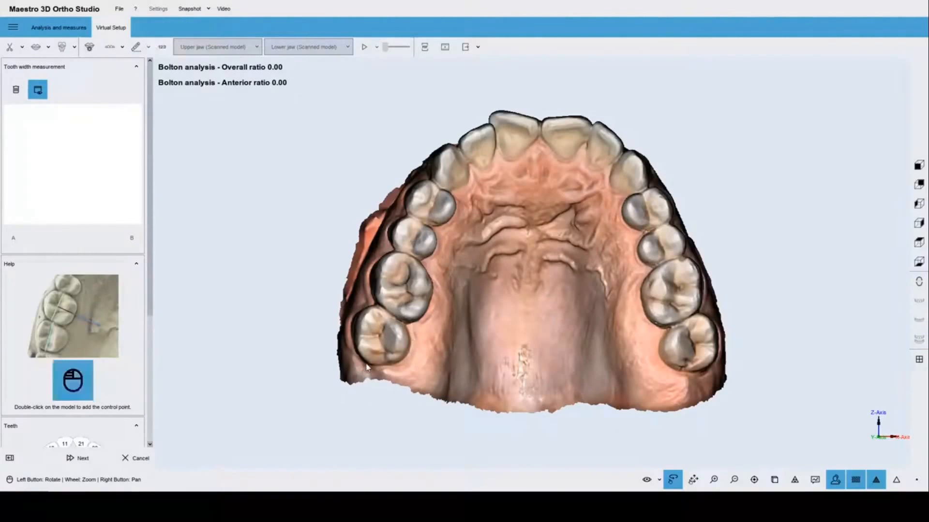
Measure the widths of upper teeth 17 through 11, with the first measurement assigned to tooth 17.
double_click(386, 313)
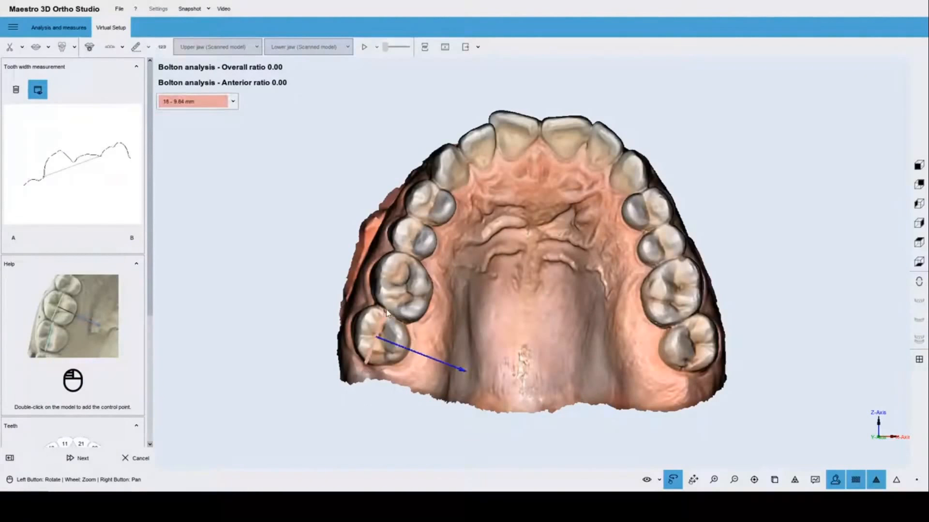
left_click(189, 104)
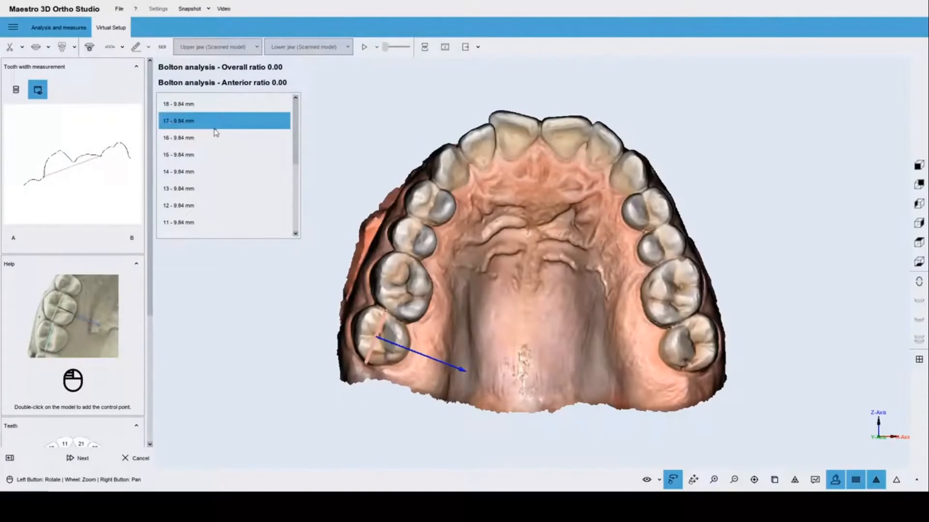
left_click(184, 124)
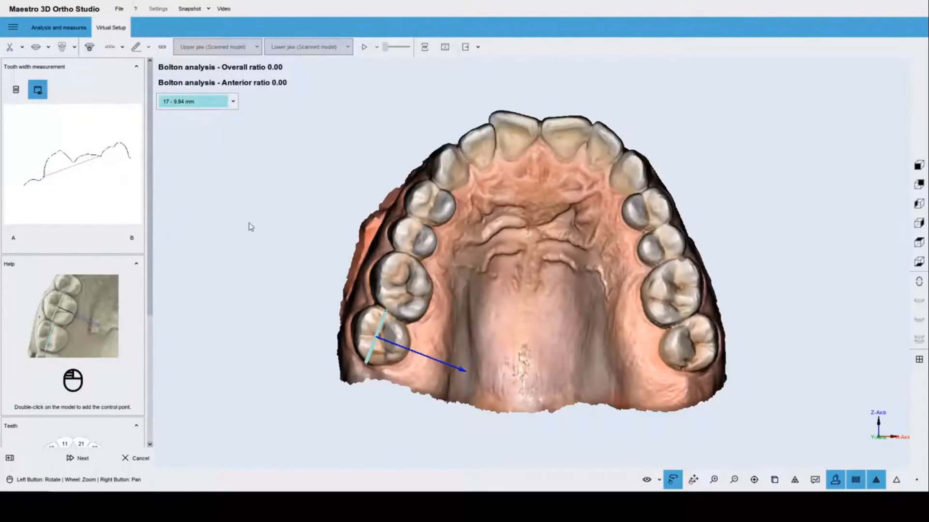
double_click(411, 256)
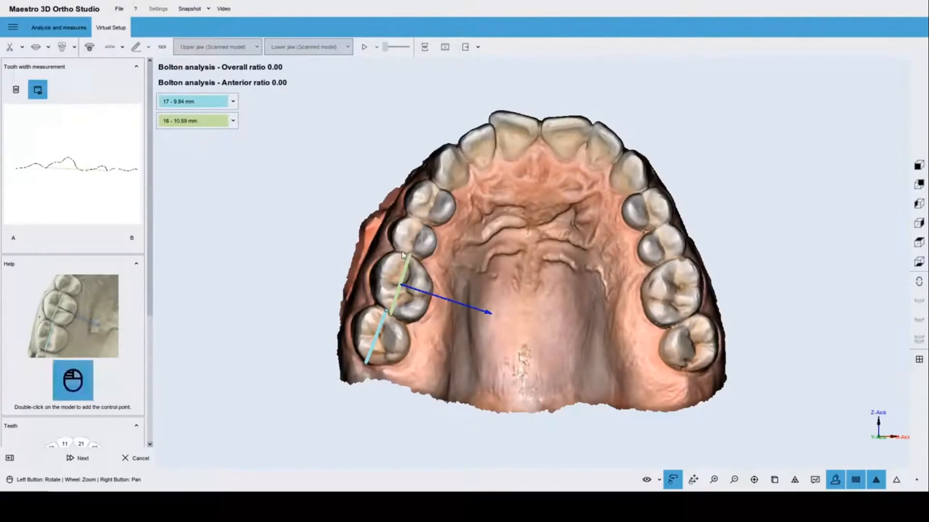
double_click(419, 222)
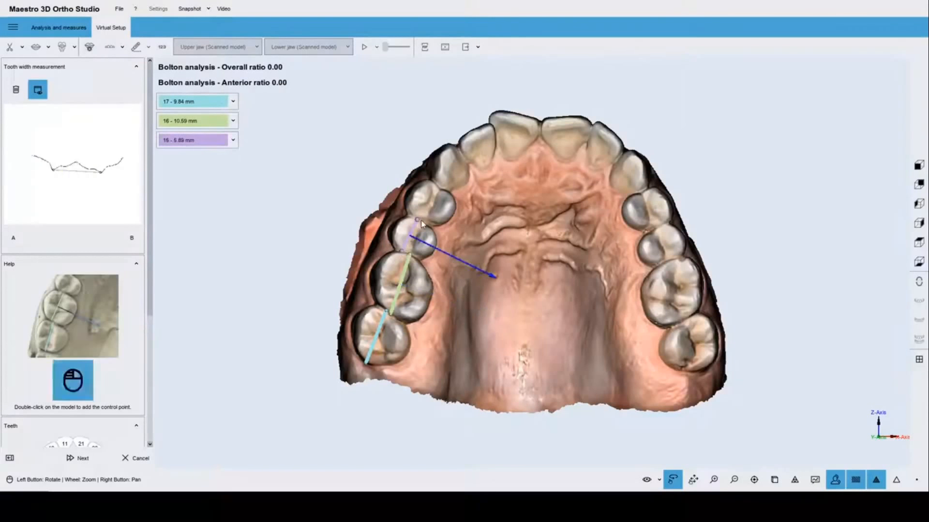
double_click(438, 191)
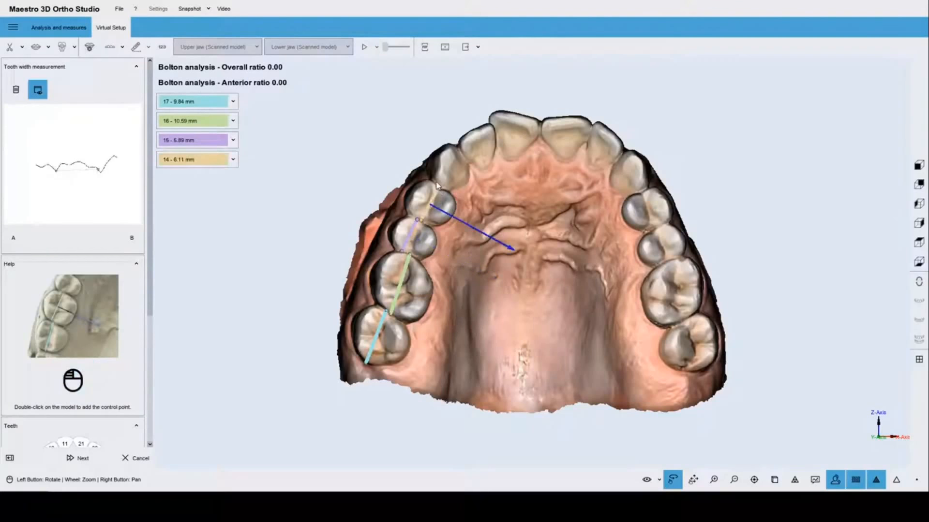
double_click(458, 151)
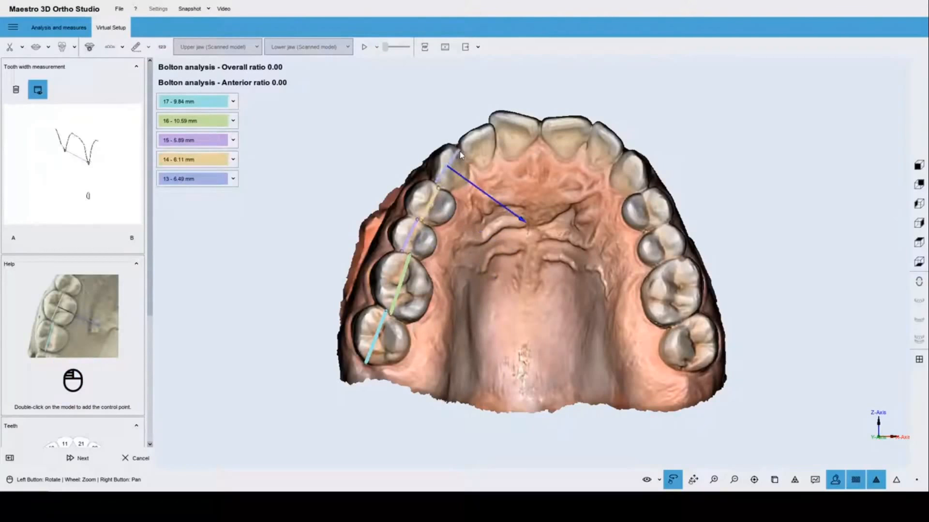
double_click(494, 131)
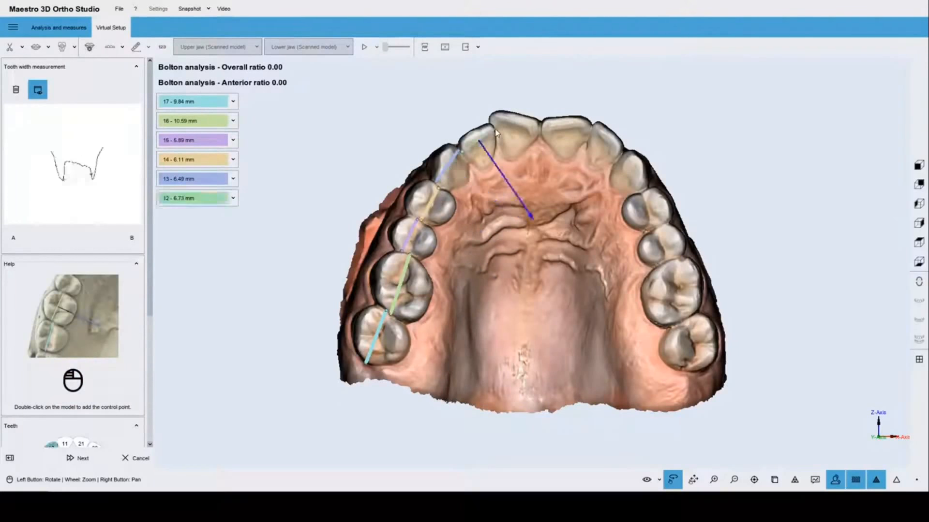
double_click(540, 130)
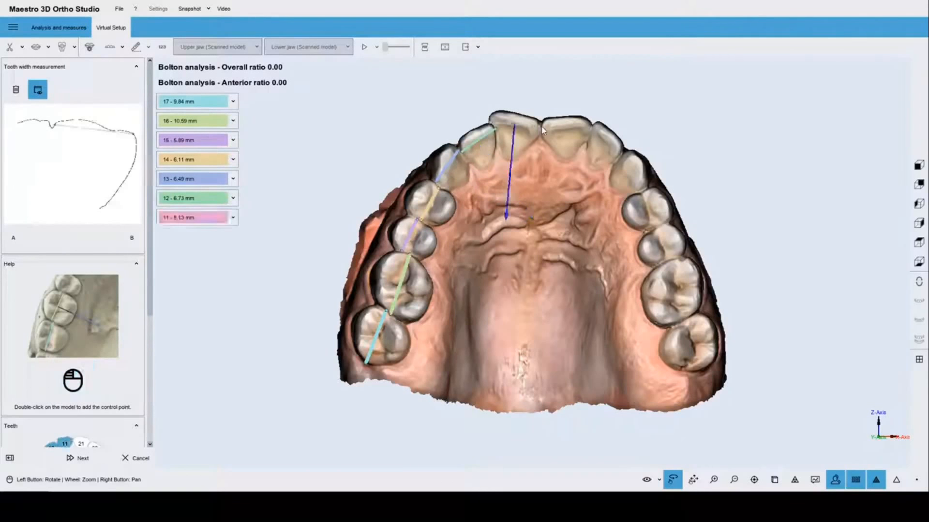
Measure the widths of upper teeth 21 through 27 on the left side of the arch.
double_click(590, 130)
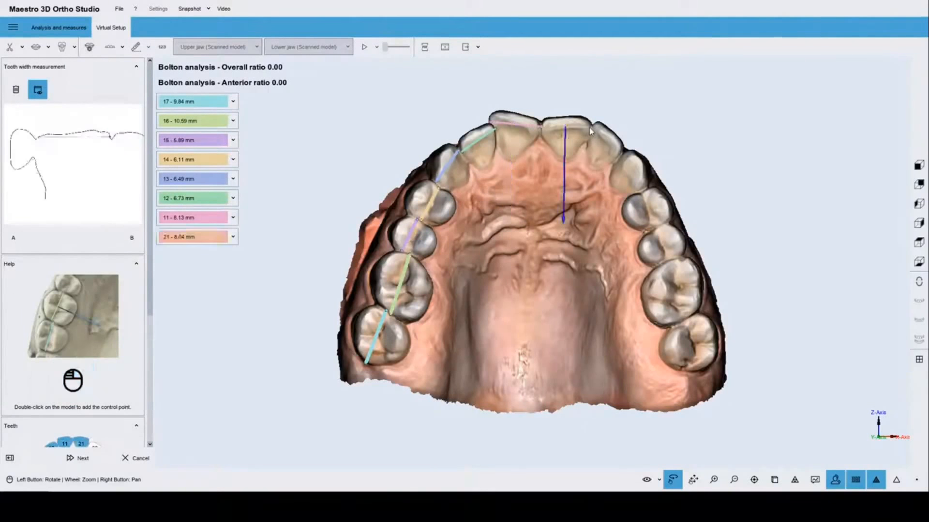
double_click(622, 155)
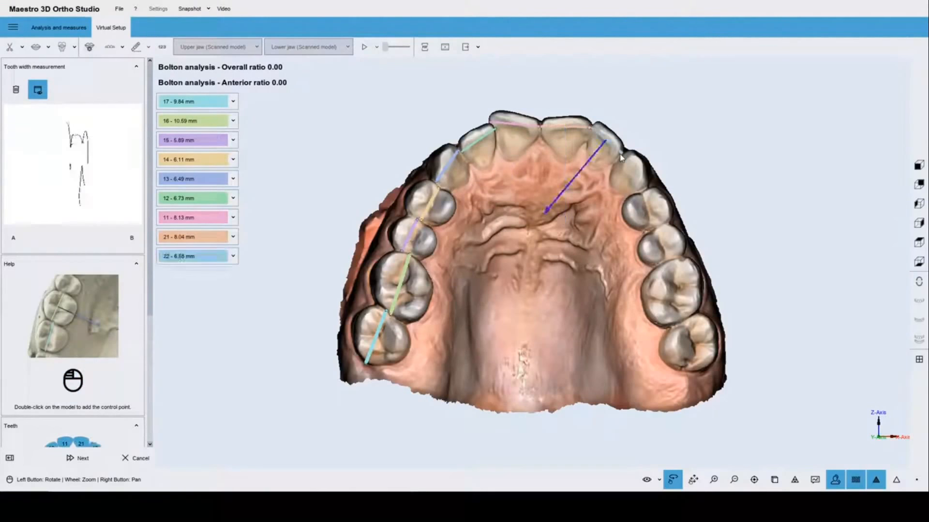
double_click(643, 192)
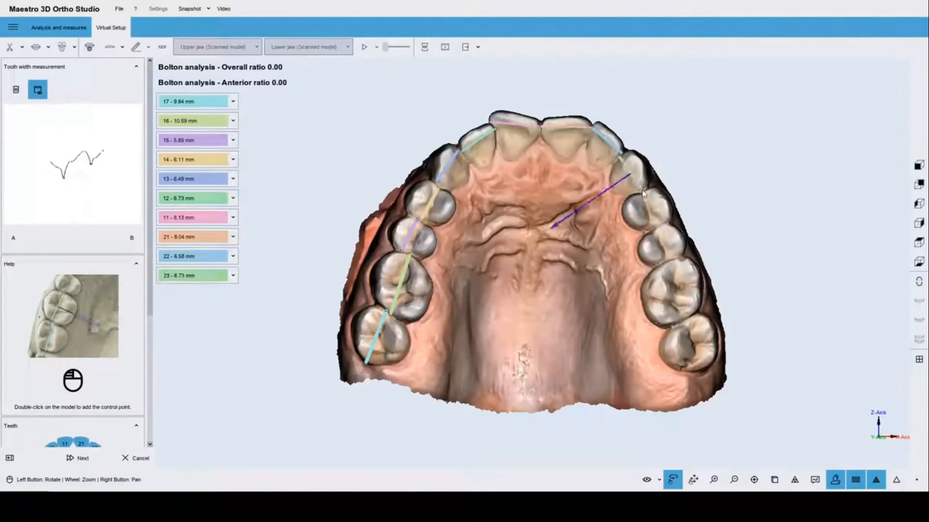
double_click(664, 229)
scroll(664, 232, "up", 2)
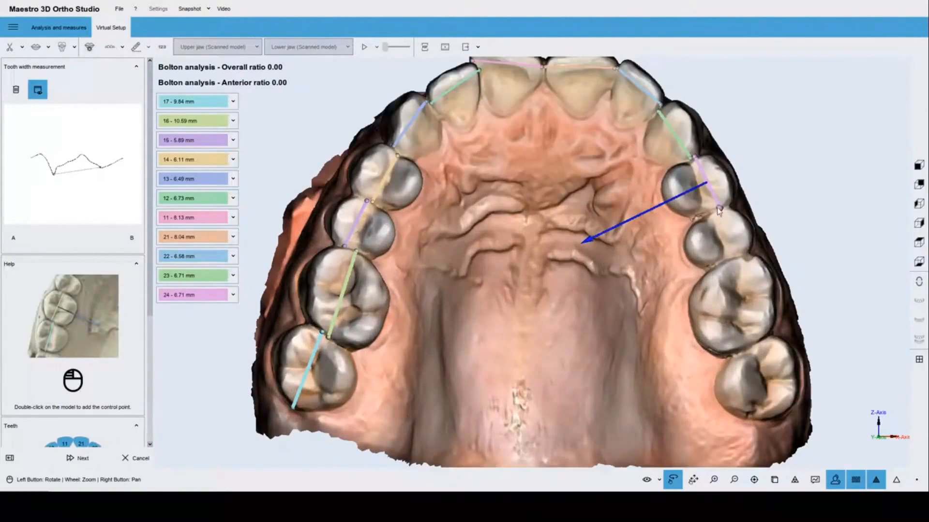
double_click(729, 260)
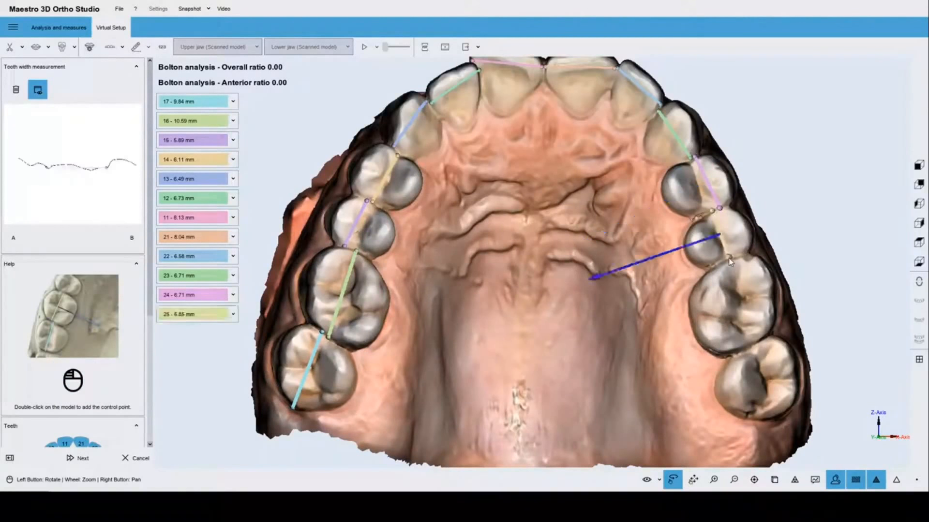
double_click(758, 350)
left_click_drag(758, 350, 739, 332)
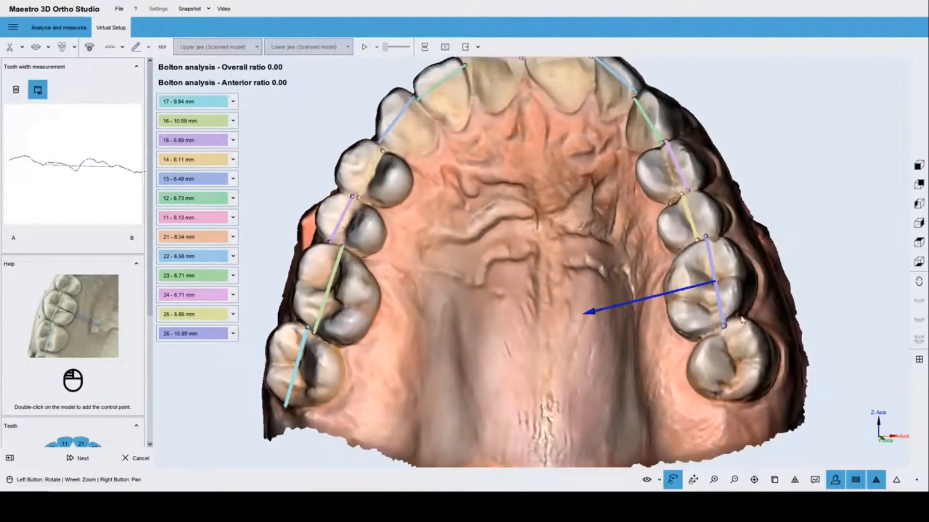
double_click(755, 404)
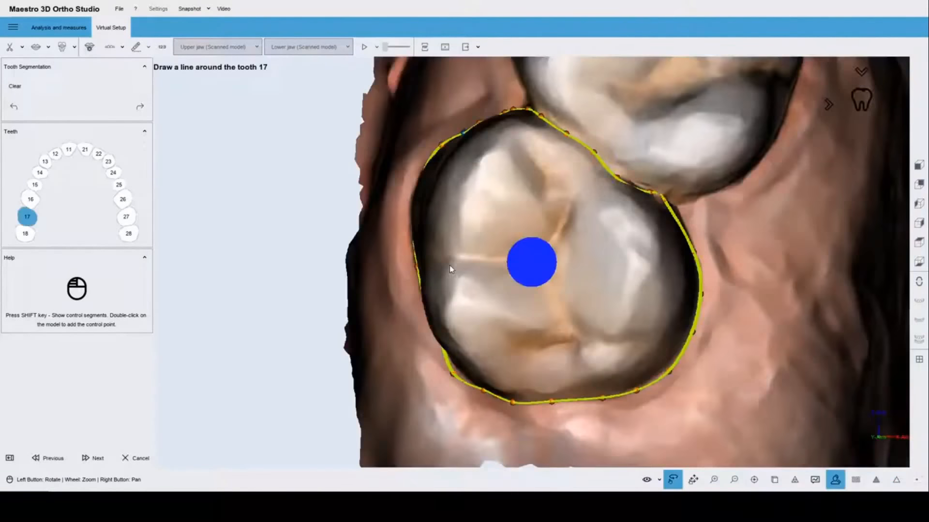
Adjust a point on tooth 17's outline and accept it.
left_click_drag(495, 181, 451, 188)
left_click_drag(439, 123, 432, 118)
left_click_drag(508, 195, 458, 271)
left_click_drag(427, 317, 553, 319)
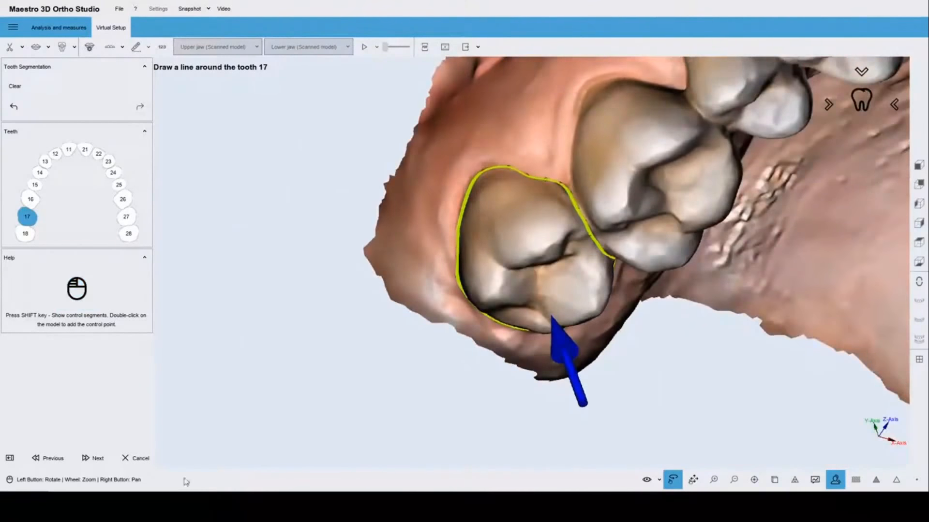
left_click(94, 458)
Check and accept the outlines of teeth 16, 15, 14, 13 and 12.
left_click_drag(500, 193, 583, 309)
left_click(93, 458)
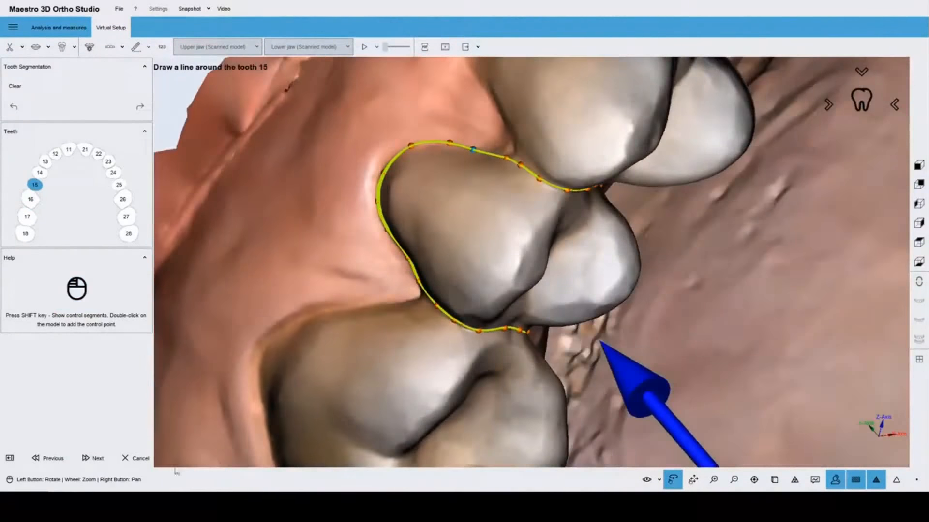
left_click(94, 458)
left_click_drag(492, 207, 593, 298)
left_click(84, 458)
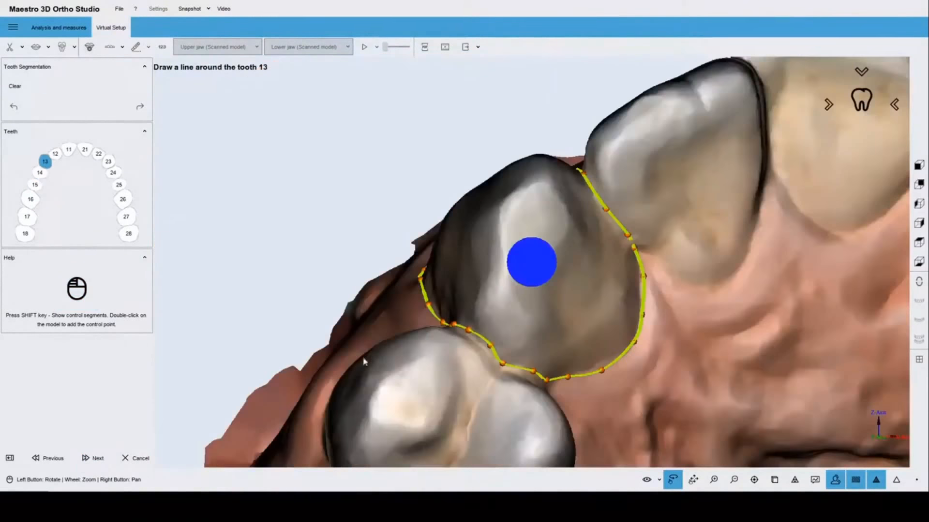
left_click_drag(555, 181, 400, 420)
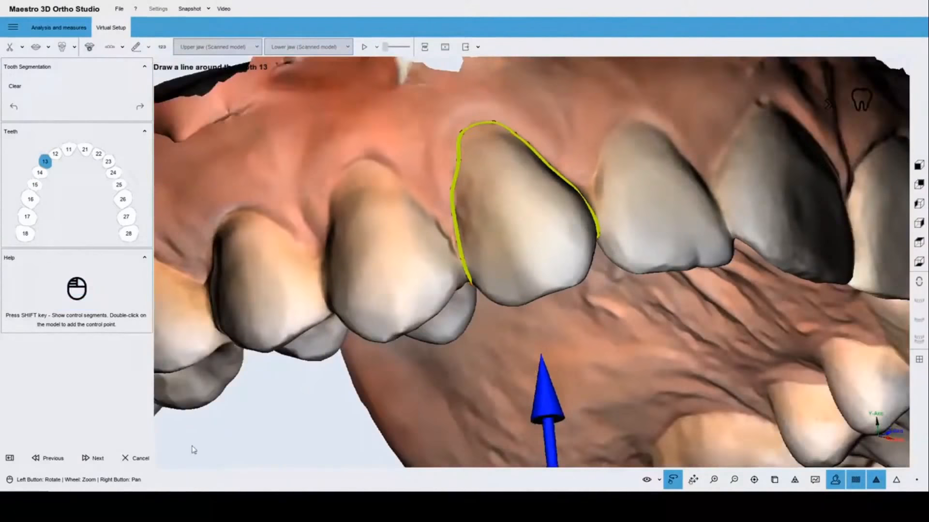
left_click(96, 458)
left_click_drag(538, 187, 479, 396)
left_click(96, 458)
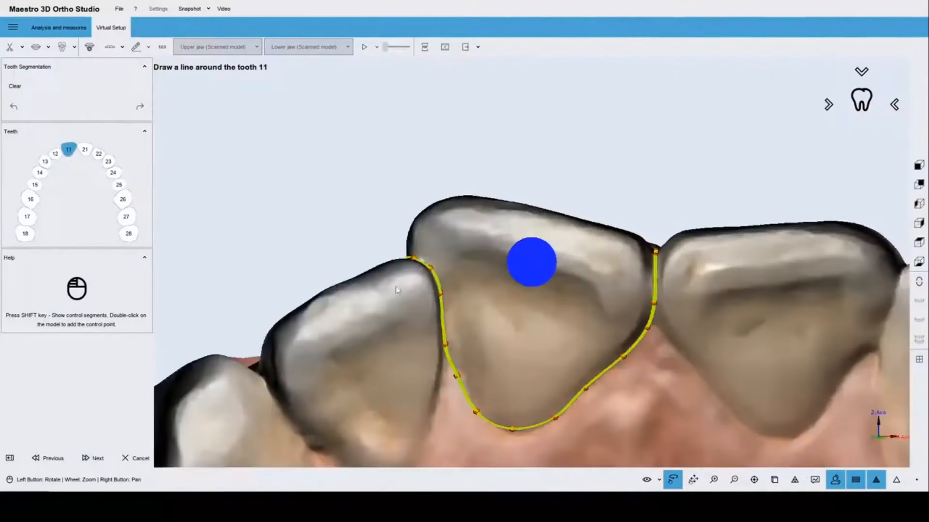
Check and accept the outlines of teeth 11, 21, 22 and 23.
left_click_drag(517, 221, 390, 376)
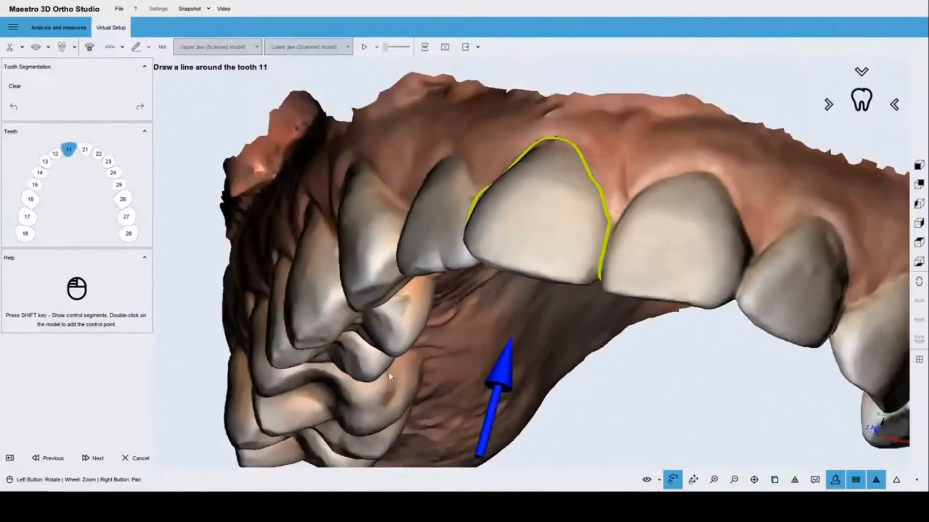
left_click(96, 458)
left_click_drag(532, 202, 494, 382)
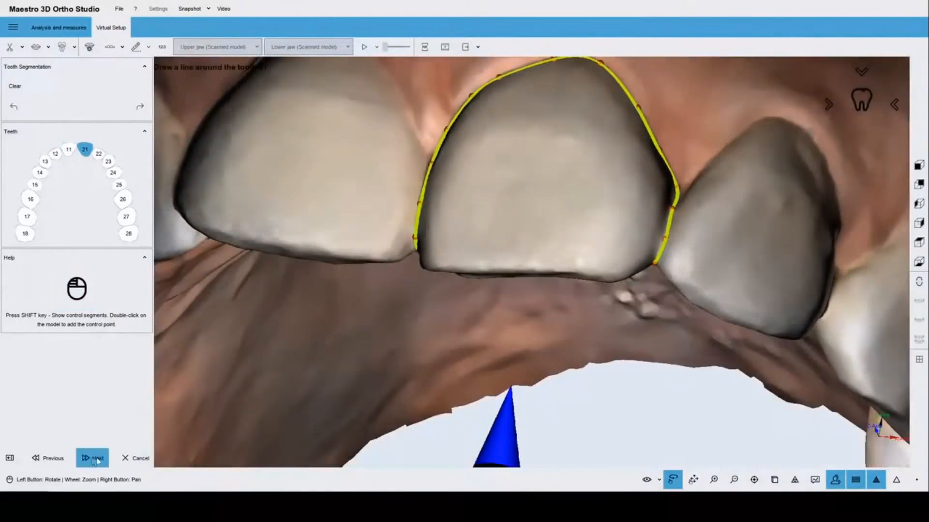
left_click(94, 458)
left_click_drag(591, 176, 484, 271)
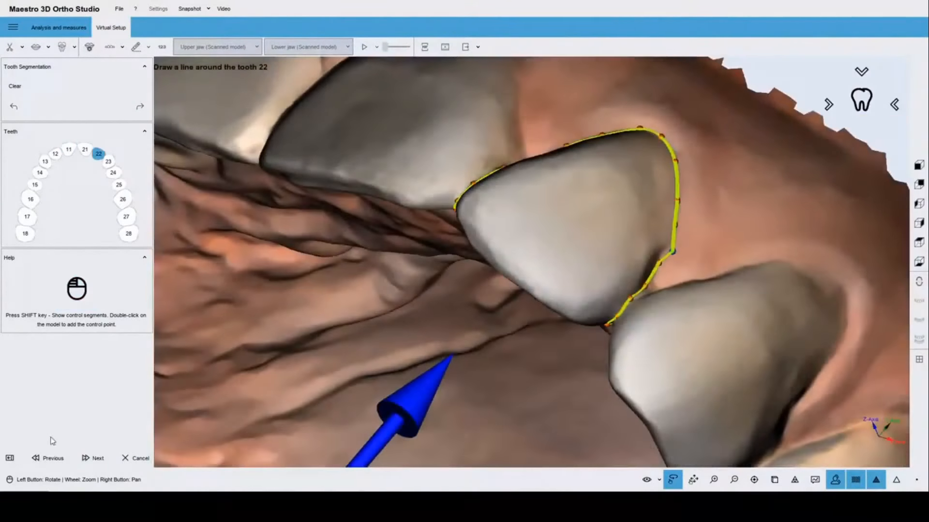
left_click(93, 458)
left_click_drag(636, 222, 655, 195)
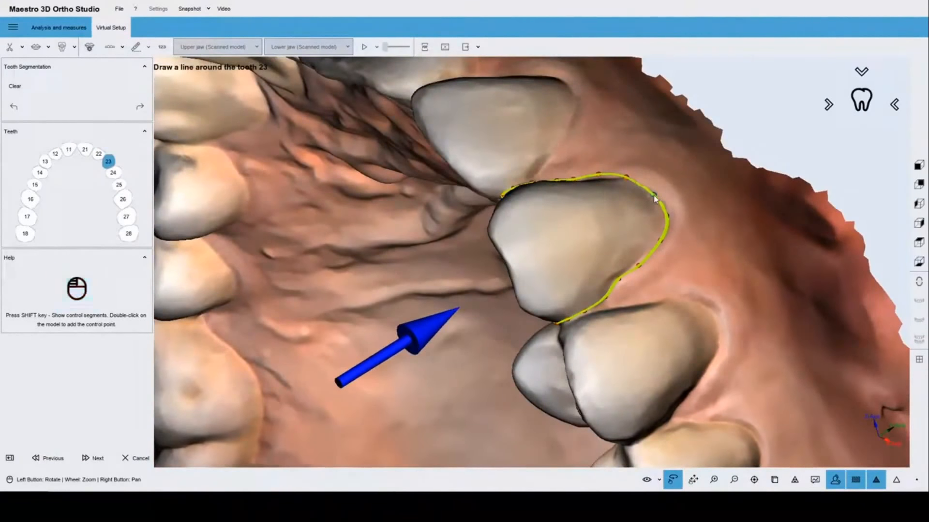
left_click(94, 458)
Accept the outlines of teeth 24 through 27 and start segmentation processing.
mouse_move(496, 286)
left_mouse_down()
mouse_move(517, 275)
mouse_move(489, 277)
left_mouse_up()
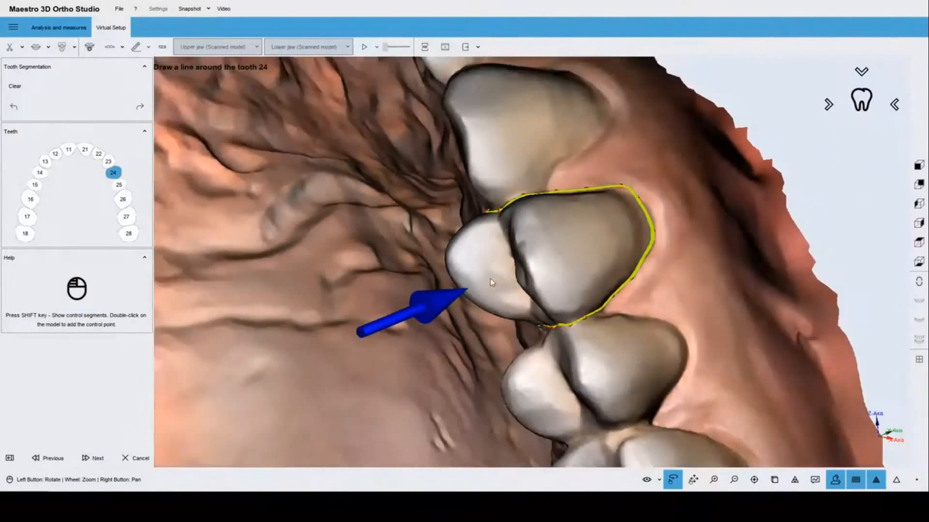
left_click(94, 459)
left_click_drag(602, 243, 430, 290)
scroll(430, 290, "down", 4)
left_click(105, 459)
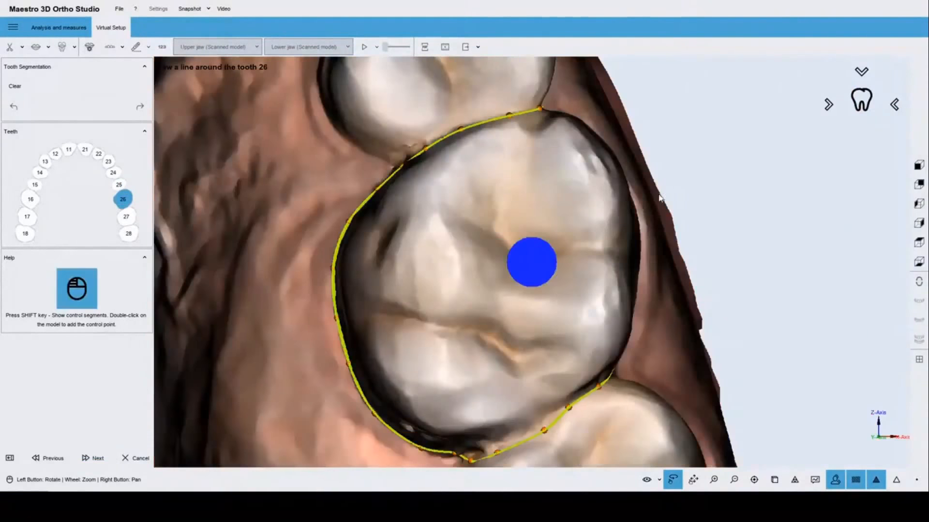
left_click_drag(659, 194, 504, 259)
left_click(87, 463)
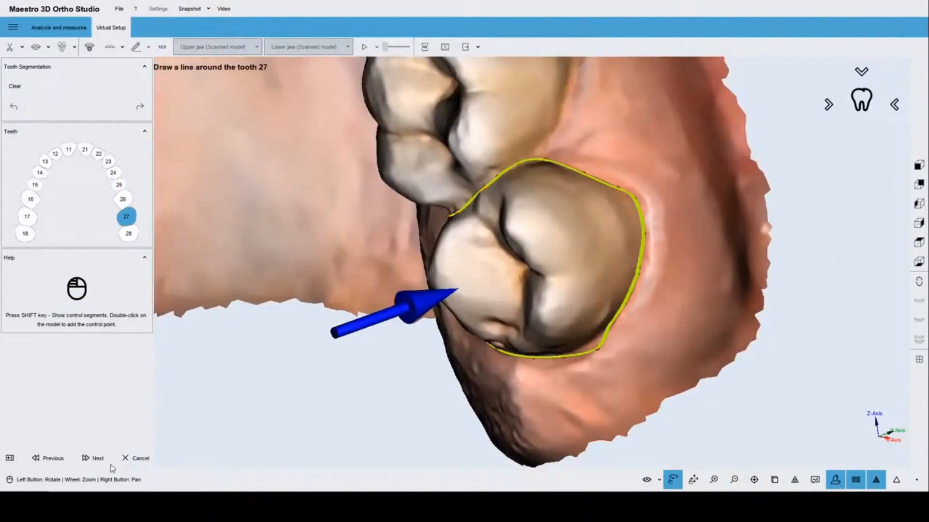
left_click(97, 460)
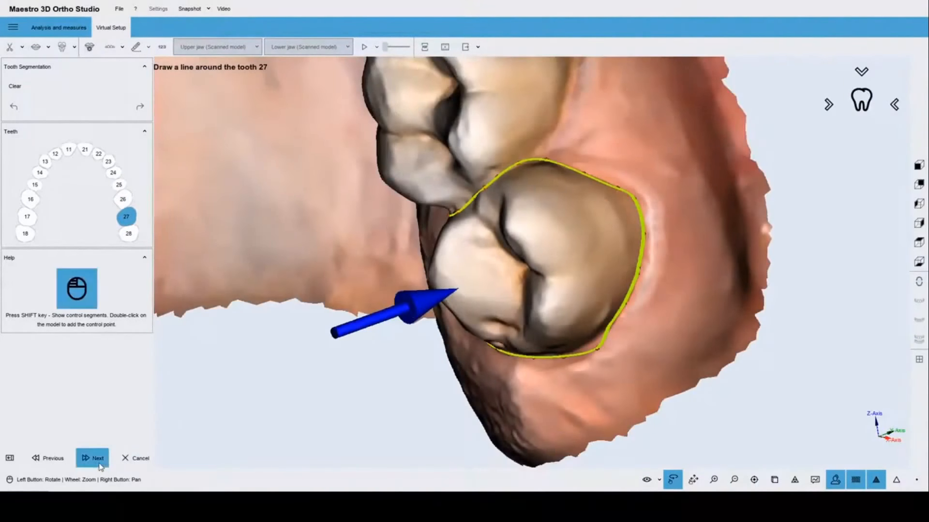
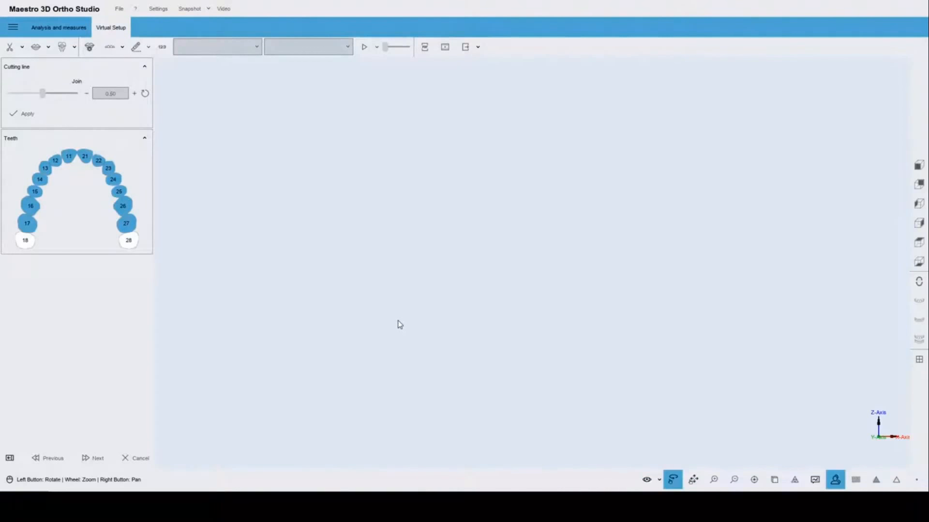
Inspect the yellow cutting lines on upper teeth 11–17 and 21–27, then accept them.
left_click_drag(518, 170, 513, 303)
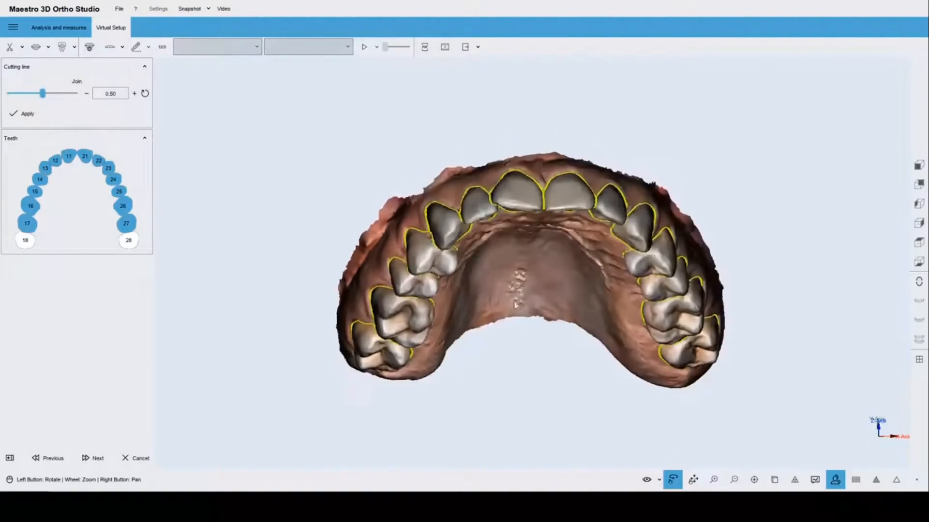
scroll(546, 203, "up", 3)
left_click_drag(545, 202, 524, 399)
scroll(543, 140, "down", 3)
scroll(557, 293, "up", 3)
left_click_drag(541, 232, 522, 320)
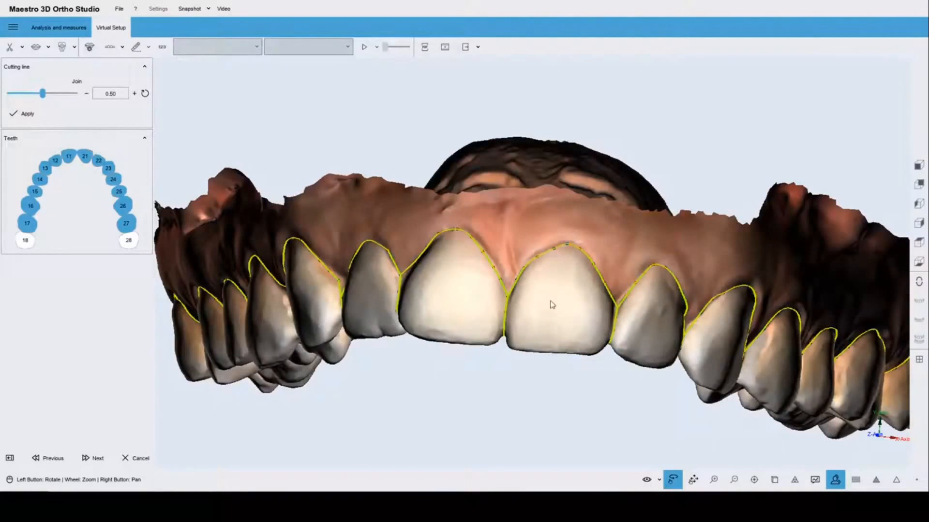
left_click_drag(551, 305, 444, 310)
scroll(570, 182, "down", 5)
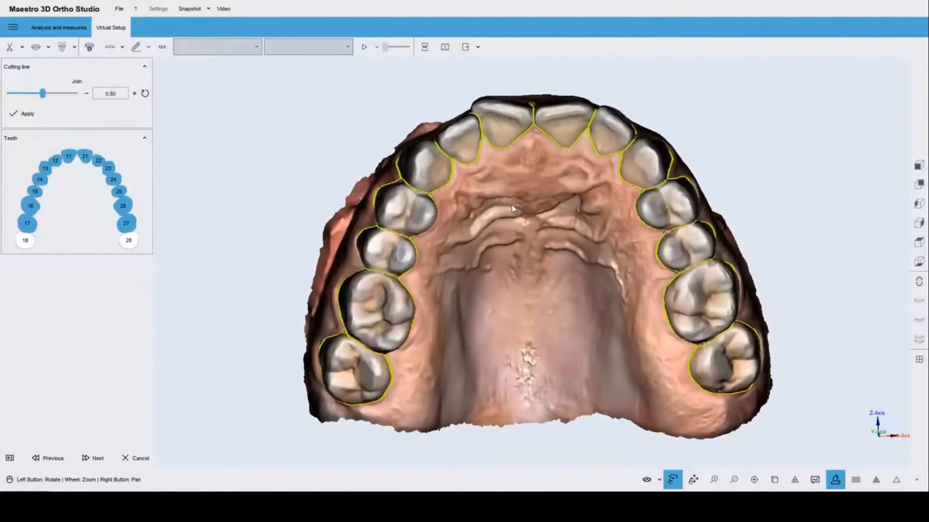
left_click(96, 461)
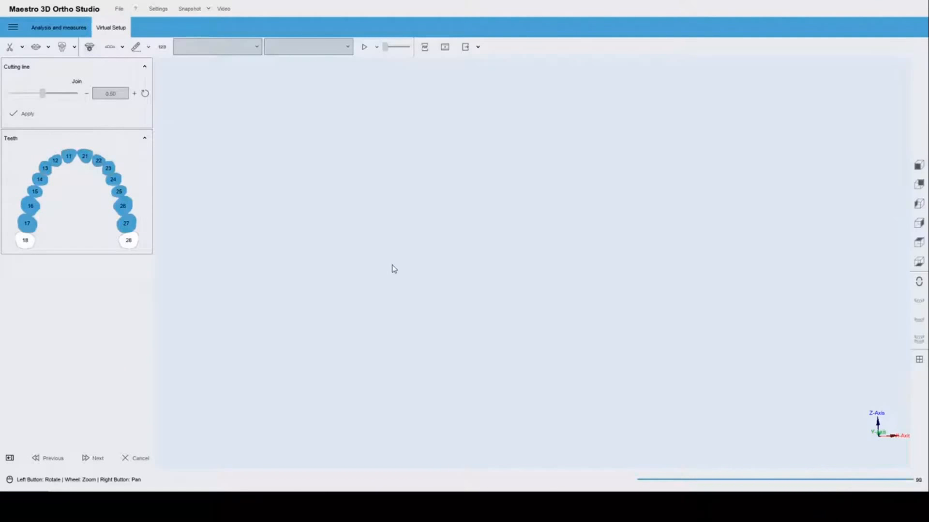
Straighten the local axis of central incisor 11 so it stands upright.
left_click_drag(541, 110, 631, 282)
scroll(631, 282, "up", 3)
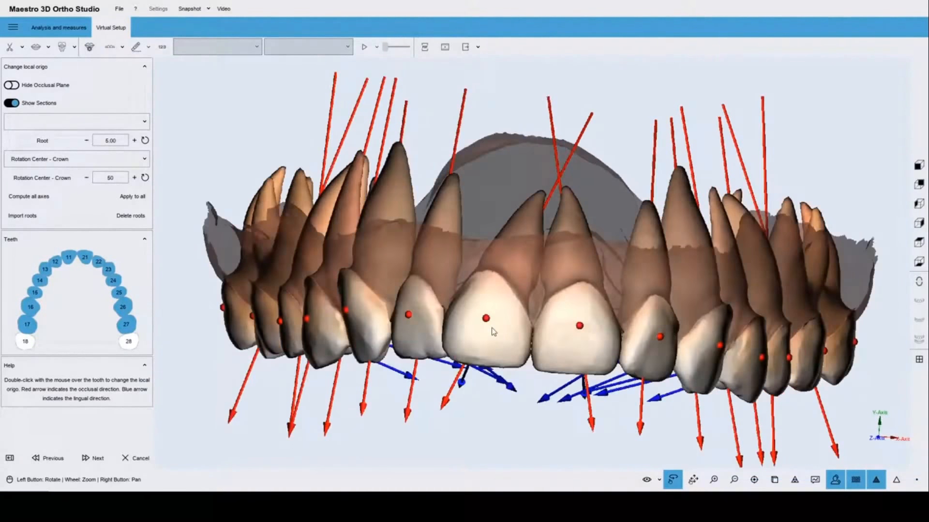
double_click(493, 332)
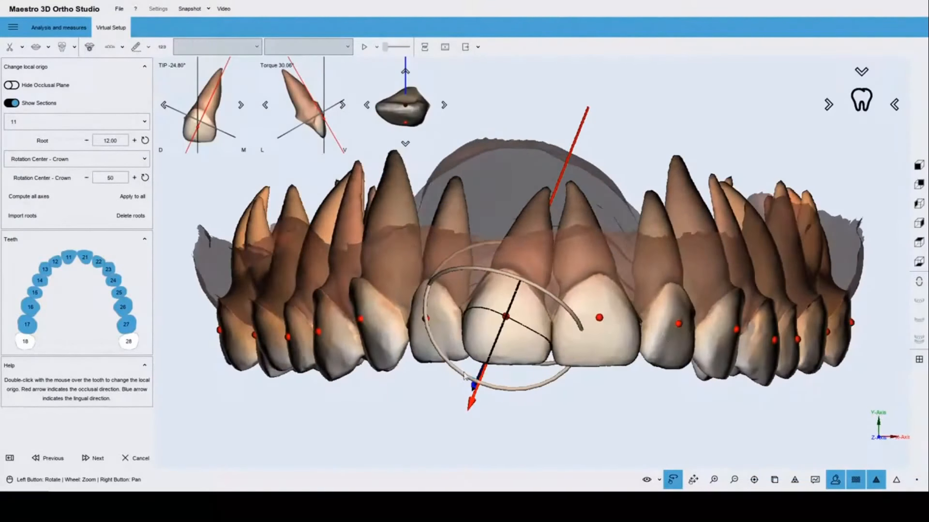
left_click_drag(458, 371, 463, 285)
left_click_drag(536, 343, 624, 151)
left_click_drag(511, 330, 501, 241)
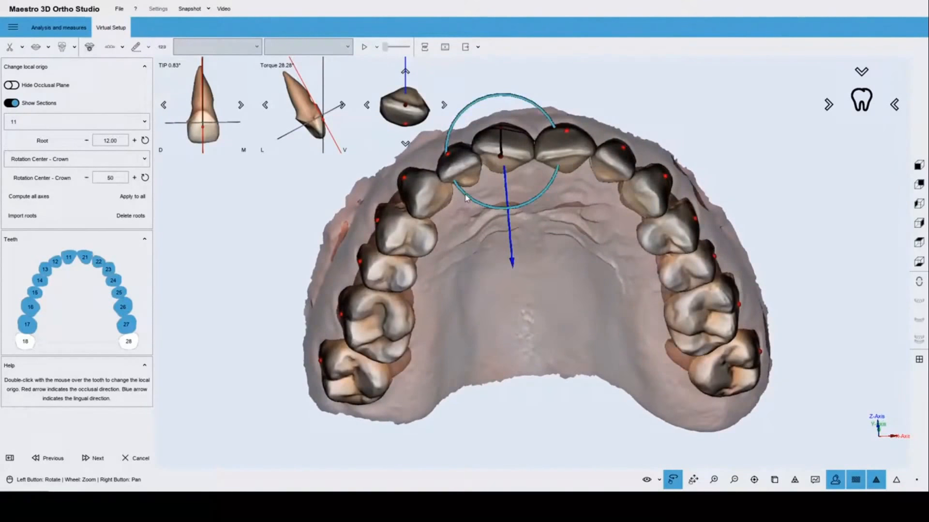
left_click_drag(464, 193, 457, 185)
Straighten the local axis of central incisor 21, reducing its tip.
left_click_drag(564, 225, 516, 411)
left_click_drag(603, 392, 629, 341)
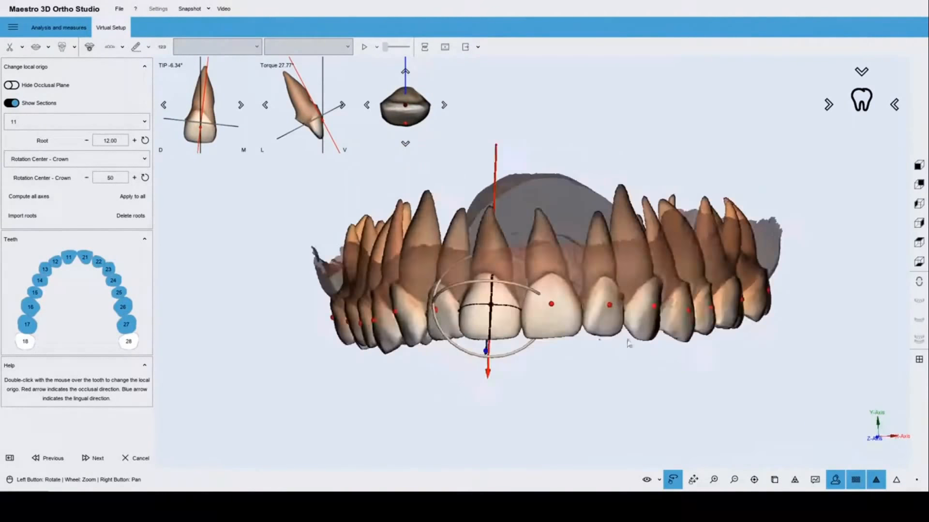
double_click(560, 321)
left_click_drag(499, 408, 514, 246)
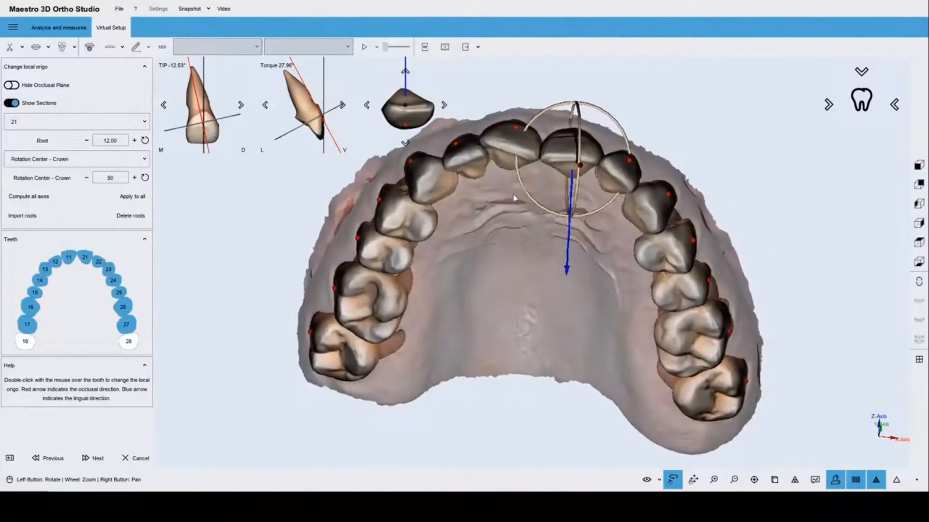
left_click_drag(524, 188, 520, 184)
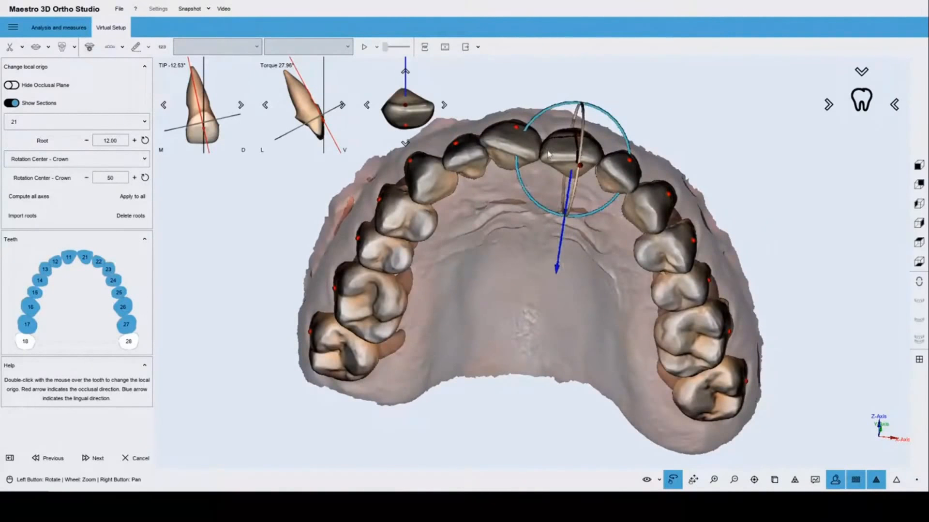
left_click_drag(562, 149, 513, 360)
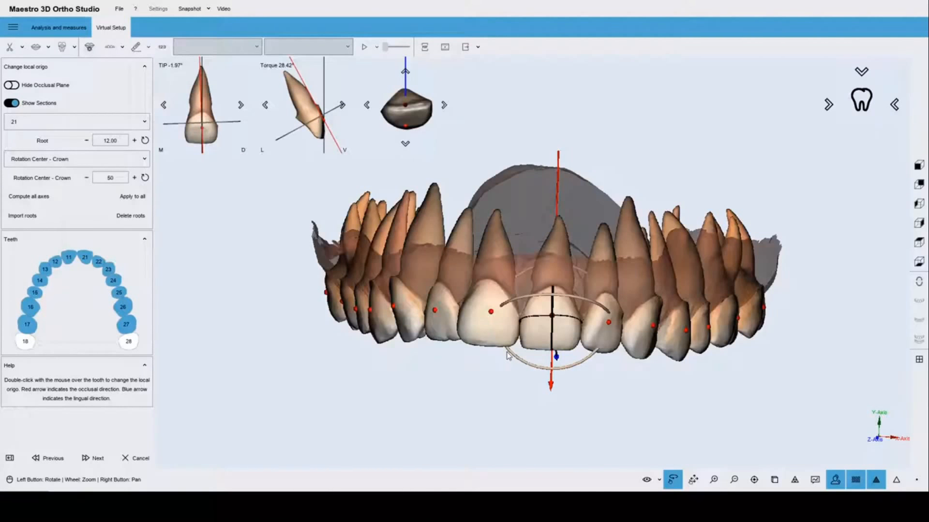
left_click_drag(469, 334, 582, 244)
Select canine 13 and tilt its local axis with the rotation ring.
double_click(613, 312)
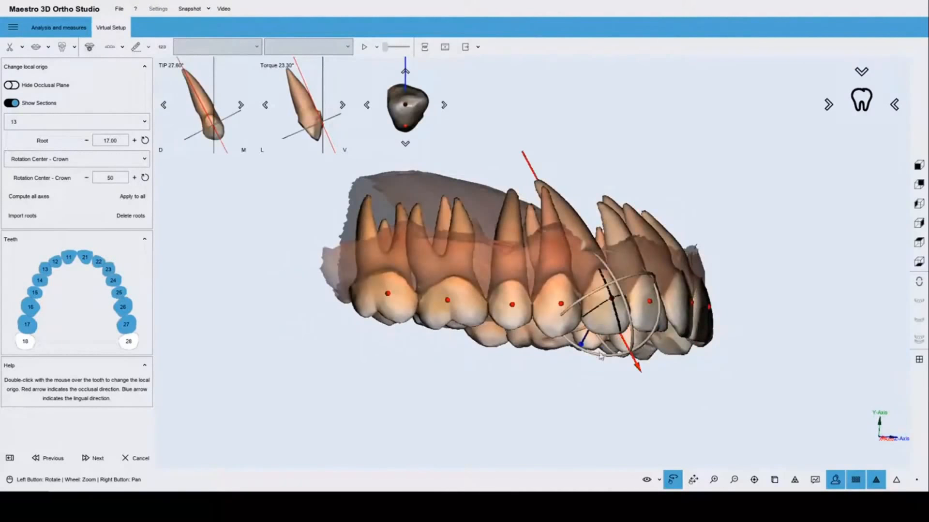
left_click_drag(599, 354, 578, 353)
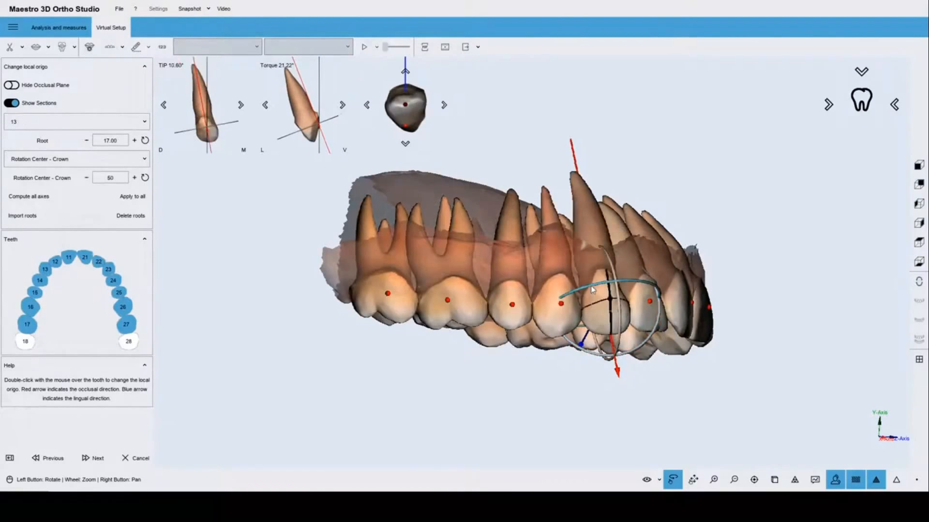
left_click_drag(591, 286, 582, 287)
left_click_drag(467, 296, 434, 279)
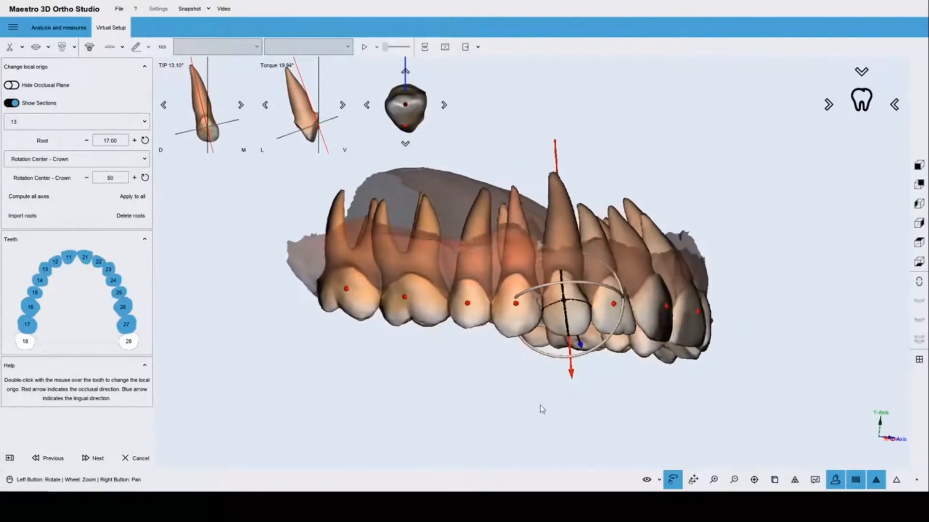
left_click_drag(541, 409, 512, 183)
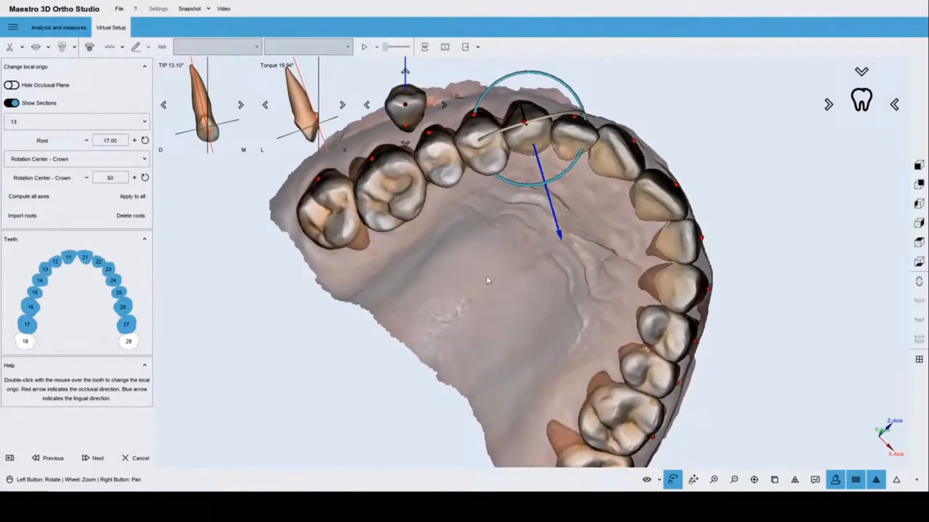
left_click_drag(488, 280, 494, 353)
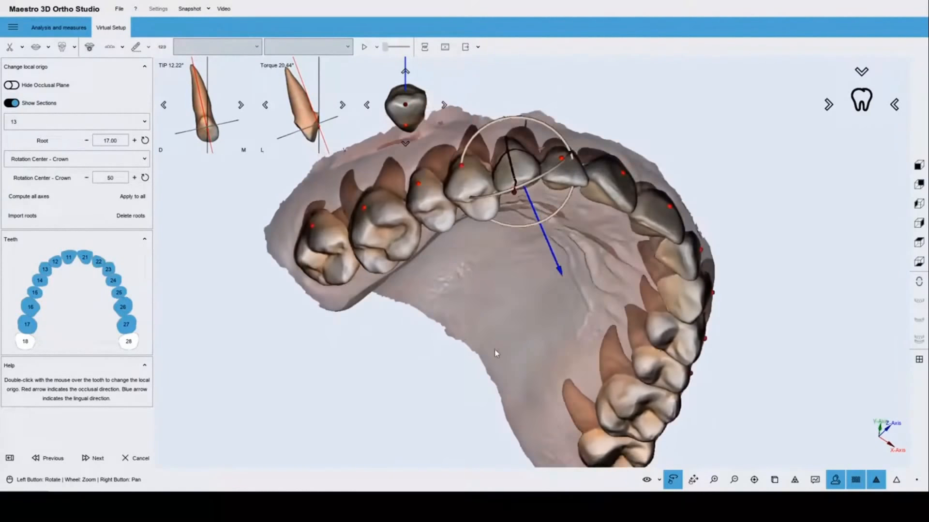
Step canine 13's tip down to 17.31° and restore its torque to 20.20°.
left_click(240, 106)
left_click(240, 107)
left_click(241, 106)
left_click(241, 106)
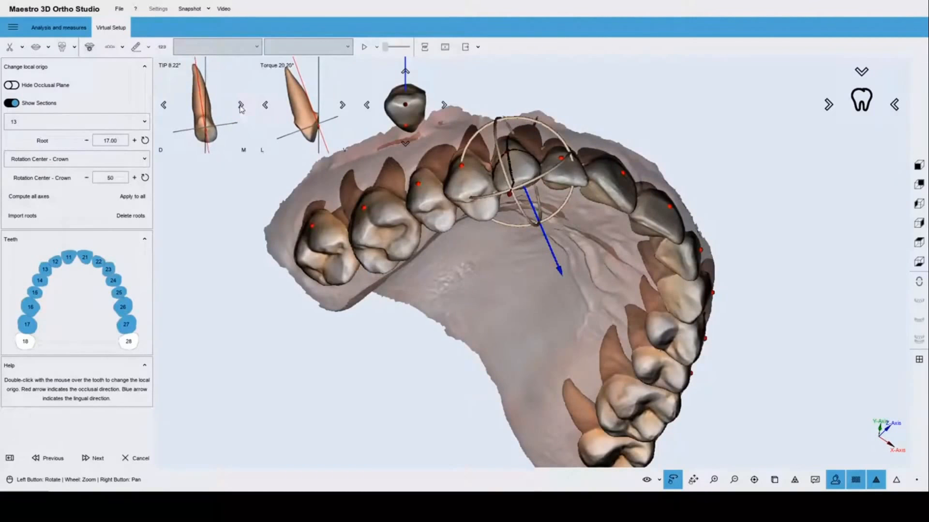
left_click(164, 106)
left_click(240, 106)
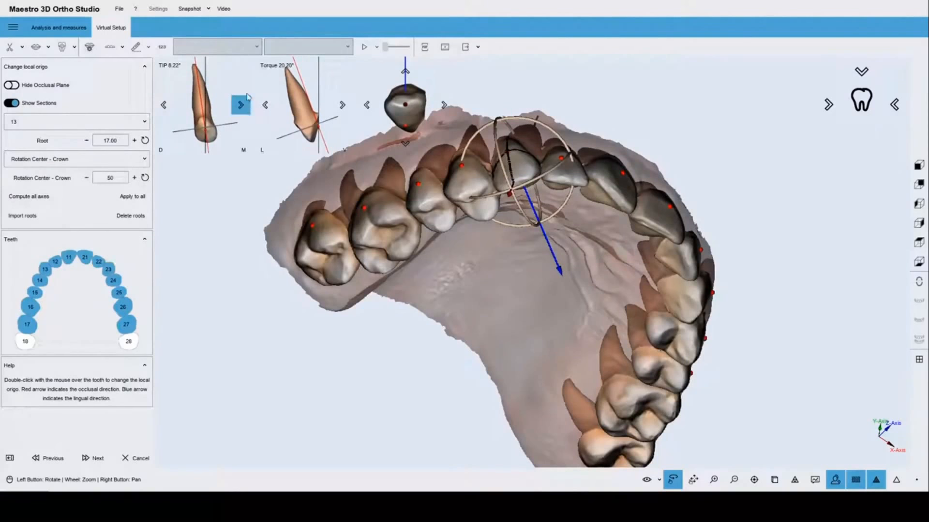
left_click(269, 108)
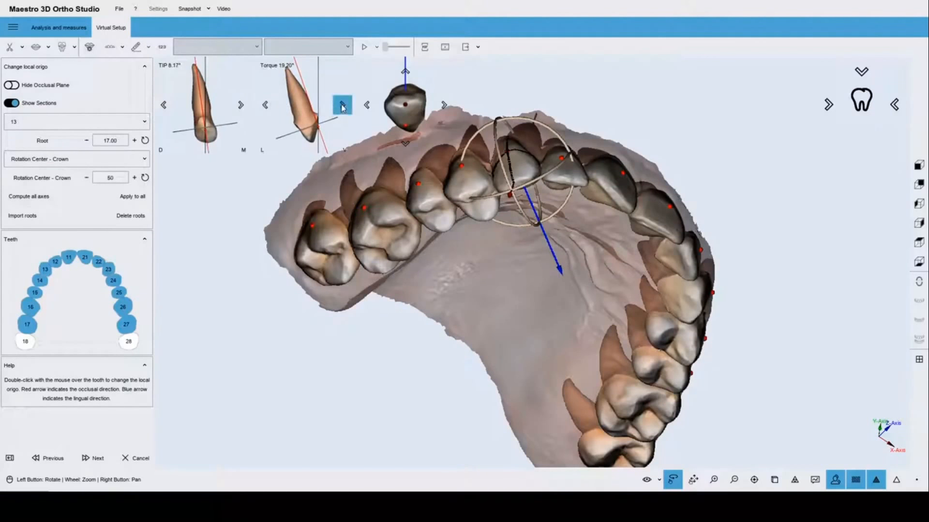
left_click(342, 106)
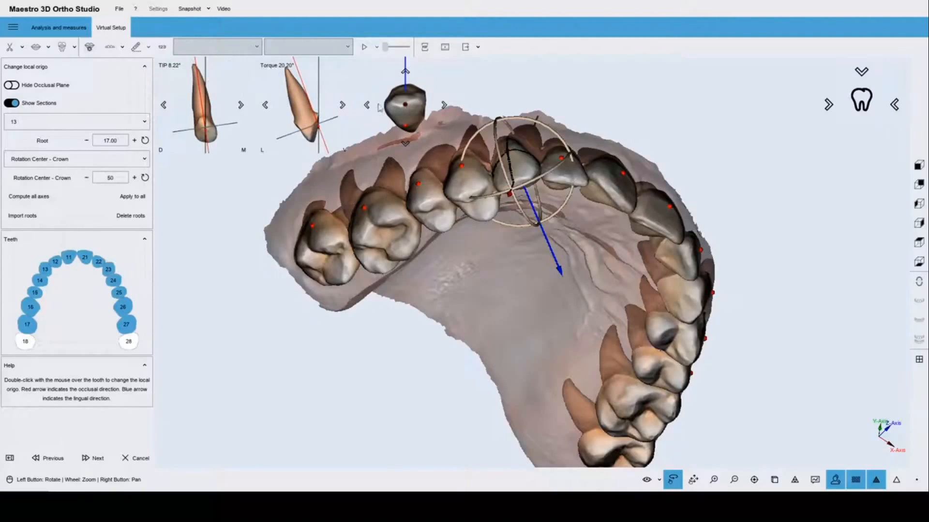
Rotate tooth 13's axis around its long axis and review it from several angles.
left_click(445, 105)
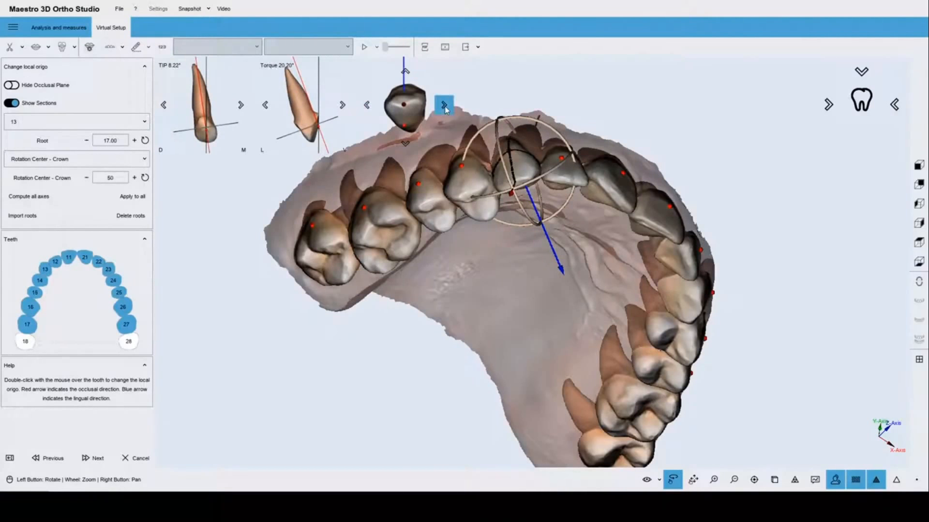
left_click(444, 105)
left_click(445, 105)
left_click_drag(502, 271, 479, 333)
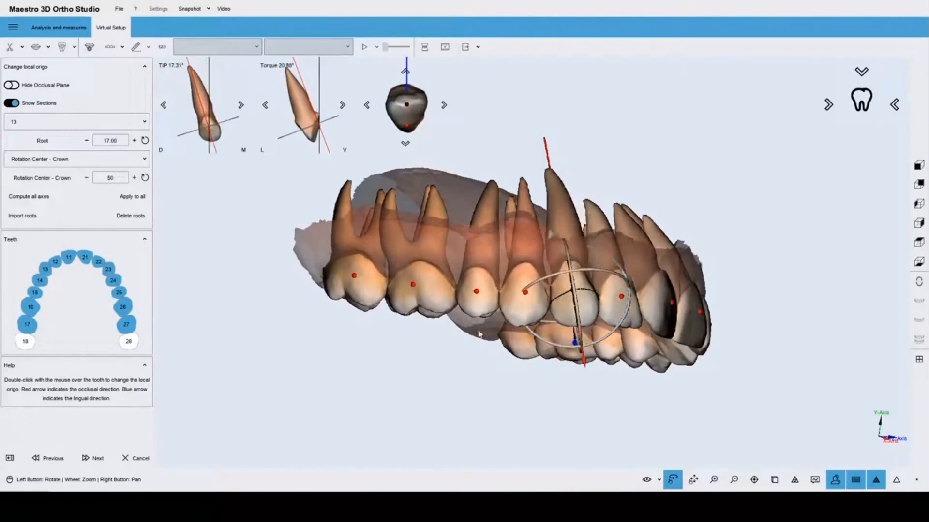
left_click_drag(478, 269, 586, 276)
left_click_drag(373, 267, 585, 218)
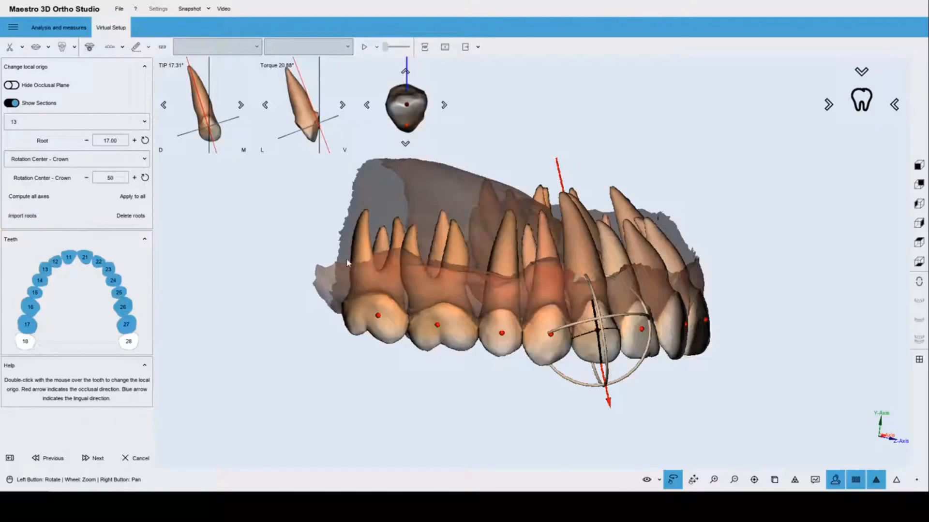
scroll(366, 274, "up", 3)
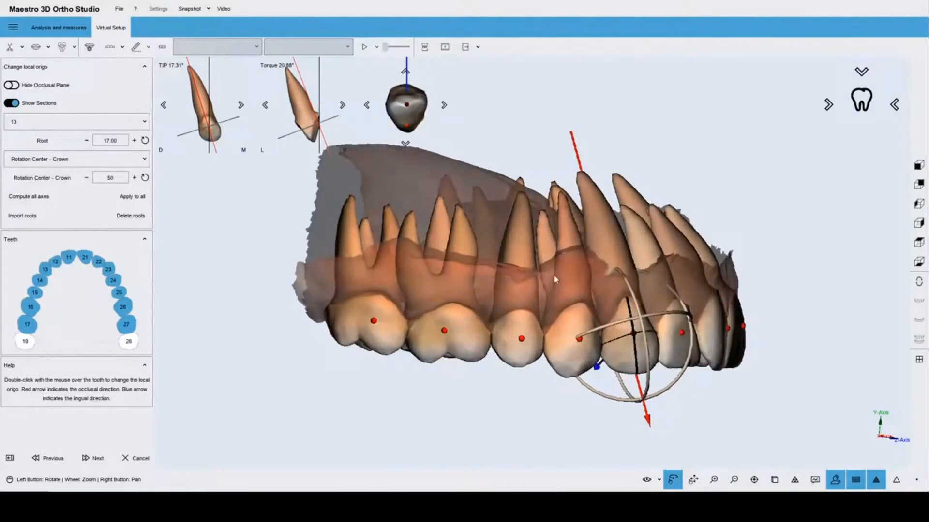
left_click_drag(553, 275, 618, 296)
scroll(635, 315, "down", 5)
left_click_drag(554, 291, 534, 291)
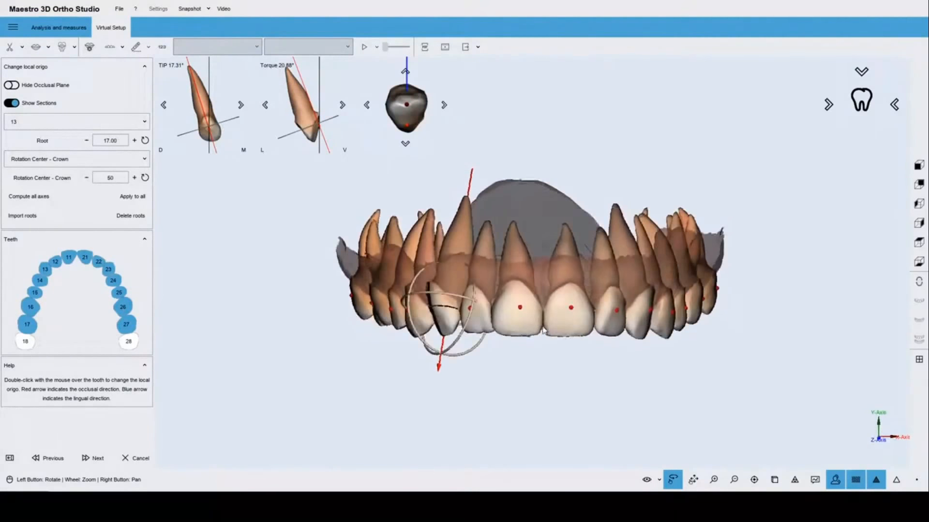
mouse_move(542, 325)
left_mouse_down()
mouse_move(532, 122)
mouse_move(535, 329)
left_mouse_up()
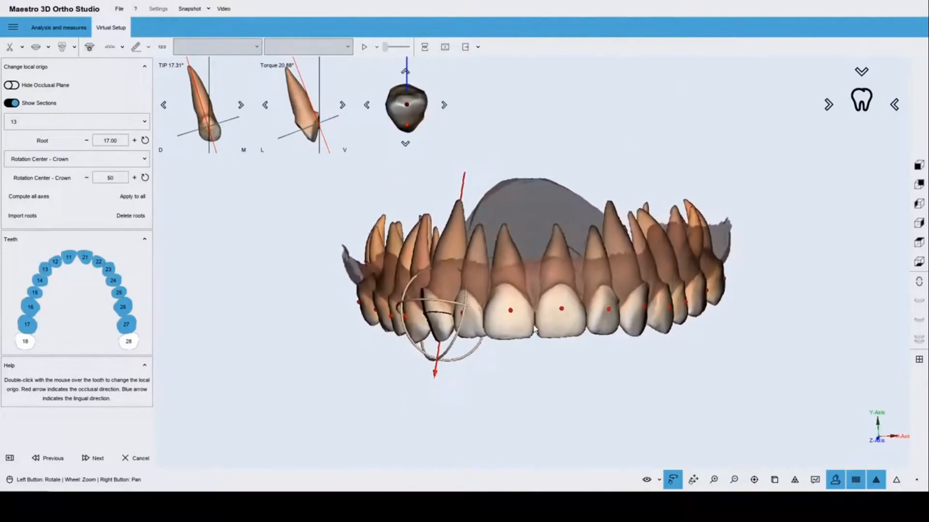
Finish the local-axis step and review both rooted jaws at their initial position.
left_click(95, 465)
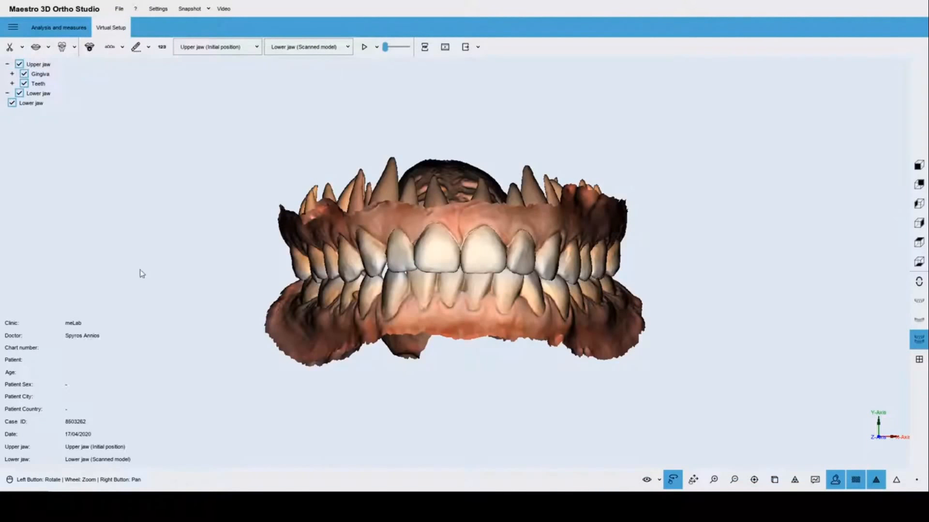
left_click_drag(445, 319, 421, 356)
scroll(441, 316, "up", 2)
left_click_drag(441, 319, 316, 329)
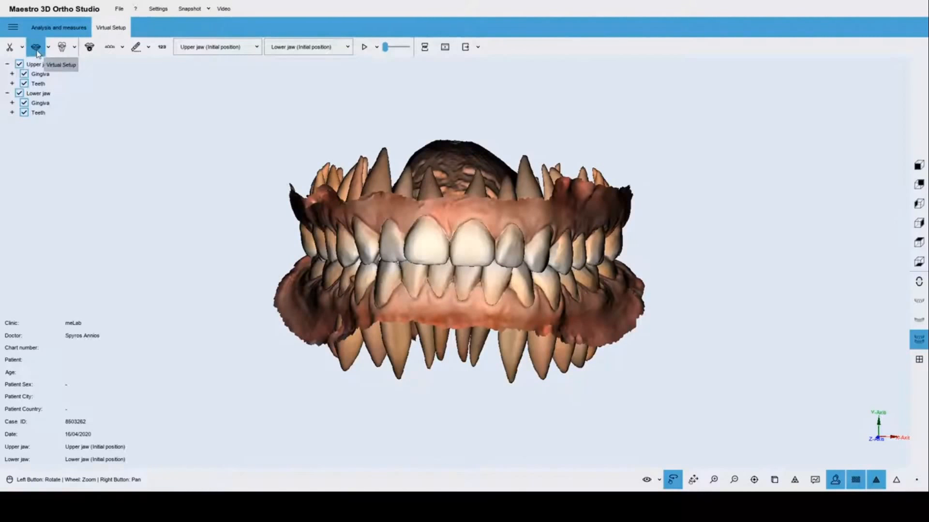
left_click(37, 52)
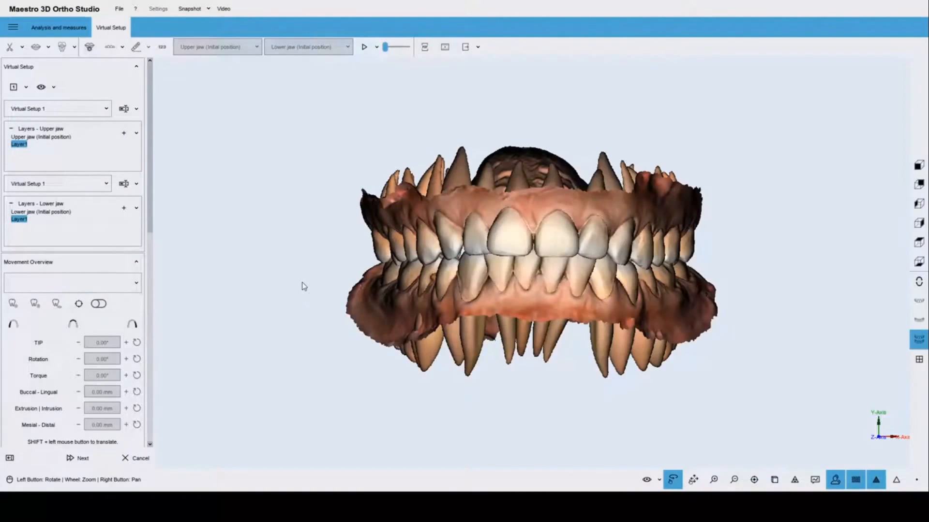
mouse_move(559, 245)
left_mouse_down()
mouse_move(516, 269)
mouse_move(547, 251)
left_mouse_up()
scroll(549, 249, "up", 3)
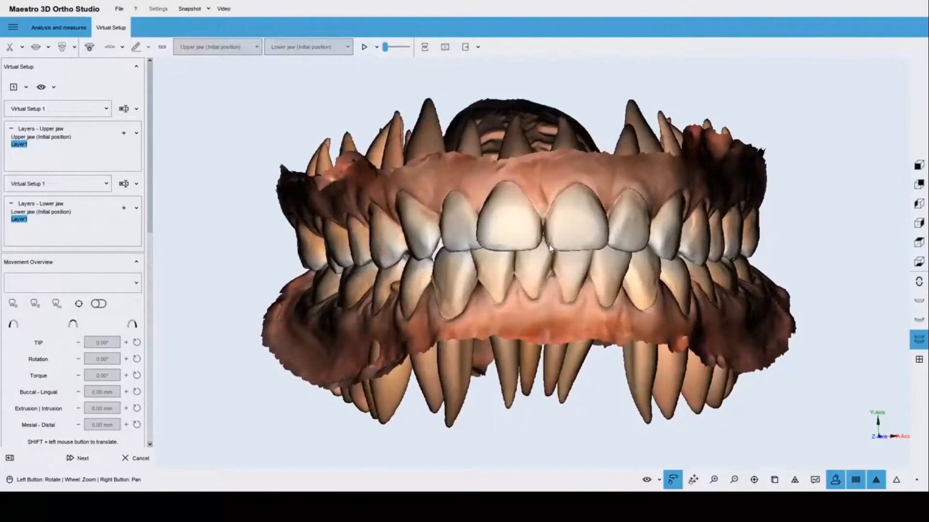
left_click_drag(488, 265, 576, 277)
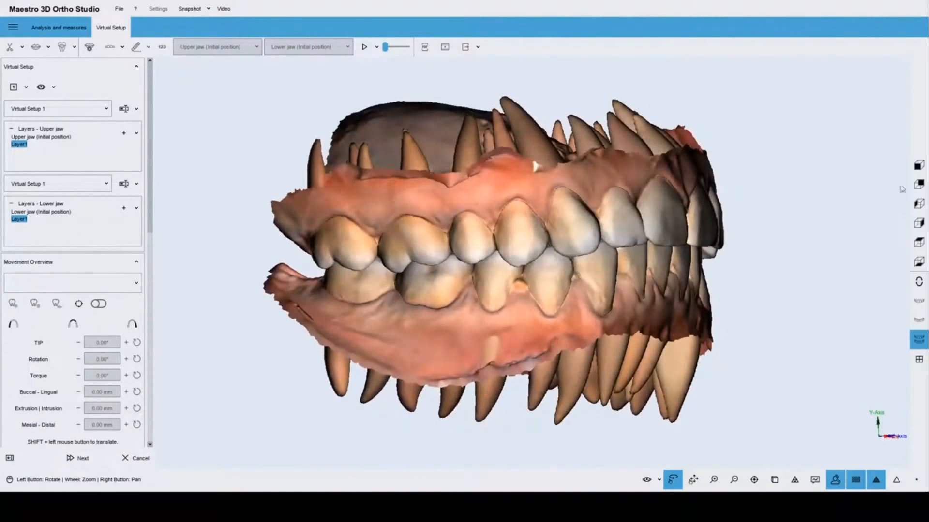
left_click(919, 184)
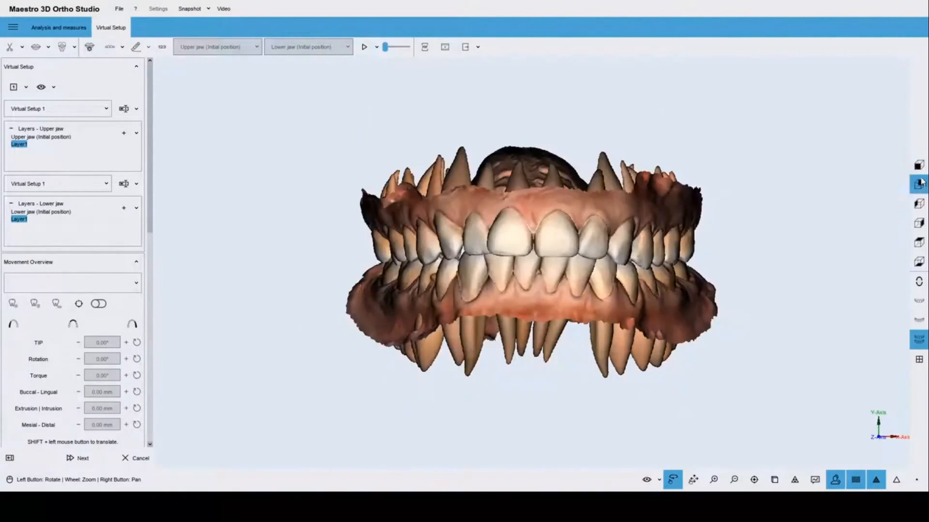
left_click(919, 203)
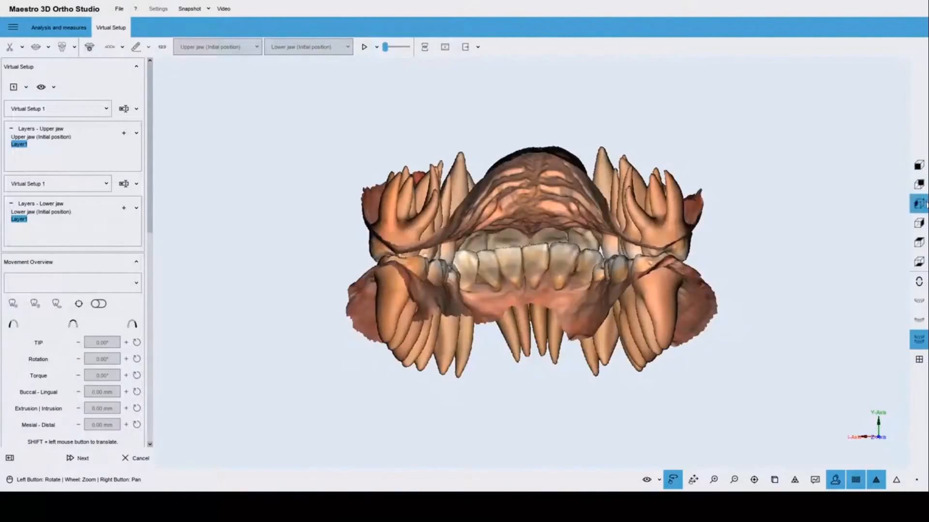
left_click(919, 222)
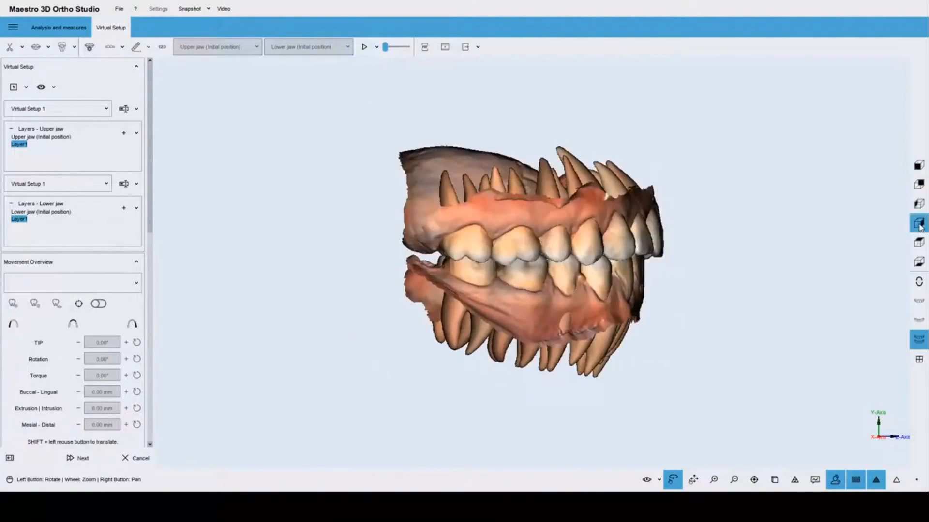
left_click(920, 225)
left_click(920, 242)
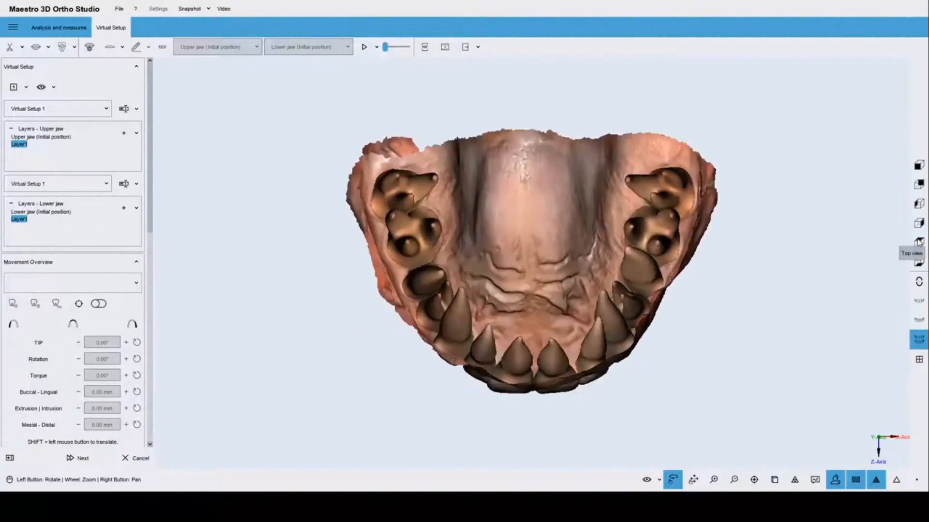
left_click(919, 165)
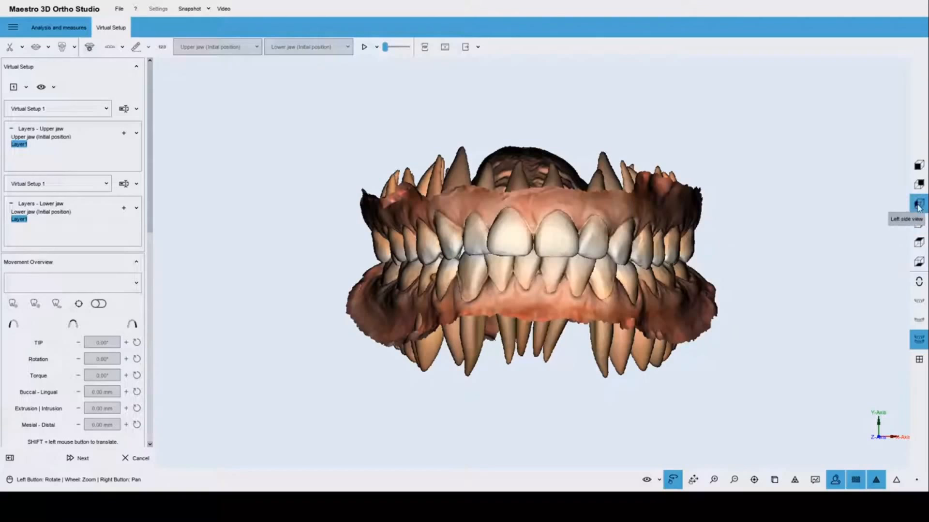
left_click(918, 206)
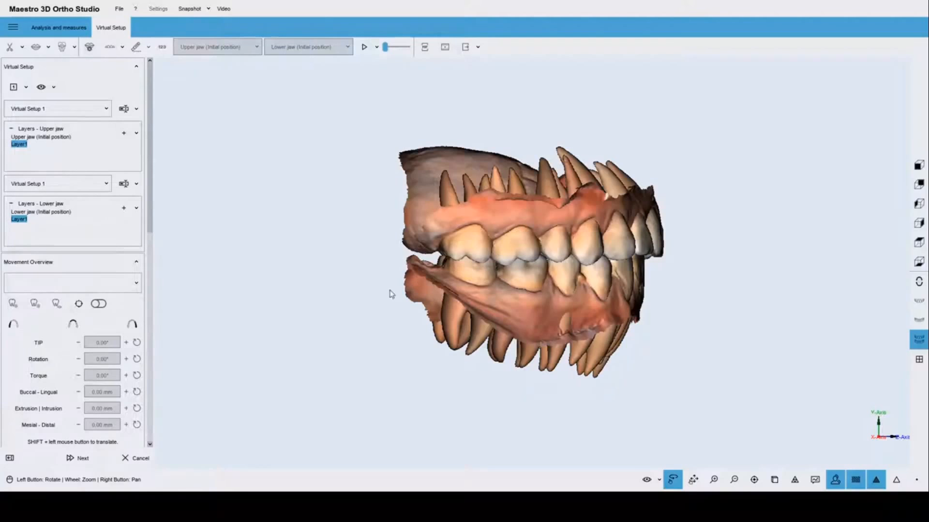
Select the left and right posterior teeth using the arch buttons.
left_click(135, 327)
left_click(134, 327)
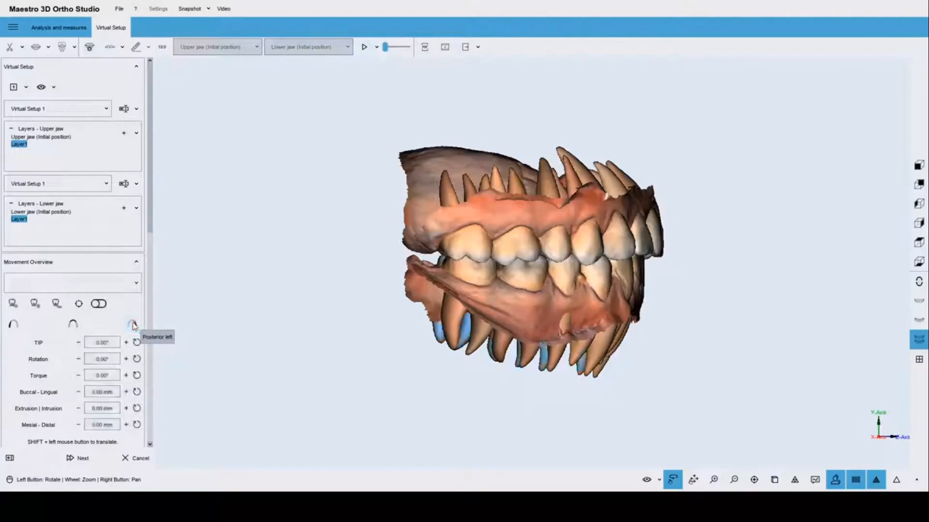
left_click(13, 328)
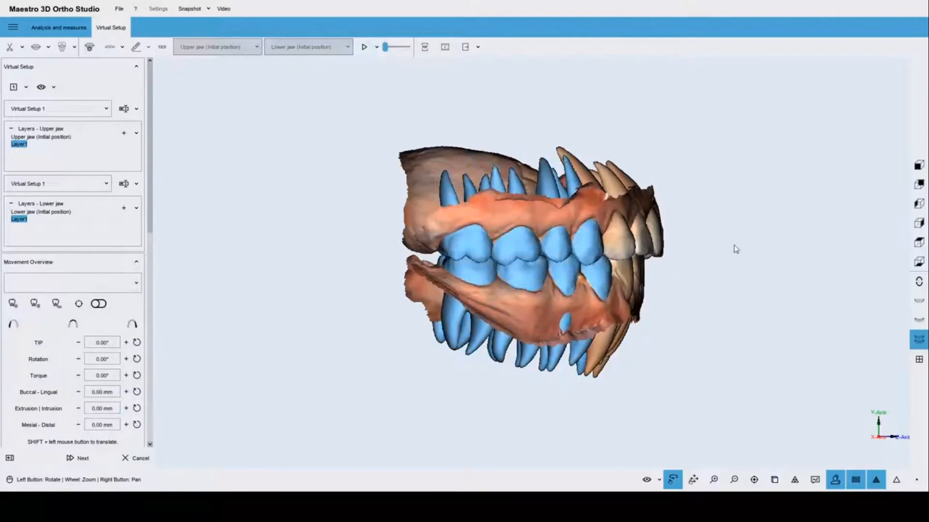
left_click_drag(711, 262, 518, 263)
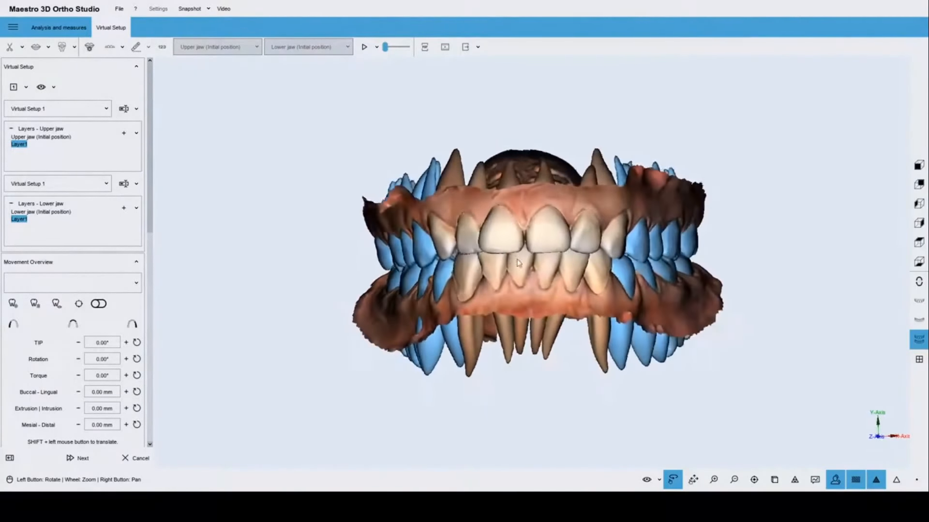
left_click(135, 324)
left_click(10, 327)
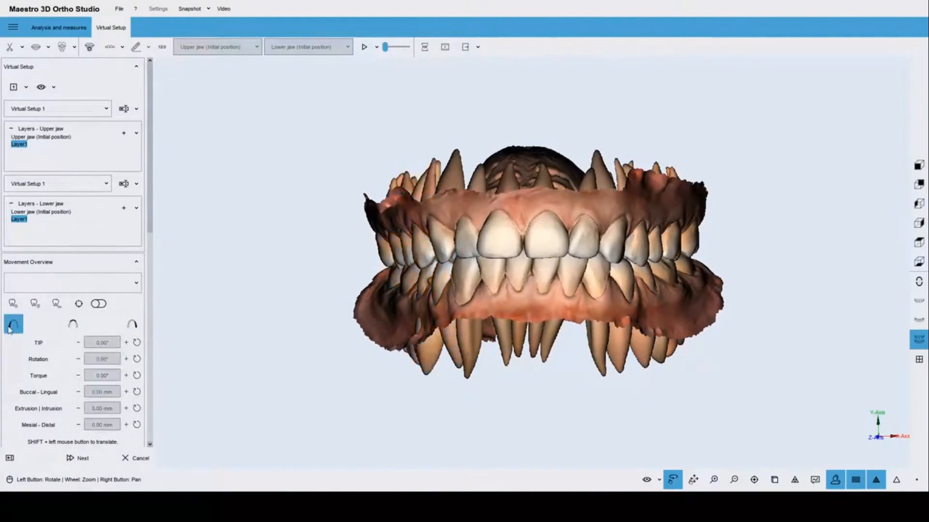
left_click(10, 328)
left_click(134, 325)
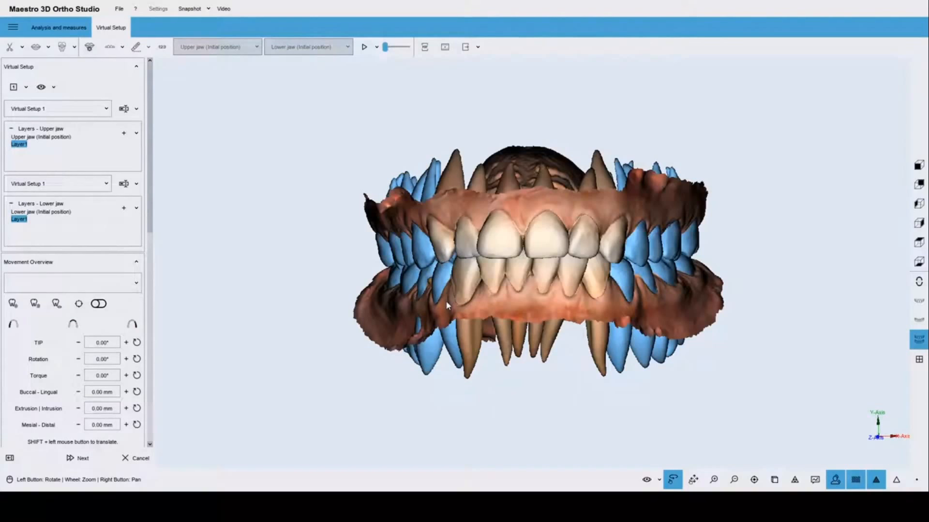
left_click_drag(522, 238, 538, 241)
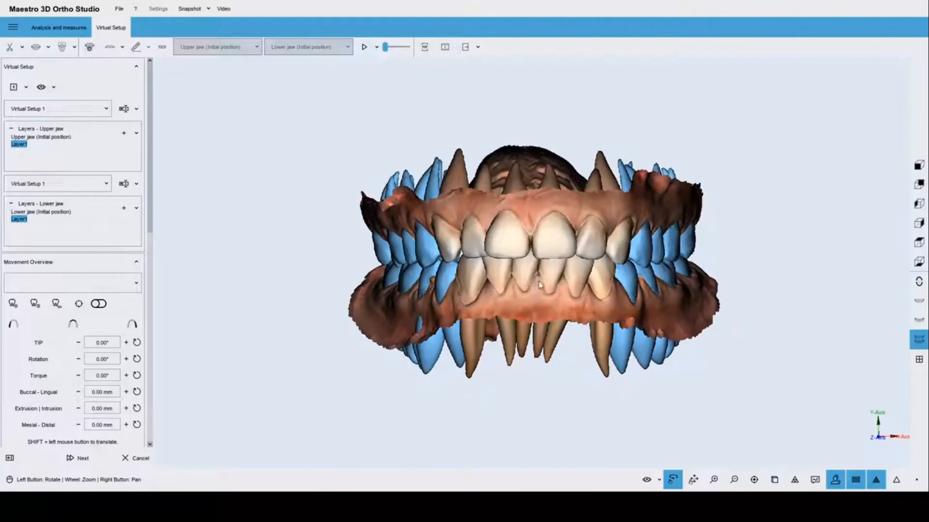
left_click(923, 207)
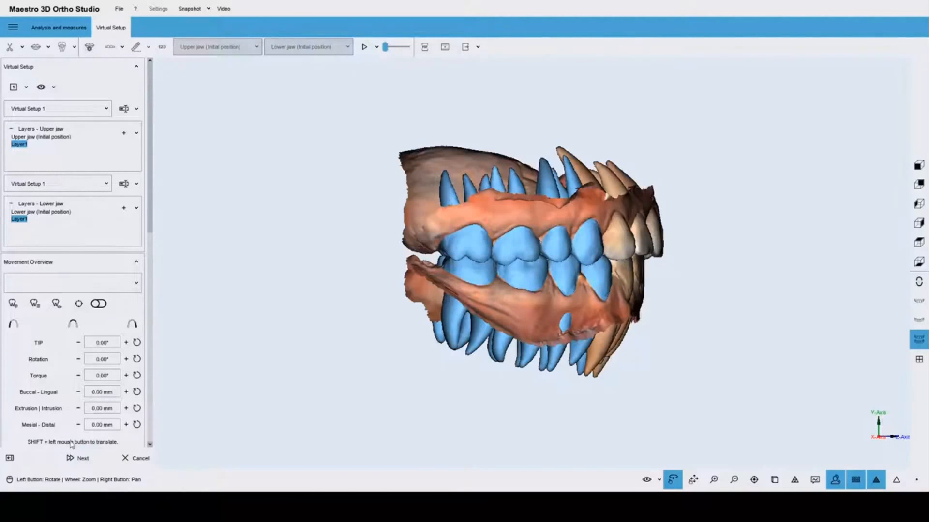
Set the posterior teeth's Mesial-Distal movement to -1 mm, review, then deselect them.
left_click(98, 427)
key("BackSpace")
key("BackSpace")
key("BackSpace")
key("BackSpace")
key("BackSpace")
key("BackSpace")
key("BackSpace")
type("-1")
key("Return")
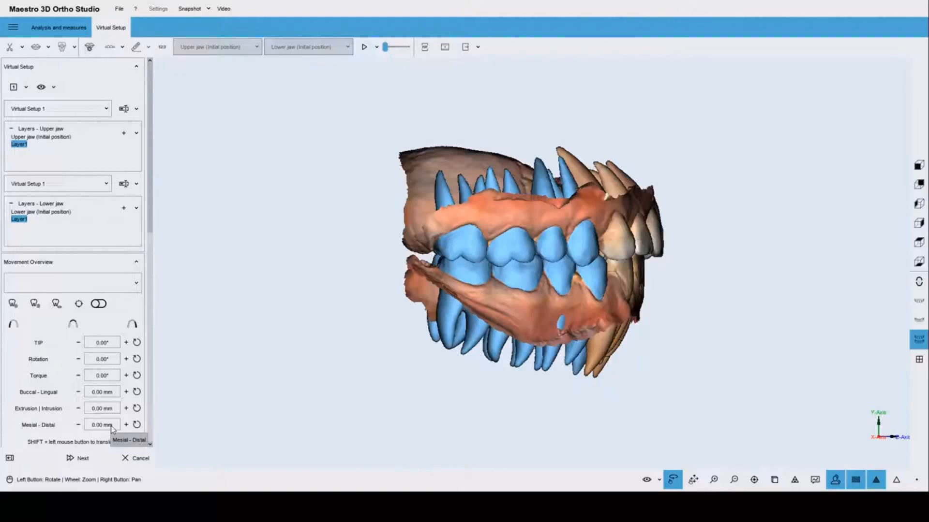
scroll(460, 326, "up", 5)
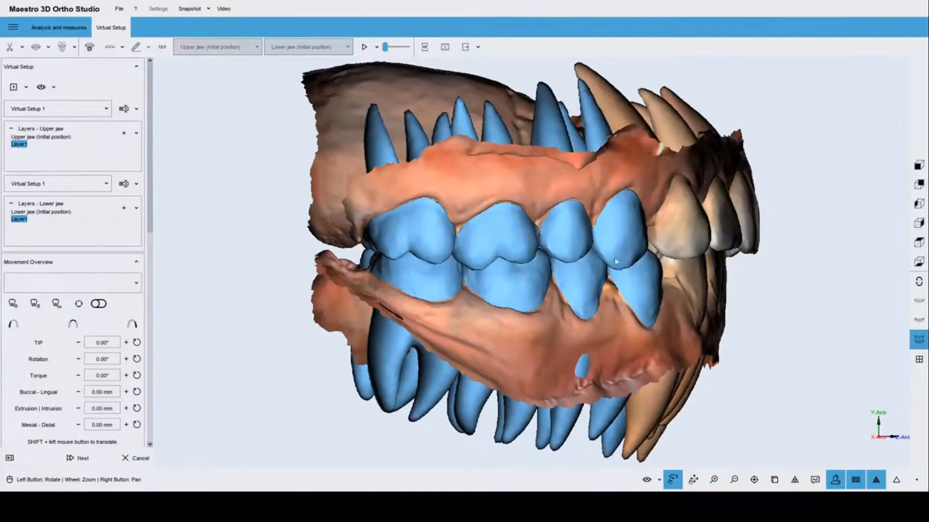
left_click_drag(653, 246, 530, 262)
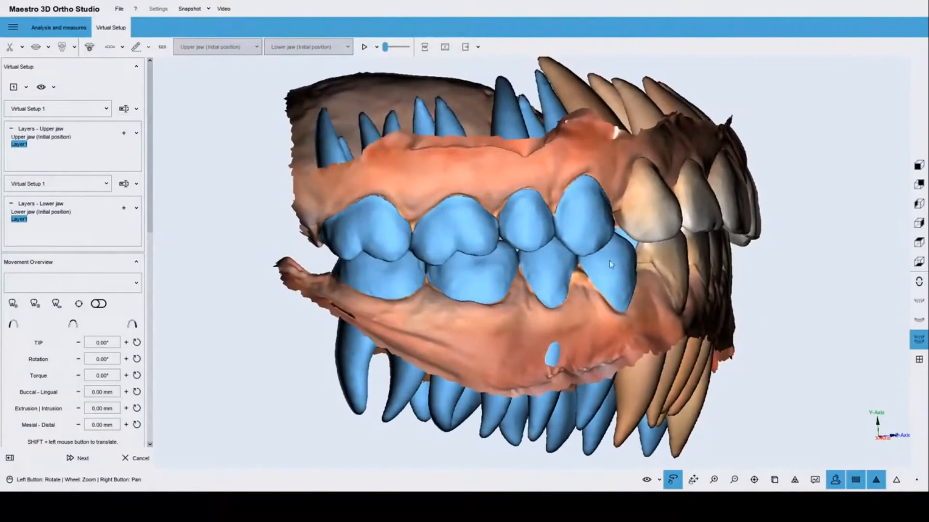
left_click_drag(609, 260, 645, 294)
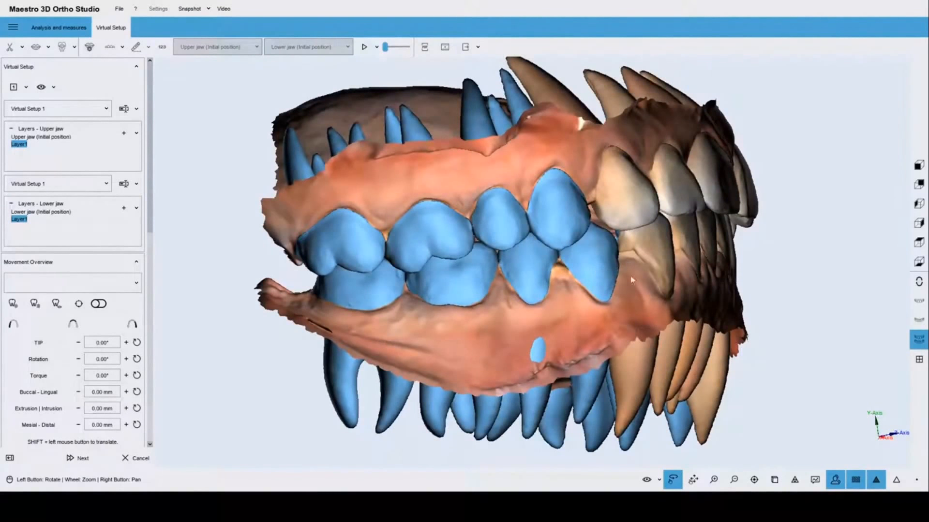
left_click_drag(586, 277, 582, 288)
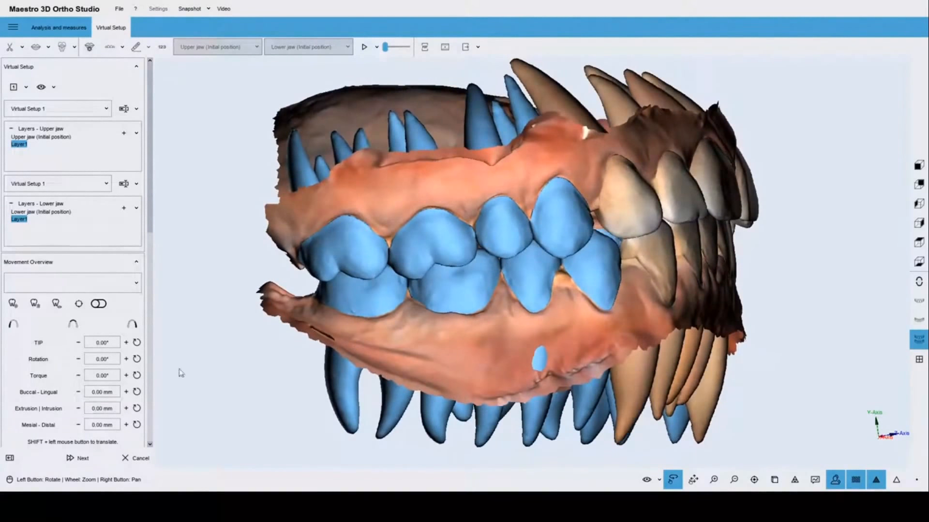
left_click(14, 324)
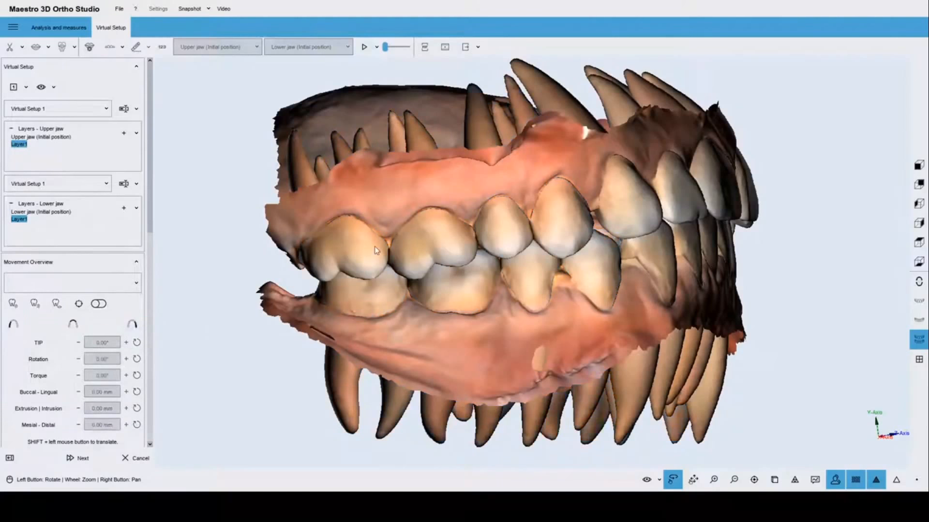
Check the Mesial-Distal movement of teeth 16, 15 and 14.
left_click(377, 251)
left_click(428, 243)
left_click(512, 230)
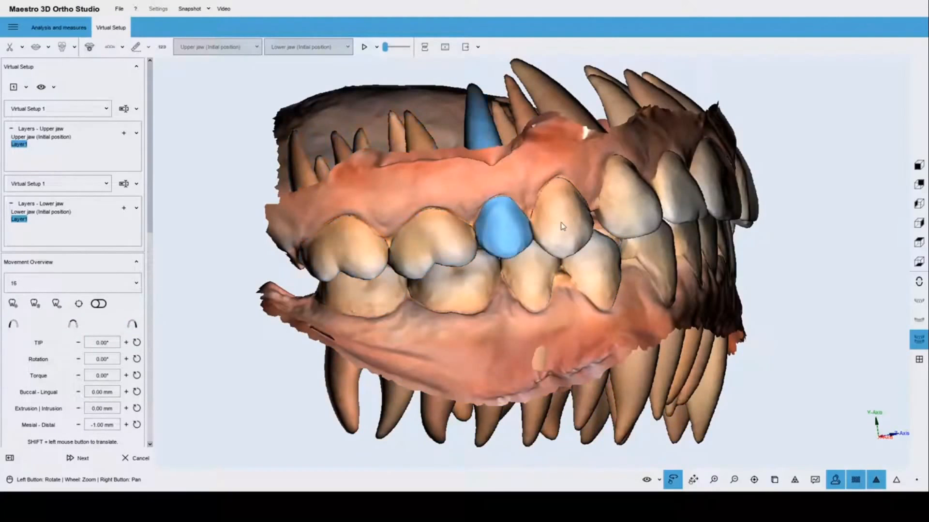
left_click(563, 227)
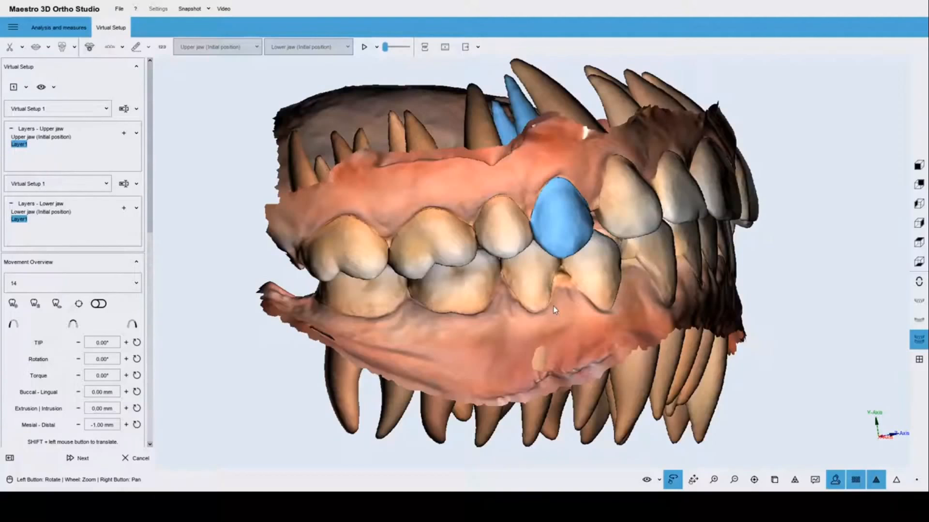
left_click_drag(555, 310, 475, 247)
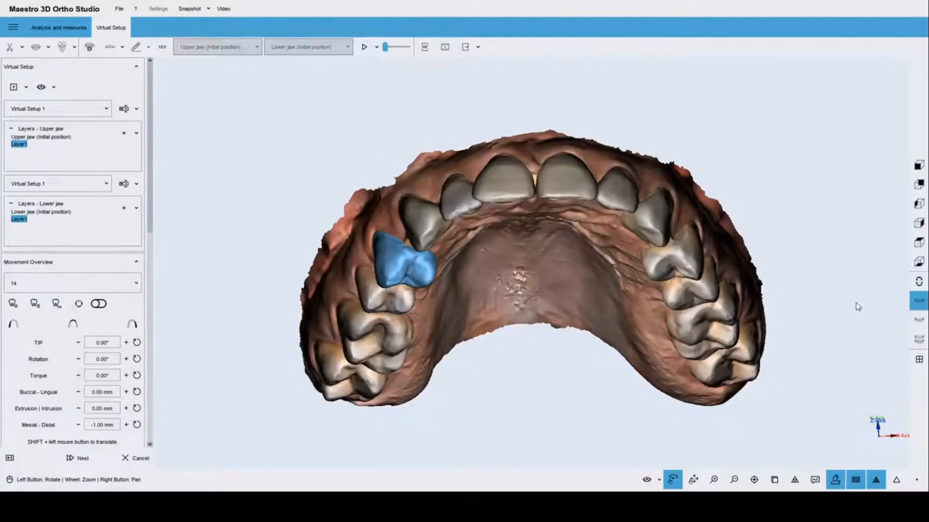
Show the upper arch in Top view with the setup advanced toward the final position.
left_click(909, 265)
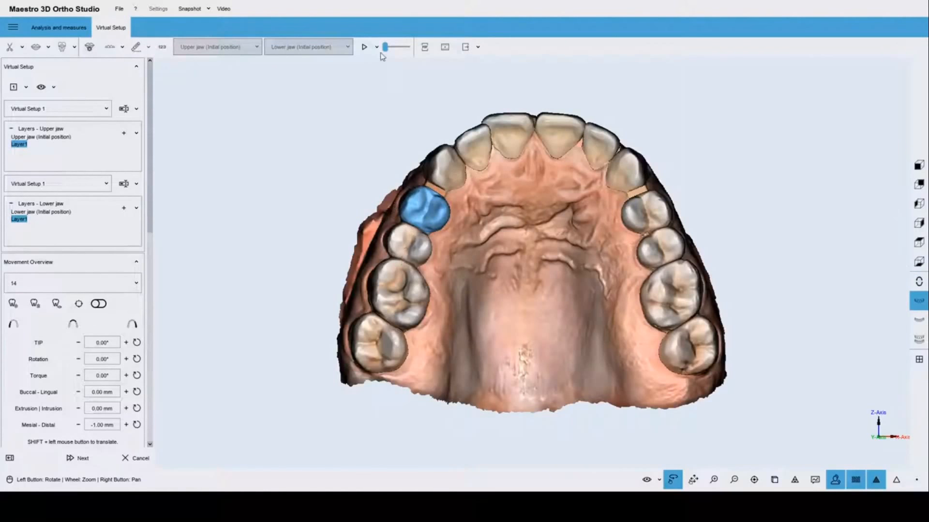
left_click_drag(386, 47, 398, 47)
left_click(377, 134)
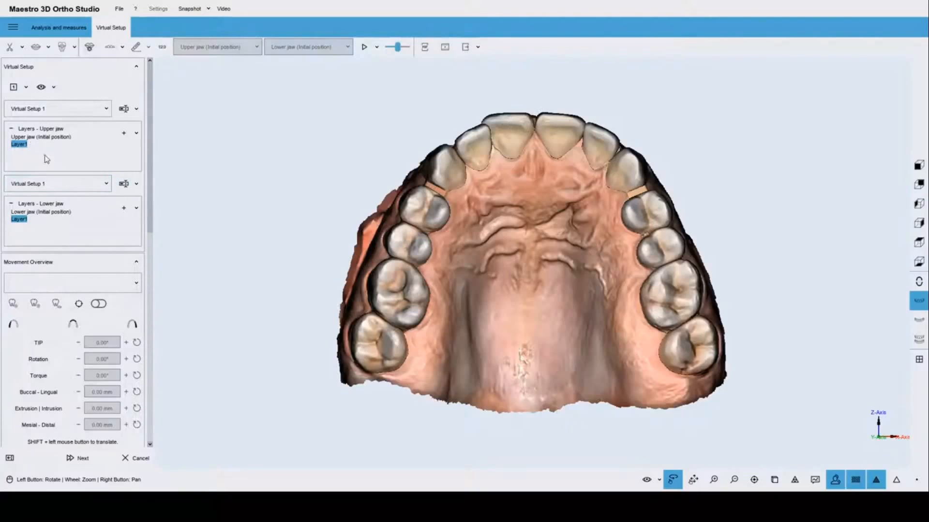
Rename Layer1 under Layers - Upper jaw to 'Distalization'.
double_click(30, 145)
key("BackSpace")
key("BackSpace")
key("BackSpace")
key("BackSpace")
key("BackSpace")
key("BackSpace")
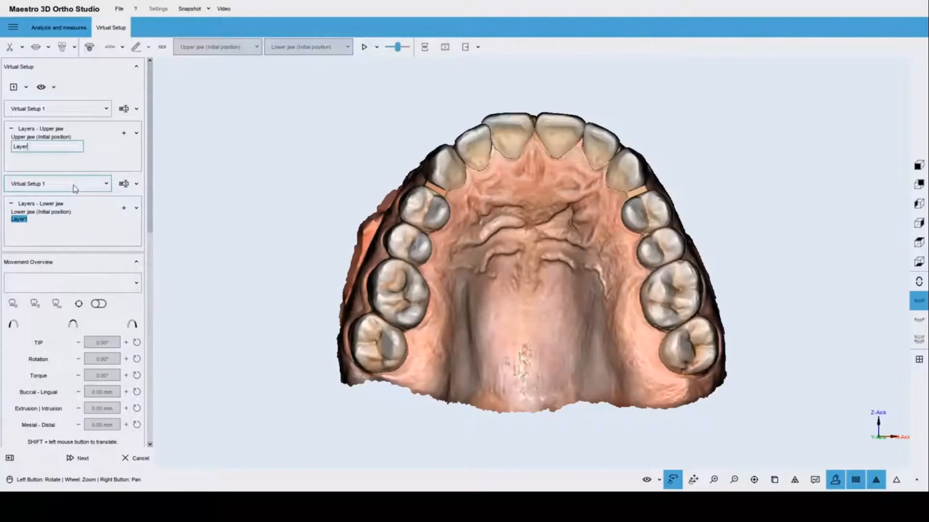
type("Distale")
type("zation")
key("Return")
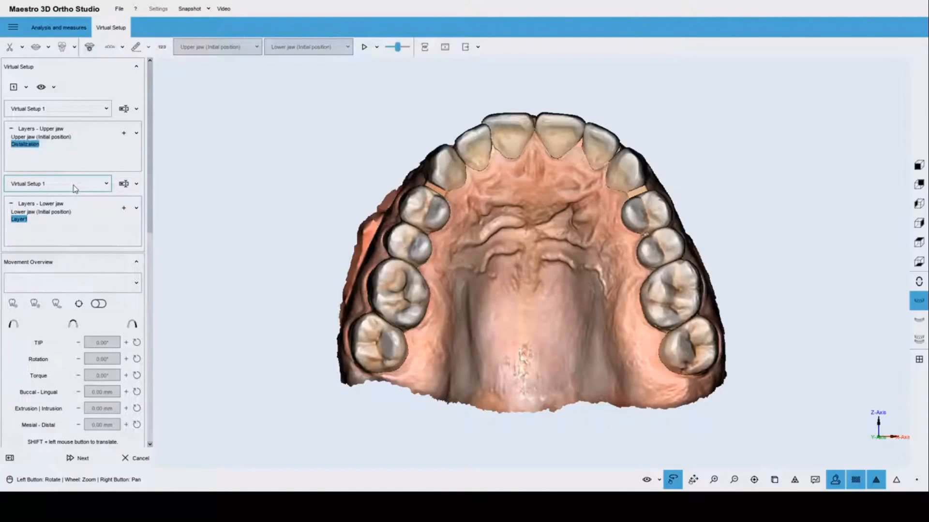
left_click(24, 139, "ctrl")
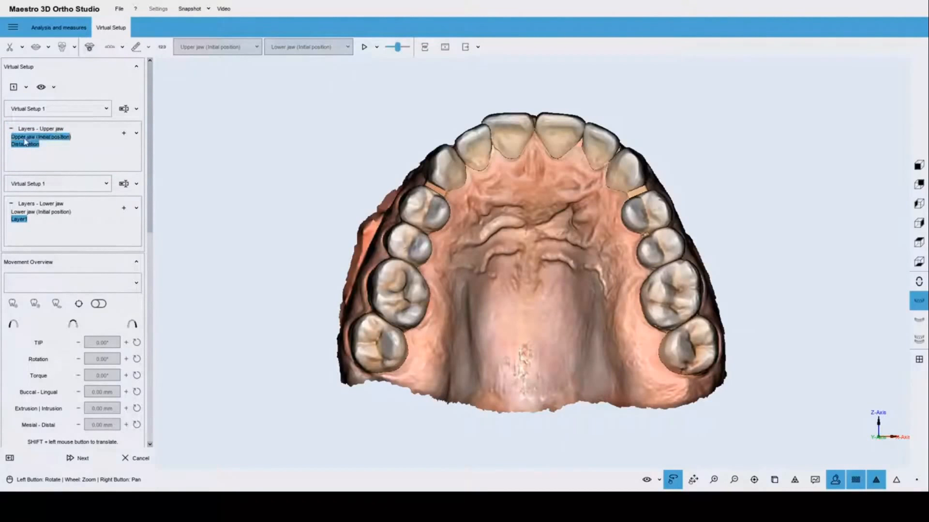
left_click(24, 144)
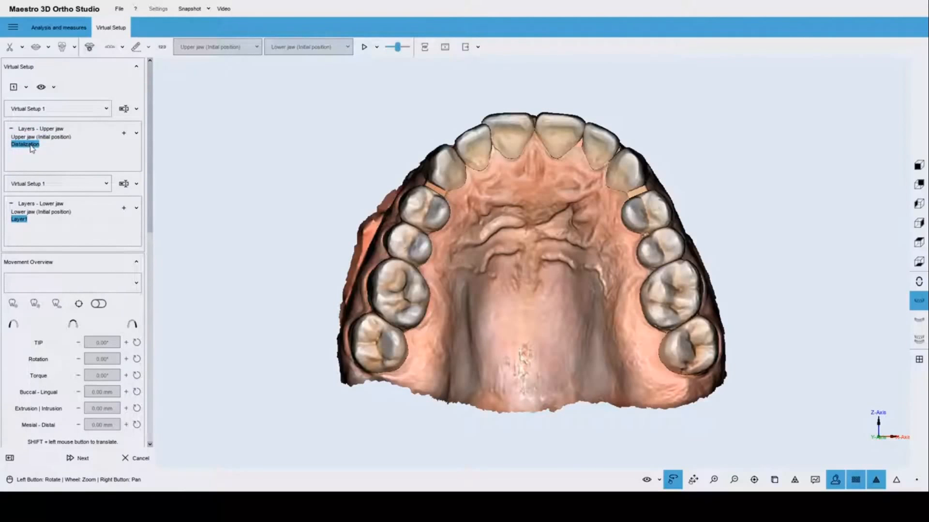
double_click(32, 148)
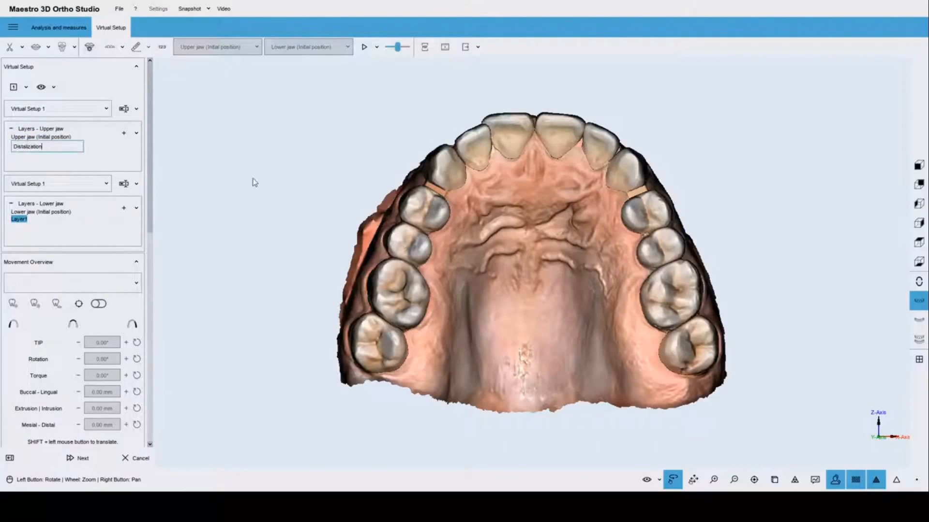
key("Return")
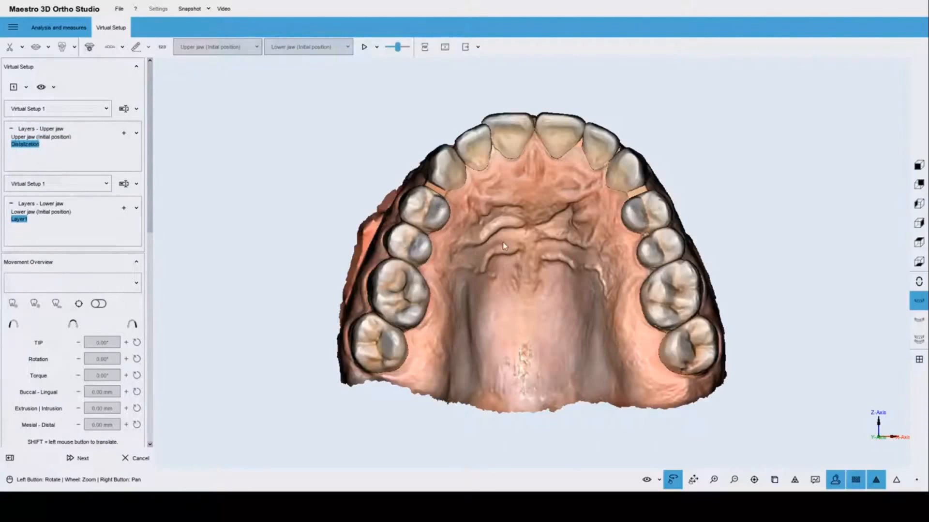
Loop the setup animation and recompute the upper-jaw Distalization setup.
left_click(376, 47)
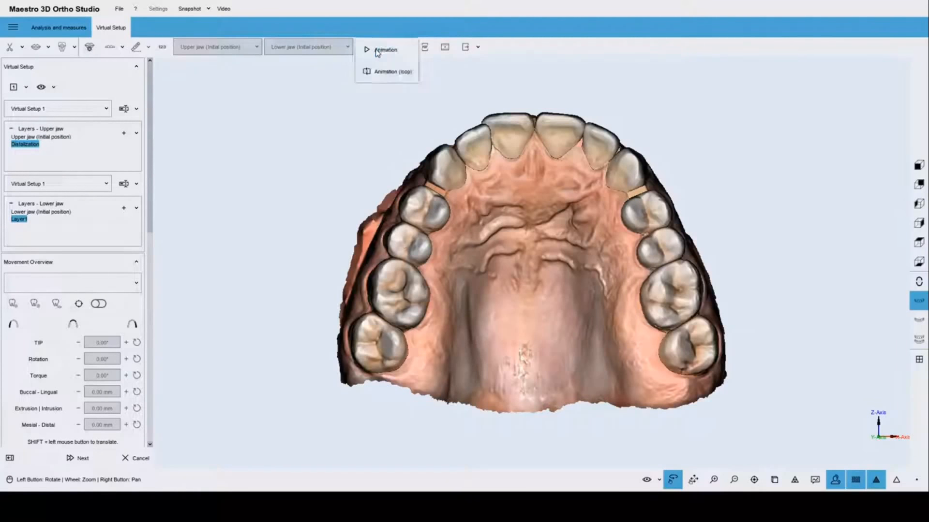
left_click(378, 74)
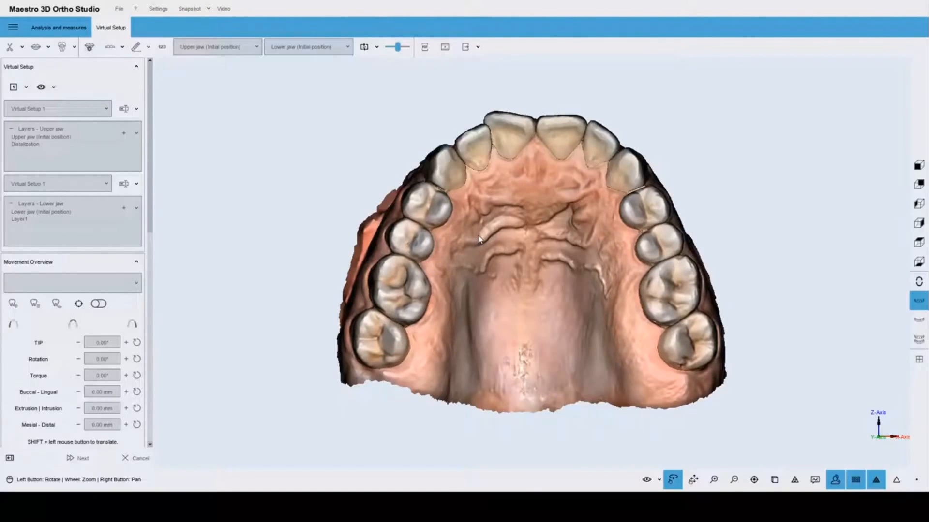
left_click(364, 47)
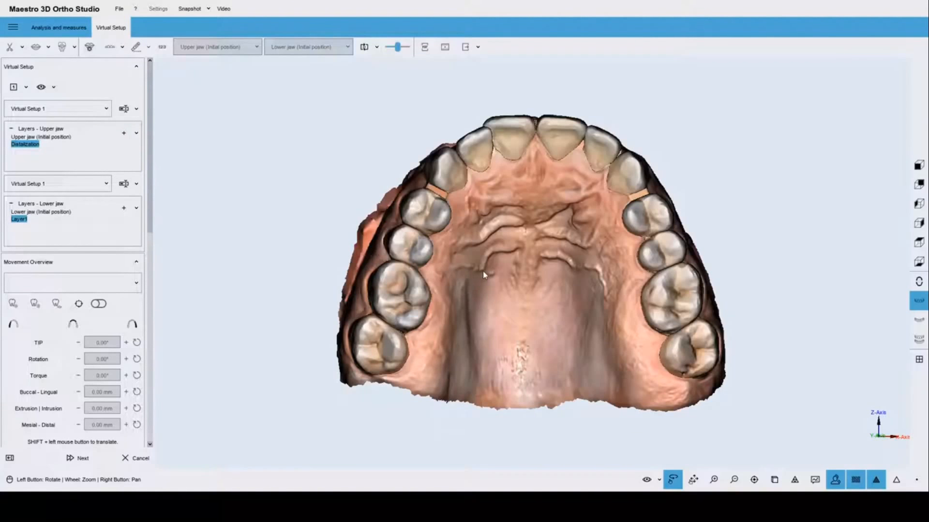
left_click_drag(485, 272, 477, 275)
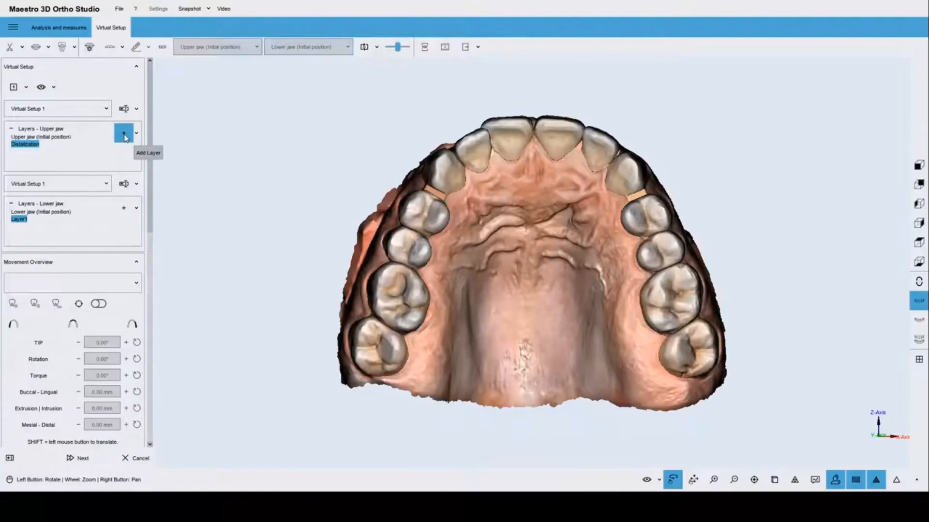
Add Layer2 to the upper jaw and name it '13-26'.
left_click(124, 135)
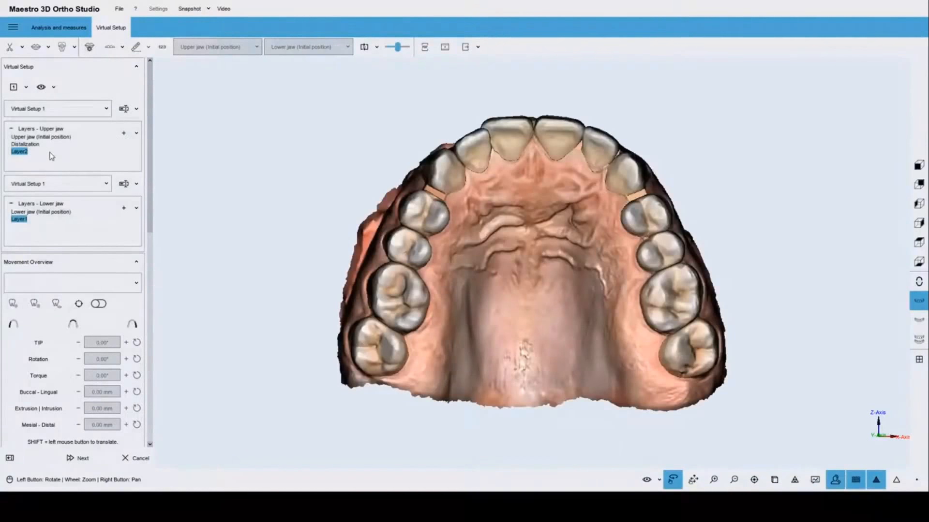
double_click(26, 153)
key("BackSpace")
key("BackSpace")
key("BackSpace")
key("BackSpace")
key("BackSpace")
type("I")
type("3-2")
key("Return")
Select canine 13 and shift, tip and rotate it directly on the model.
left_click(446, 188)
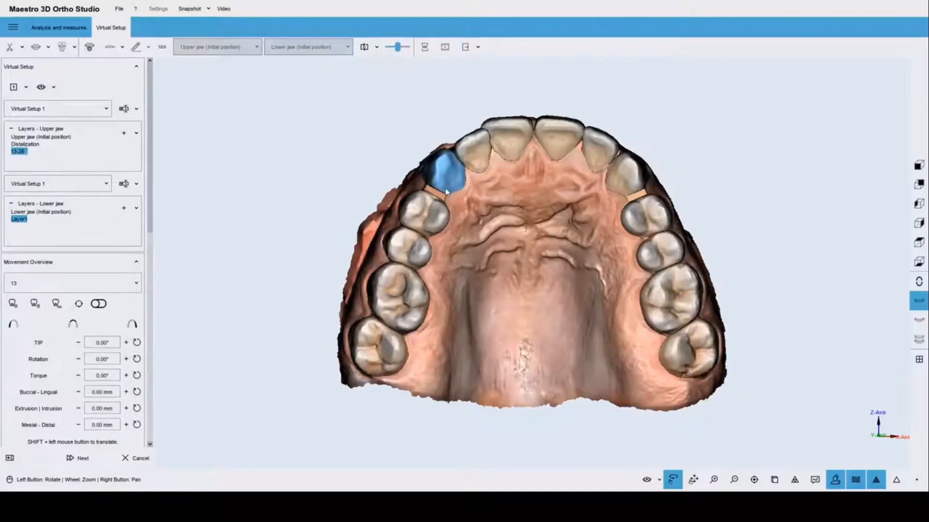
left_click_drag(446, 181, 455, 209, "shift")
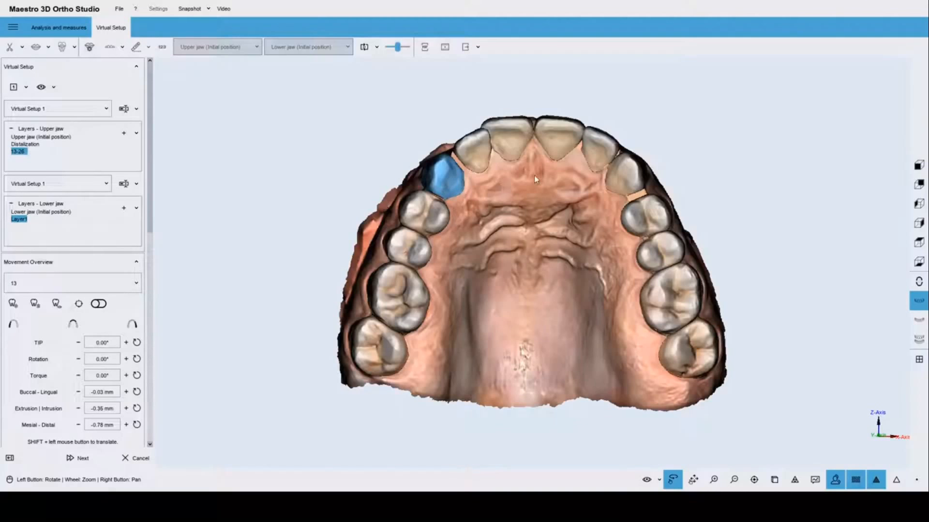
left_click_drag(535, 175, 530, 247)
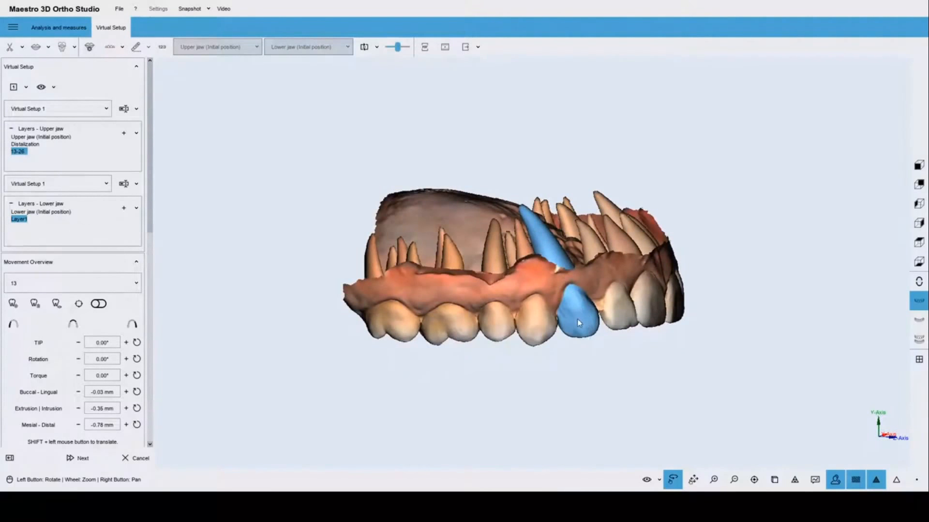
left_click_drag(577, 319, 575, 323)
left_click_drag(524, 290, 500, 111)
left_click_drag(595, 268, 582, 239)
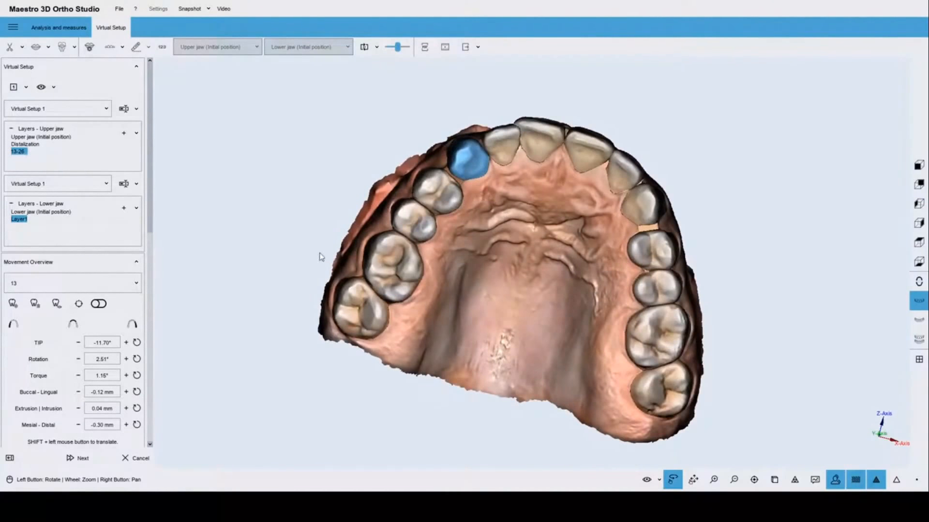
left_click_drag(311, 259, 334, 295)
left_click_drag(555, 224, 515, 342)
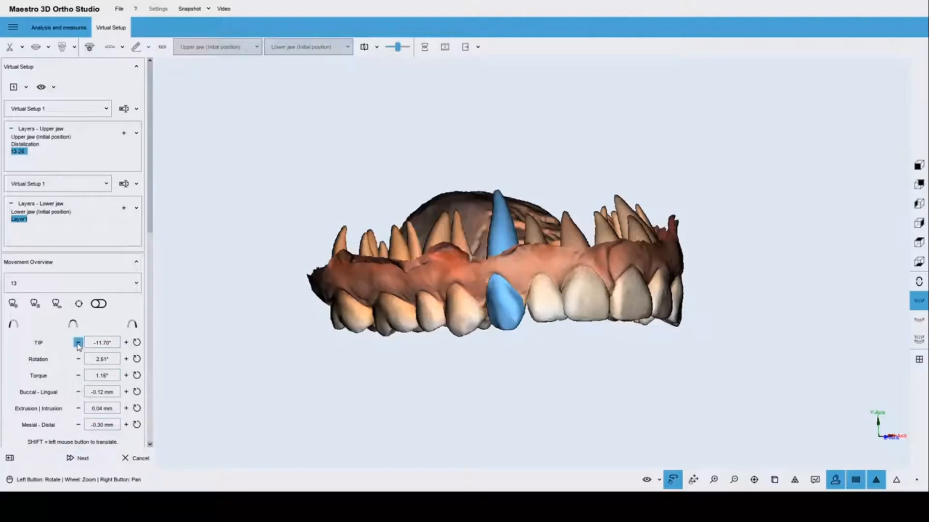
Set canine 13's tip to -9.70° and show its move-and-rotate manipulator.
left_click(78, 343)
left_click(78, 343)
left_click(126, 343)
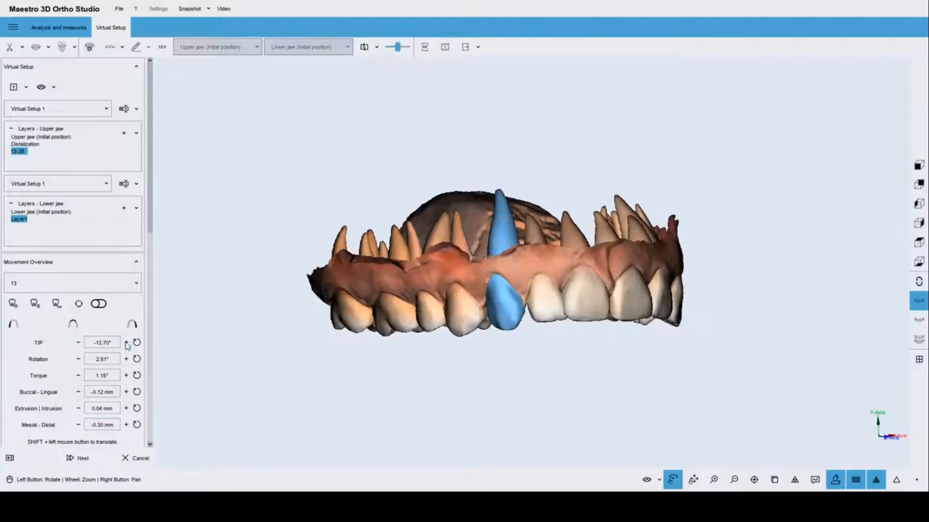
left_click(126, 343)
left_click(126, 343)
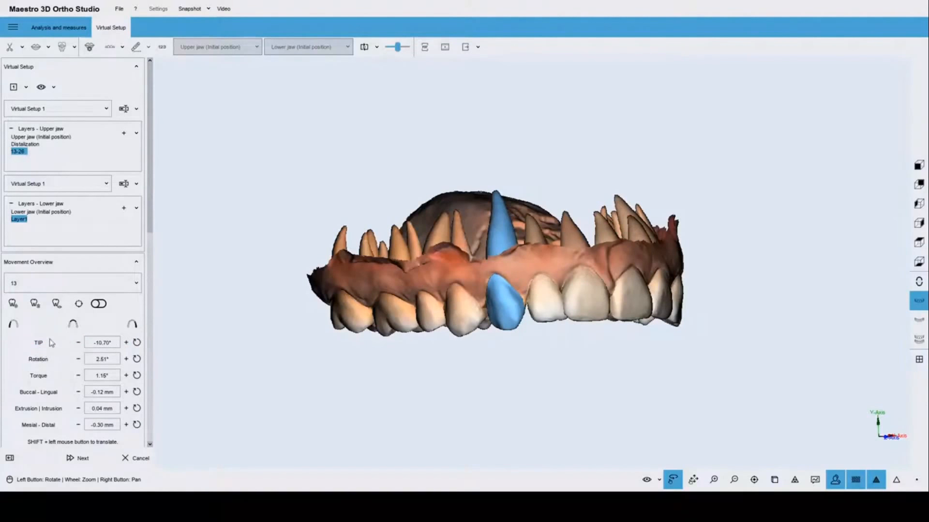
mouse_move(35, 349)
left_click(126, 343)
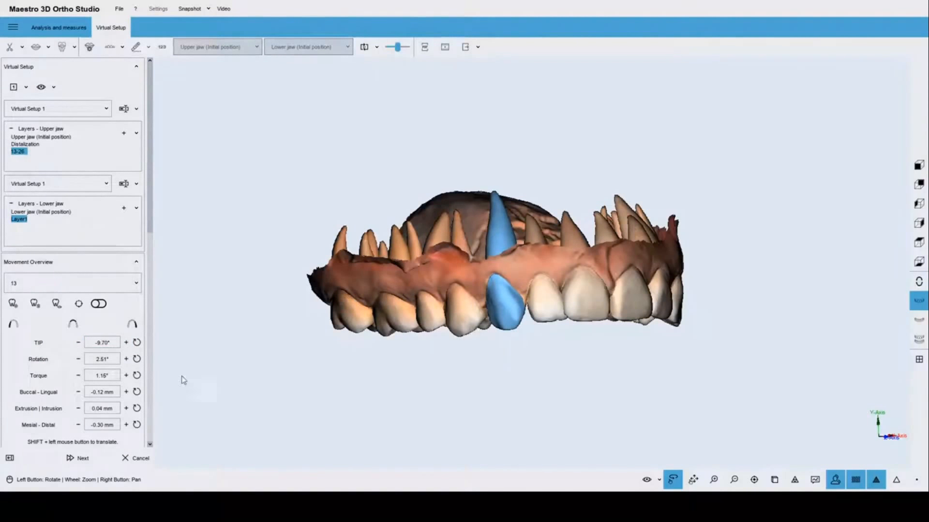
left_click(79, 309)
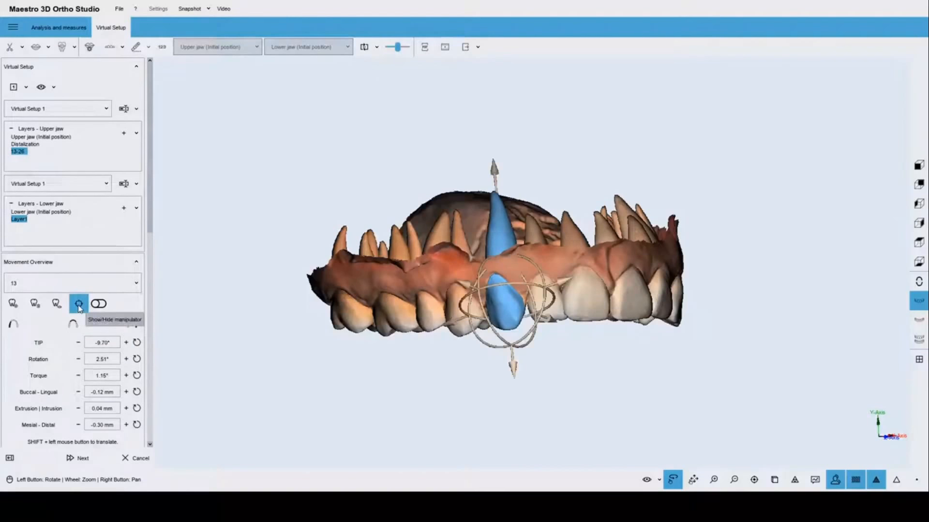
Rotate canine 13 to about 19°, shift it buccal-lingually and move it along the arch to -0.61 mm.
left_click_drag(519, 287, 531, 288)
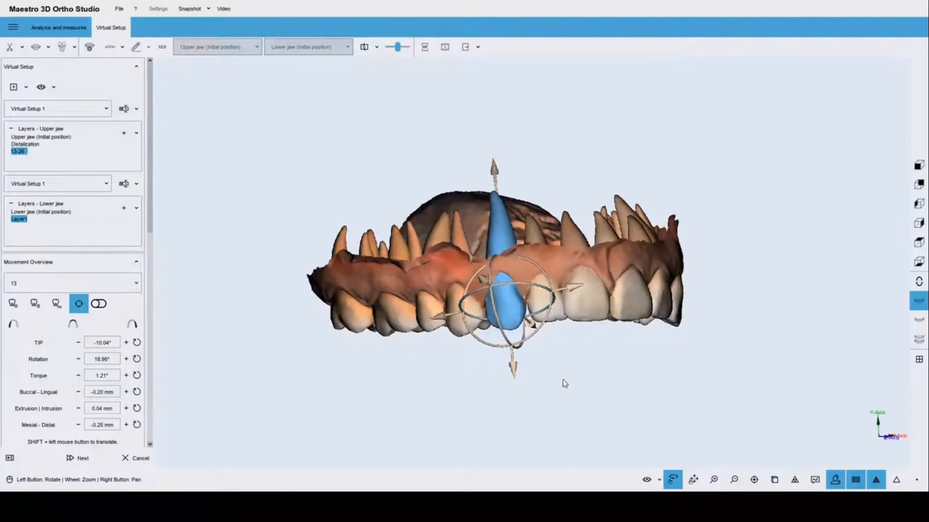
left_click_drag(562, 381, 569, 154)
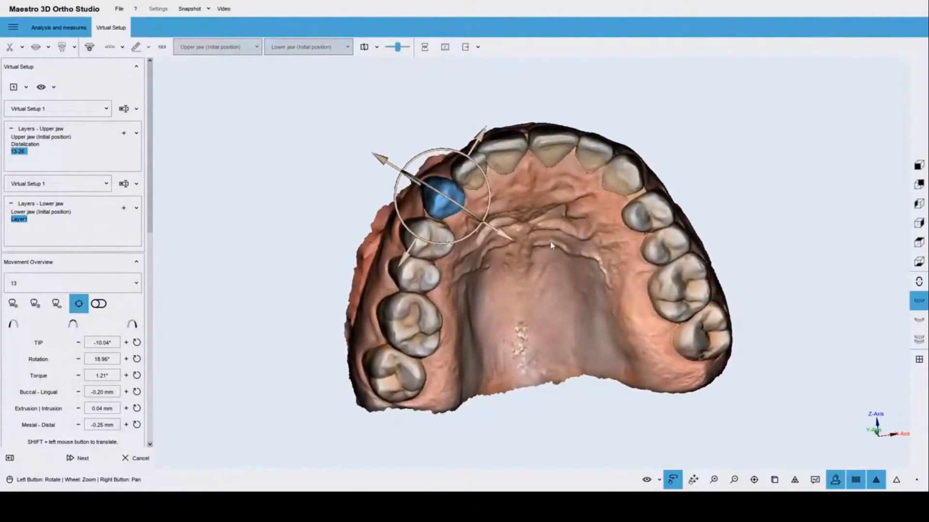
left_click_drag(508, 238, 504, 237)
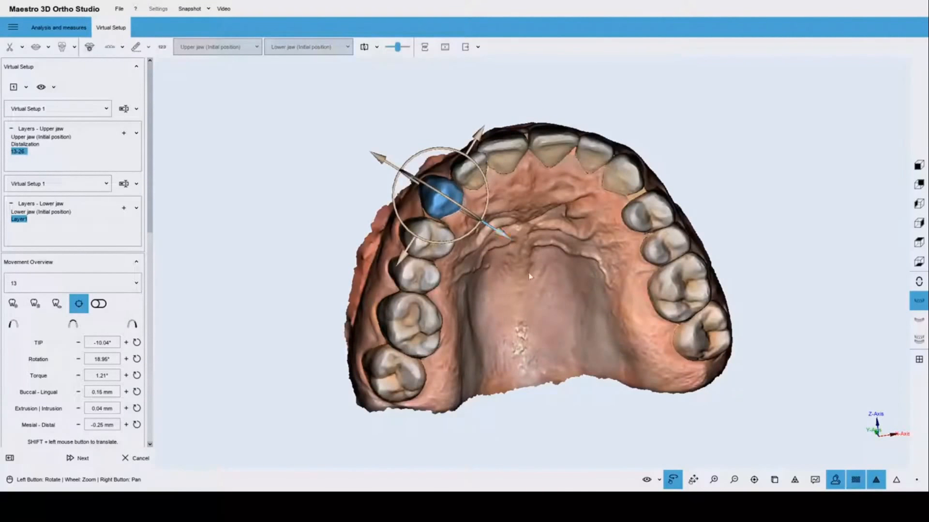
left_click_drag(506, 290, 582, 303)
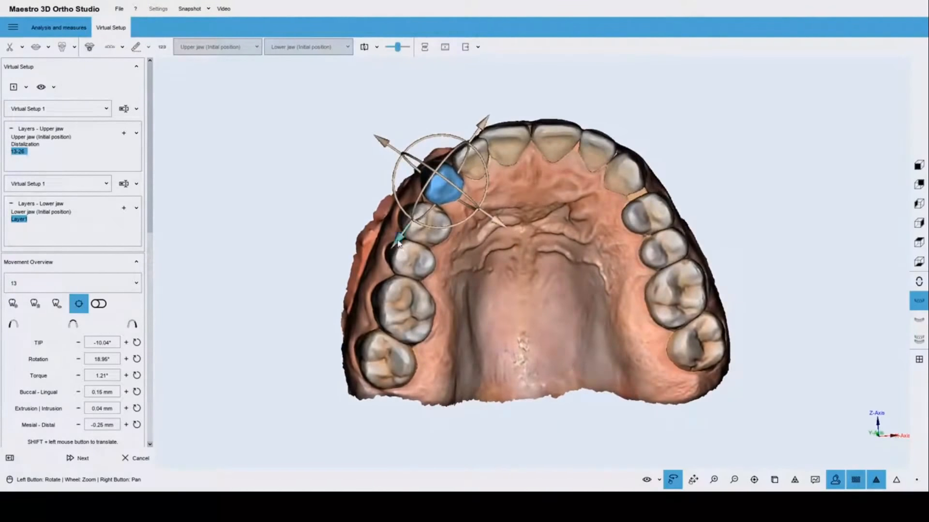
left_click_drag(398, 244, 394, 245)
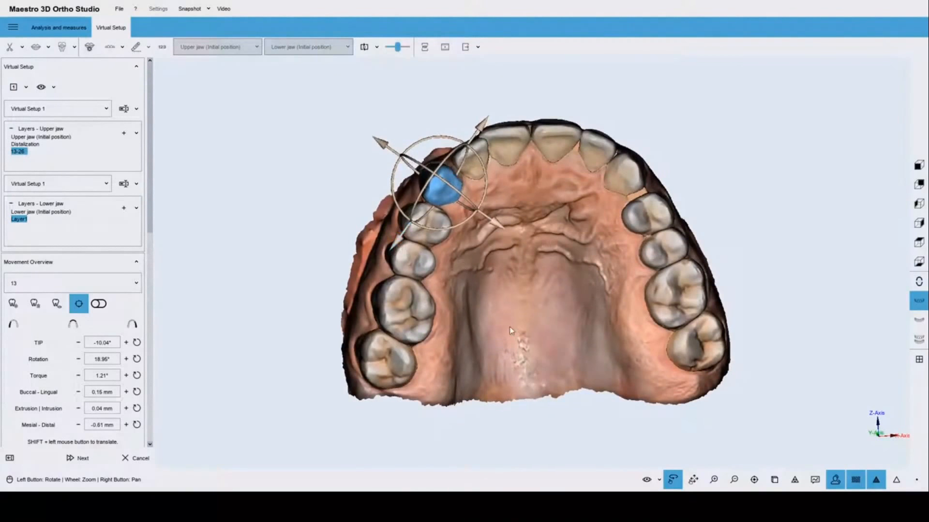
left_click_drag(525, 318, 617, 379)
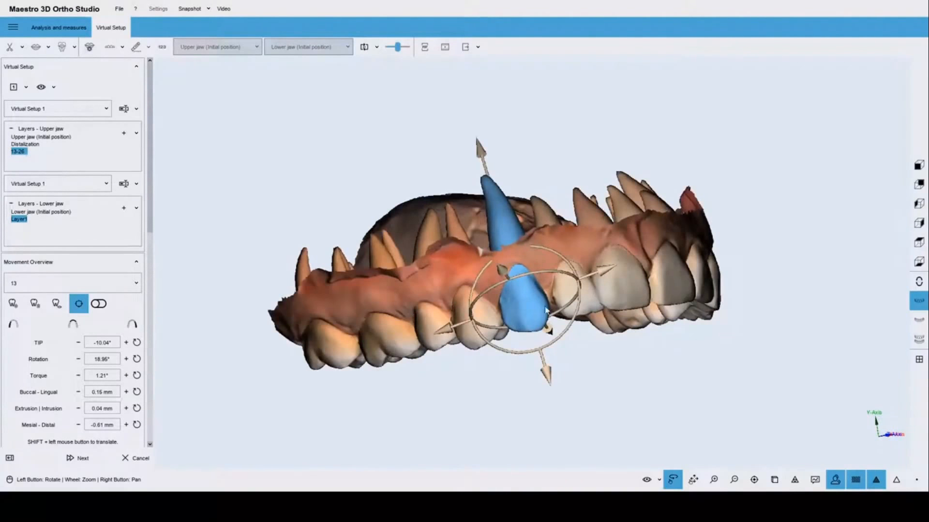
mouse_move(684, 367)
left_mouse_down()
mouse_move(578, 345)
mouse_move(515, 295)
mouse_move(670, 358)
left_mouse_up()
left_click(593, 351)
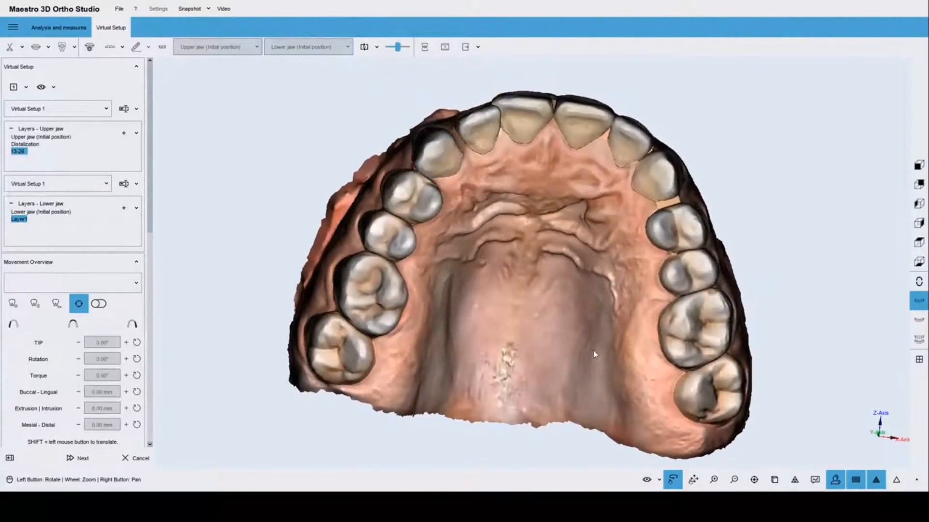
Move incisor 12 to -0.51 mm mesial-distal, hide its handles and keep its tip at 0.00°.
left_click_drag(481, 296, 528, 307)
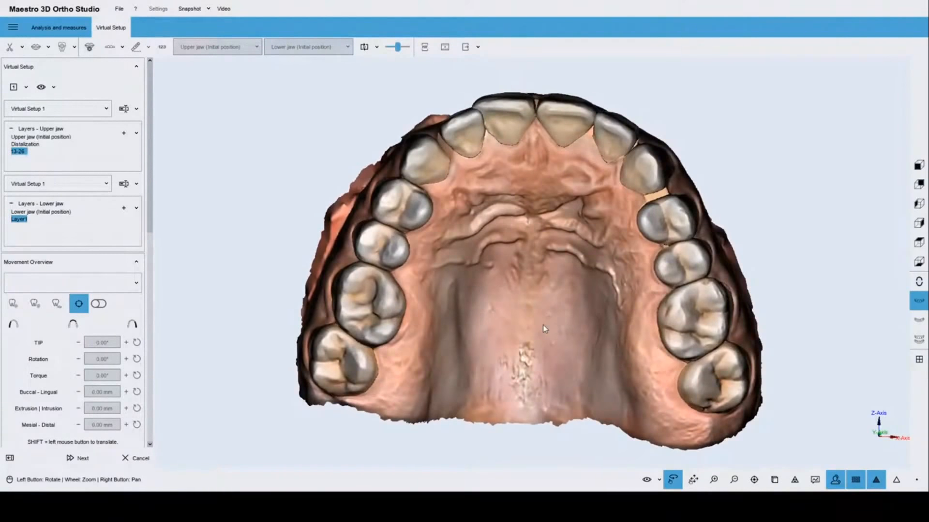
left_click_drag(577, 336, 590, 330)
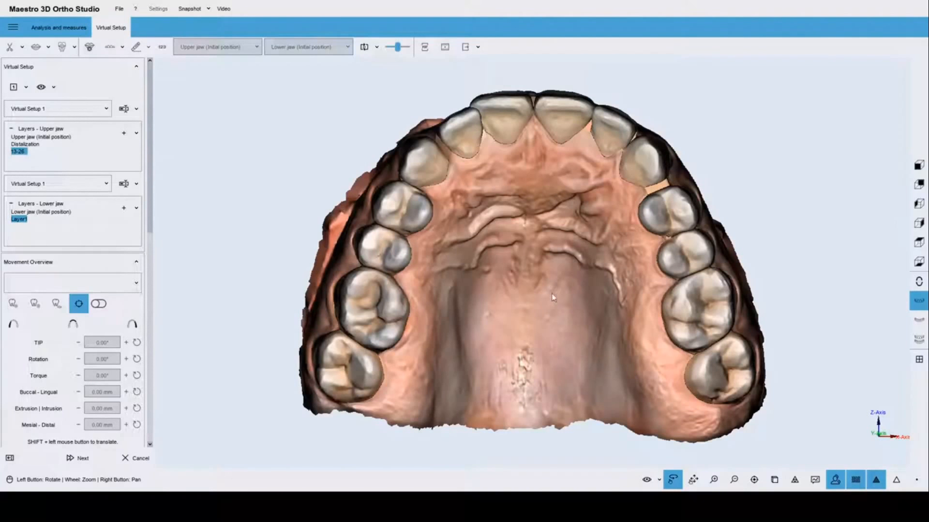
left_click(468, 141)
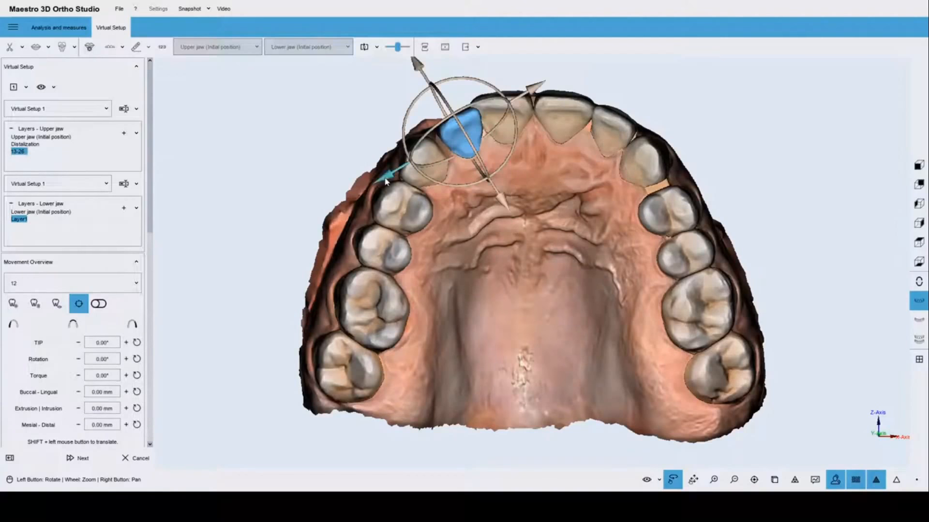
left_click_drag(385, 179, 381, 183)
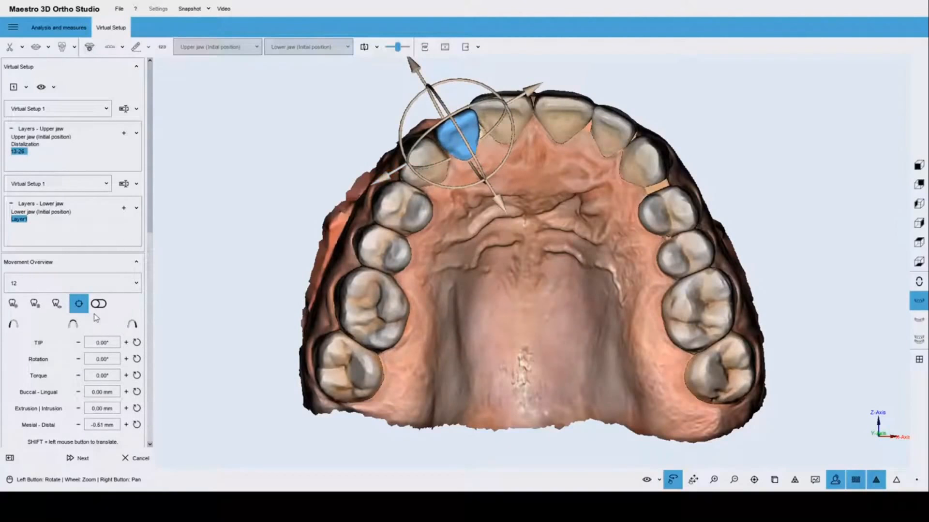
left_click(78, 304)
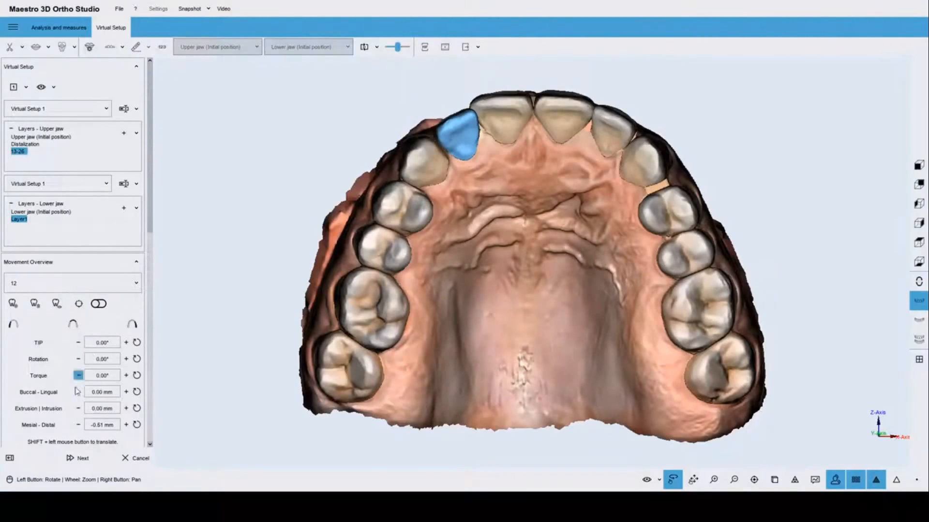
left_click(78, 342)
left_click(78, 343)
left_click(126, 342)
Shift incisor 12 to -0.84 mm mesial-distal, then check it from the front and right side.
left_click_drag(463, 145, 460, 144, "shift")
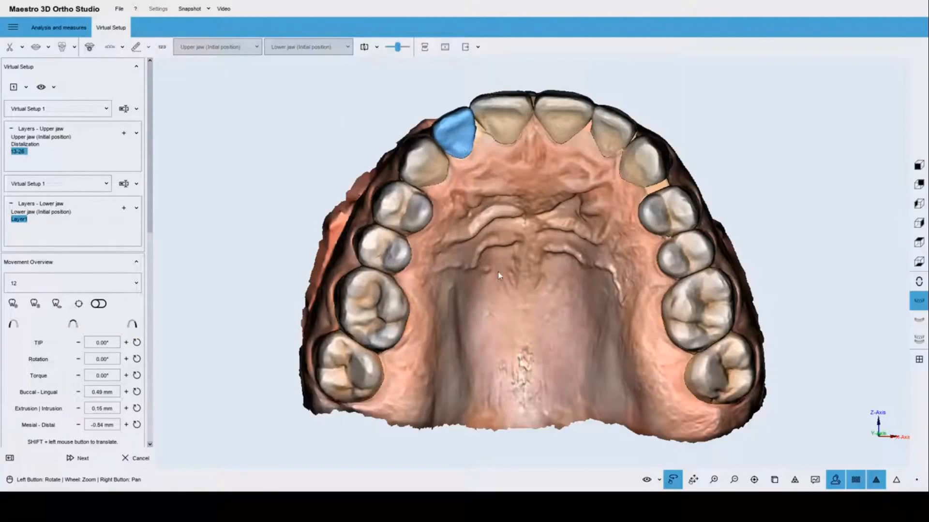
left_click_drag(508, 293, 524, 282)
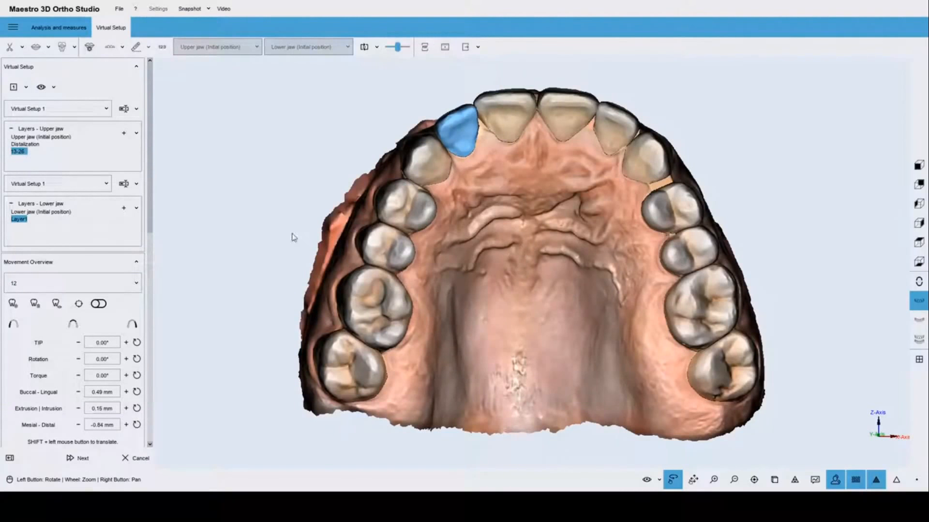
left_click_drag(522, 214, 569, 427)
left_click_drag(495, 289, 529, 179)
scroll(507, 305, "down", 3)
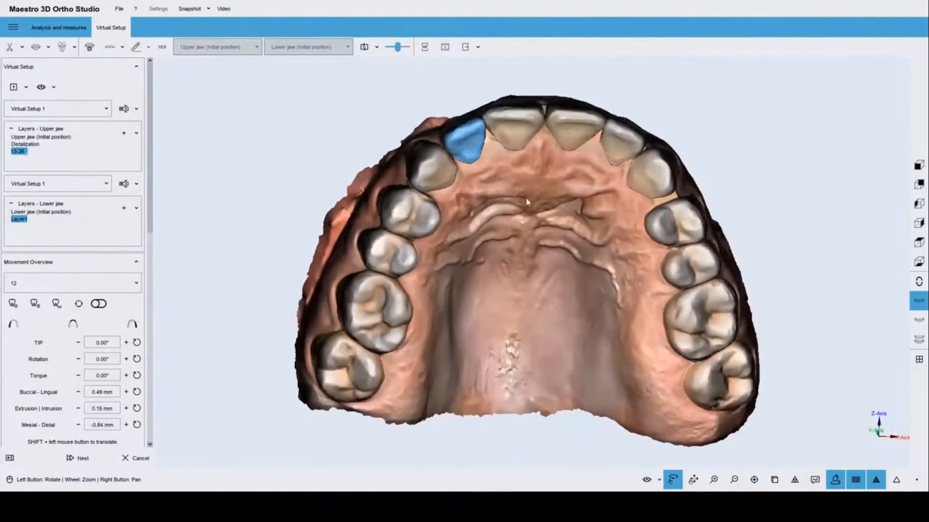
left_click_drag(507, 305, 504, 332)
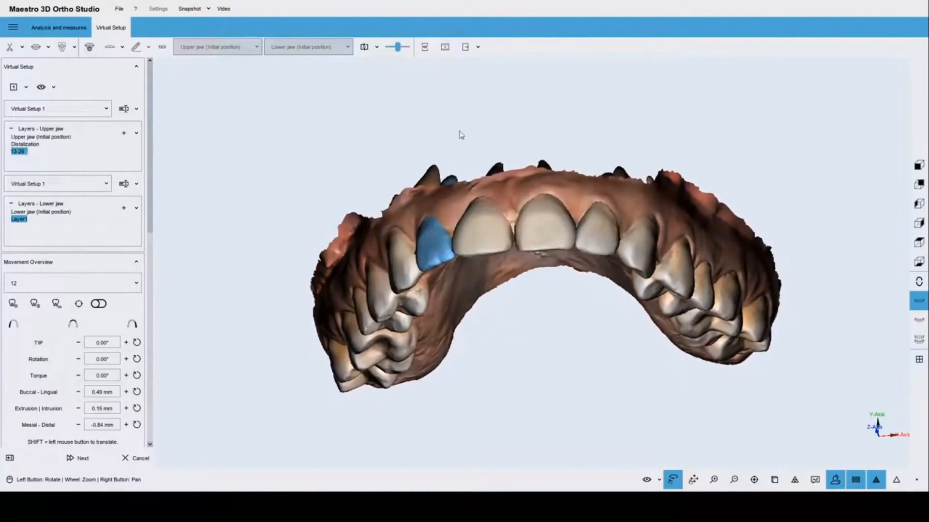
scroll(563, 268, "up", 5)
left_click_drag(556, 202, 591, 263)
scroll(539, 269, "down", 2)
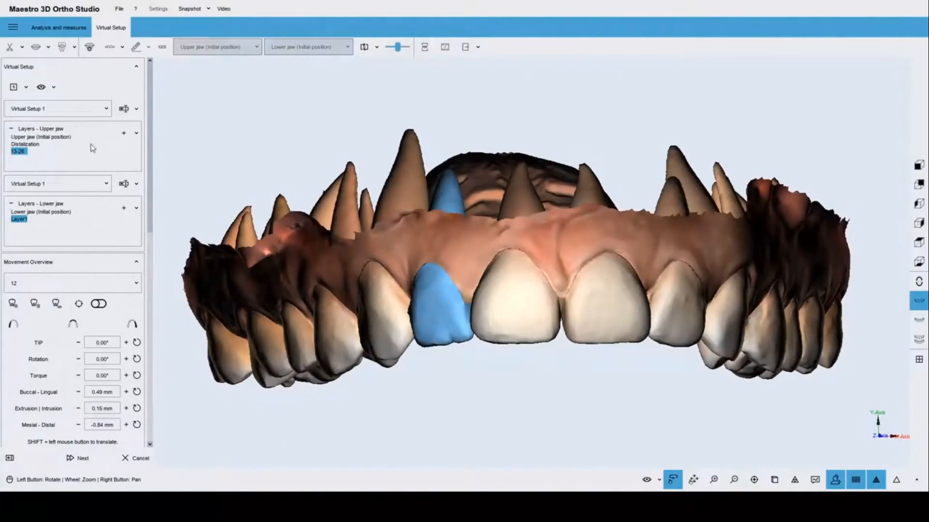
Split the screen into two panes showing the front and occlusal views of the dentition.
left_click(26, 87)
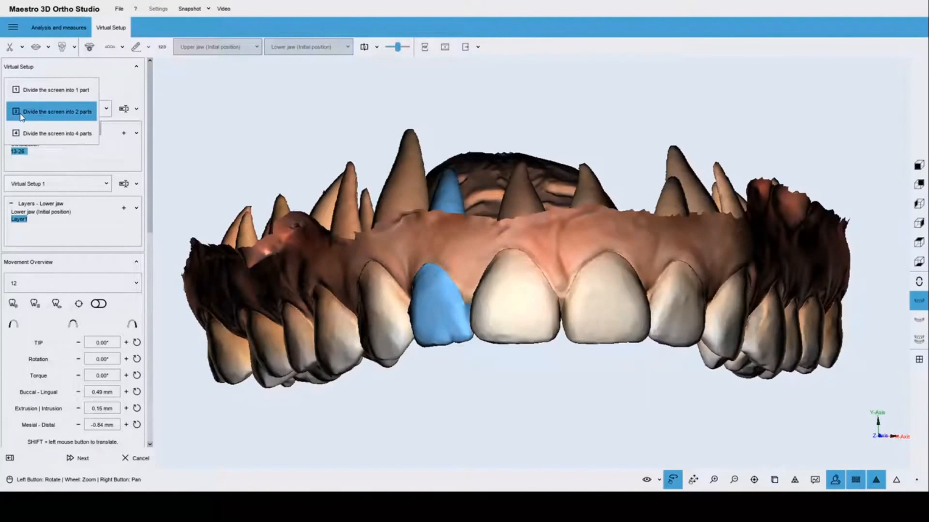
left_click(40, 115)
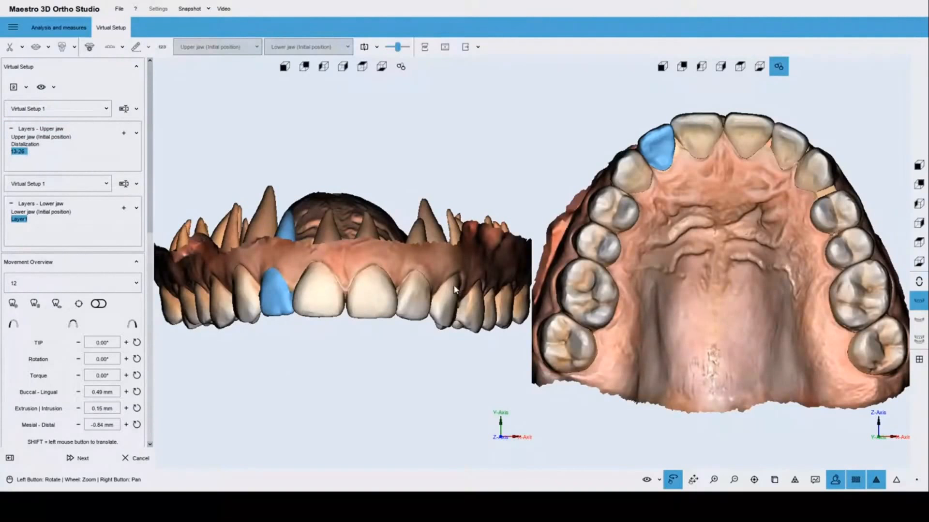
mouse_move(359, 288)
left_mouse_down()
mouse_move(390, 292)
mouse_move(356, 293)
left_mouse_up()
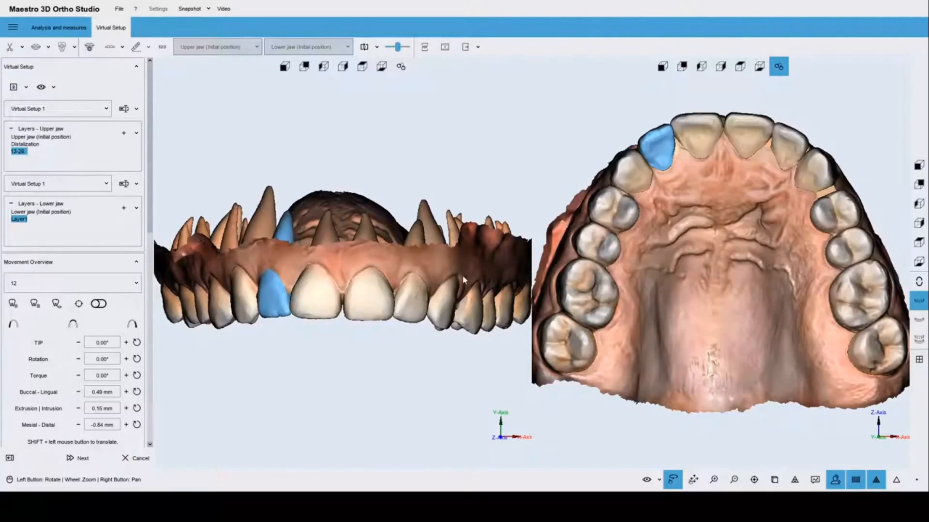
Rotate upper central incisor 11 to -21.33° rotation and adjust its tilt.
left_click(704, 140)
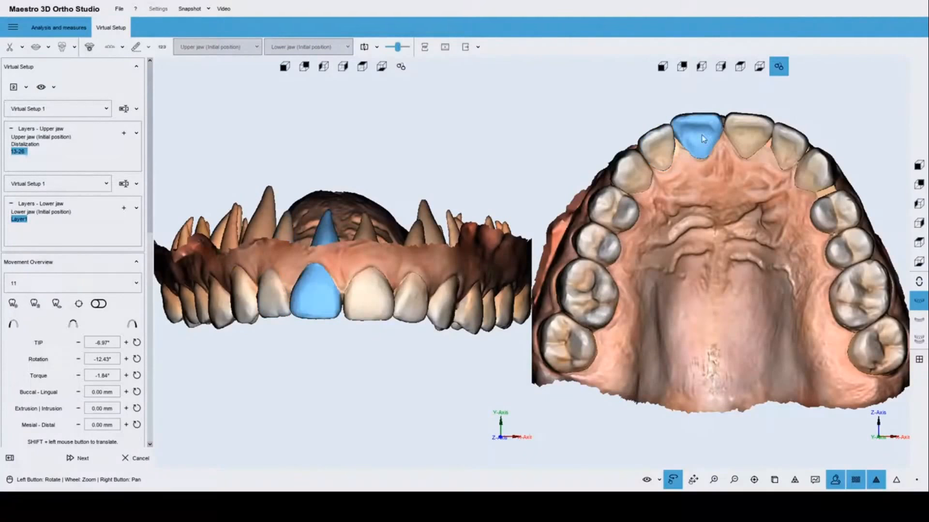
left_click_drag(708, 151, 695, 137)
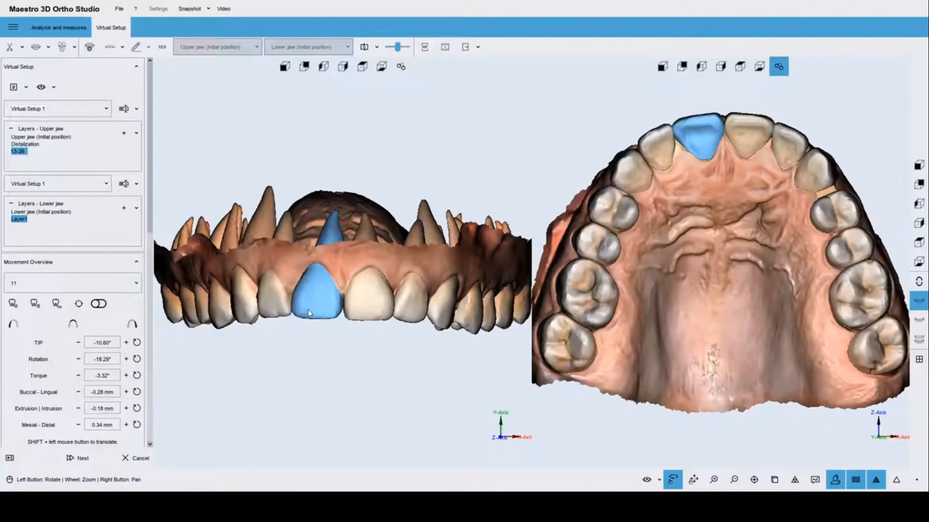
left_click_drag(308, 313, 345, 291)
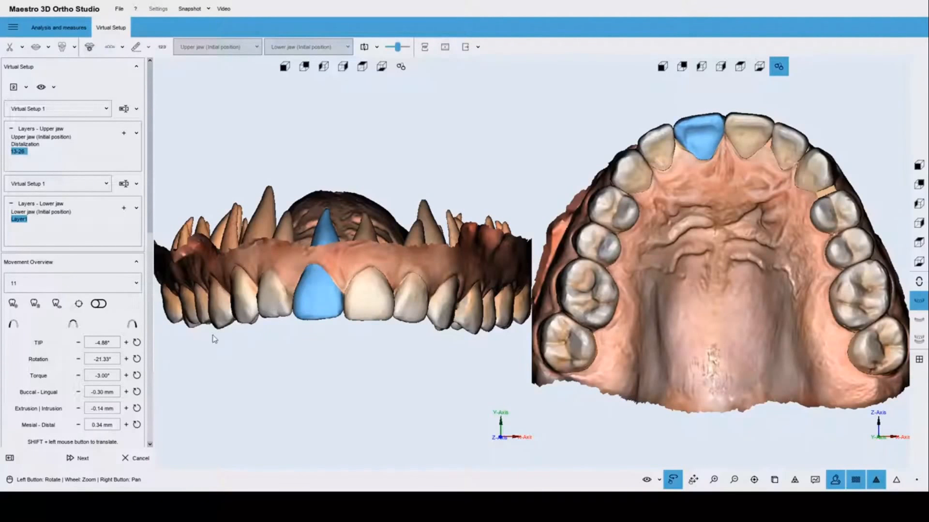
Select the six upper front teeth as a group and shift them slightly downward.
left_click(72, 324)
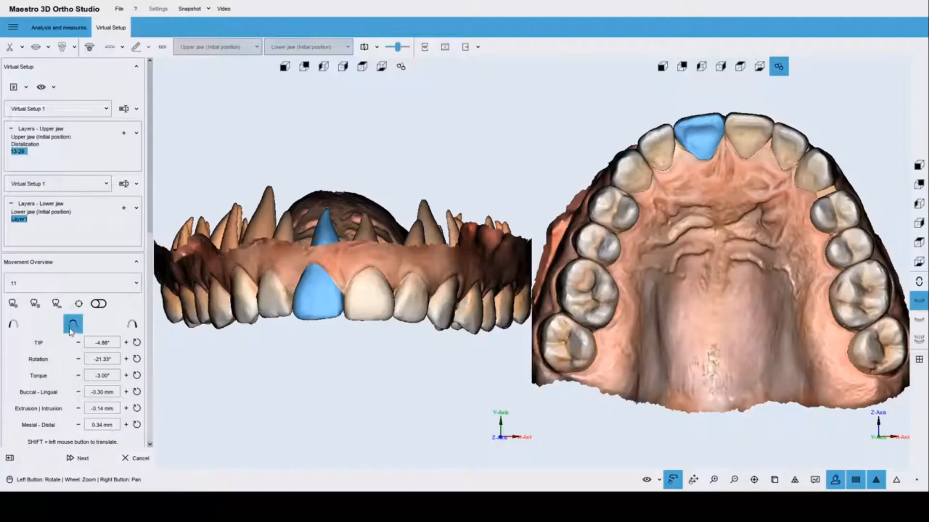
left_click(72, 328)
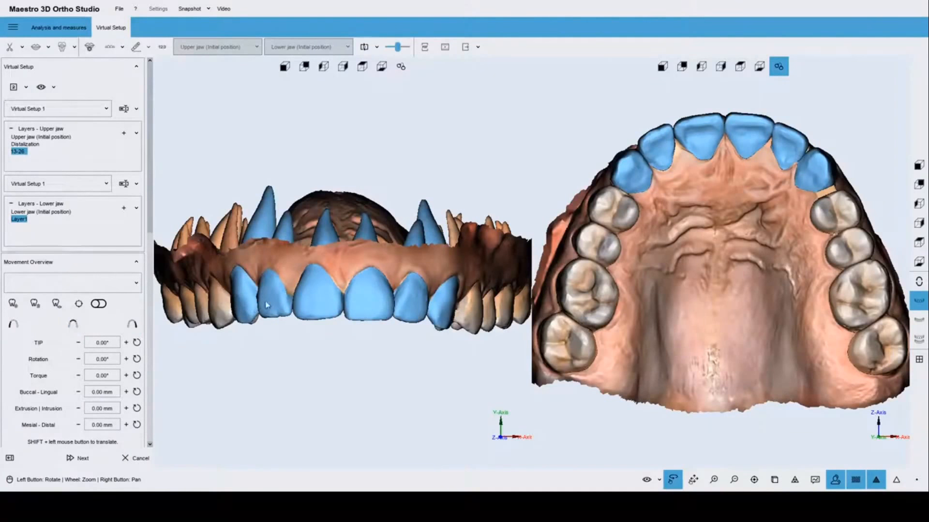
left_click_drag(321, 299, 320, 303, "shift")
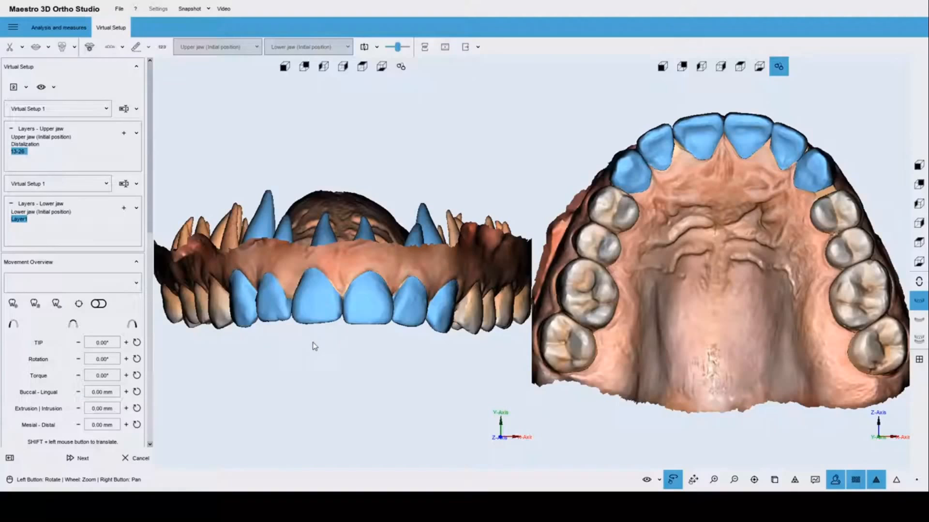
Reposition incisor 21 and canine 23 individually, then select lateral incisor 22.
left_click(314, 347)
left_click(366, 322)
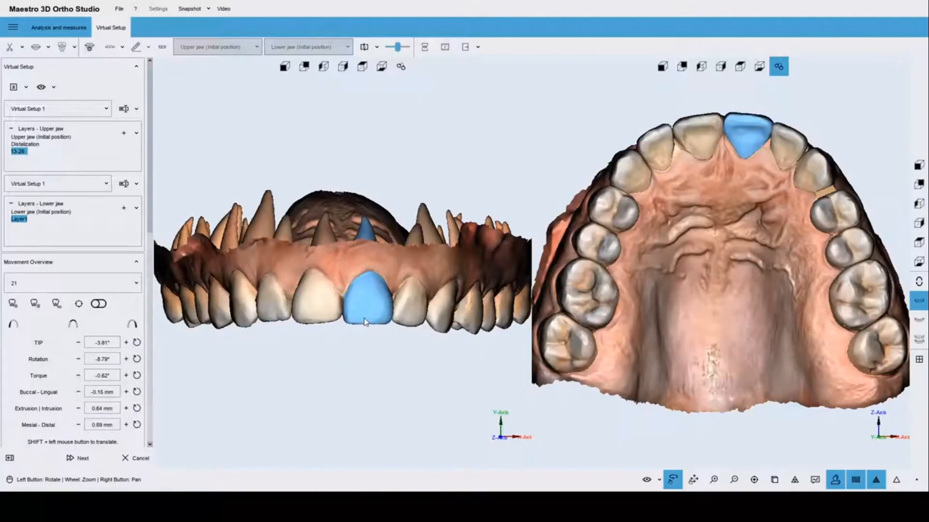
left_click_drag(365, 323, 337, 337, "shift")
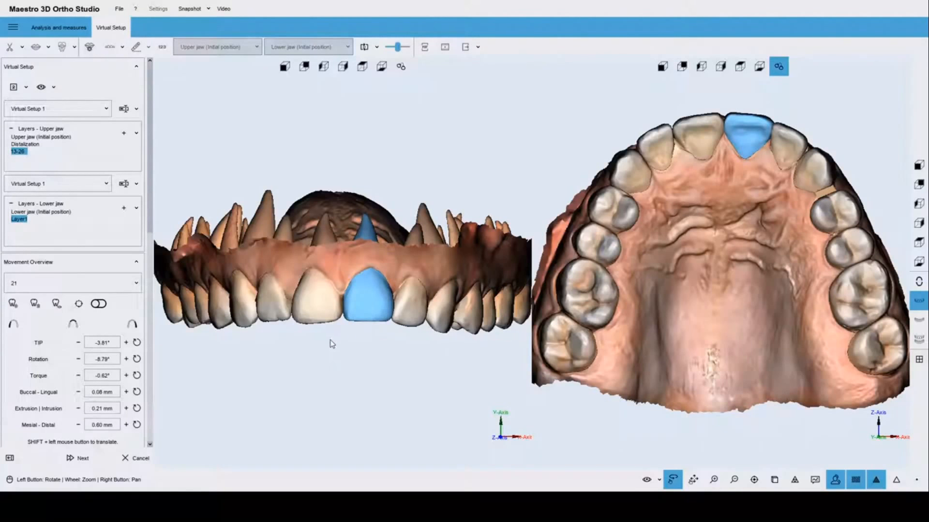
left_click(815, 170)
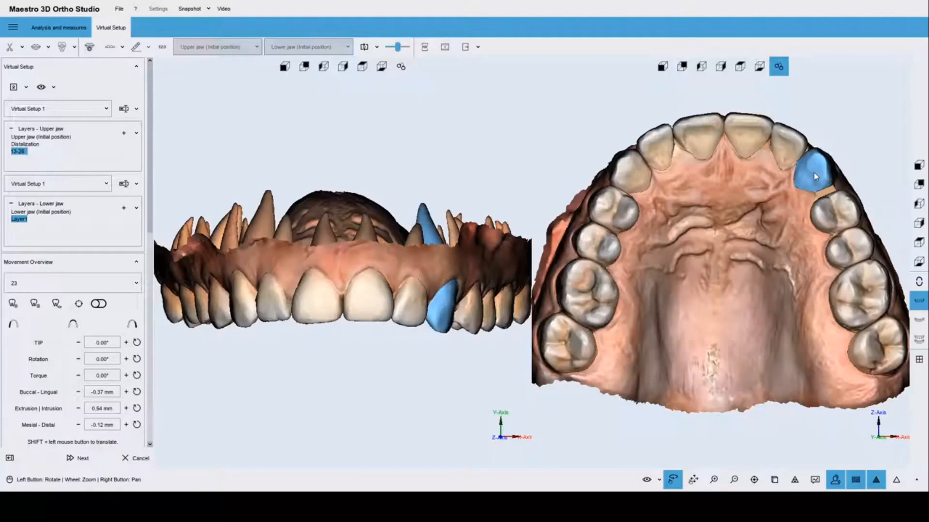
left_click_drag(813, 174, 791, 155, "shift")
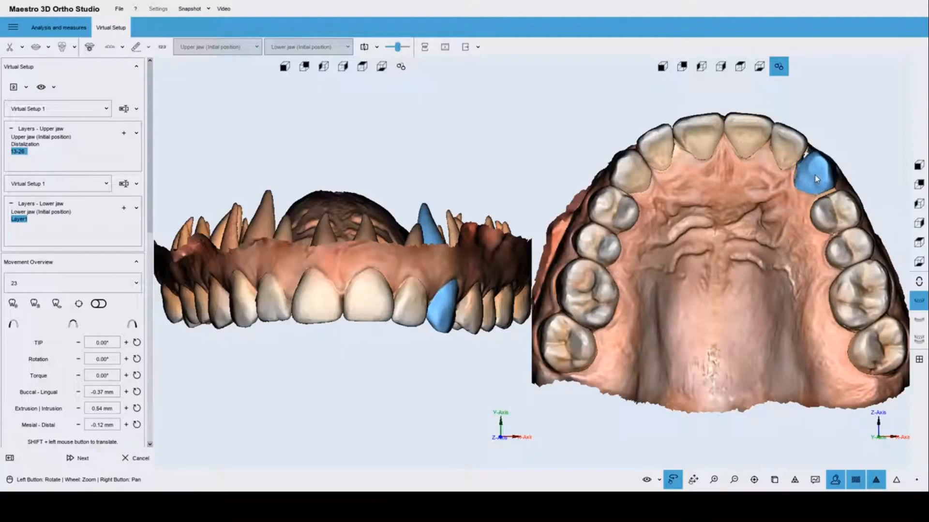
left_click(790, 149)
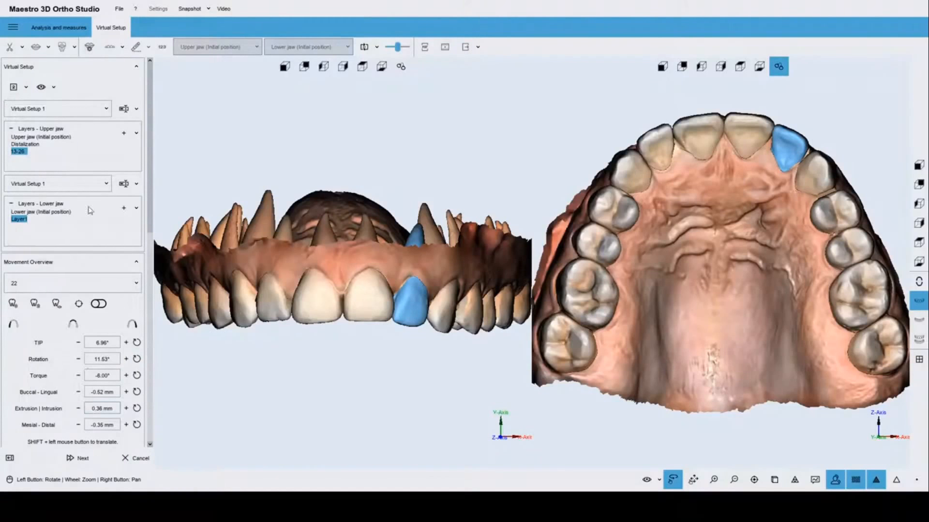
left_click(26, 88)
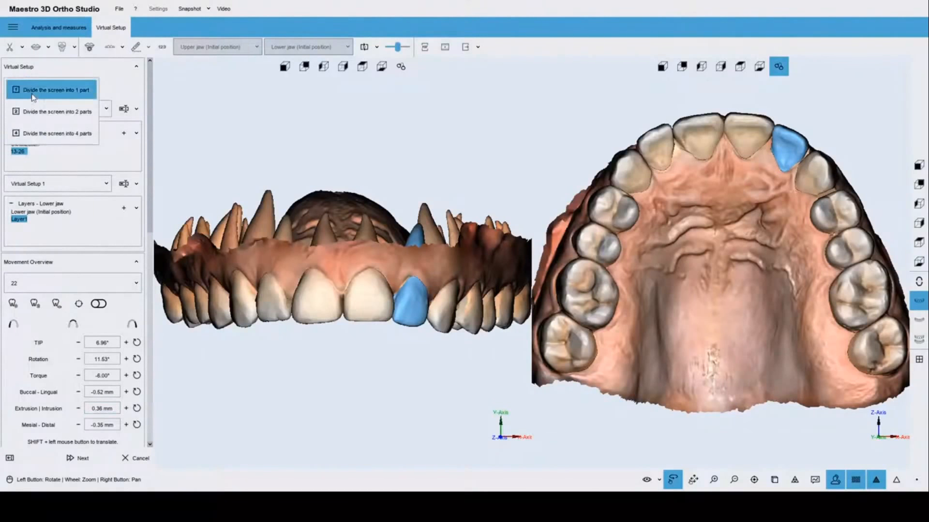
Show the upper arch in a single occlusal view and play the tooth-movement animation.
left_click(33, 95)
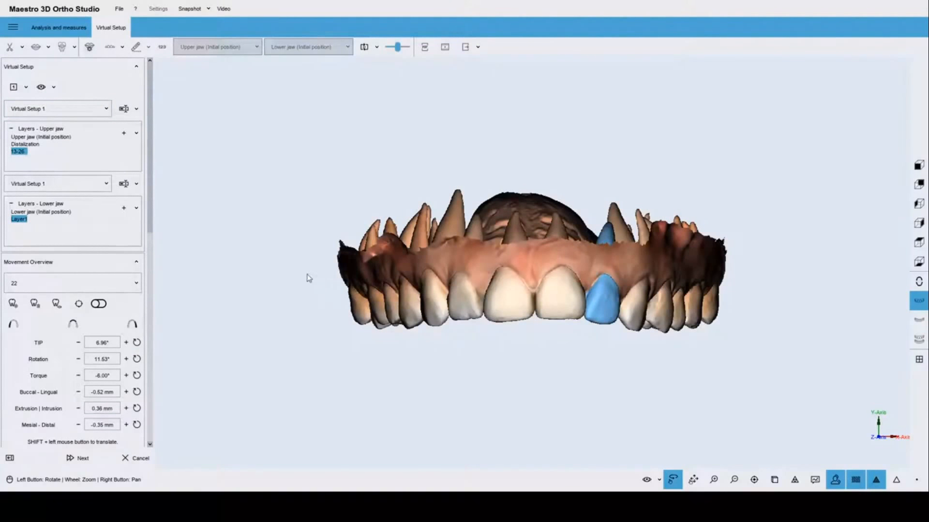
left_click(918, 264)
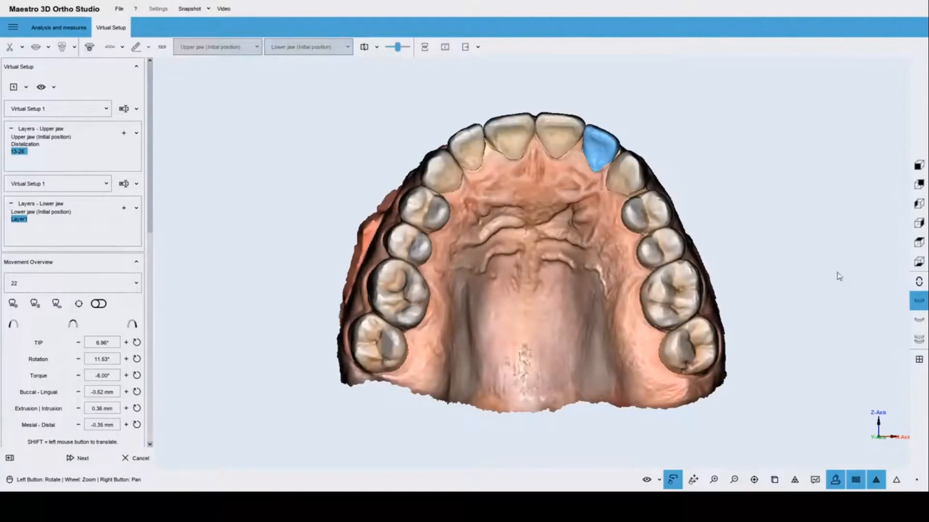
left_click(364, 51)
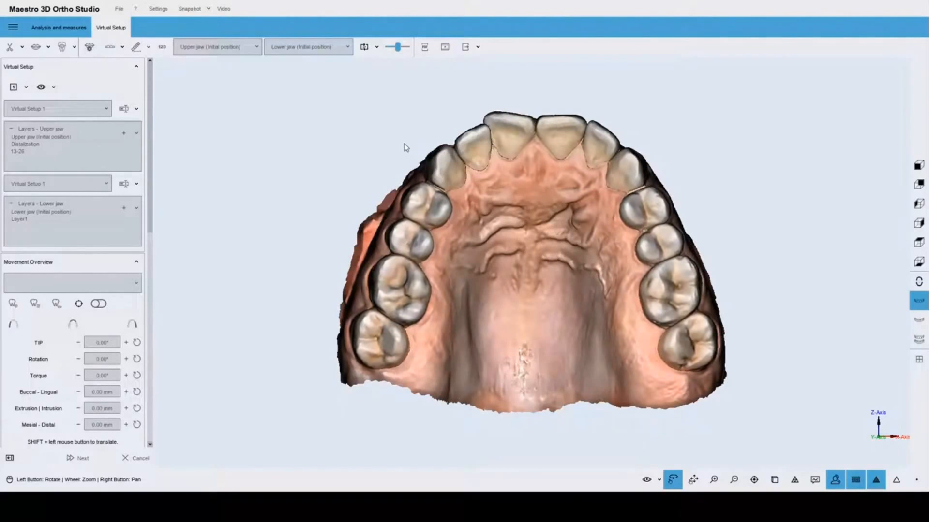
Replay the looping tooth-movement animation, then dismiss the playback choices without picking one.
left_click(363, 48)
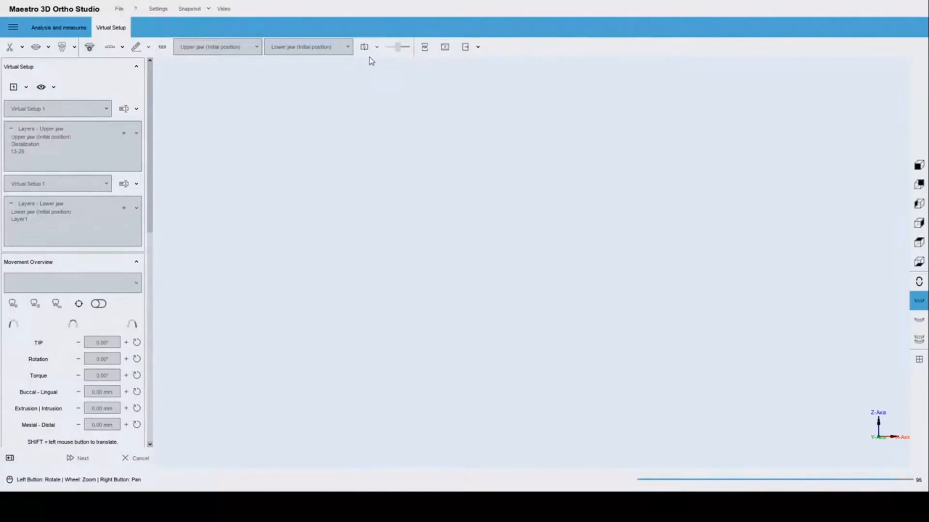
left_click(376, 47)
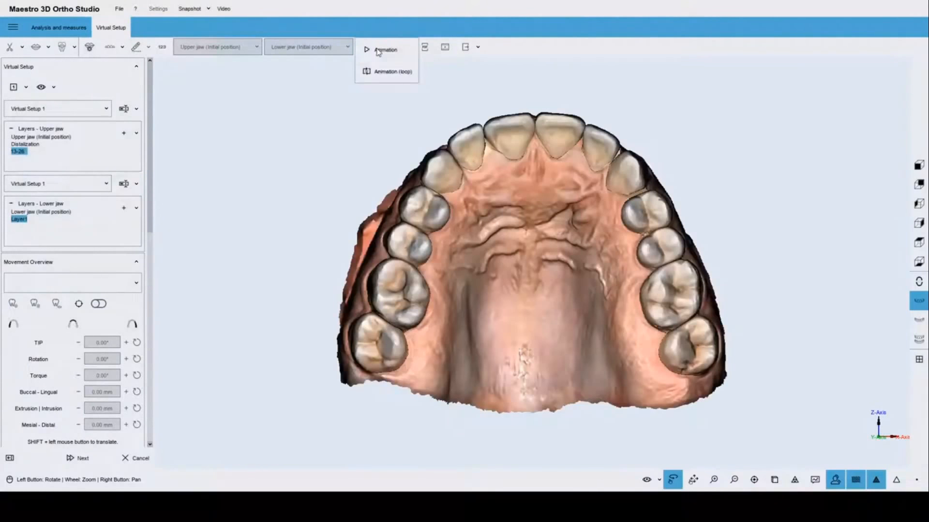
left_click(353, 131)
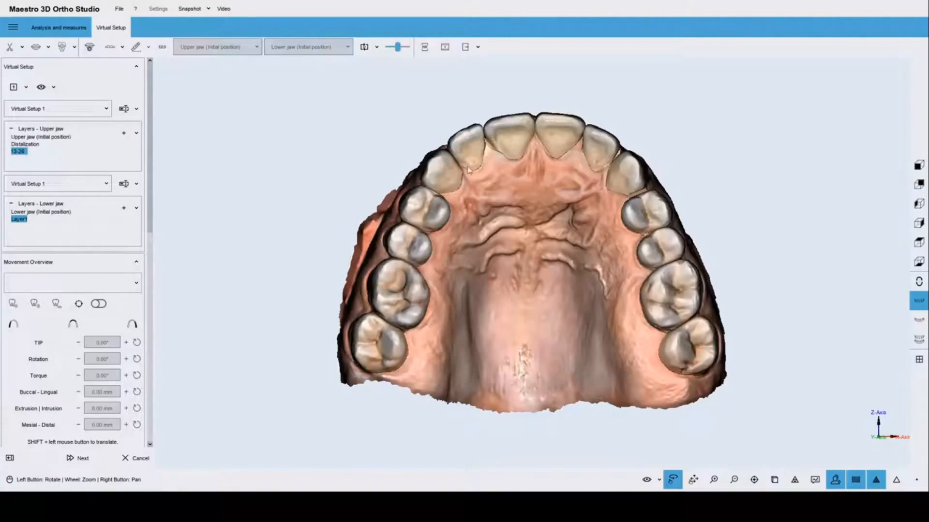
left_click_drag(469, 170, 497, 320)
scroll(501, 312, "down", 2)
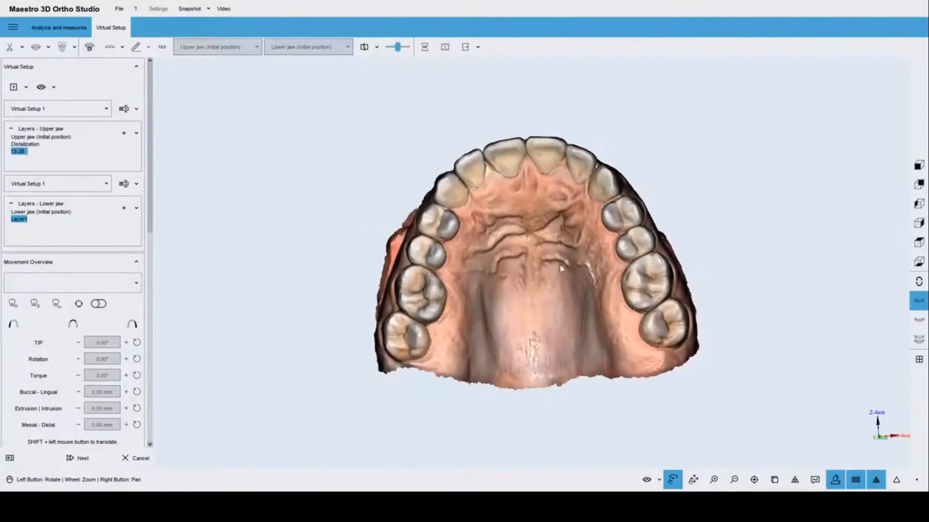
left_click_drag(556, 264, 563, 285)
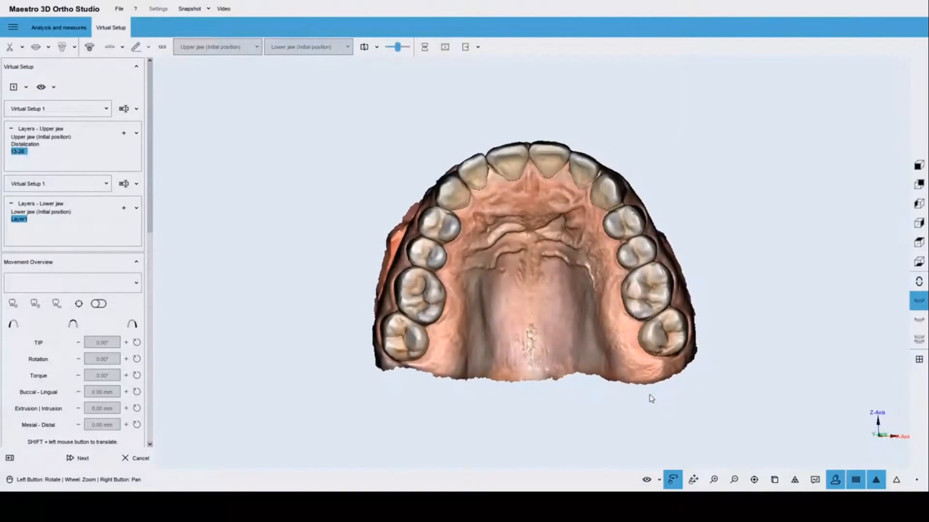
left_click_drag(548, 290, 542, 402)
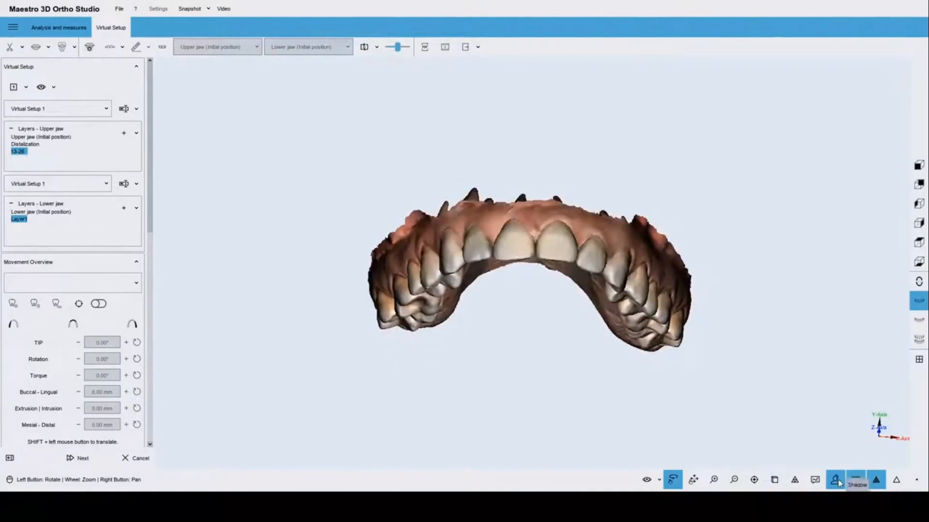
left_click(854, 480)
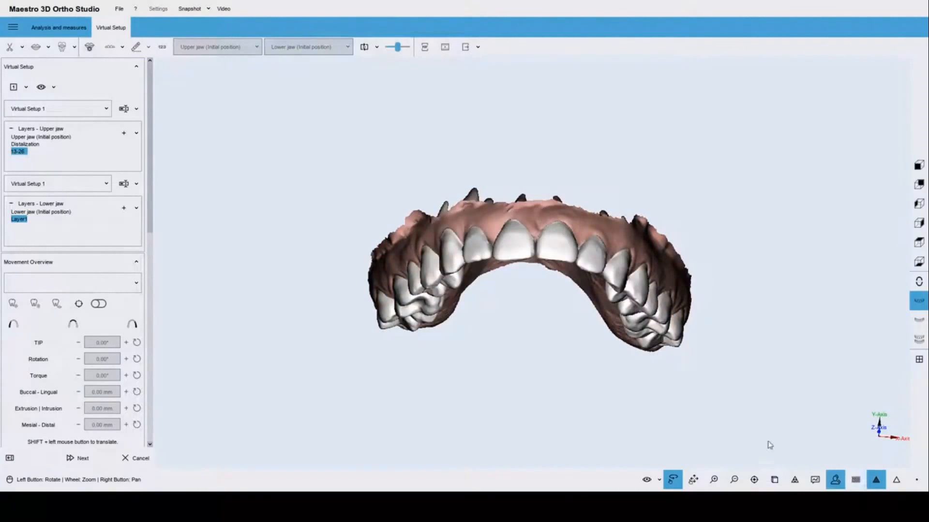
left_click_drag(541, 276, 568, 243)
scroll(588, 307, "up", 3)
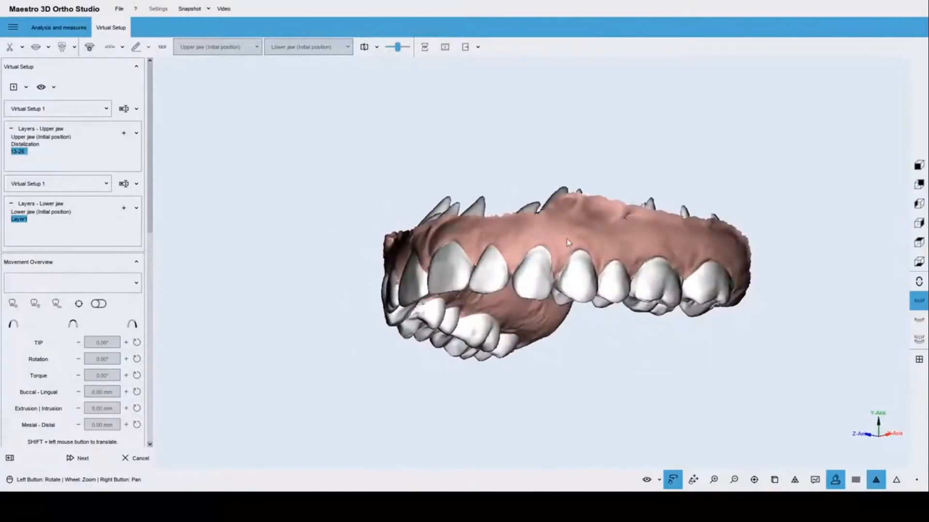
left_click_drag(495, 259, 611, 277)
left_click(858, 484)
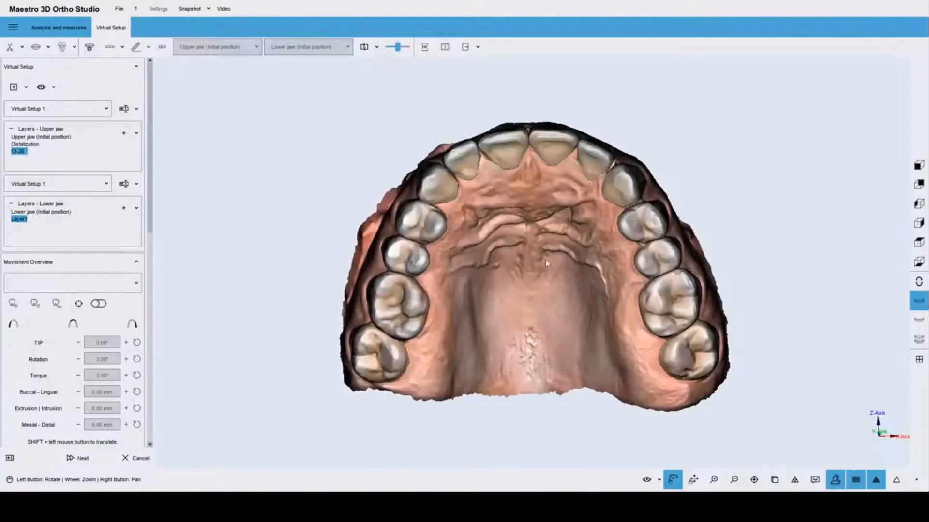
mouse_move(545, 259)
left_mouse_down()
mouse_move(538, 273)
mouse_move(530, 249)
left_mouse_up()
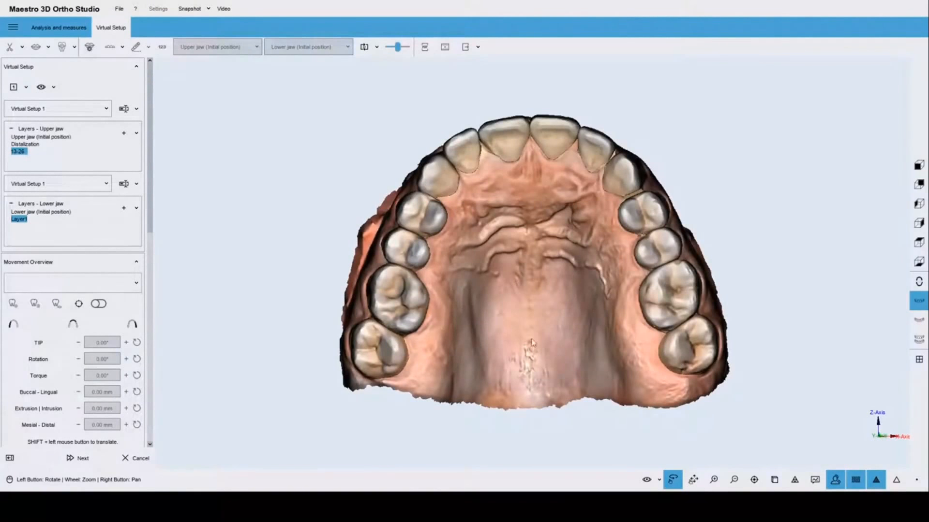
Make the gingiva semi-transparent in the layer list and view the arch at an angle.
left_click(660, 482)
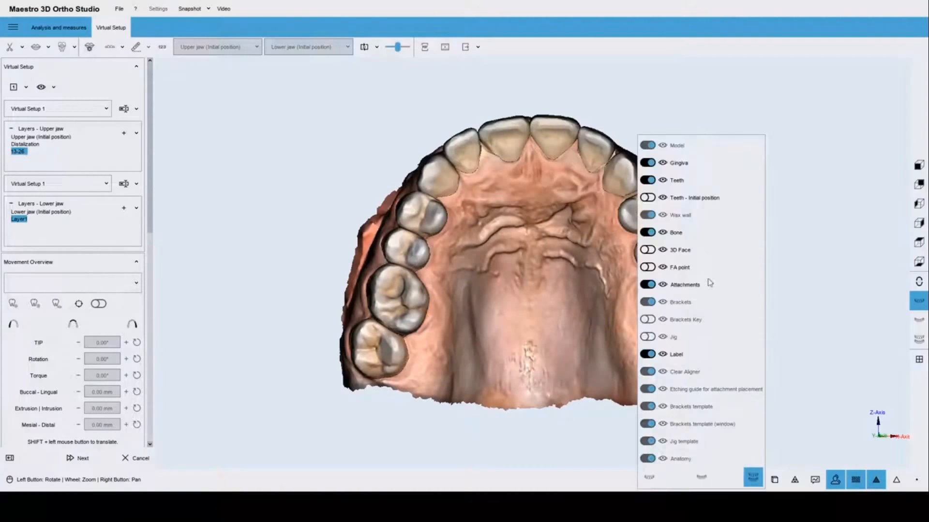
mouse_move(681, 166)
left_click_drag(760, 163, 722, 173)
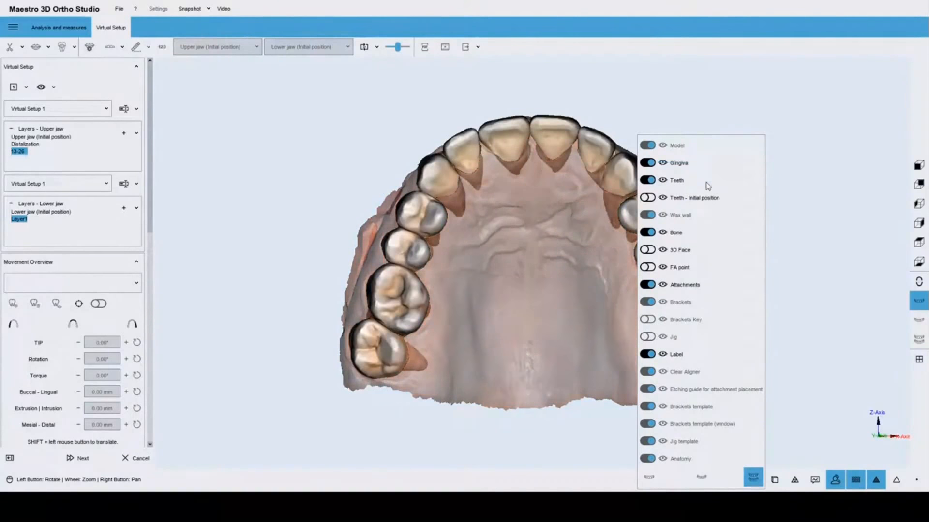
left_click_drag(518, 144, 577, 293)
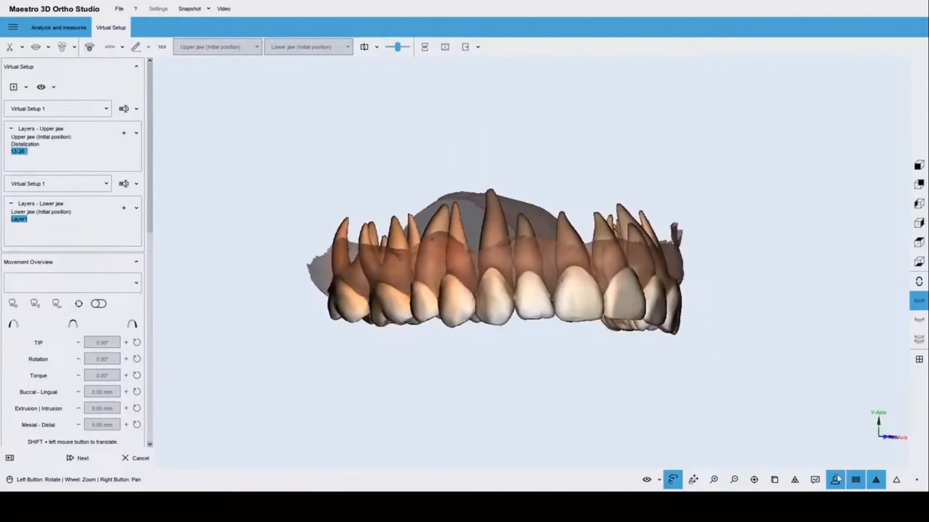
Render white crowns on opaque gums and orbit to a straight occlusal view of the palate.
left_click(856, 480)
left_click_drag(637, 284, 530, 190)
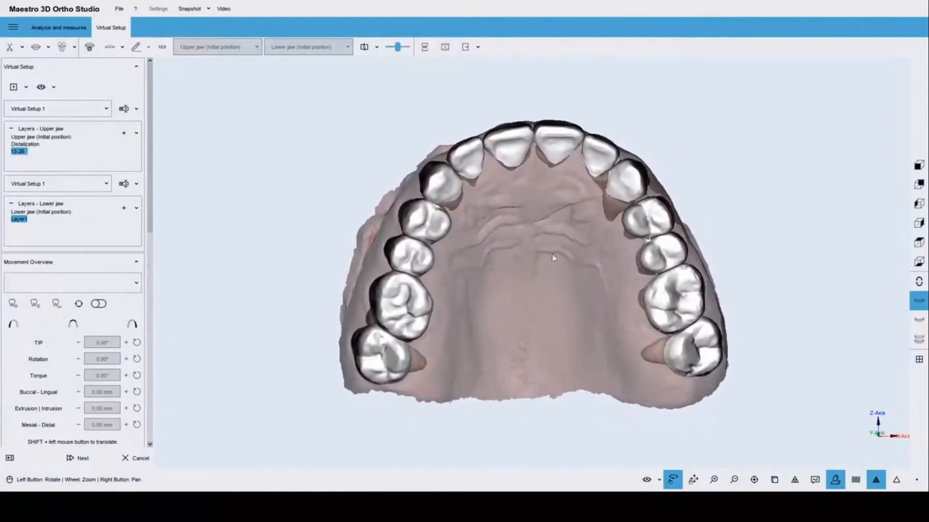
left_click_drag(555, 257, 544, 297)
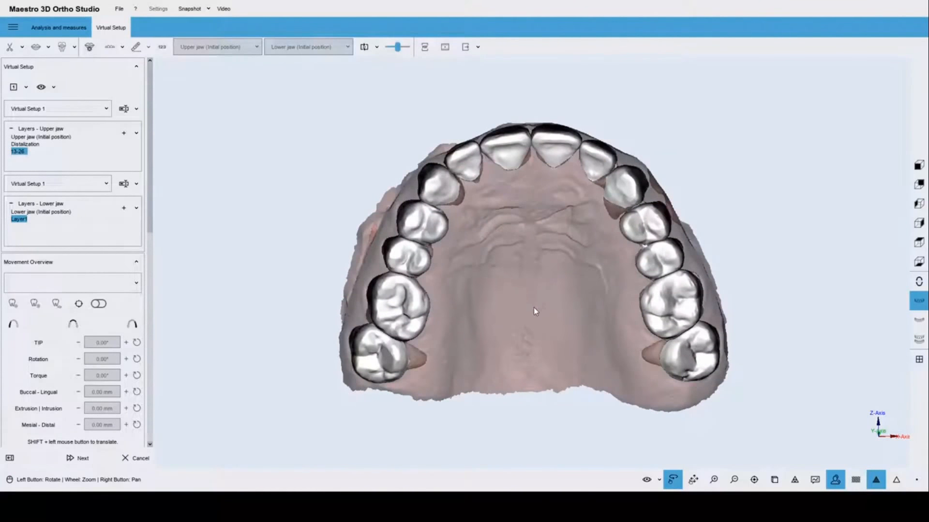
left_click(659, 480)
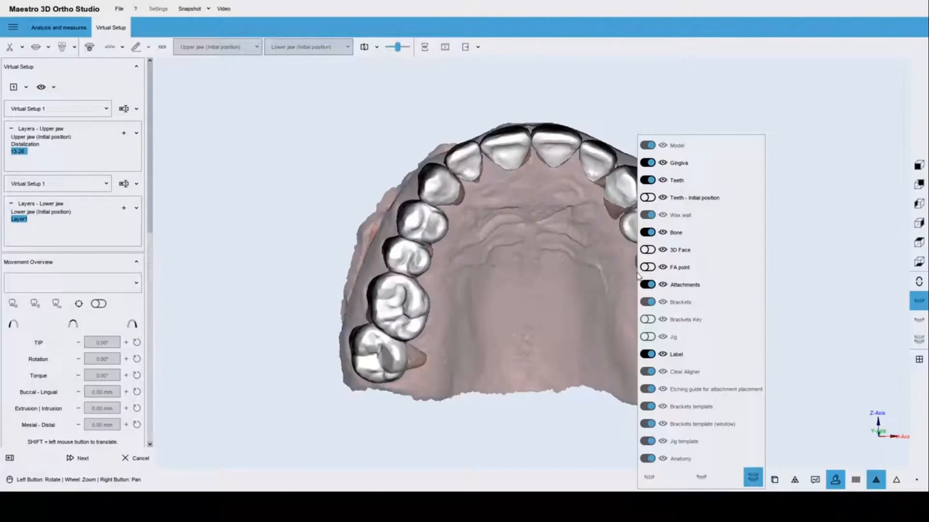
left_click(526, 289)
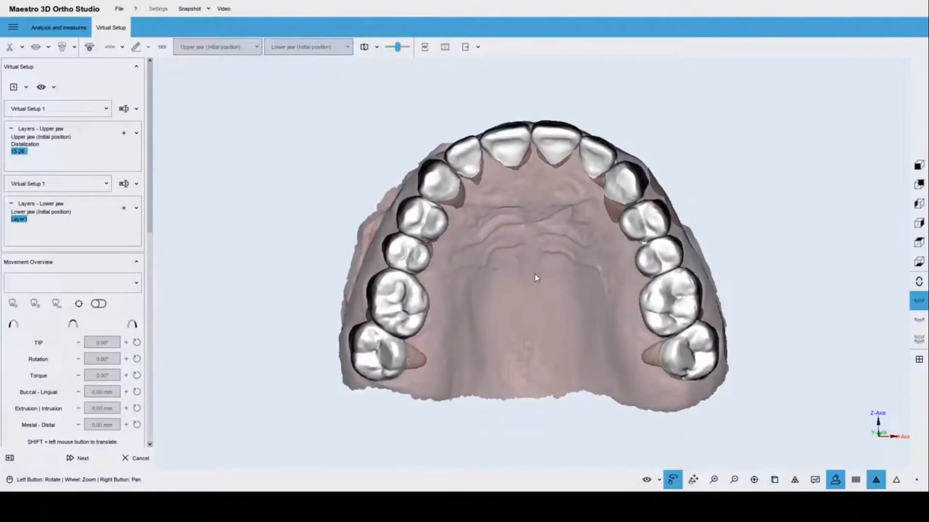
mouse_move(543, 263)
left_mouse_down()
mouse_move(556, 265)
mouse_move(547, 256)
left_mouse_up()
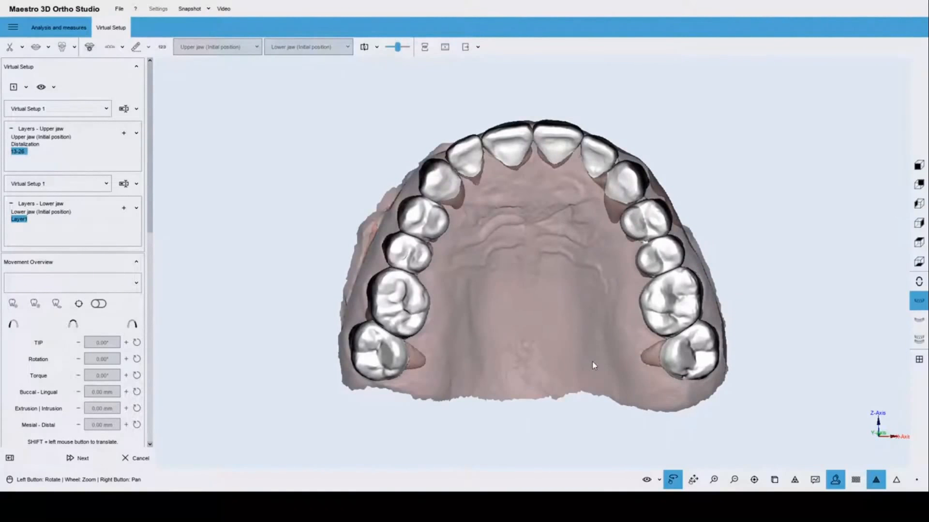
left_click(661, 481)
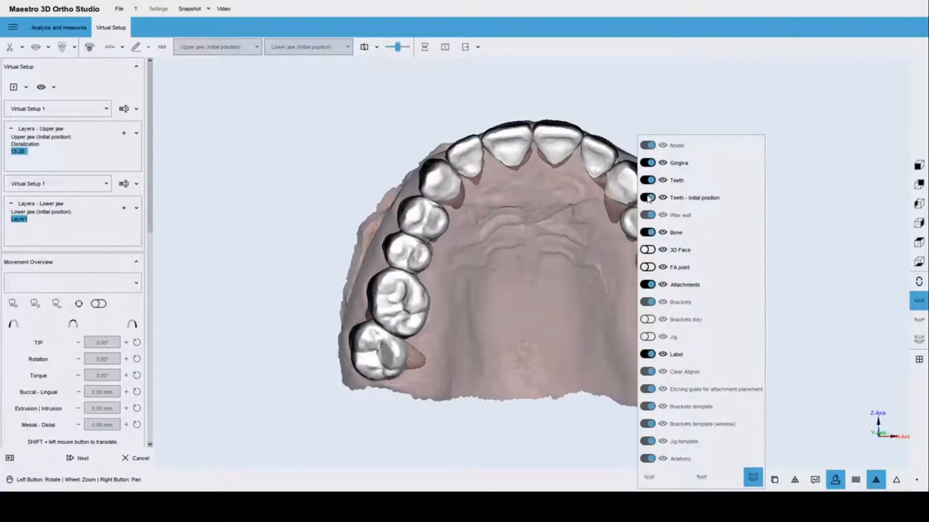
left_click_drag(664, 199, 757, 203)
left_click(587, 240)
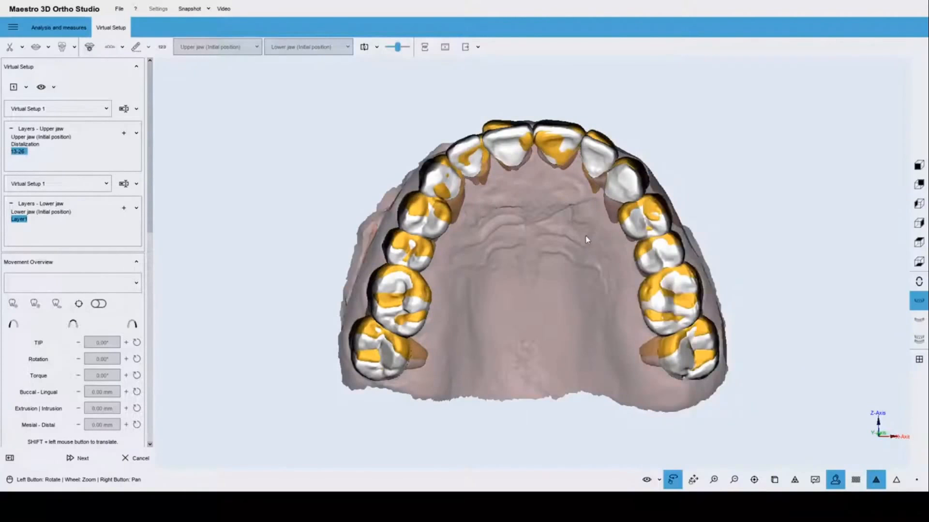
mouse_move(548, 233)
left_mouse_down()
mouse_move(548, 261)
mouse_move(557, 217)
left_mouse_up()
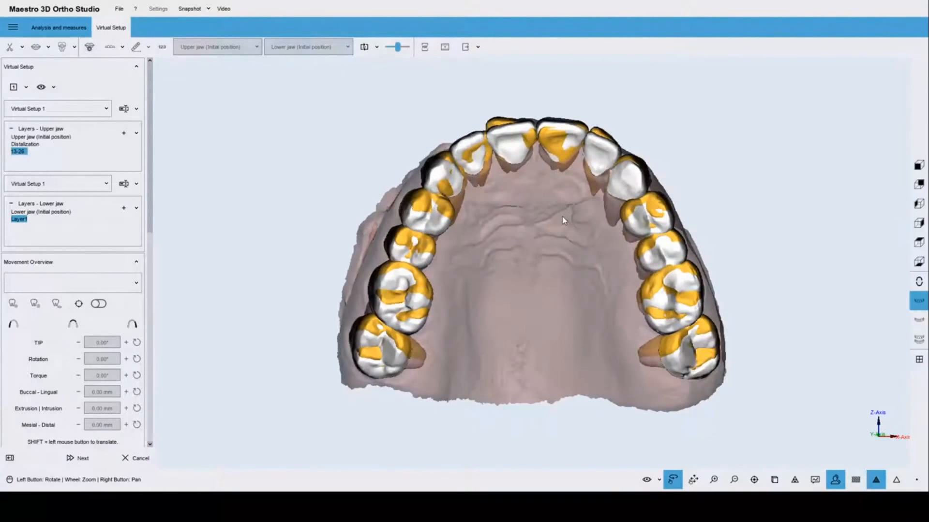
left_click_drag(563, 220, 518, 266)
left_click_drag(539, 233, 575, 289)
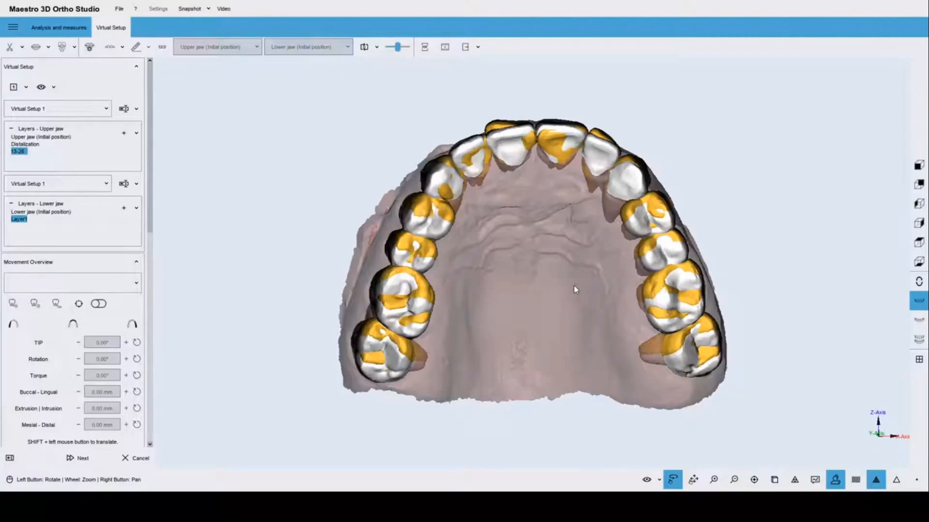
left_click_drag(563, 195, 543, 208)
left_click(660, 481)
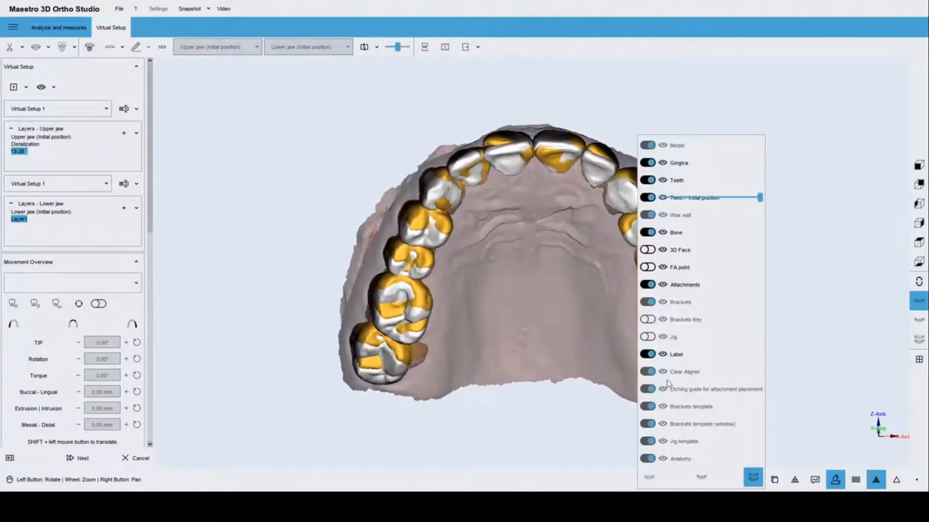
left_click(648, 198)
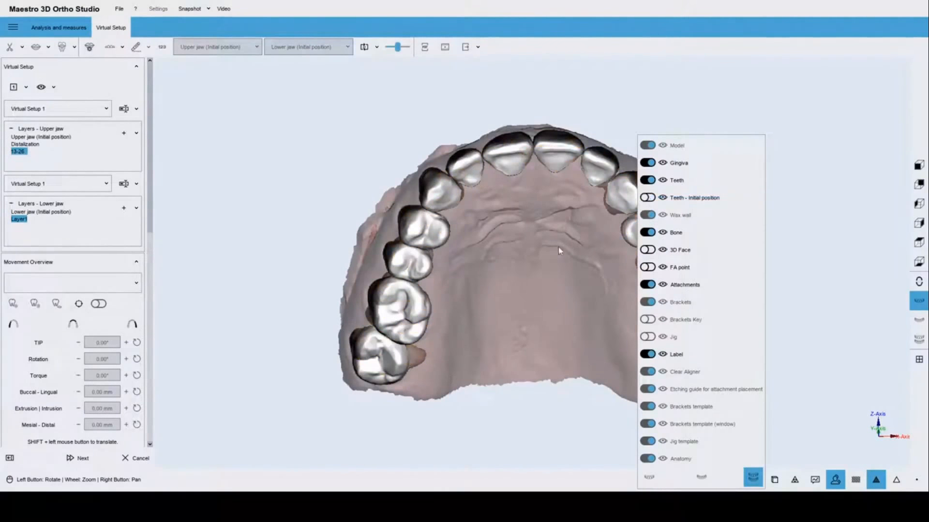
left_click_drag(558, 246, 513, 261)
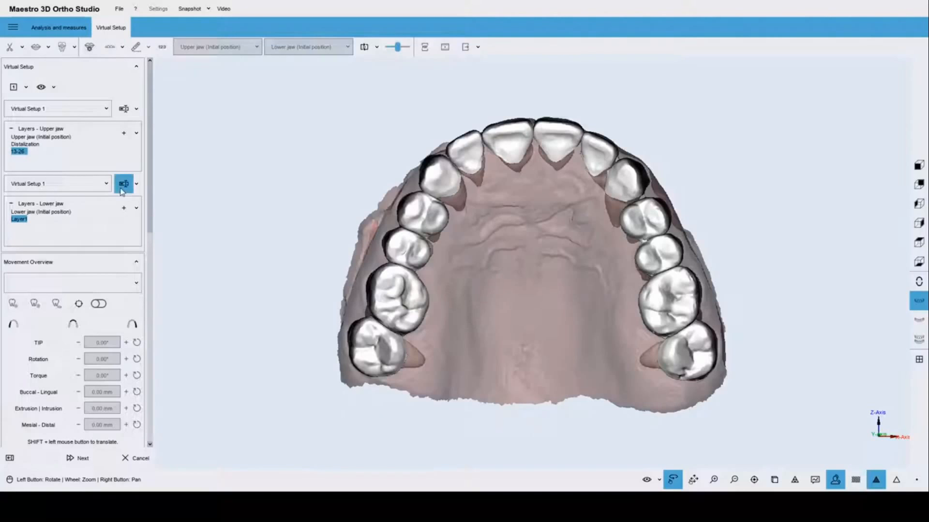
Expand the 2D images section in the left panel to reach the import options.
scroll(138, 285, "down", 5)
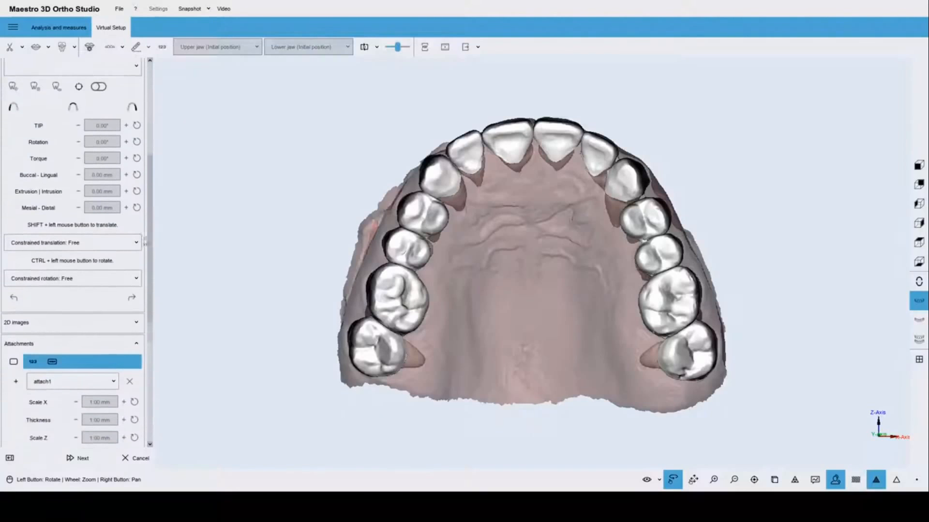
left_click(137, 282)
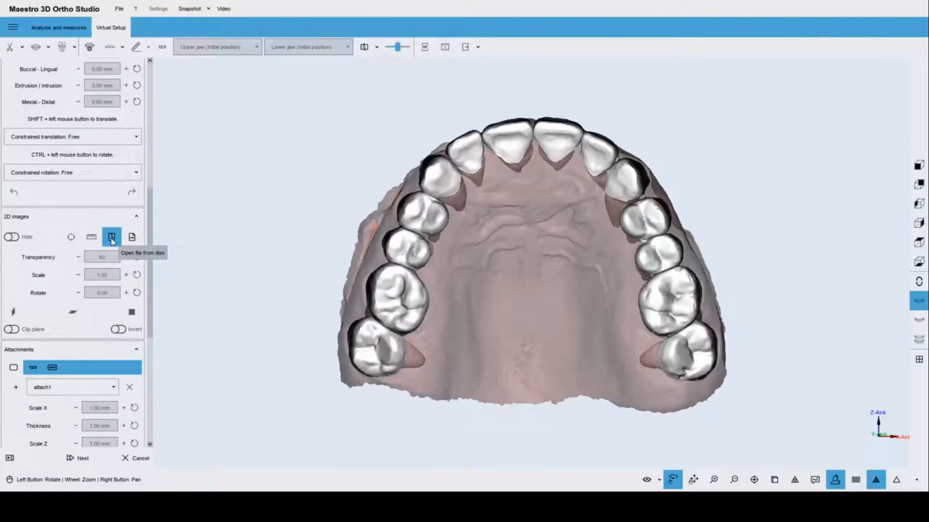
Import archform-trueform-58 from the library onto the upper jaw and snap to occlusal view.
left_click(132, 237)
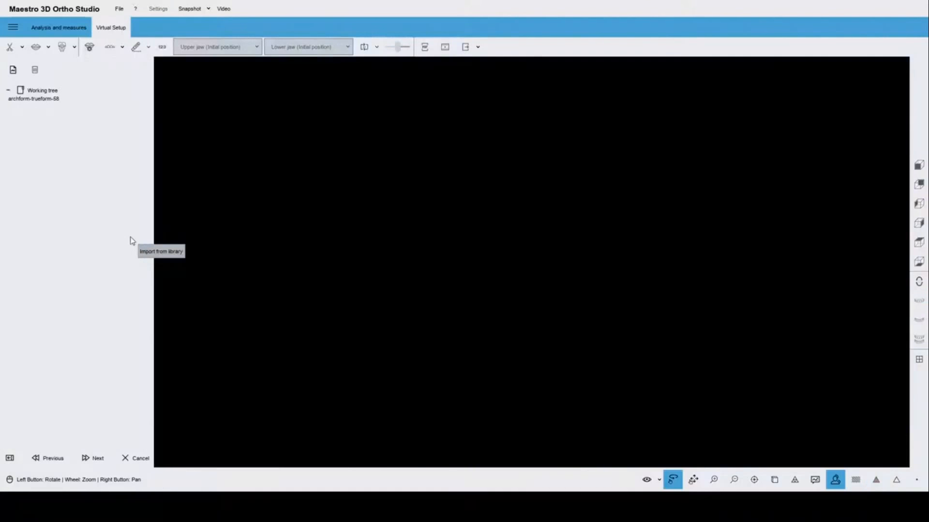
left_click(34, 99)
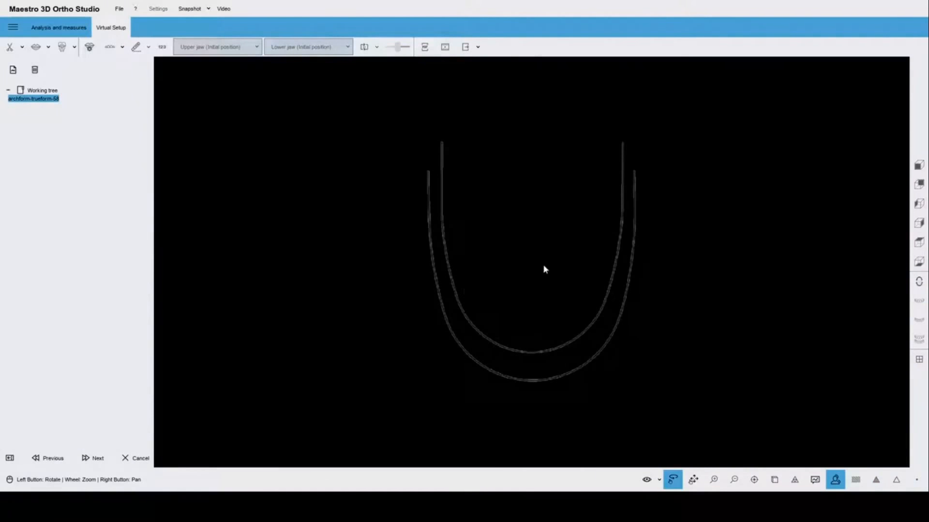
left_click(93, 457)
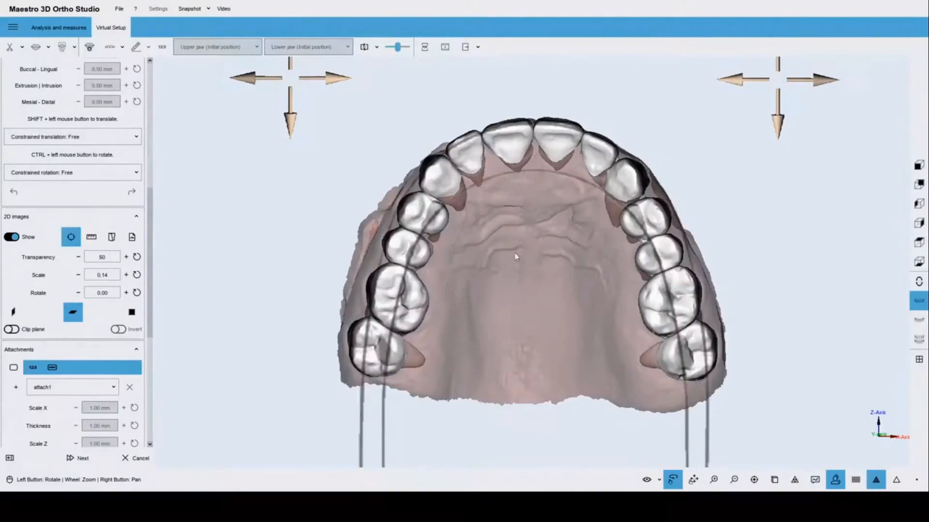
left_click_drag(533, 229, 533, 262)
scroll(524, 222, "down", 3)
scroll(541, 346, "up", 3)
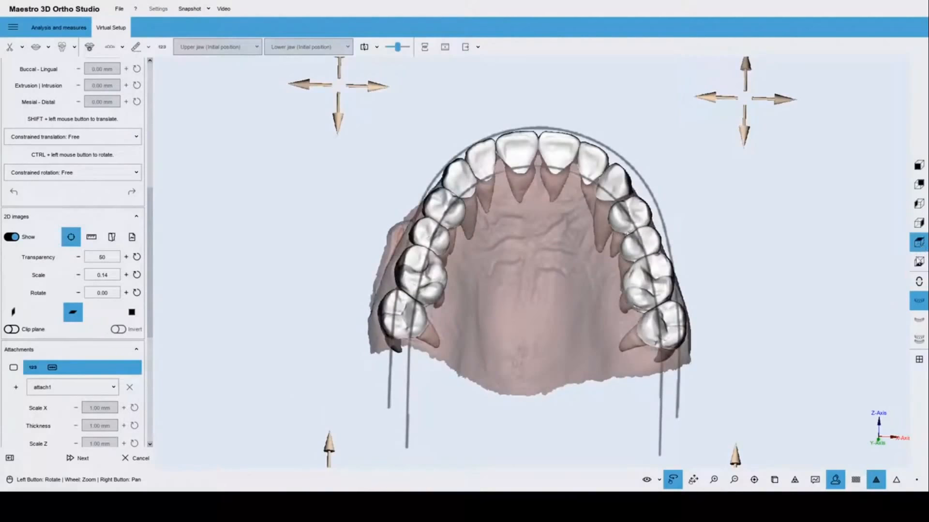
left_click(919, 243)
Nudge the left first premolar buccally and the right canine onto the arch form.
left_click(632, 182)
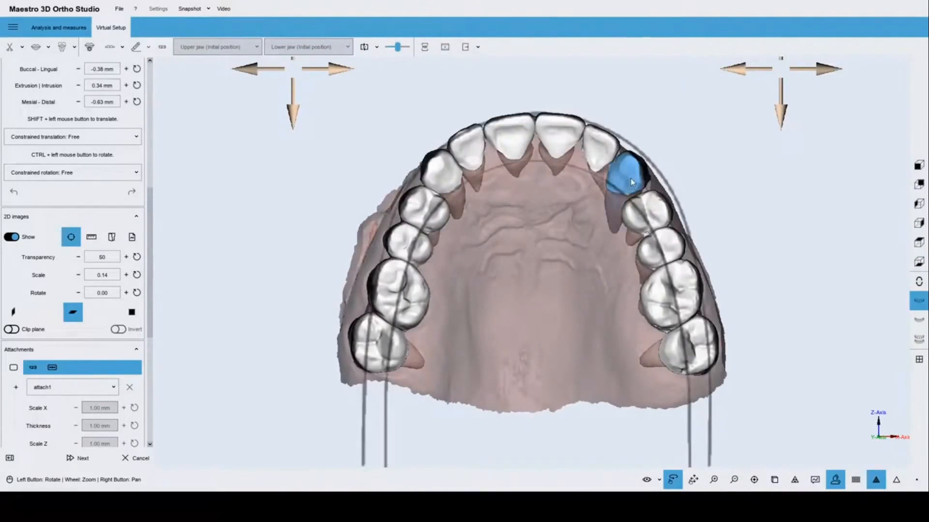
left_click(383, 293)
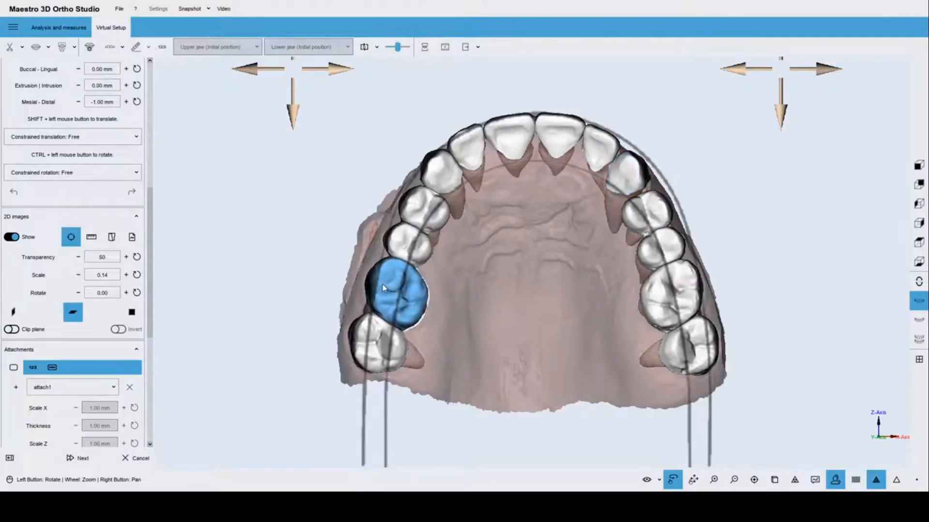
left_click(405, 241)
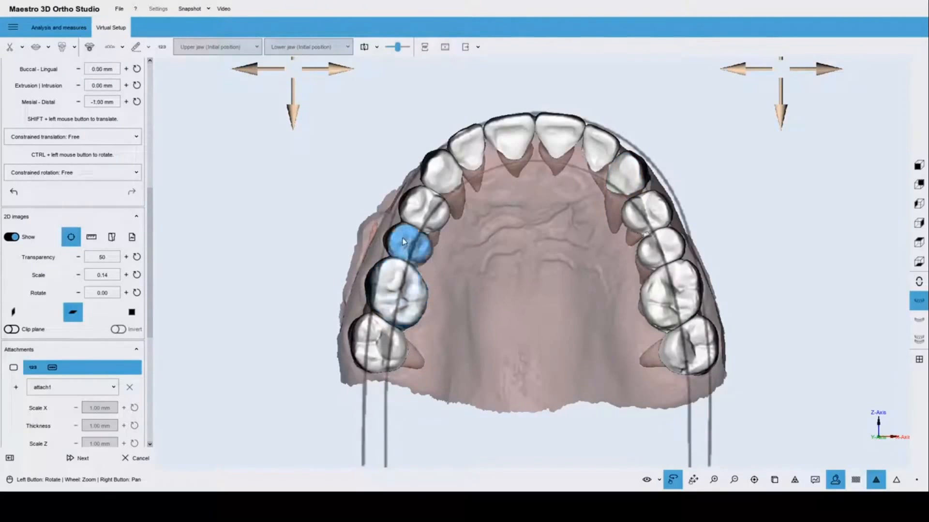
left_click(419, 214)
left_click_drag(416, 210, 415, 210, "shift")
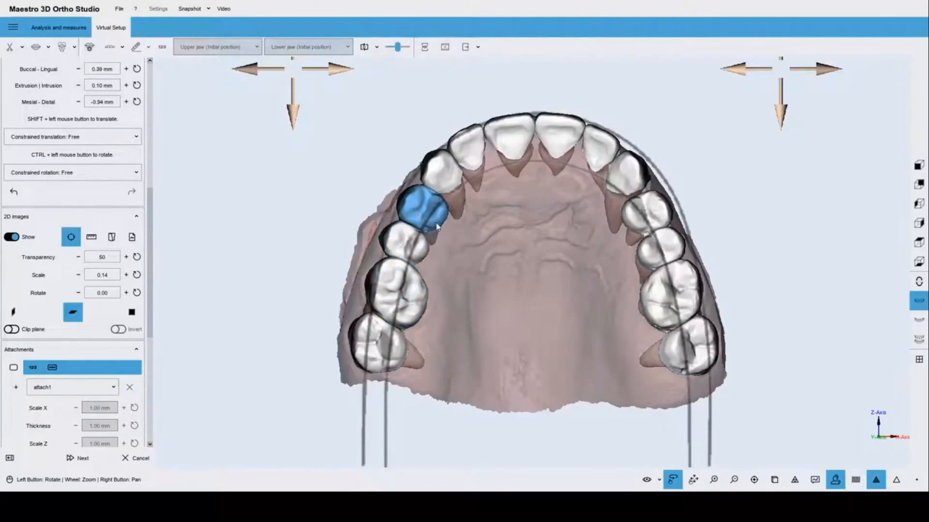
left_click(631, 180)
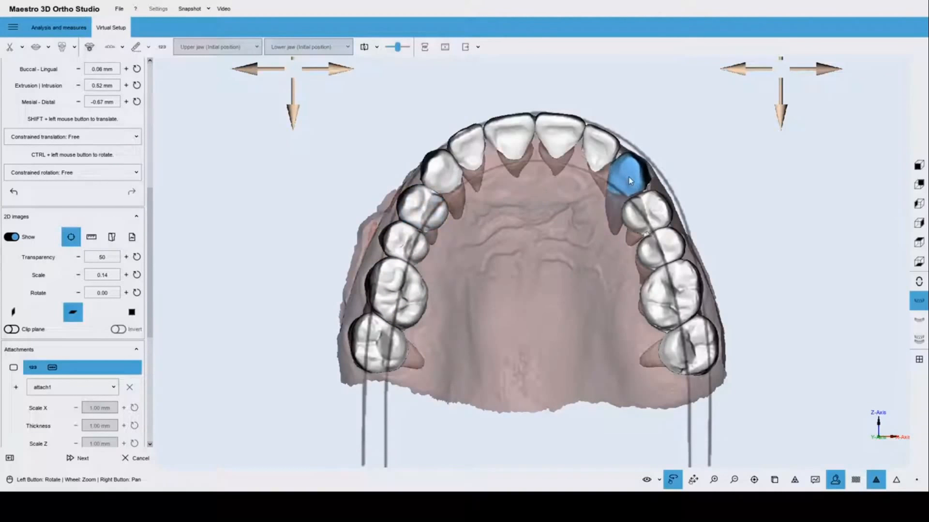
left_click_drag(629, 178, 628, 178, "shift")
Lower the arch form overlay slightly and check it from an oblique side view.
scroll(479, 200, "down", 1)
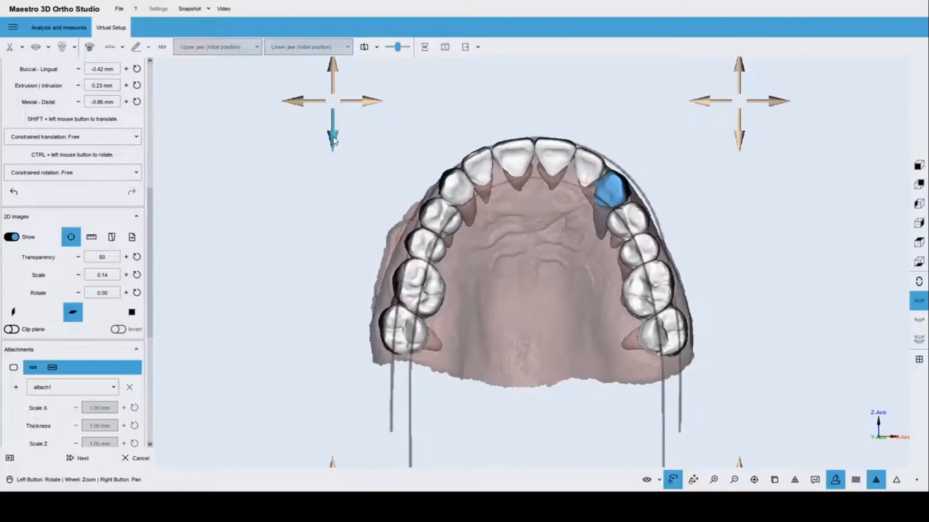
left_click_drag(334, 141, 334, 144)
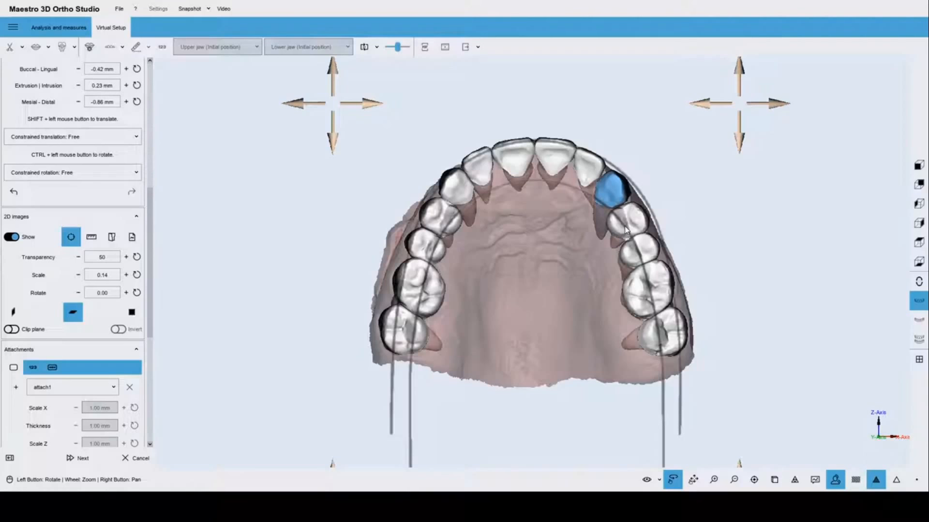
left_click_drag(569, 167, 555, 248)
scroll(537, 254, "down", 3)
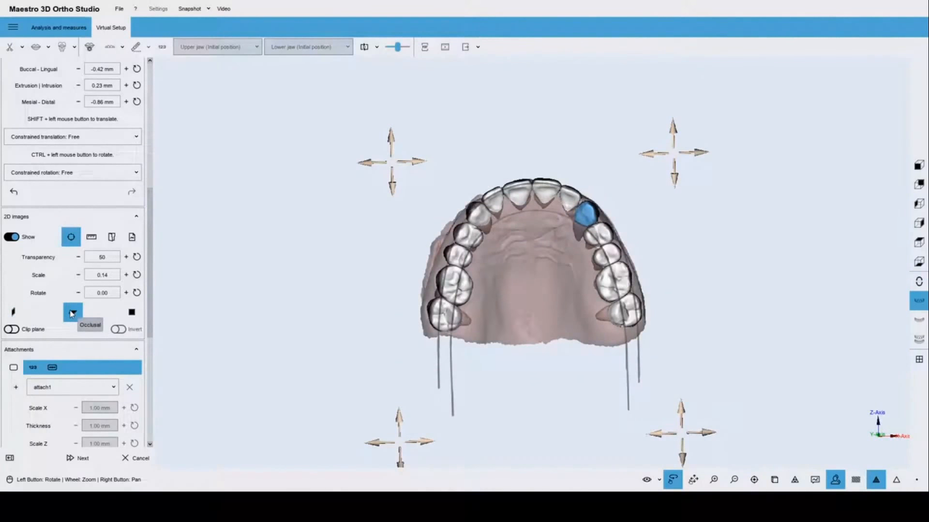
Try the 2D image side, frontal, occlusal and transversal orientations while orbiting the arch.
left_click(14, 314)
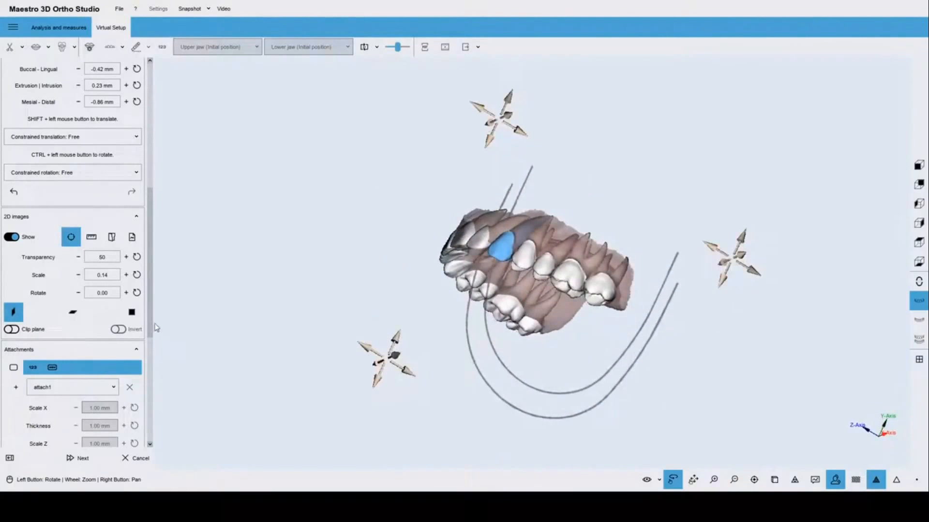
left_click(132, 312)
left_click_drag(443, 227, 540, 263)
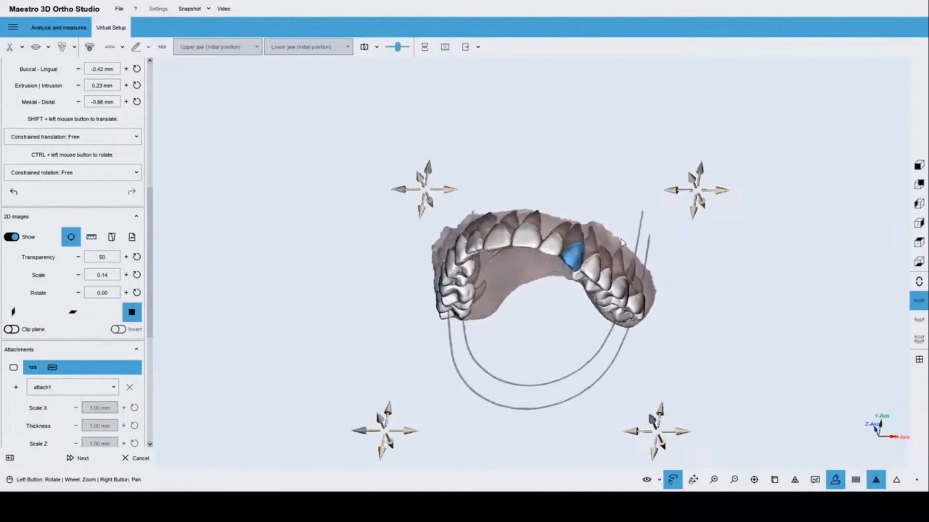
left_click_drag(619, 238, 604, 186)
left_click(73, 312)
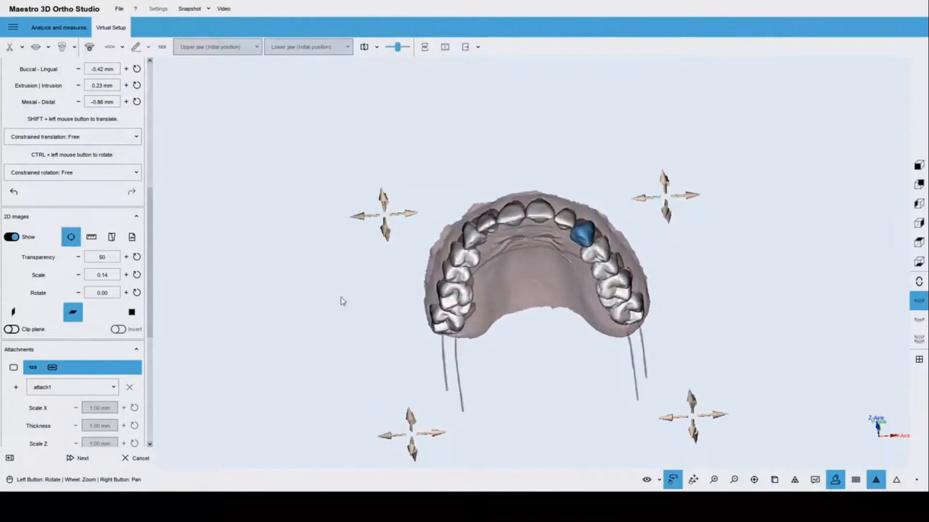
left_click_drag(530, 310, 437, 288)
scroll(590, 284, "up", 3)
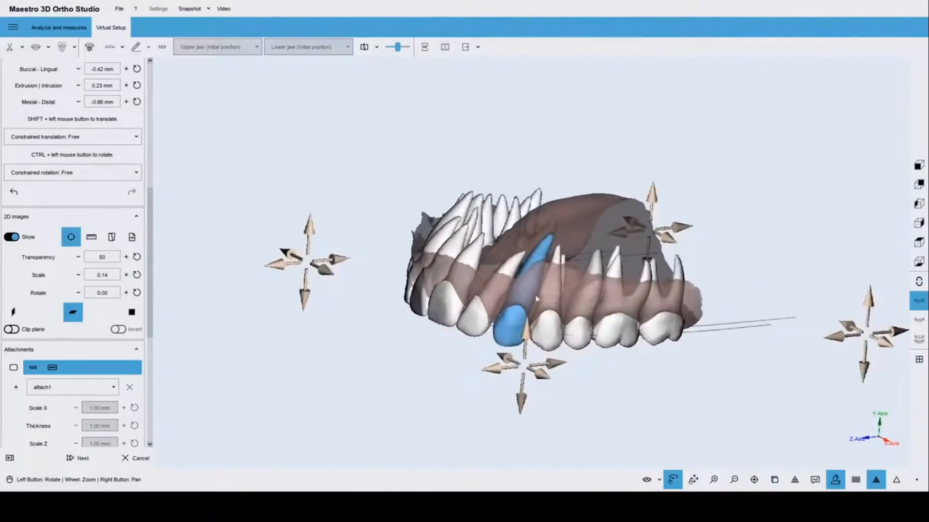
left_click_drag(590, 284, 509, 259)
left_click(129, 314)
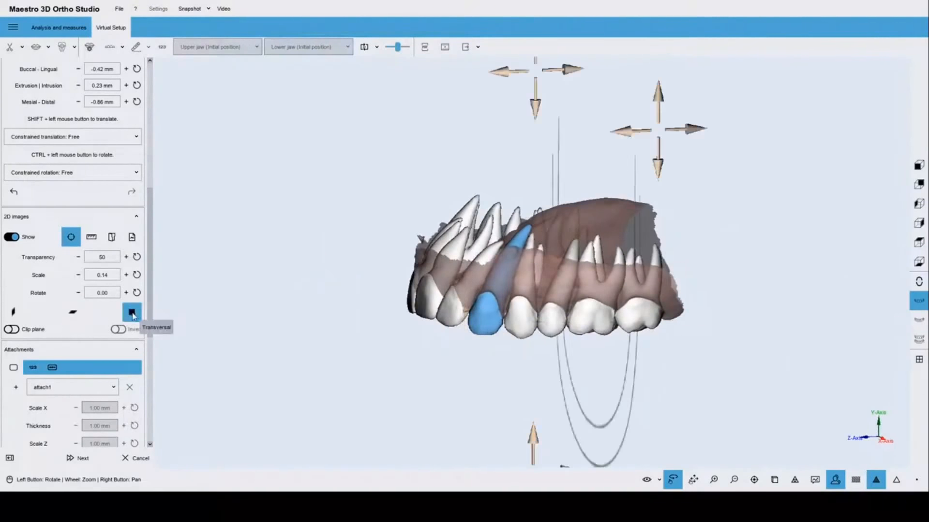
left_click(21, 312)
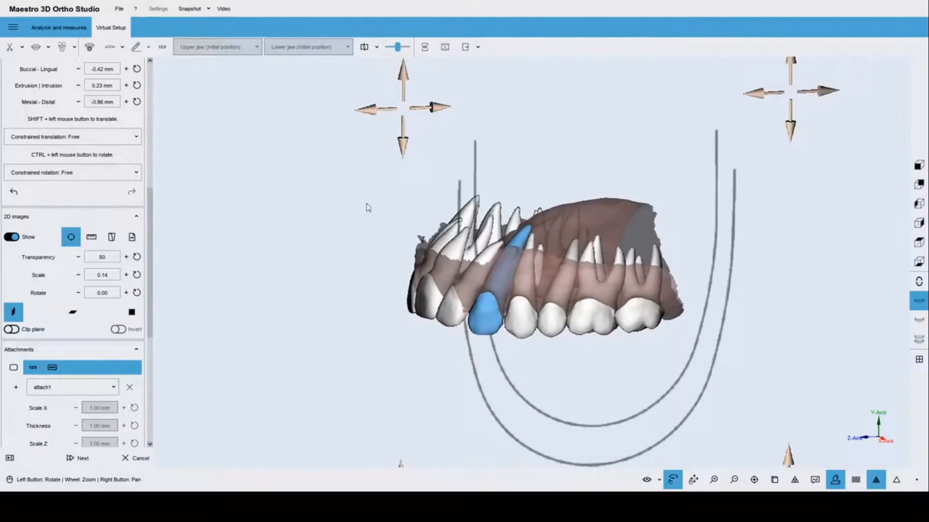
scroll(491, 203, "down", 3)
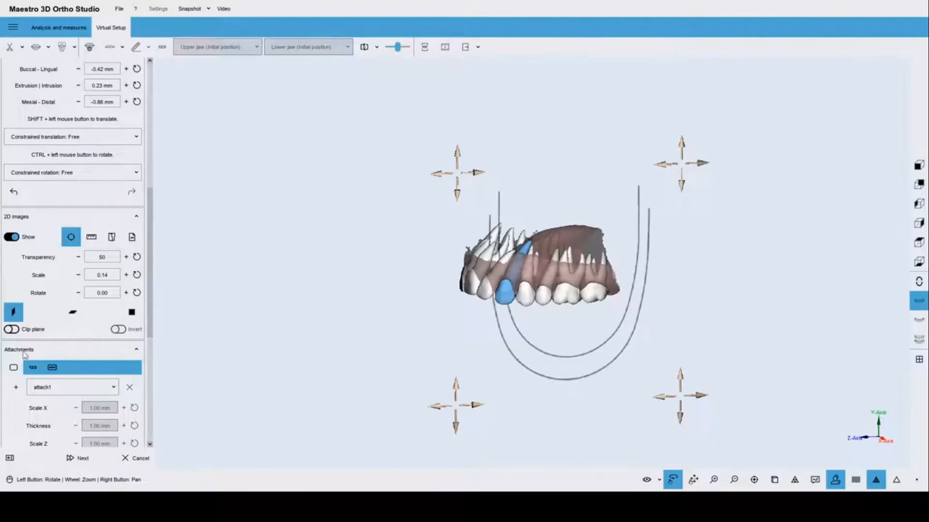
Clip the model at the 2D image plane, inspect both halves with Invert, then disable clipping.
left_click(13, 330)
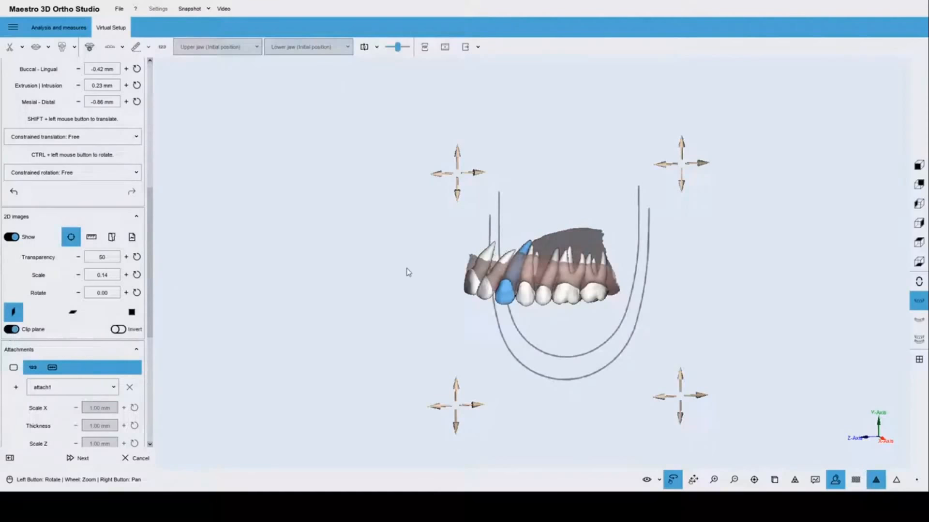
left_click_drag(406, 269, 731, 294)
left_click_drag(505, 274, 329, 267)
left_click_drag(584, 264, 521, 239)
scroll(576, 233, "up", 4)
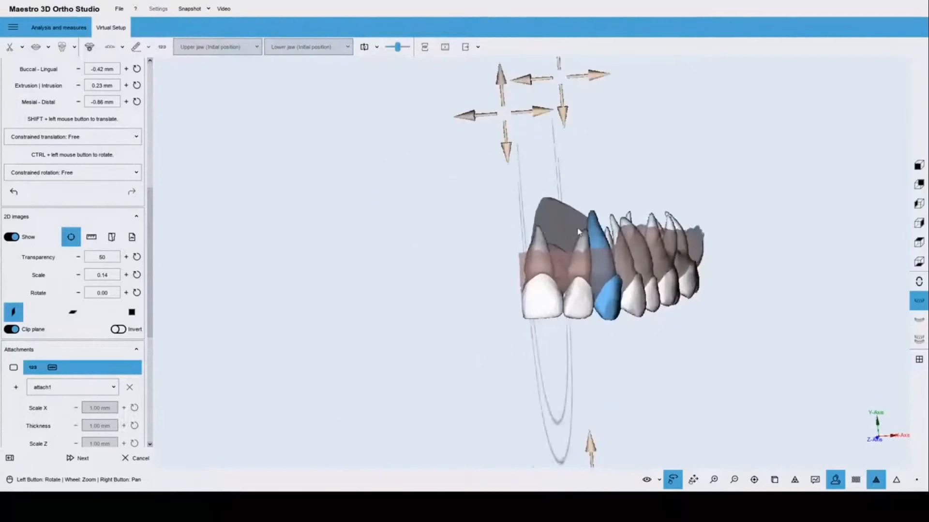
left_click_drag(579, 233, 623, 235)
left_click(117, 331)
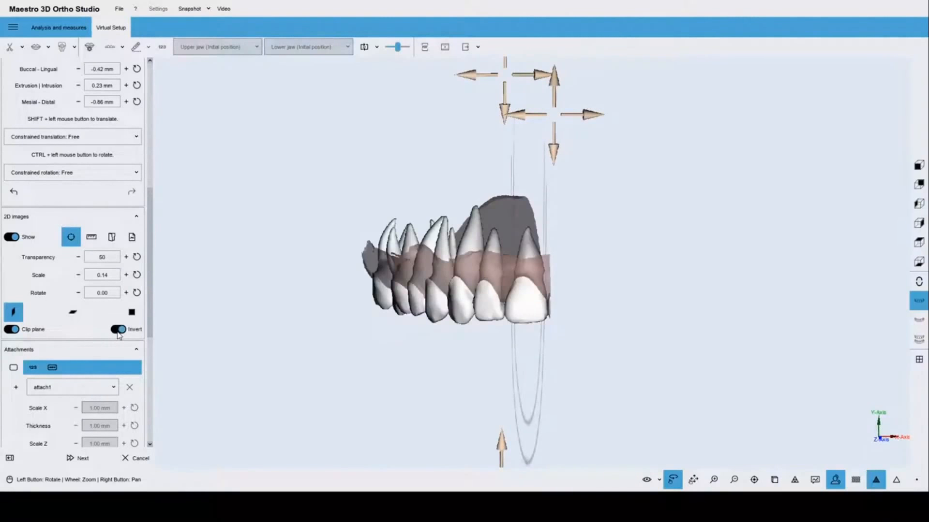
left_click(117, 330)
left_click(11, 329)
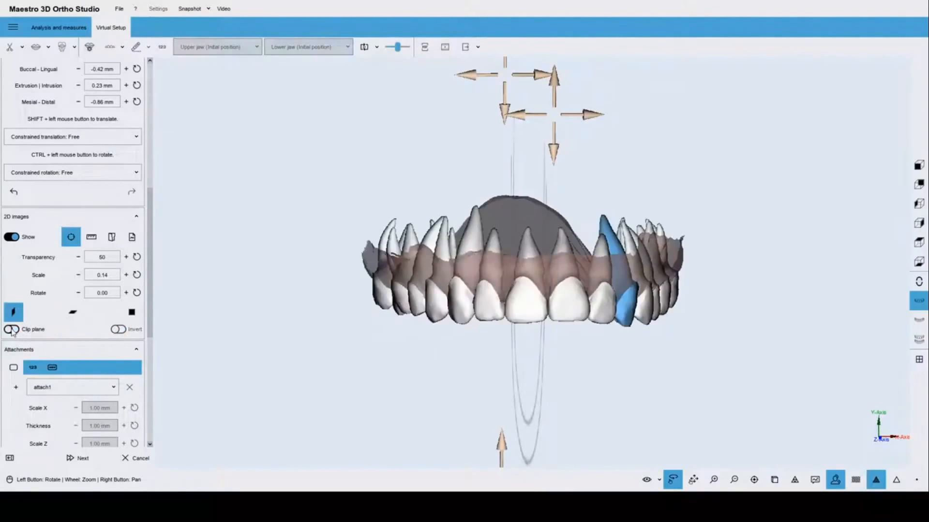
Return the 2D image to occlusal orientation and raise the arch overlay over the teeth.
left_click(73, 312)
scroll(516, 314, "down", 2)
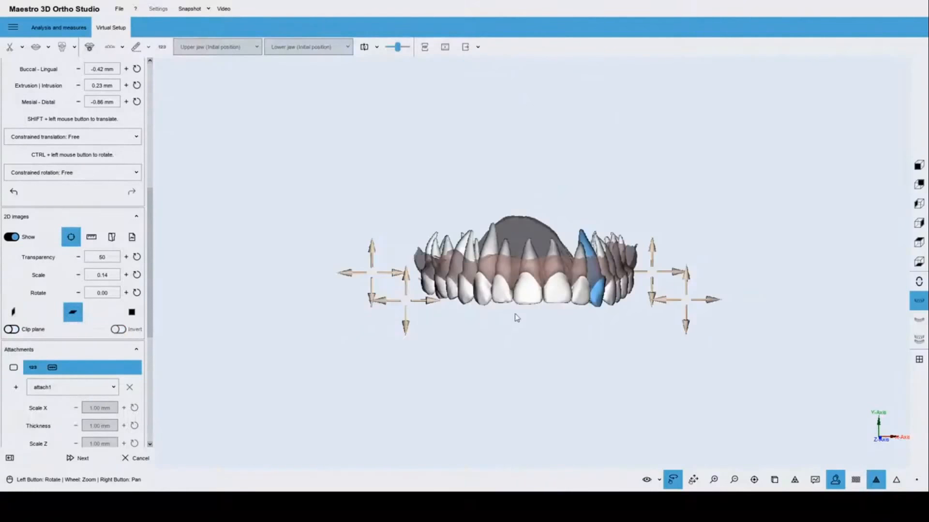
left_click_drag(516, 314, 508, 89)
scroll(528, 227, "down", 1)
left_click_drag(545, 318, 487, 298)
scroll(515, 278, "up", 1)
left_click_drag(533, 368, 545, 364)
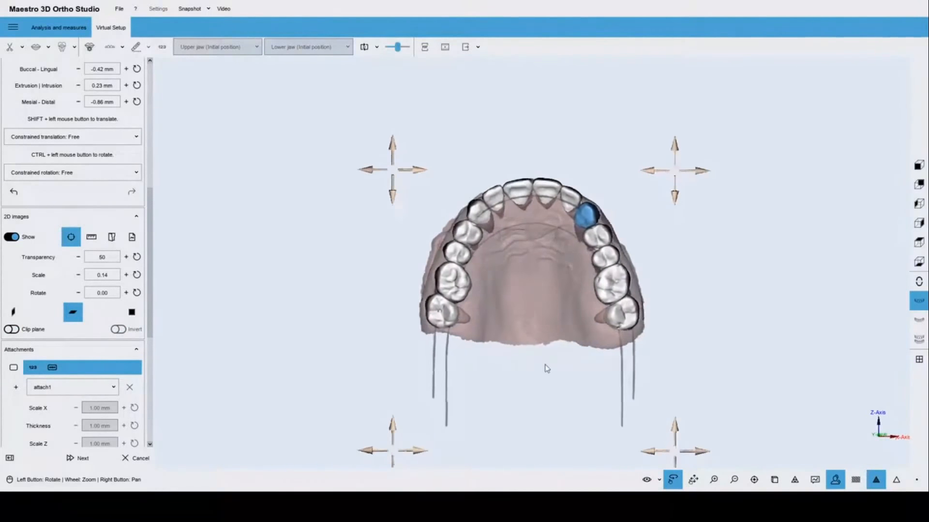
scroll(534, 326, "up", 1)
left_click_drag(366, 122, 366, 99)
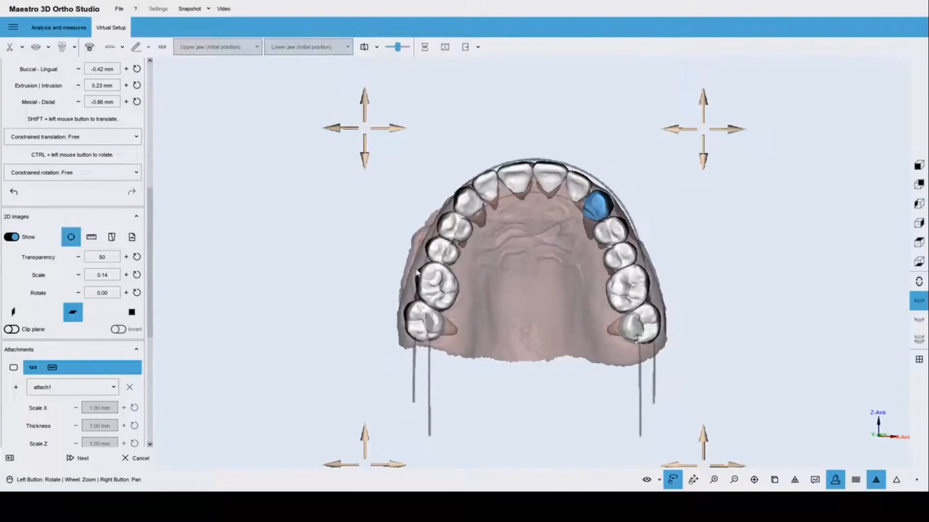
Hide the 2D arch images and return to the standard front view.
left_click(12, 238)
left_click_drag(519, 226, 564, 348)
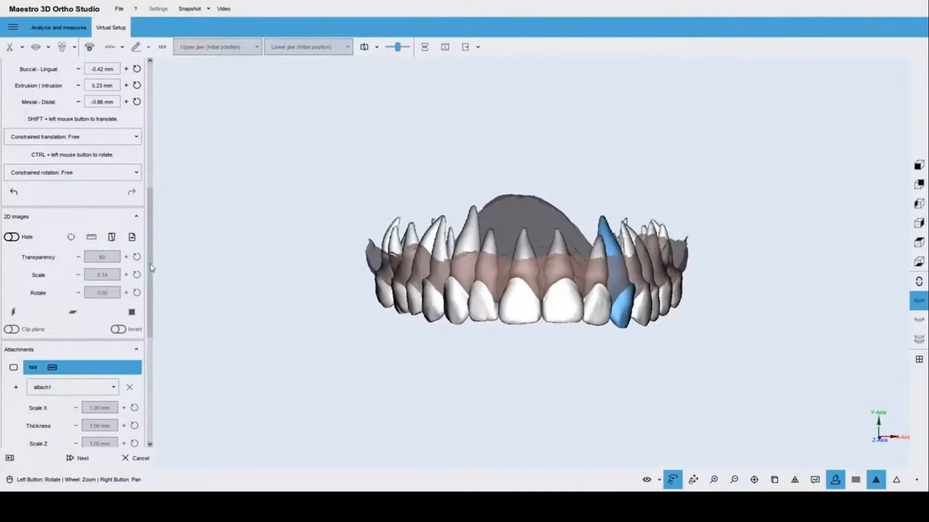
left_click_drag(149, 263, 154, 68)
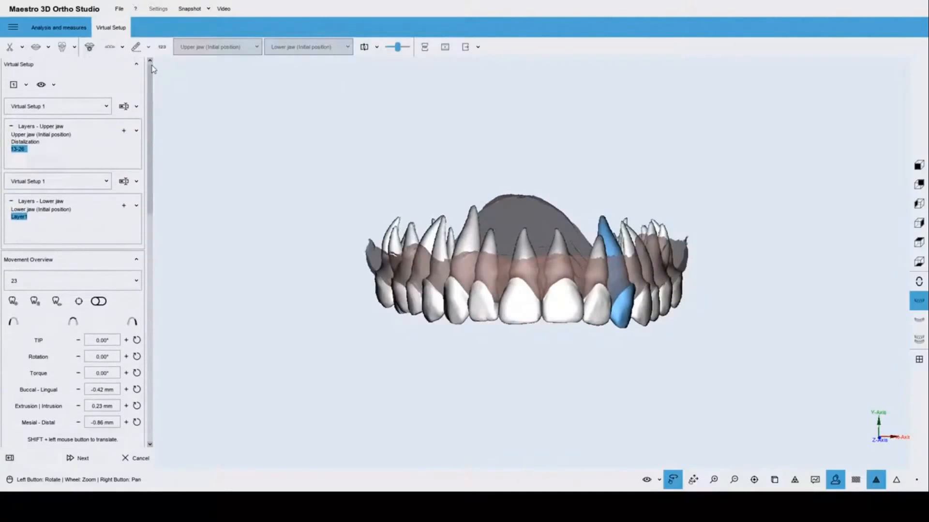
scroll(377, 274, "down", 2)
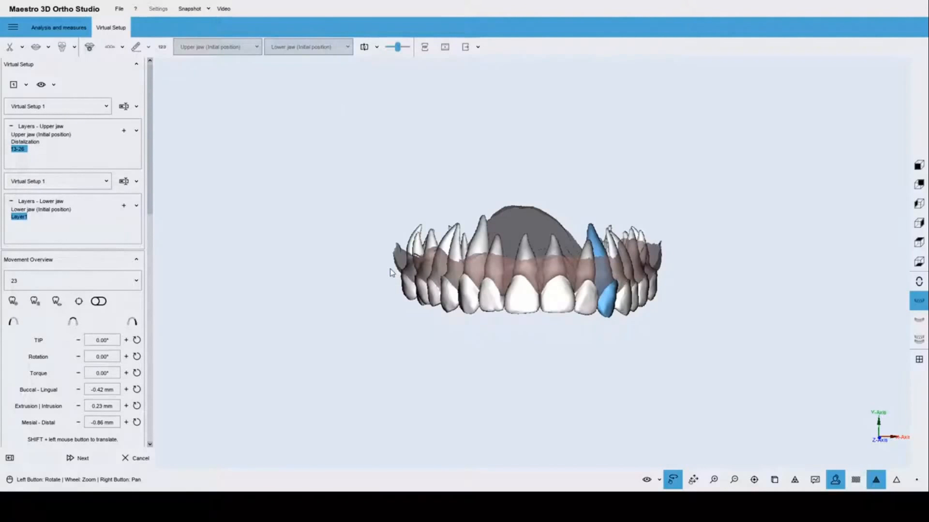
left_click(390, 272)
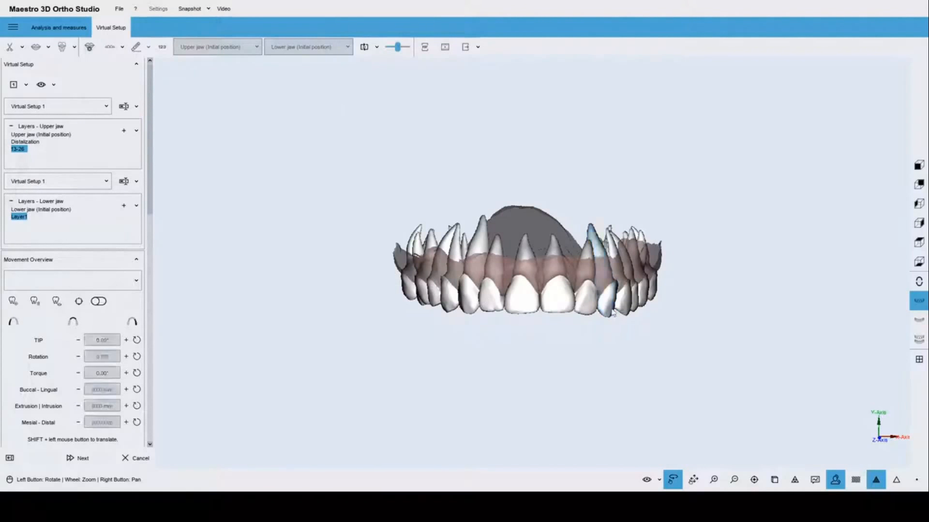
left_click(919, 166)
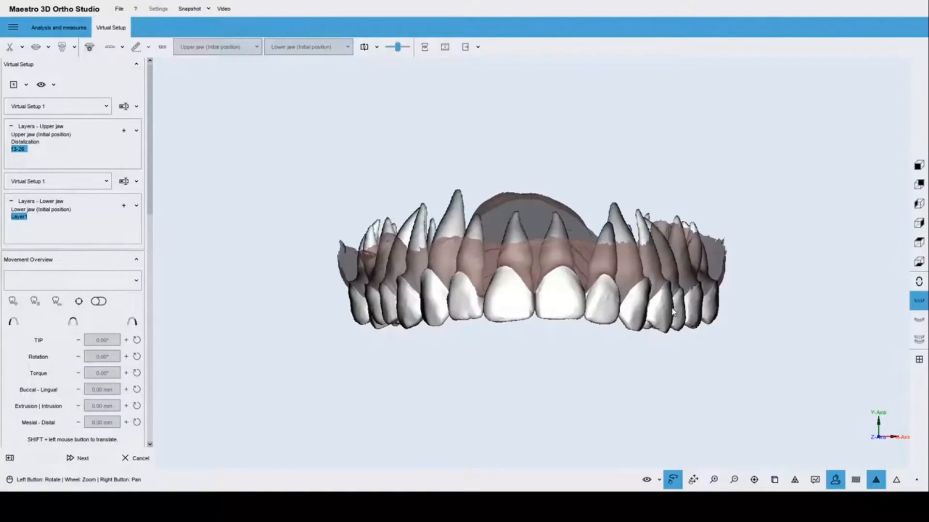
Nudge lateral incisor 12 slightly downward to increase its extrusion.
left_click(600, 318)
left_click(561, 310)
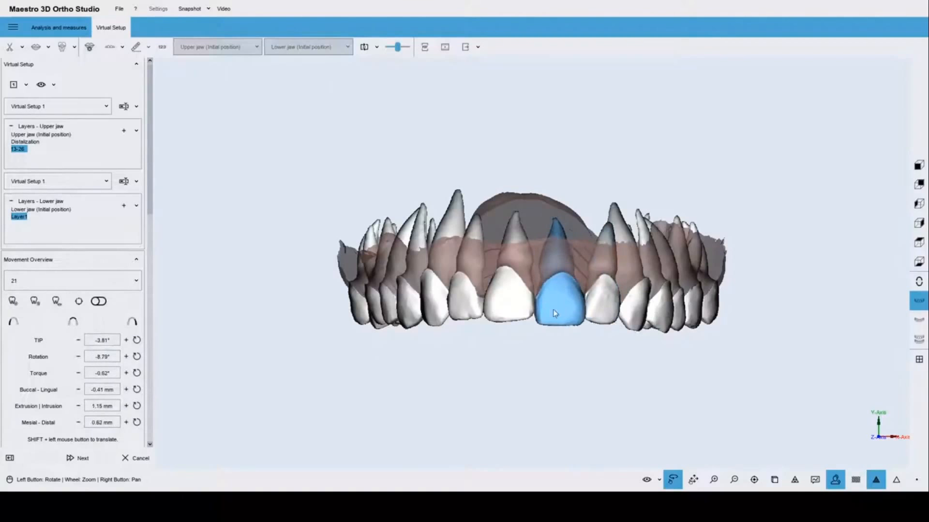
left_click(516, 307)
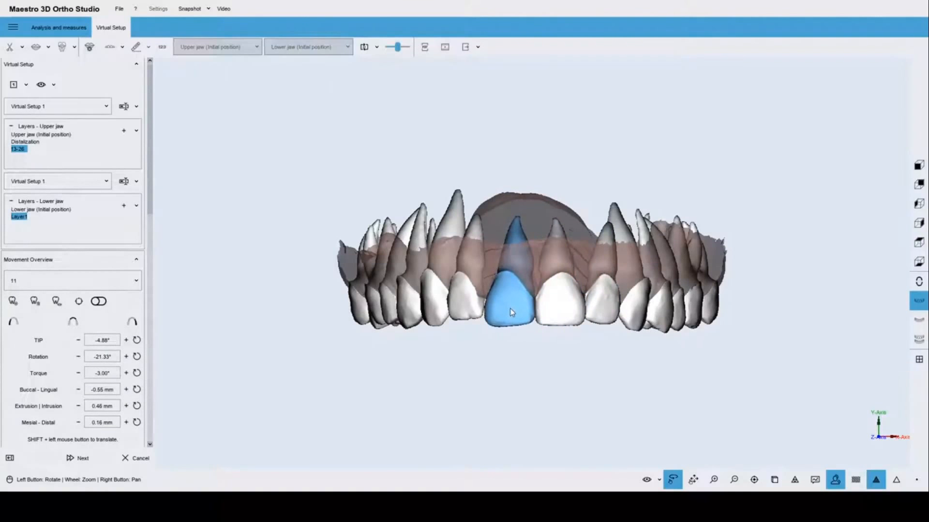
left_click(473, 305)
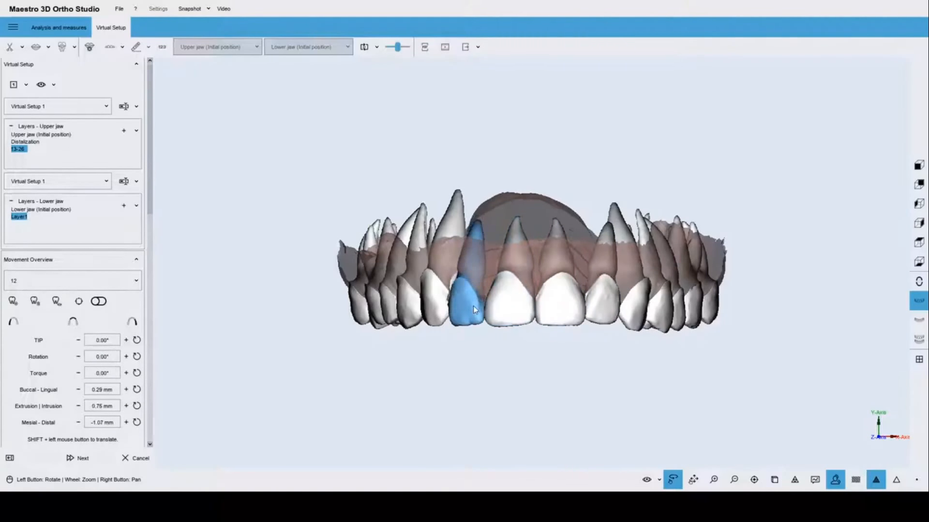
left_click_drag(472, 301, 474, 306, "shift")
Select lateral incisor 22 and orbit to an occlusal view of the upper arch.
left_click(603, 317)
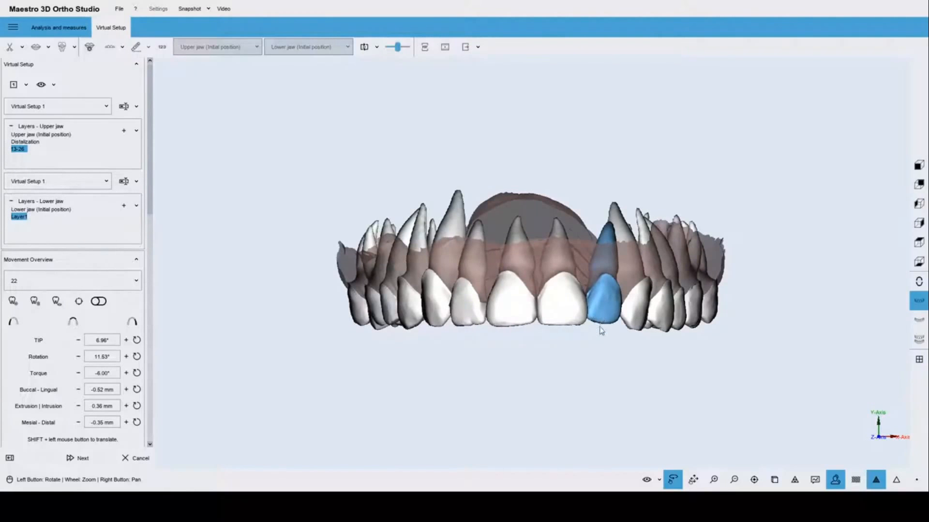
left_click_drag(540, 307, 539, 319)
scroll(541, 339, "down", 2)
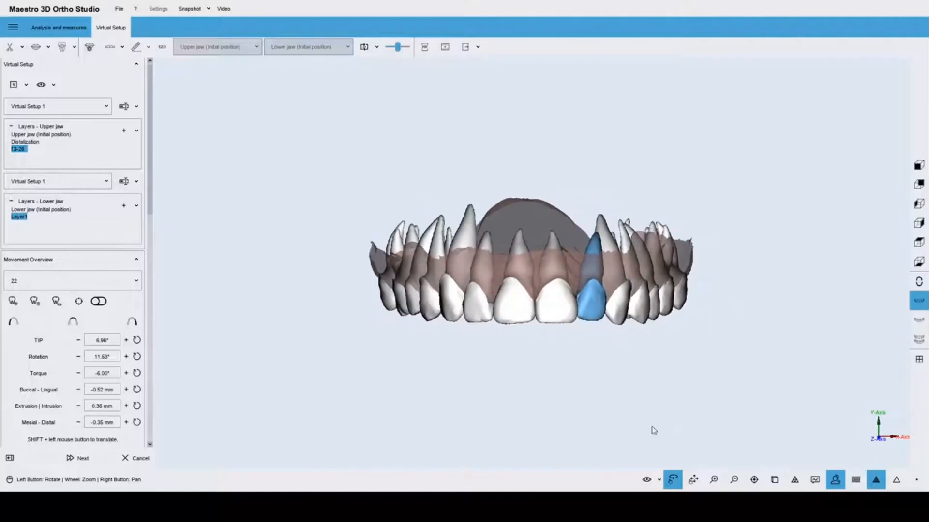
left_click_drag(456, 406, 515, 207)
left_click_drag(578, 351, 534, 265)
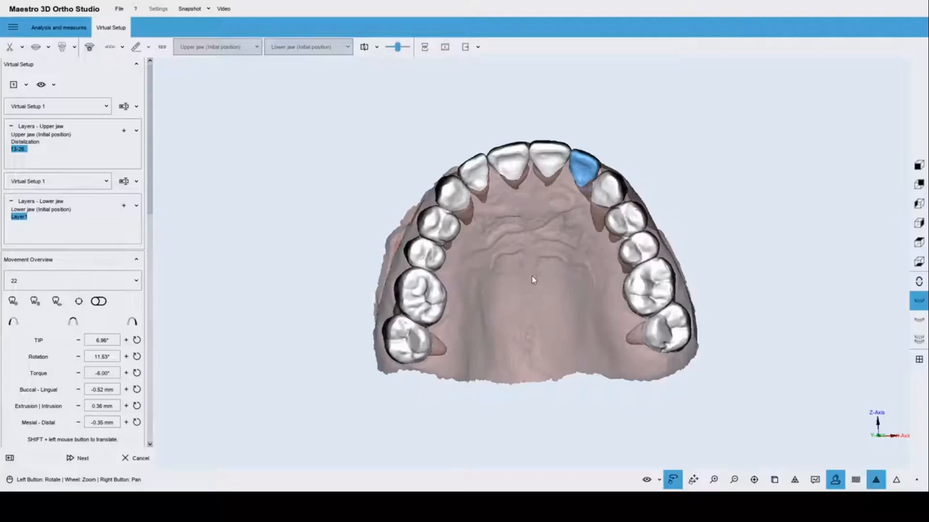
left_click_drag(550, 268, 532, 226)
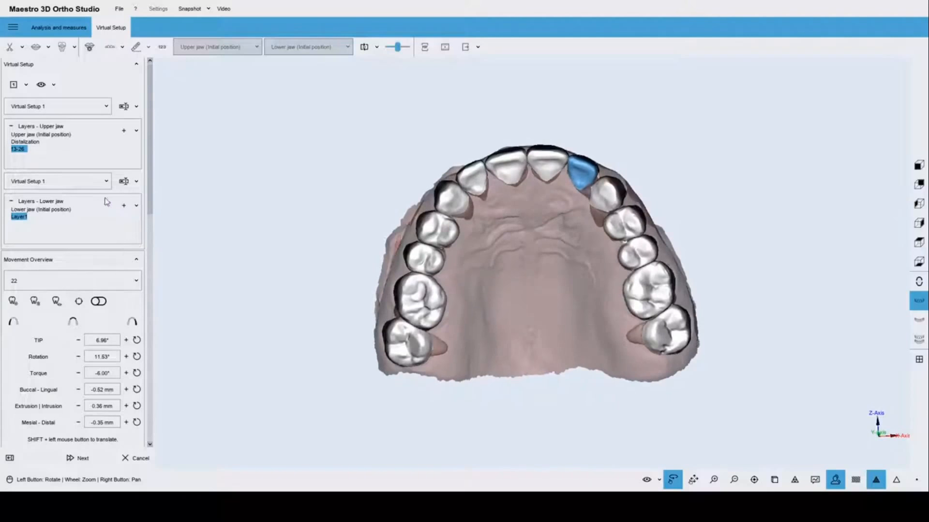
left_click_drag(150, 189, 152, 290)
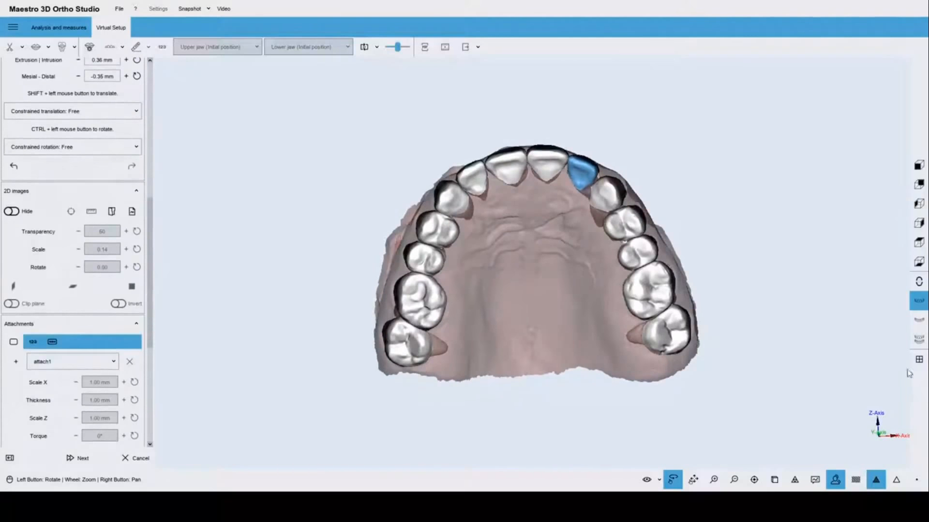
left_click(922, 346)
left_click_drag(591, 209, 713, 321)
scroll(545, 263, "up", 3)
left_click(918, 300)
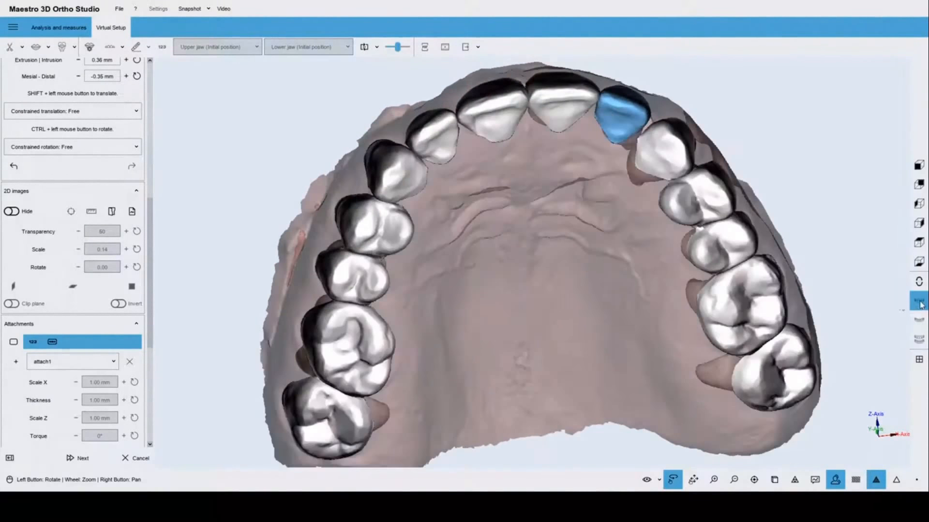
scroll(545, 275, "down", 4)
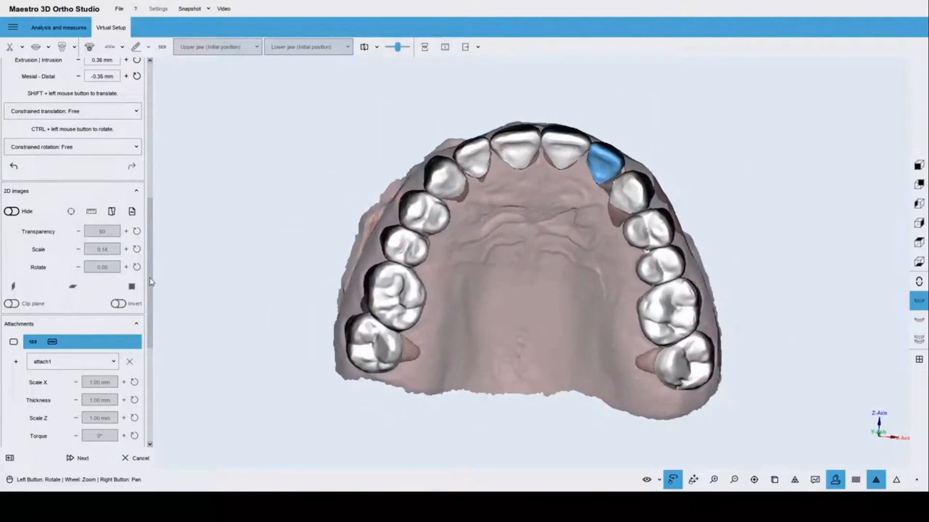
scroll(151, 282, "down", 5)
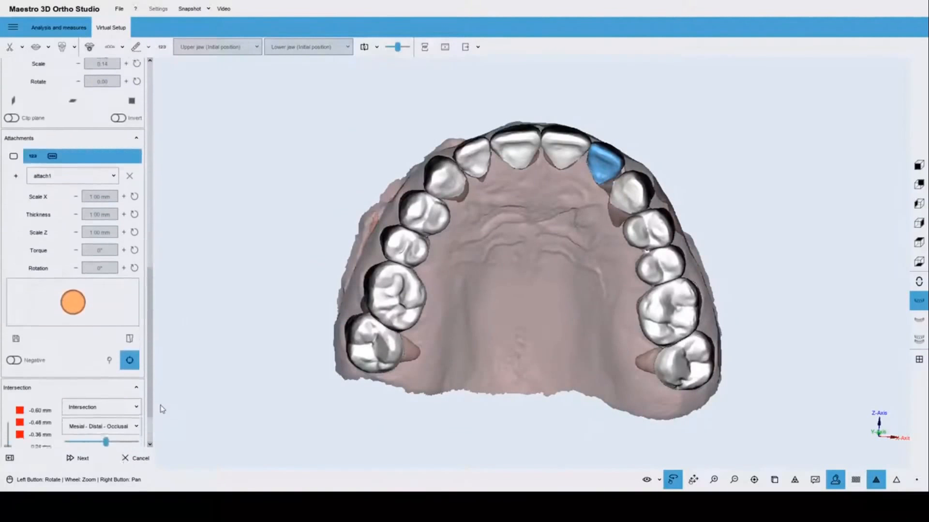
scroll(162, 411, "down", 2)
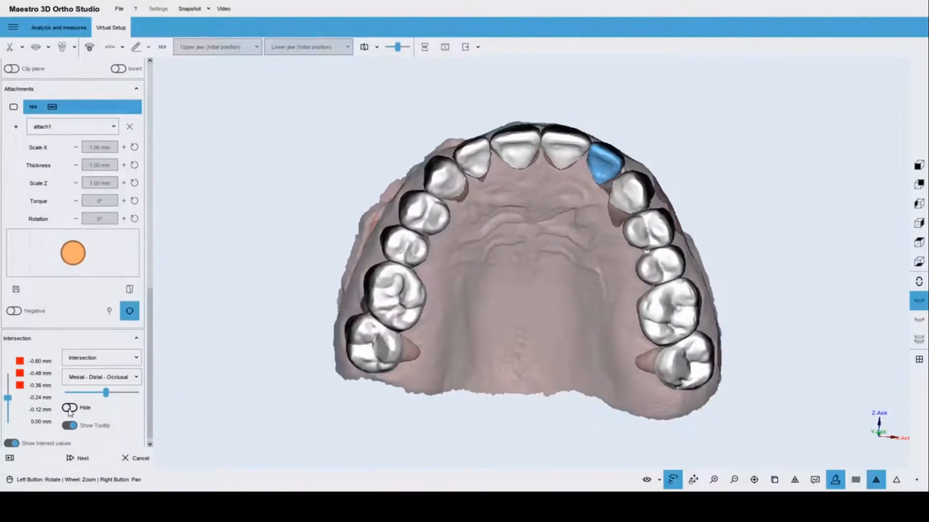
left_click(70, 409)
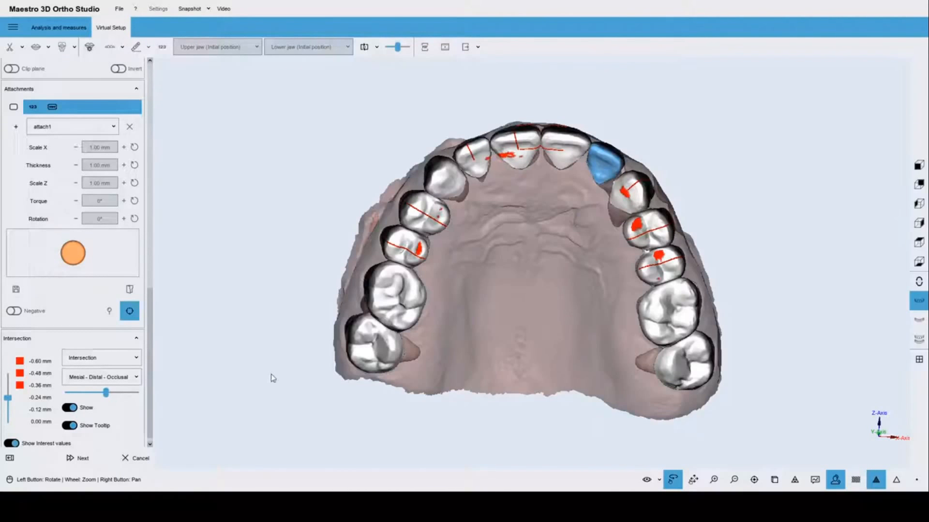
left_click_drag(571, 193, 529, 355)
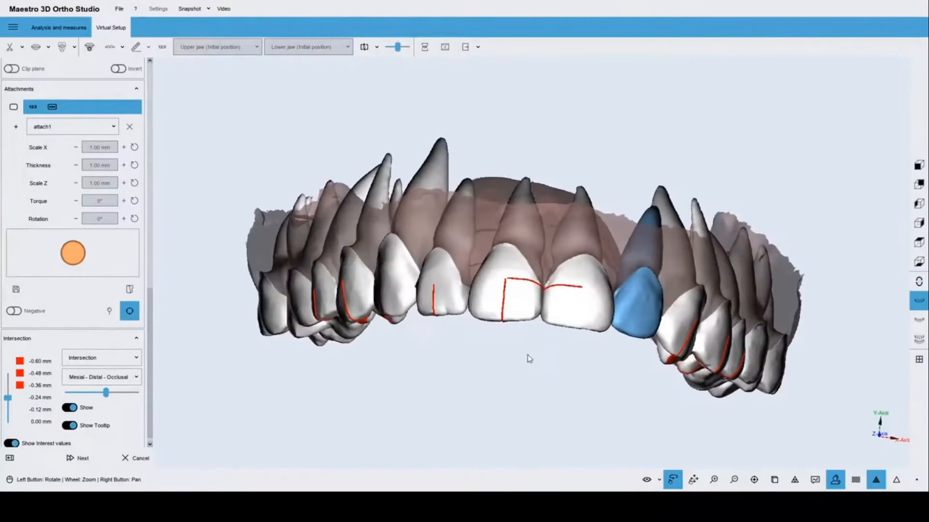
mouse_move(504, 321)
scroll(503, 321, "up", 3)
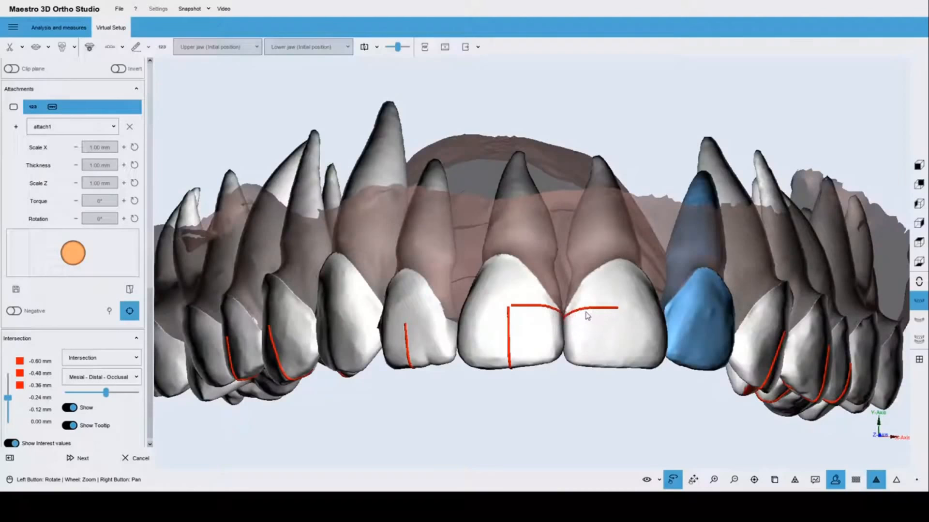
left_click_drag(535, 352, 537, 310)
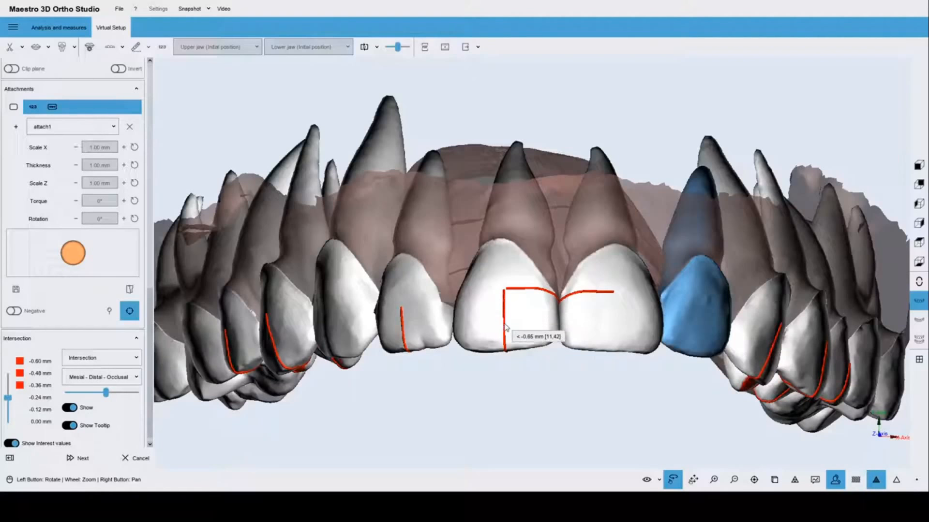
left_click_drag(524, 376, 529, 232)
mouse_move(496, 132)
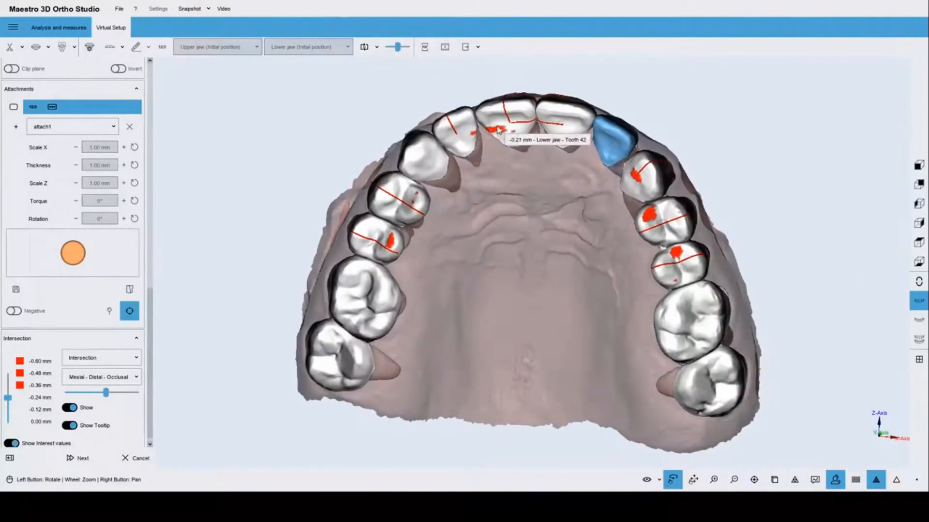
left_click_drag(503, 145, 556, 310)
scroll(556, 310, "up", 5)
mouse_move(553, 312)
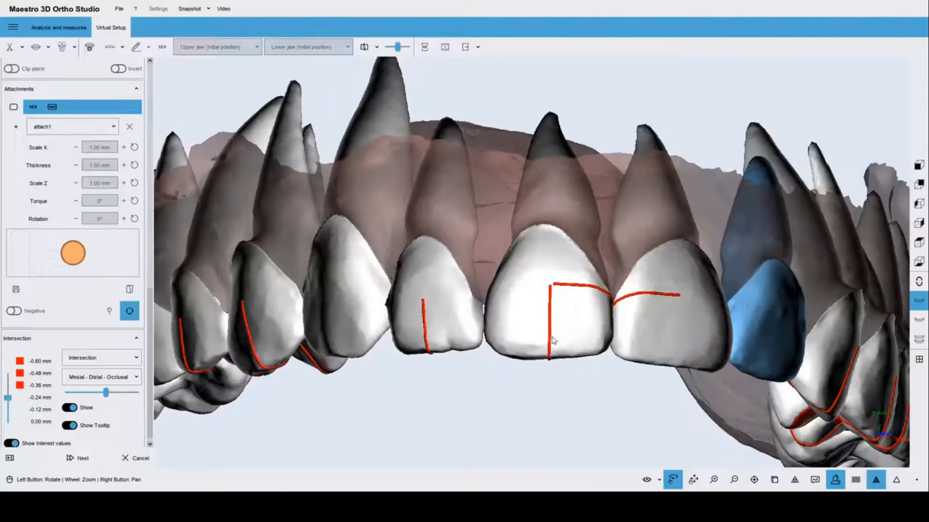
left_click_drag(552, 344, 504, 112)
mouse_move(497, 91)
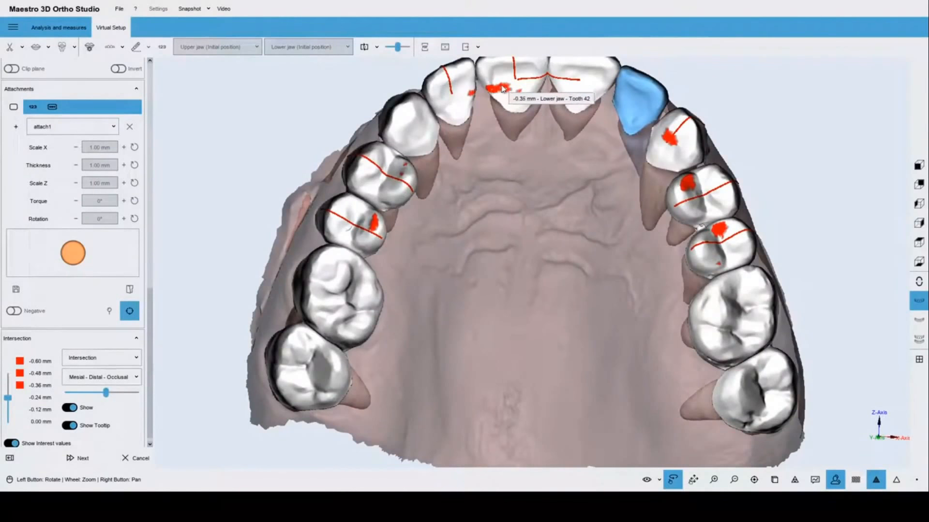
scroll(528, 176, "down", 3)
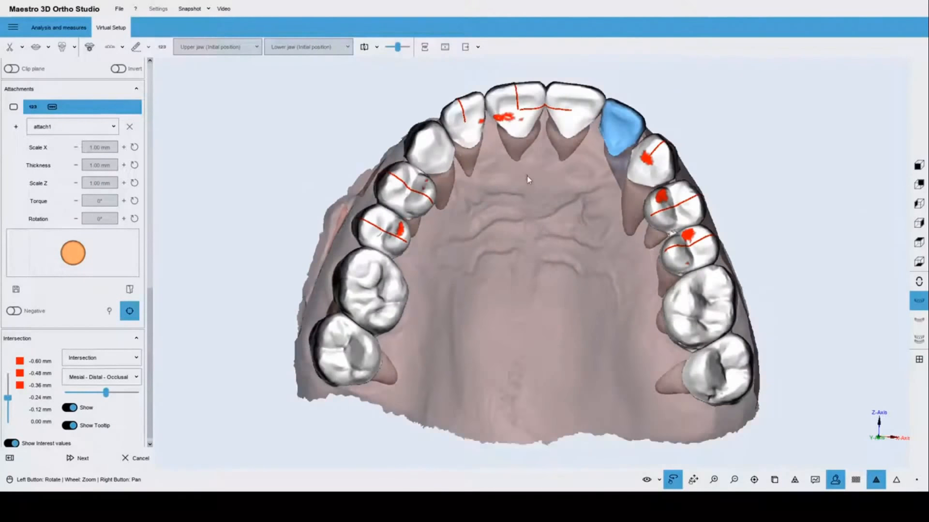
From the lower-jaw preset, turn to a front view and select upper central incisor 11.
left_click(919, 319)
left_click_drag(522, 334, 550, 289)
scroll(543, 258, "up", 2)
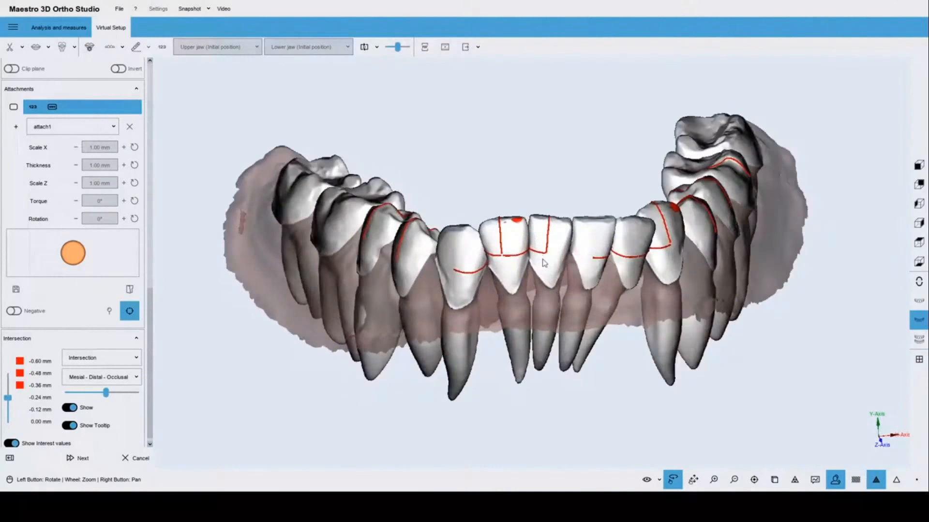
mouse_move(514, 218)
left_click(518, 234)
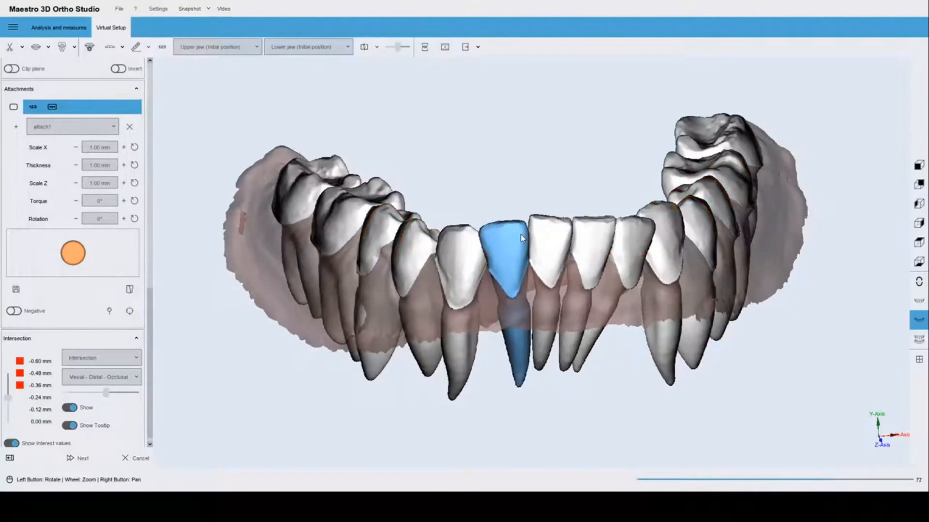
left_click_drag(581, 246, 480, 358)
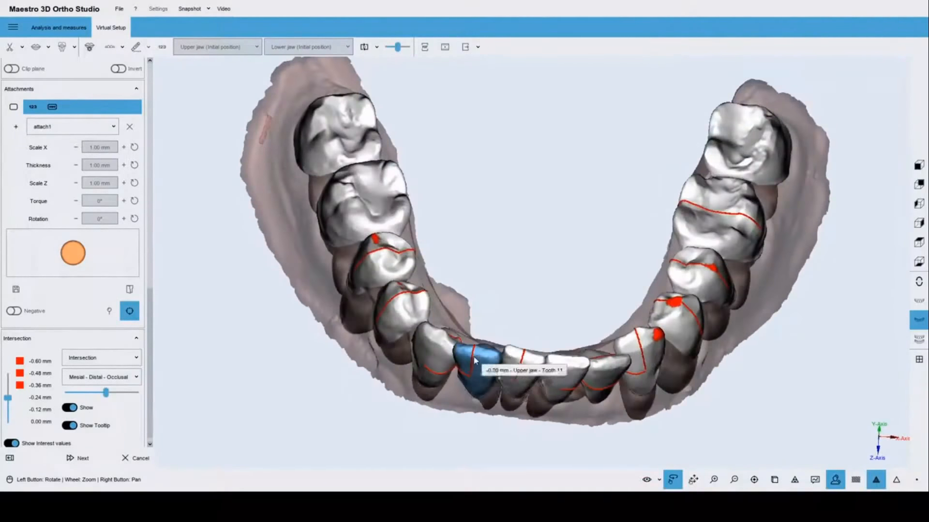
left_click_drag(551, 375, 575, 312)
scroll(578, 309, "down", 2)
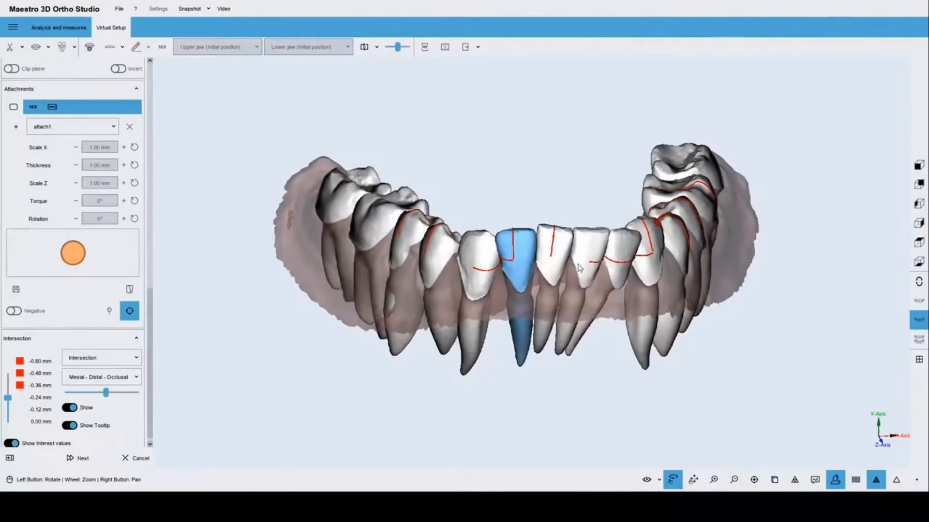
In the upper-jaw occlusal view, place attachments on incisor 11's palatal surface.
left_click(921, 302)
left_click_drag(533, 377, 525, 201)
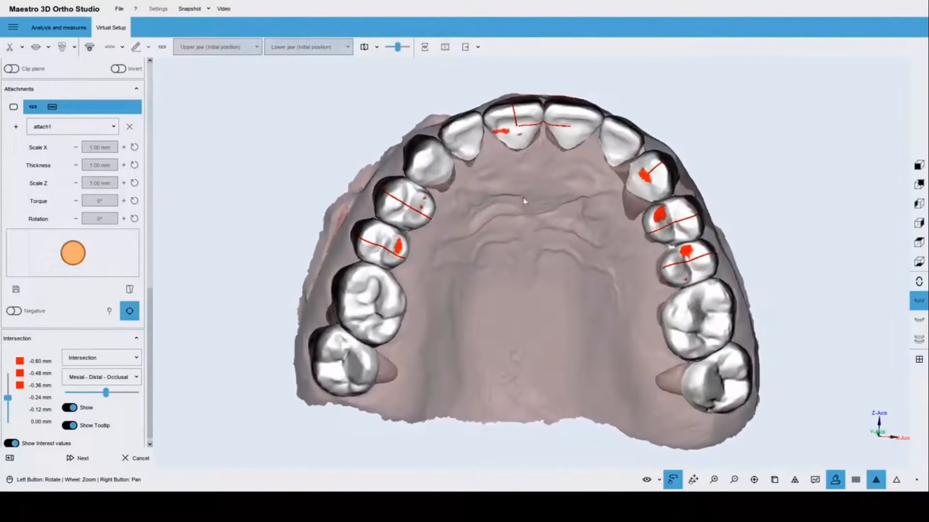
left_click(512, 139)
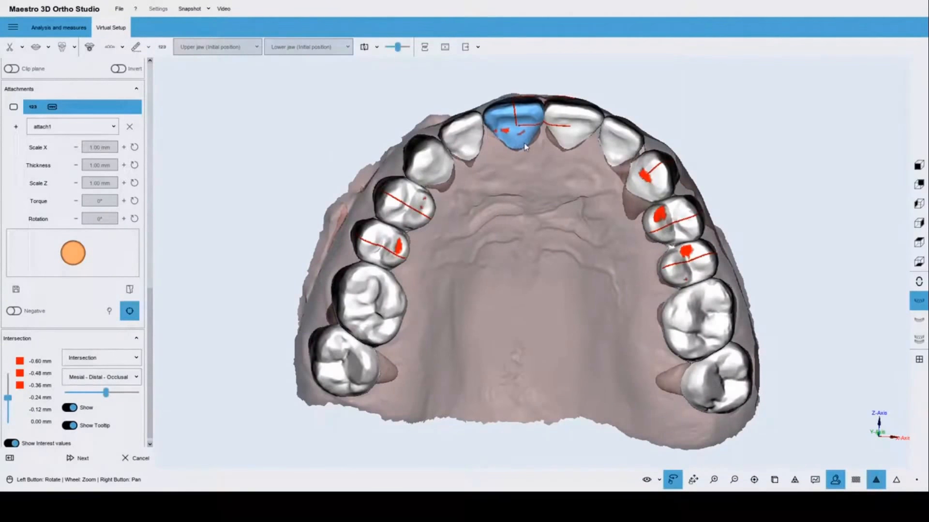
left_click(526, 145)
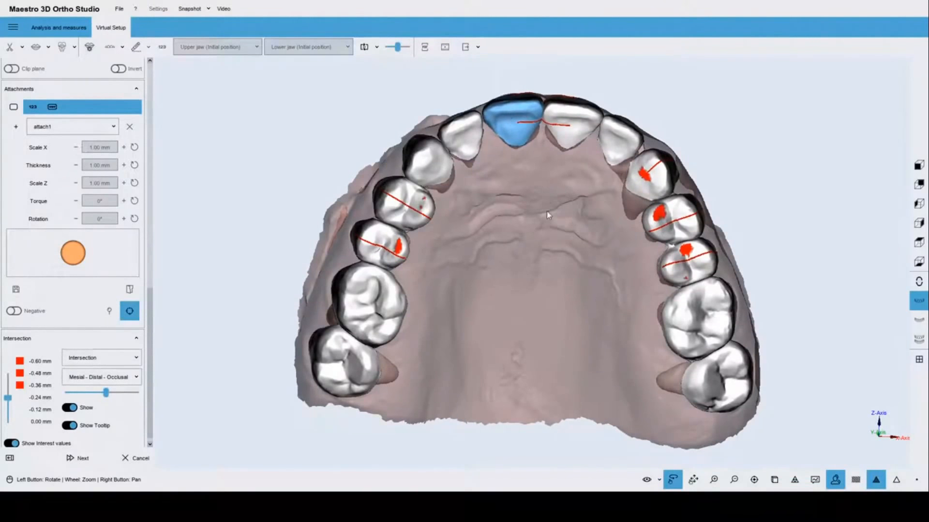
left_click_drag(547, 211, 547, 200)
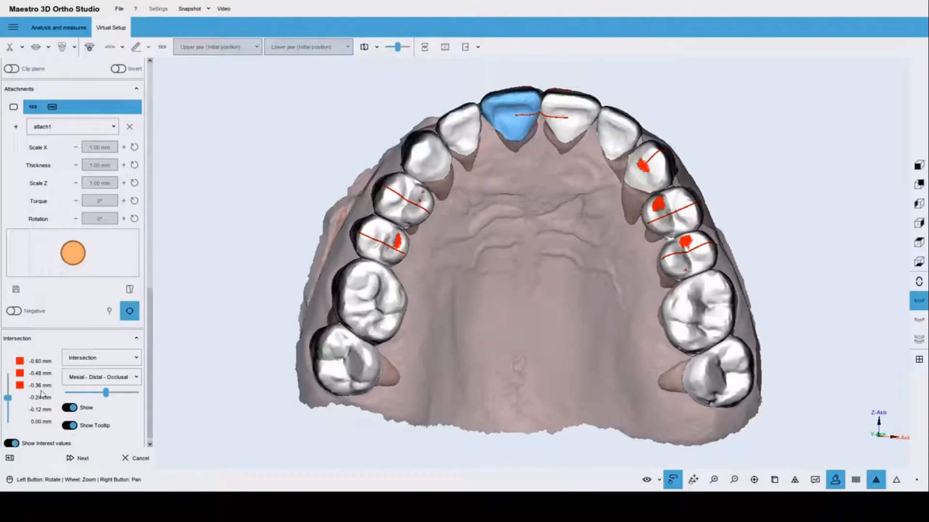
left_click_drag(522, 275, 503, 290)
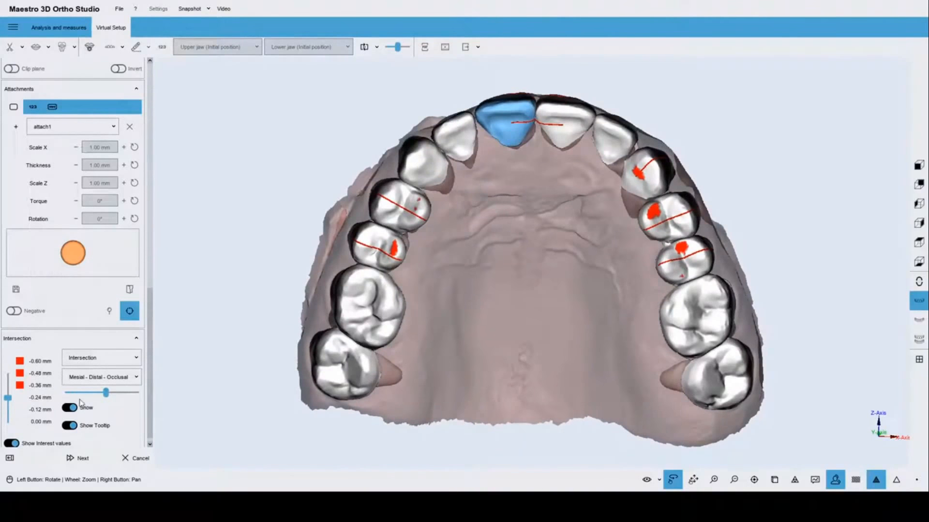
left_click_drag(7, 401, 9, 413)
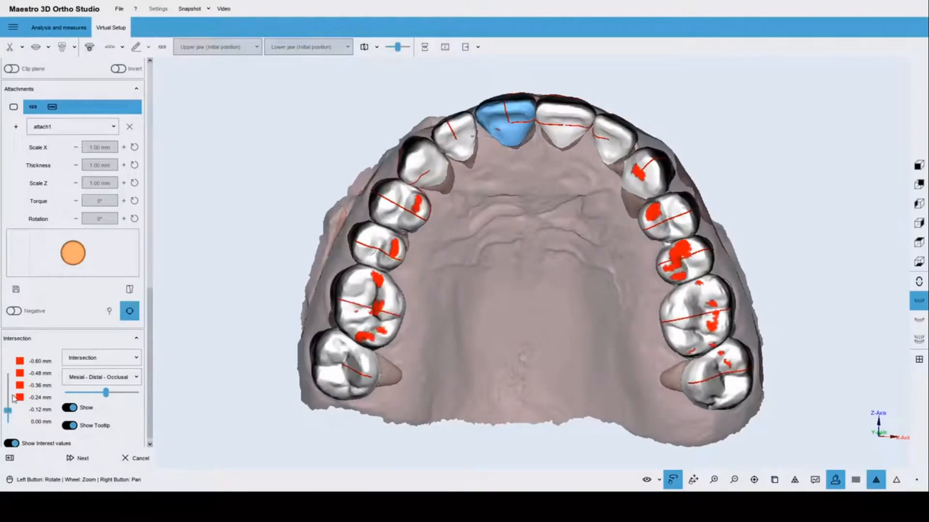
left_click_drag(446, 333, 509, 322)
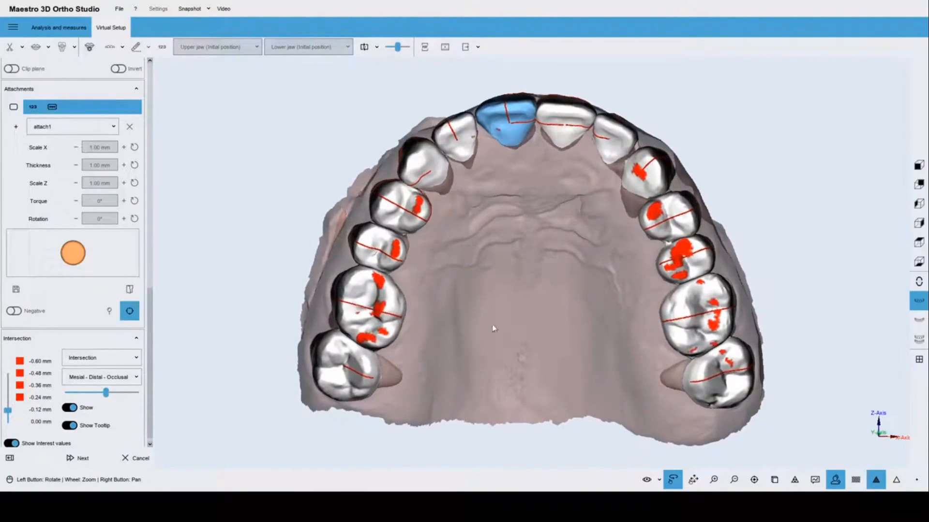
scroll(492, 326, "up", 2)
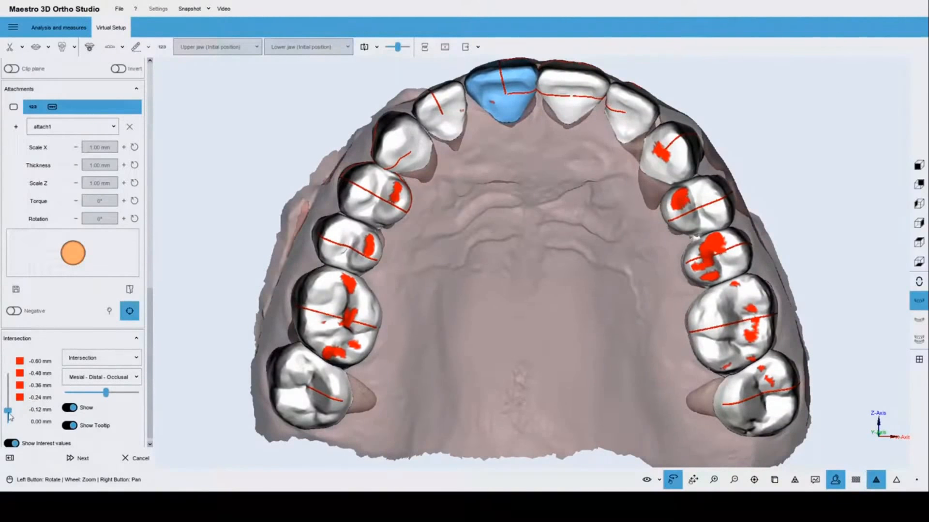
left_click_drag(12, 413, 13, 404)
left_click_drag(496, 371, 590, 289)
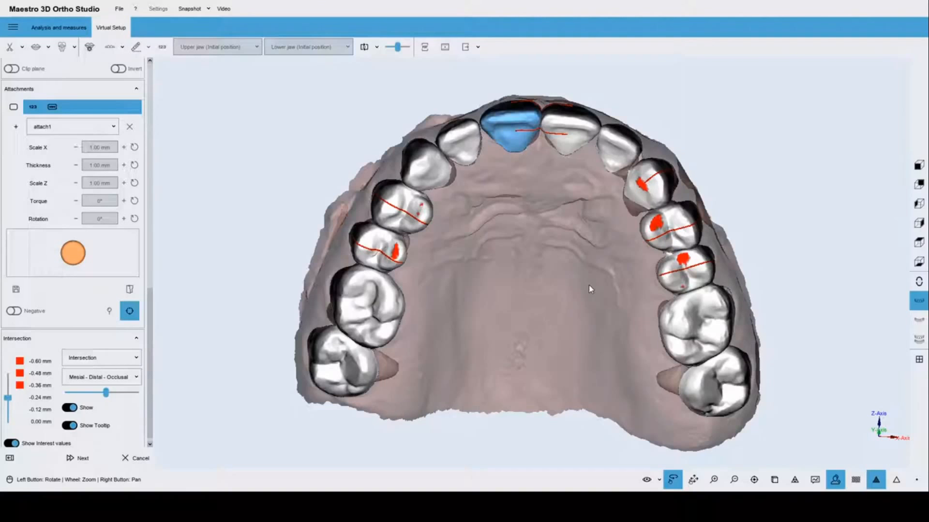
left_click_drag(555, 197, 425, 271)
mouse_move(494, 324)
left_mouse_down()
mouse_move(309, 331)
mouse_move(505, 320)
left_mouse_up()
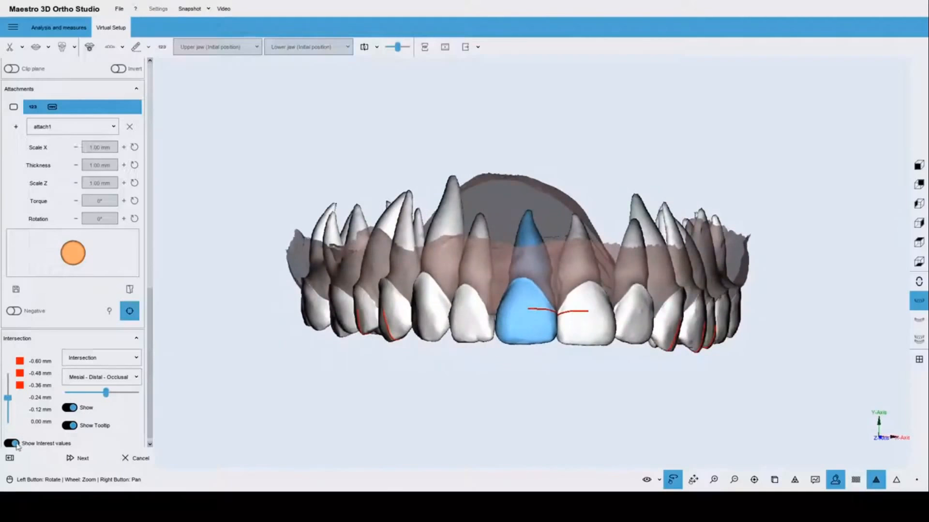
Hide the red intersection lines and tilt the arch toward an occlusal view of the incisors.
left_click(70, 408)
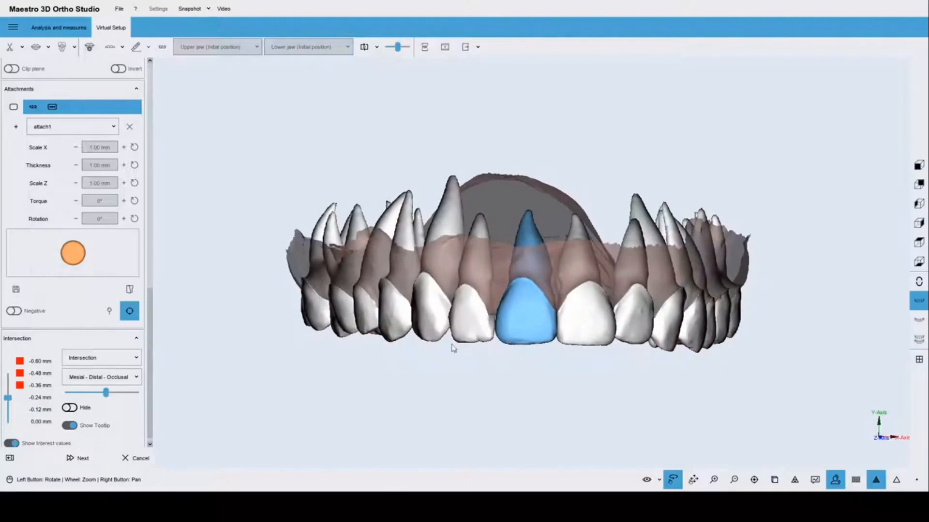
left_click_drag(538, 334, 529, 165)
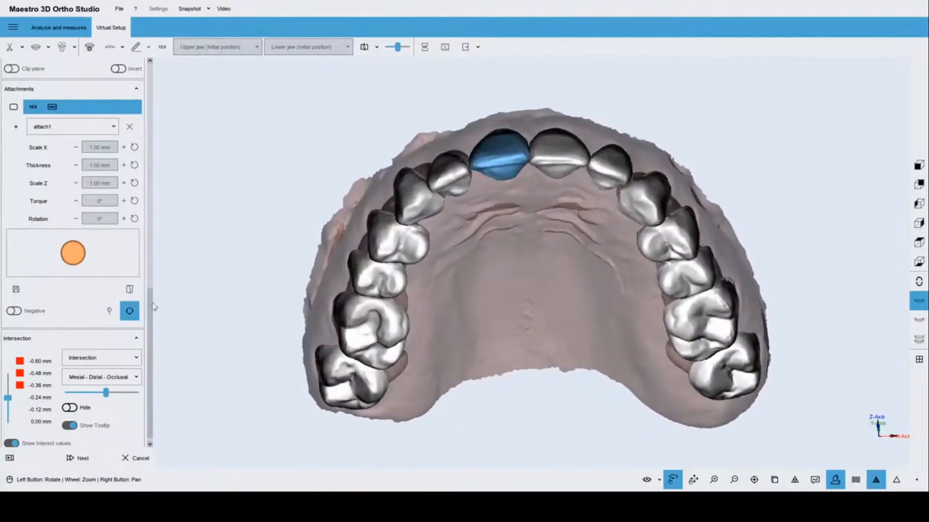
scroll(151, 316, "up", 3)
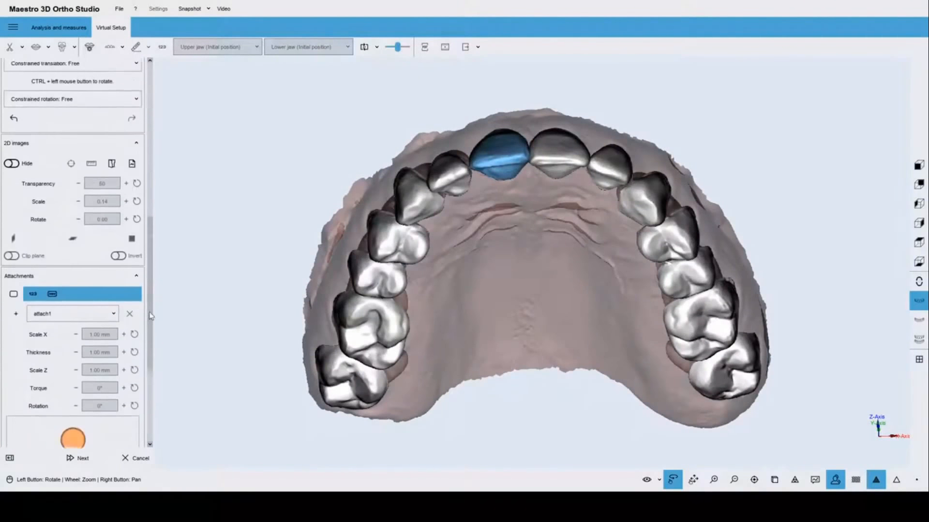
scroll(150, 317, "down", 3)
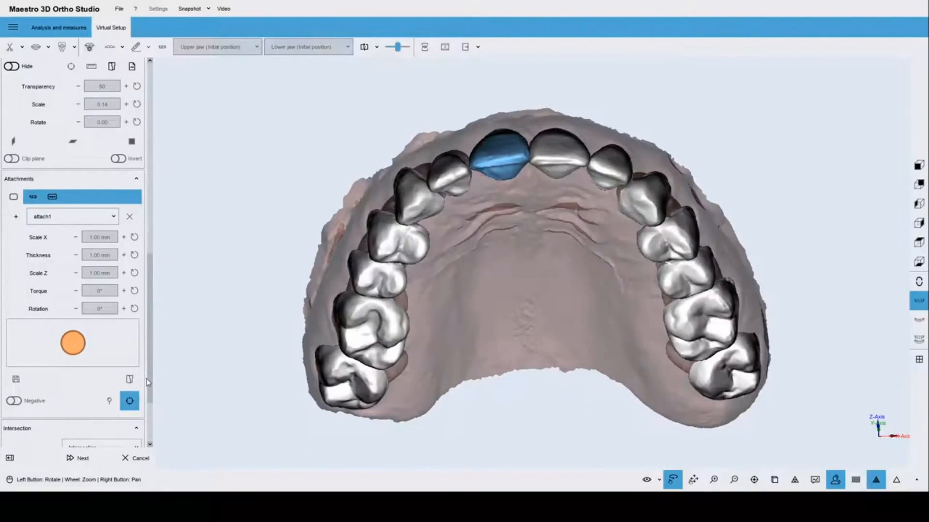
left_click_drag(513, 243, 512, 342)
scroll(515, 325, "up", 5)
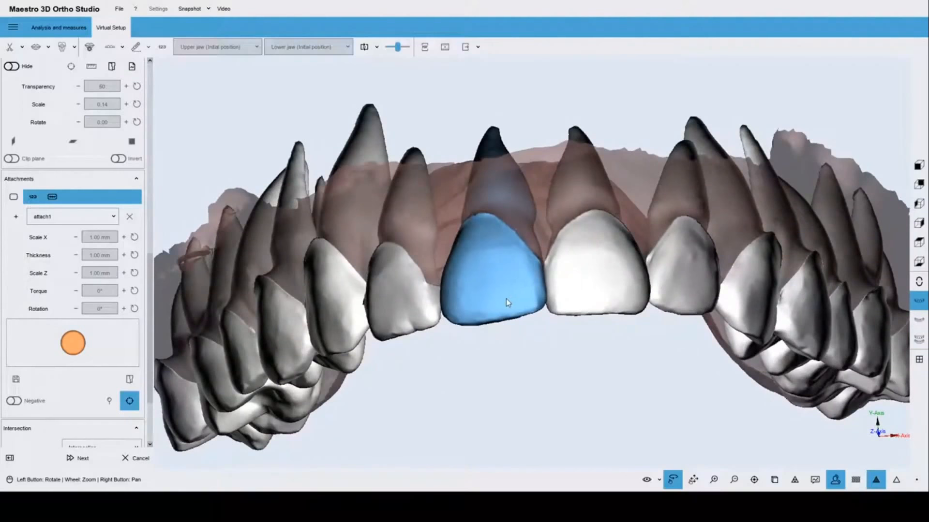
scroll(493, 319, "down", 3)
left_click_drag(499, 317, 509, 306)
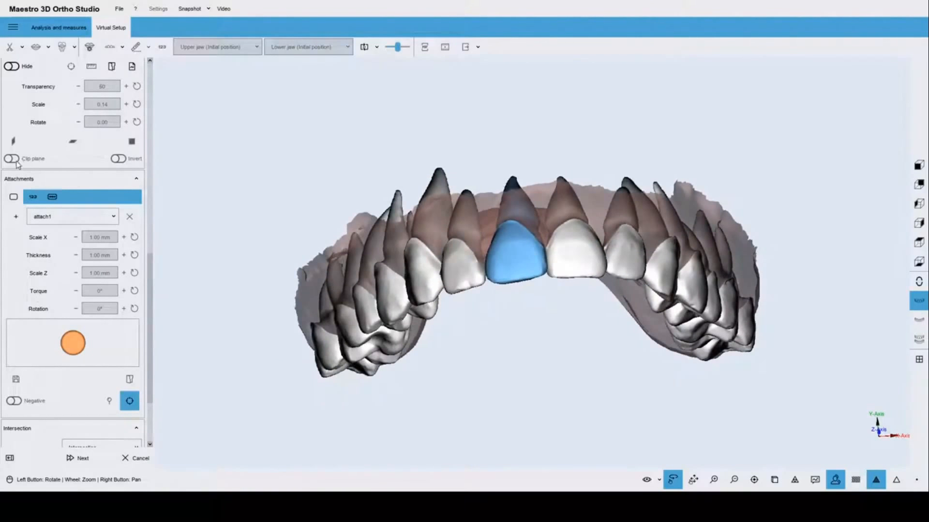
Choose the Horizontal Beveled attachment shape and enter attachment placement mode.
left_click(71, 222)
scroll(96, 271, "down", 5)
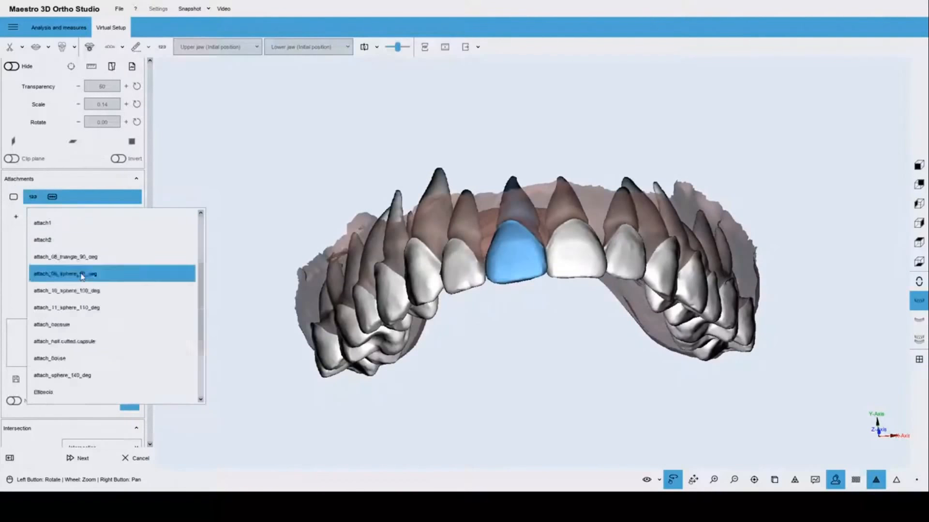
scroll(82, 274, "up", 5)
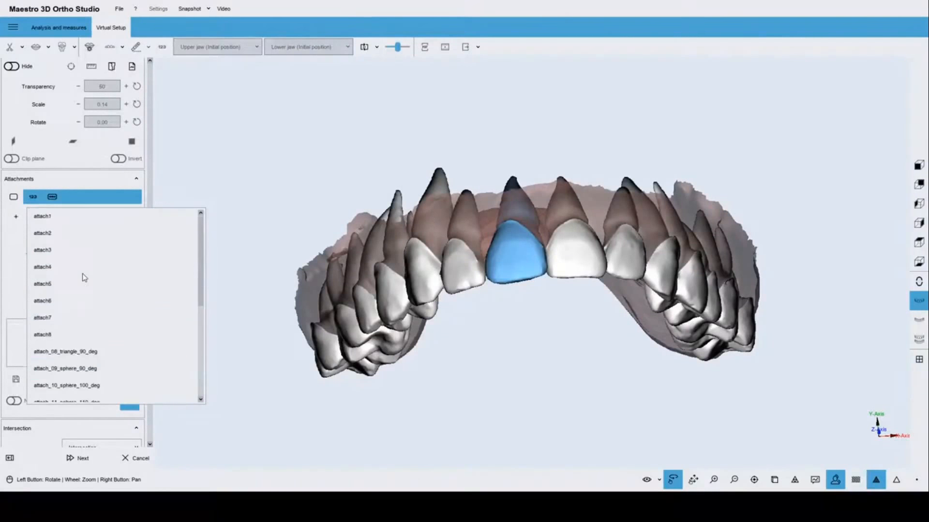
scroll(82, 274, "down", 5)
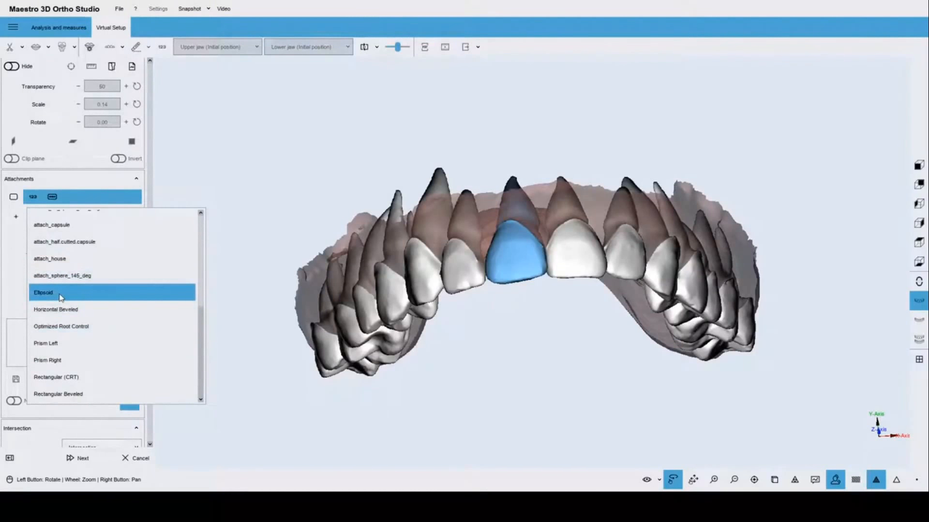
scroll(61, 297, "up", 5)
scroll(59, 305, "down", 5)
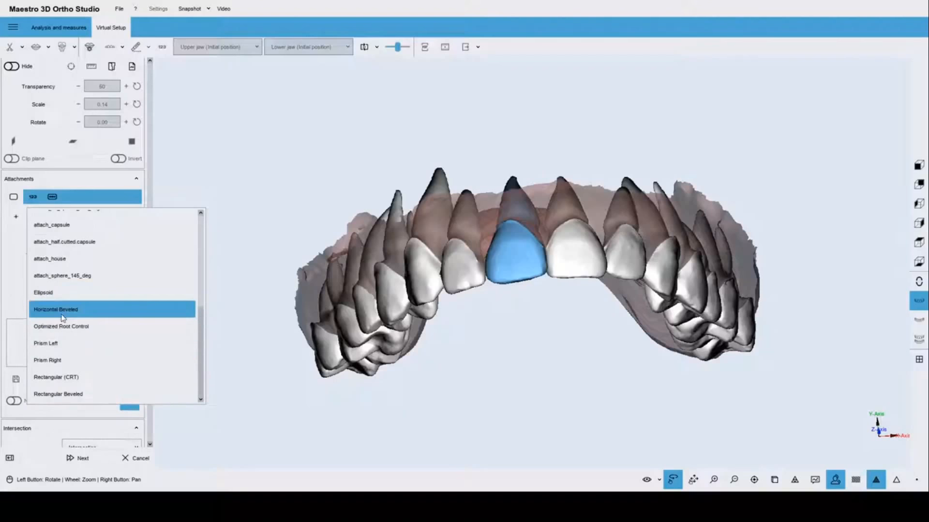
left_click(62, 318)
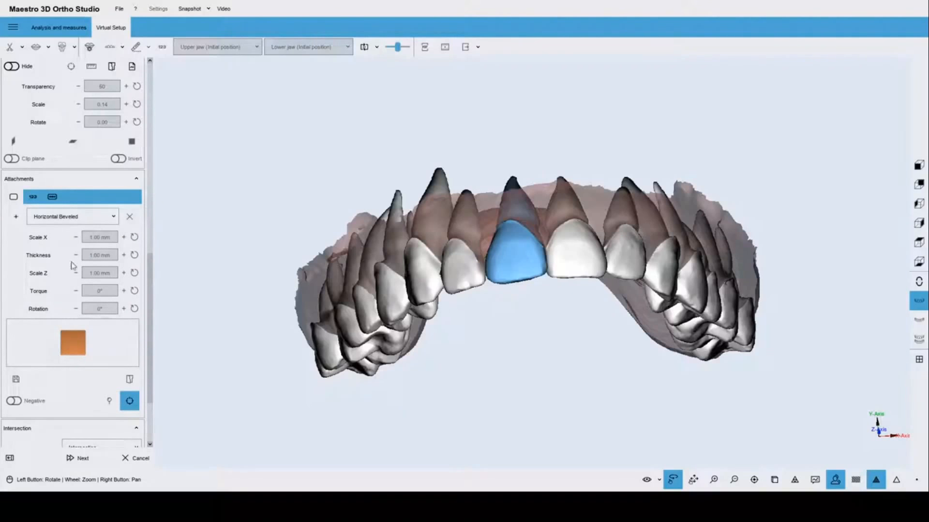
left_click(16, 217)
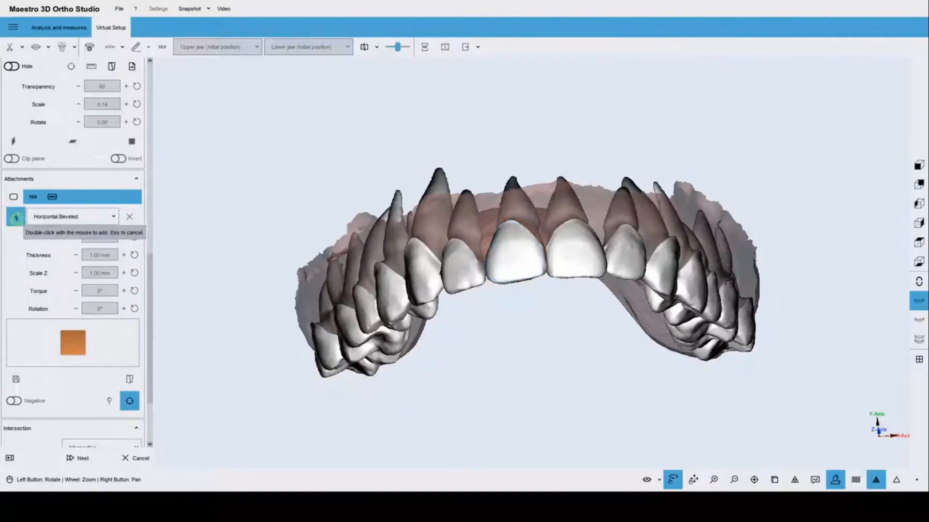
Place the attachment on the central incisor and scale it to 2.34 × 4.14 mm.
scroll(450, 278, "up", 2)
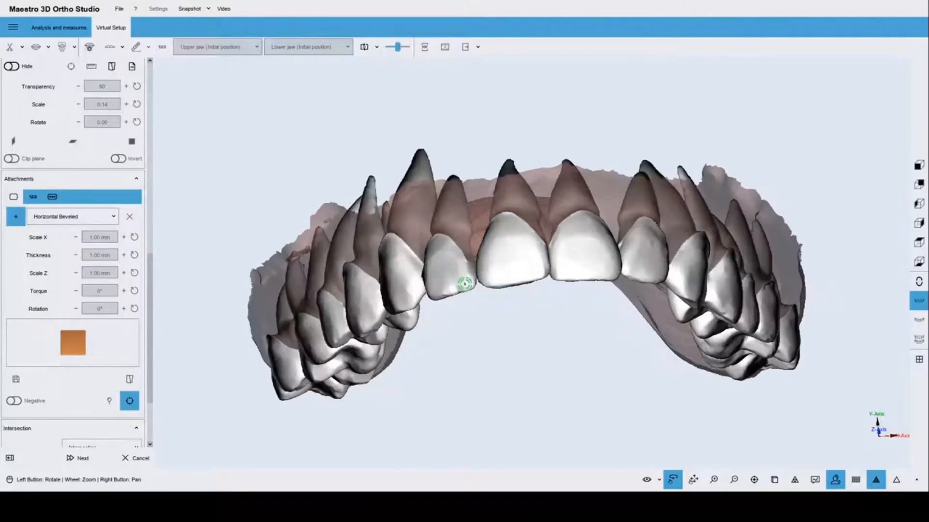
double_click(510, 250)
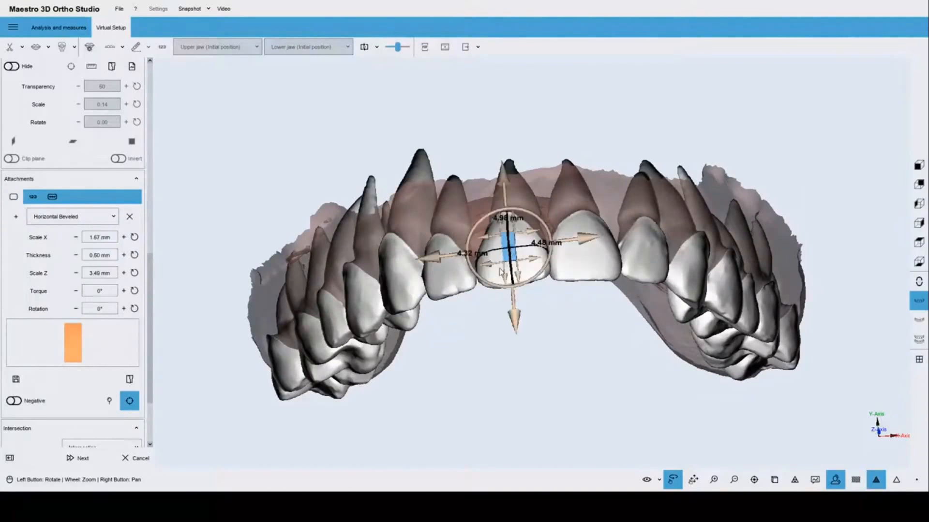
scroll(506, 274, "up", 1)
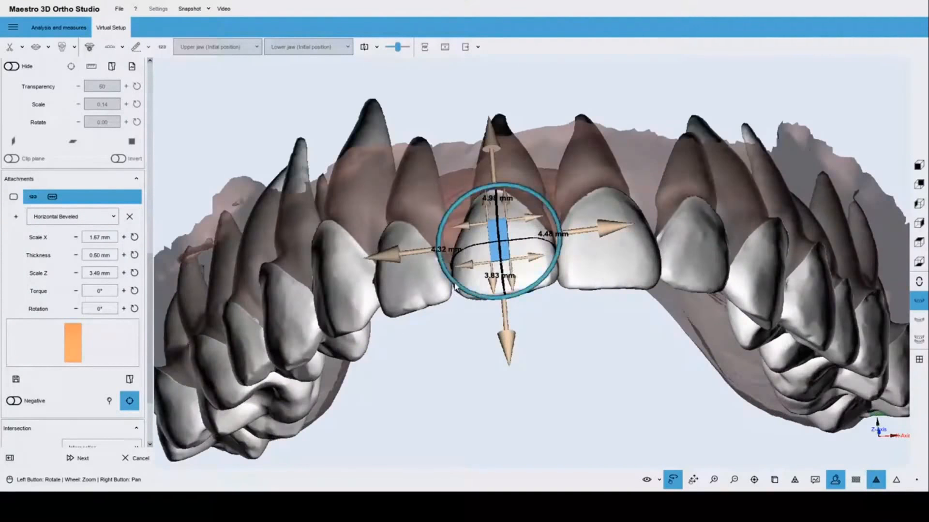
left_click_drag(457, 295, 550, 276)
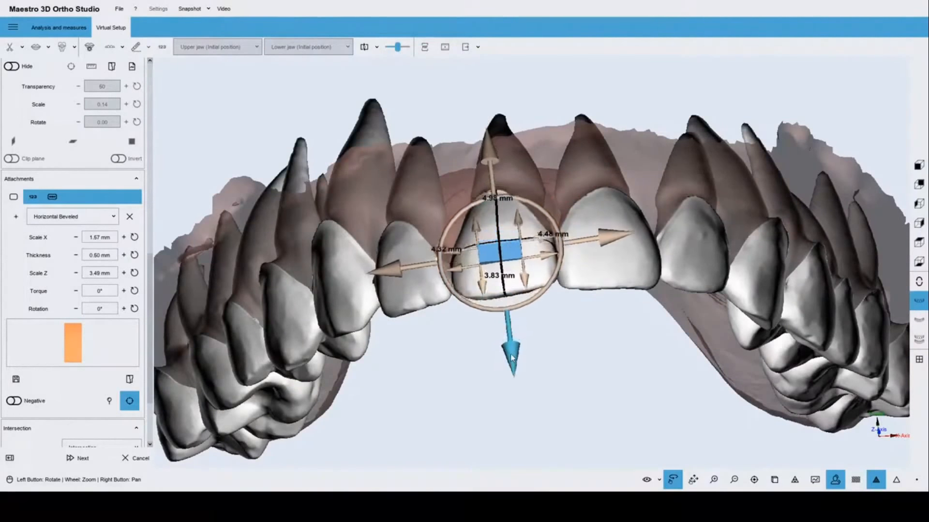
scroll(587, 367, "up", 4)
scroll(583, 376, "up", 2)
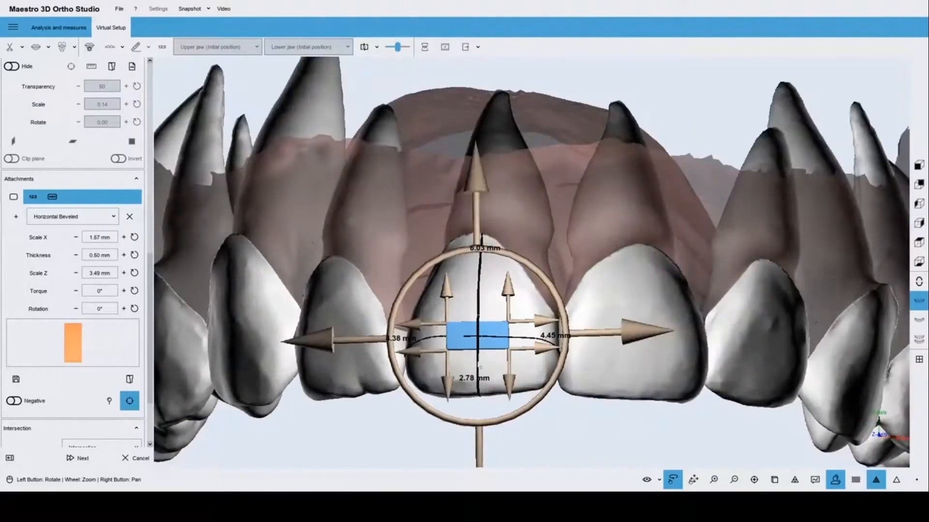
left_click_drag(415, 327, 410, 325)
left_click_drag(441, 294, 440, 285)
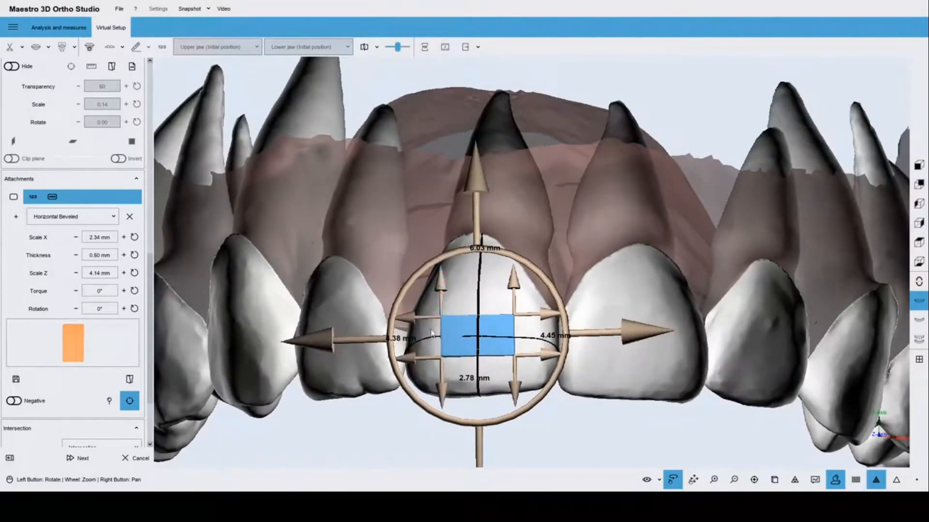
left_click_drag(599, 442, 550, 385)
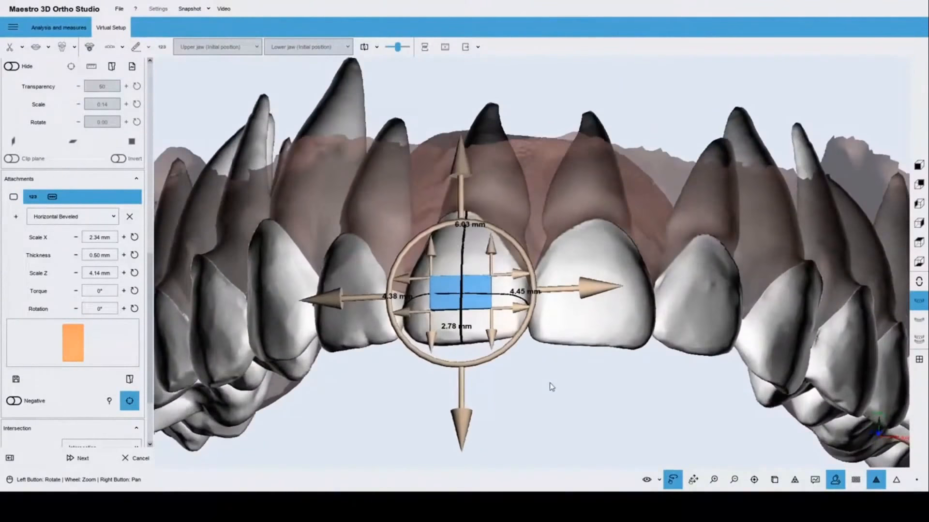
left_click_drag(426, 359, 421, 356)
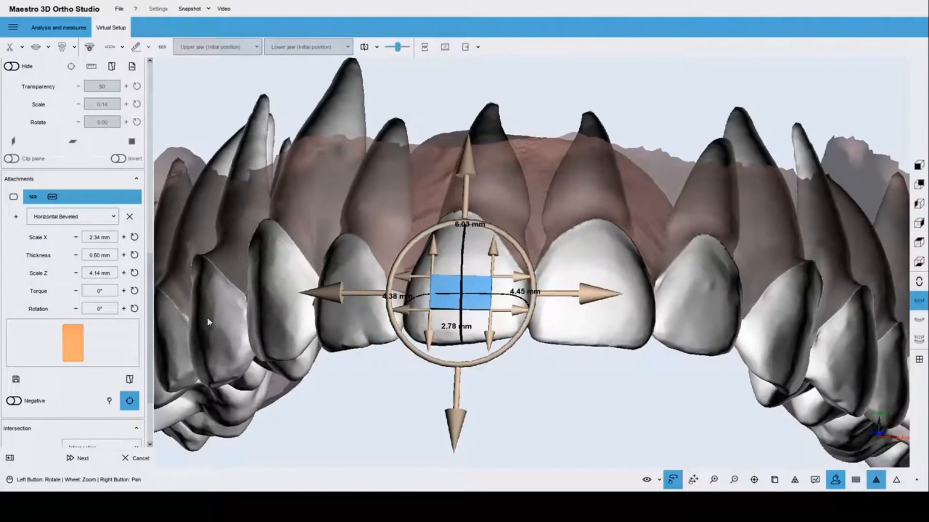
Set torque 15° and rotation -5°, and change the type to Optimized Root Control.
left_click(124, 290)
left_click(124, 291)
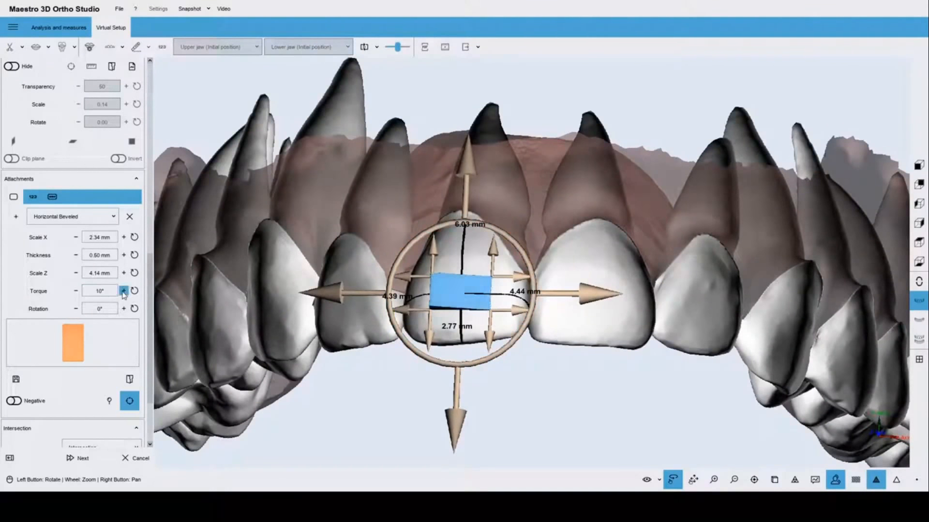
left_click(124, 291)
left_click(76, 309)
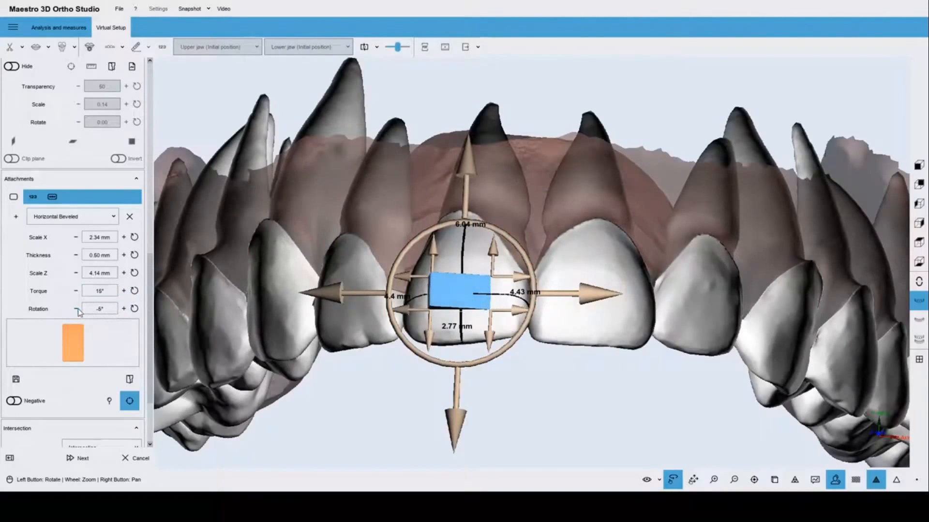
left_click(90, 216)
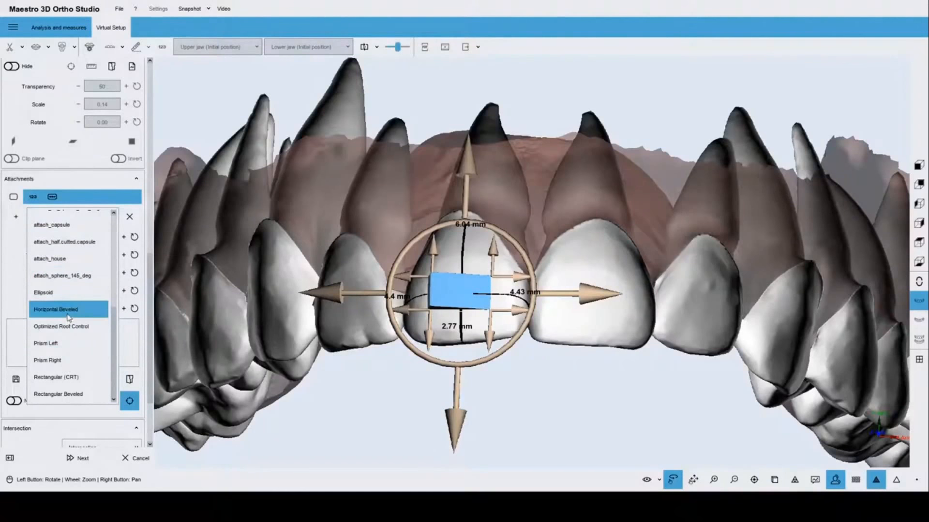
left_click(63, 378)
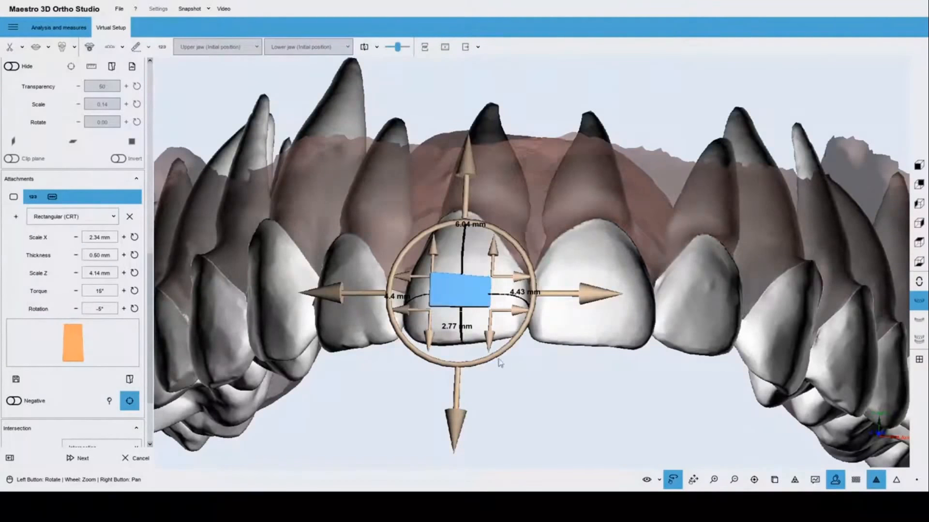
left_click_drag(500, 363, 483, 390)
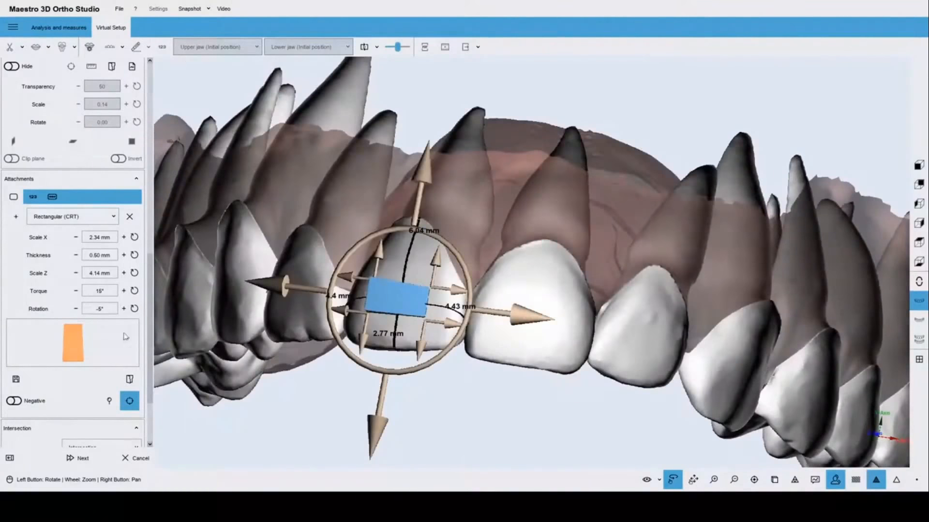
left_click(79, 217)
left_click(517, 441)
left_click_drag(550, 456, 519, 410)
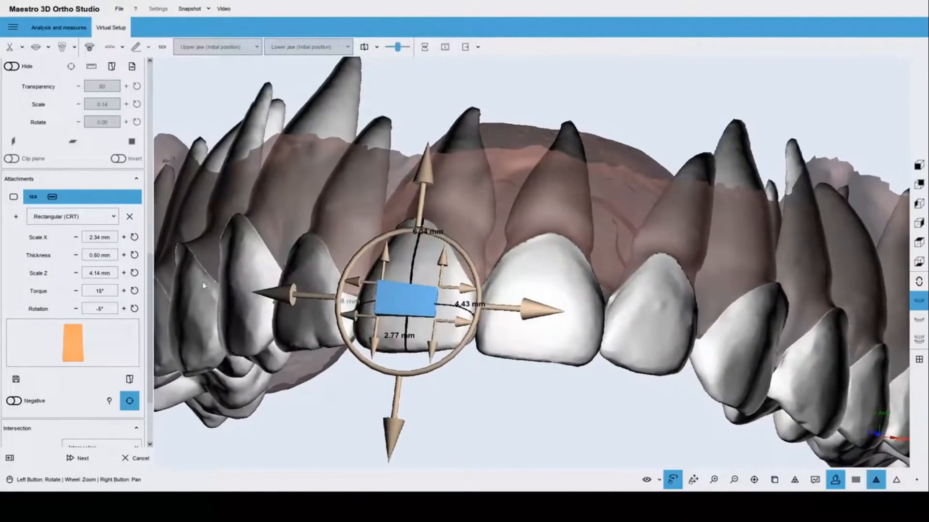
left_click(65, 217)
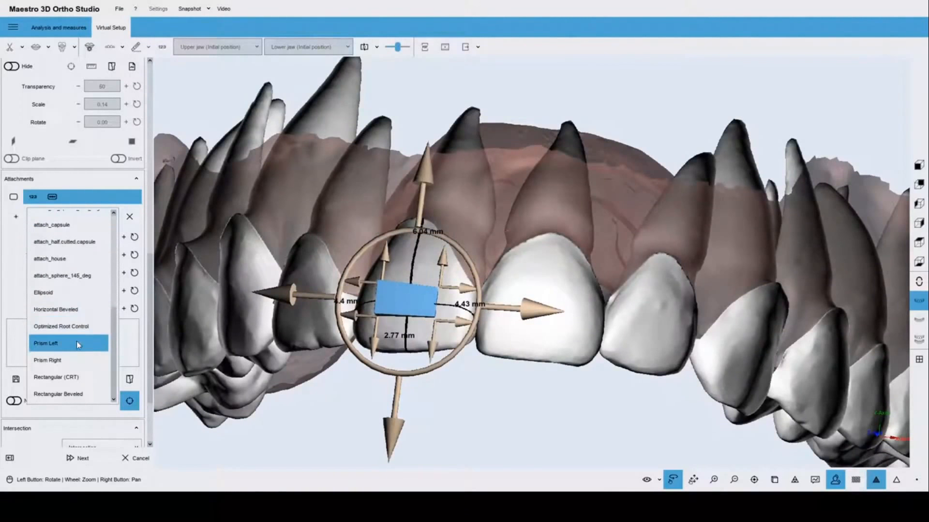
left_click(80, 329)
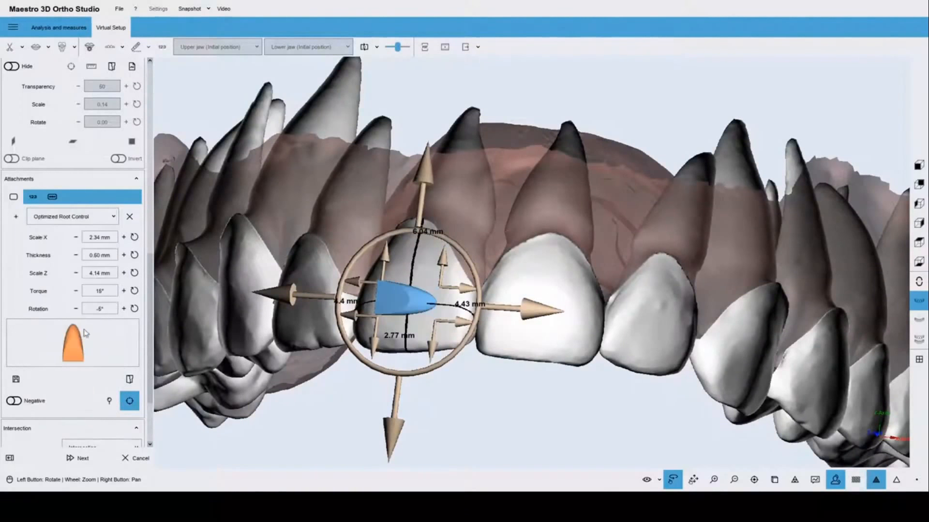
Copy the finished attachment for reuse on tooth 21.
right_click(401, 301)
left_click(417, 252)
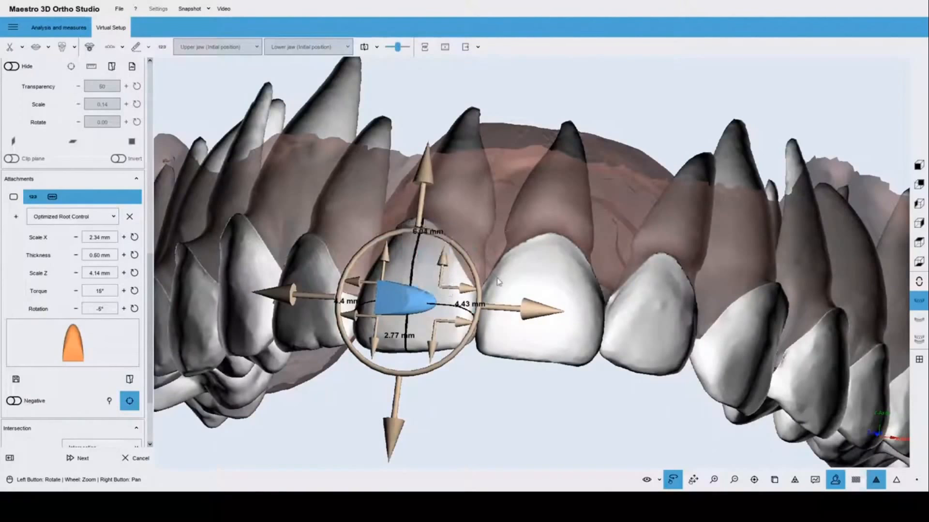
left_click(526, 289)
Paste the root-control attachment onto tooth 21, moving and rotating it to mirror the other.
right_click(527, 285)
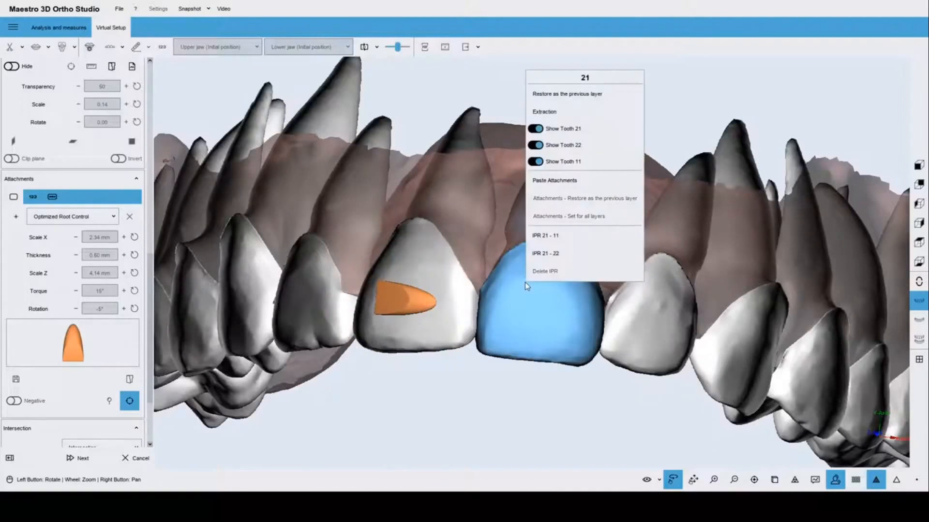
left_click(550, 183)
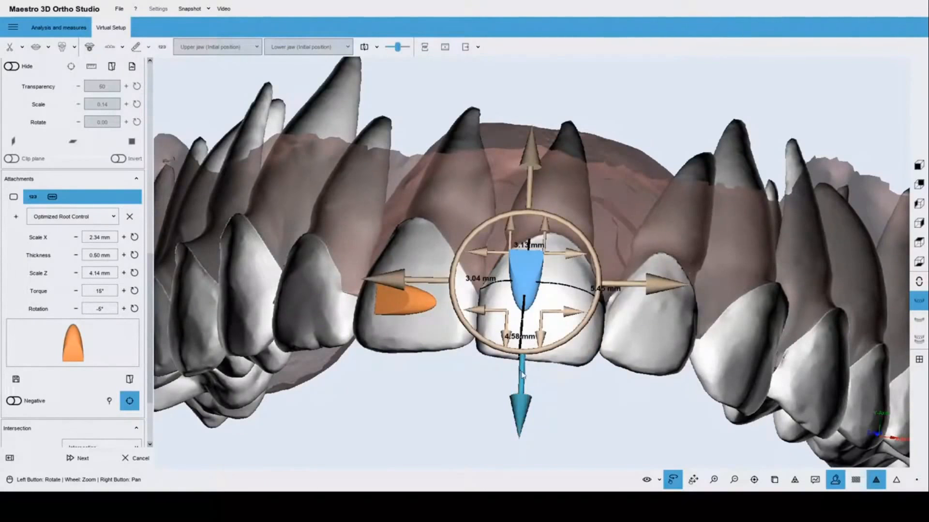
left_click_drag(522, 374, 519, 401)
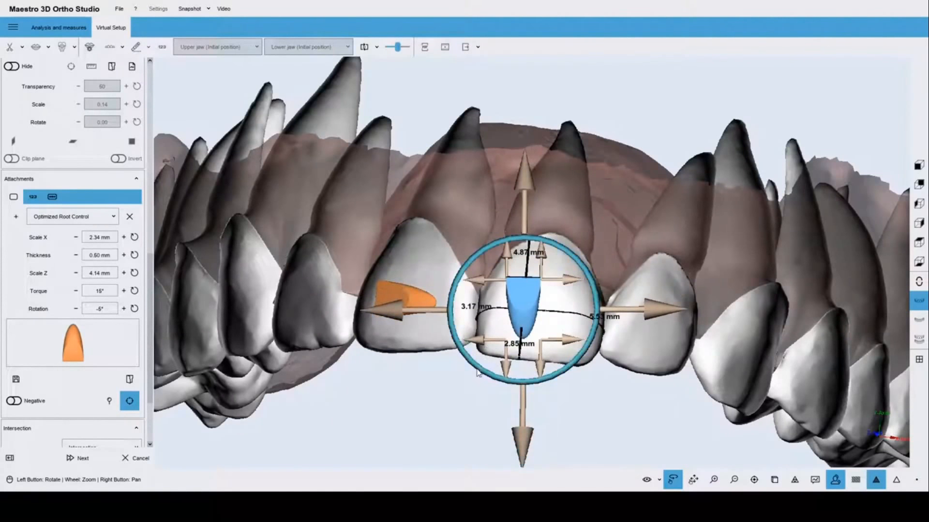
left_click_drag(477, 373, 445, 255)
left_click_drag(378, 316, 391, 318)
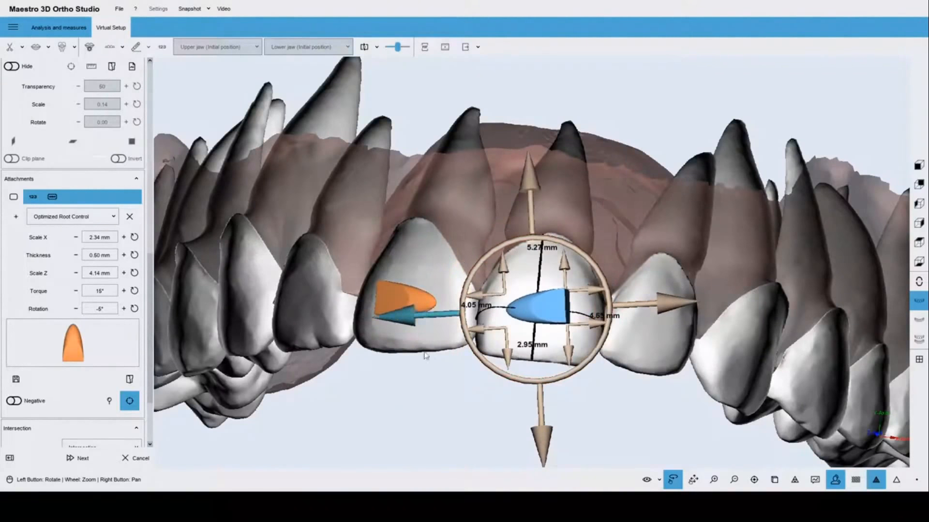
Orbit the arch to compare both central incisor attachments, then deselect them.
left_click_drag(420, 396, 527, 312)
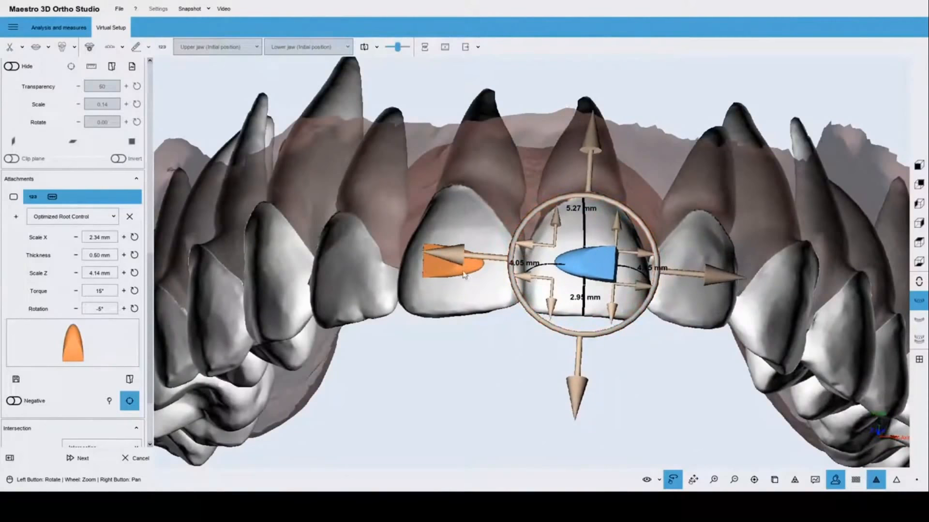
mouse_move(518, 394)
left_mouse_down()
mouse_move(518, 384)
mouse_move(510, 394)
left_mouse_up()
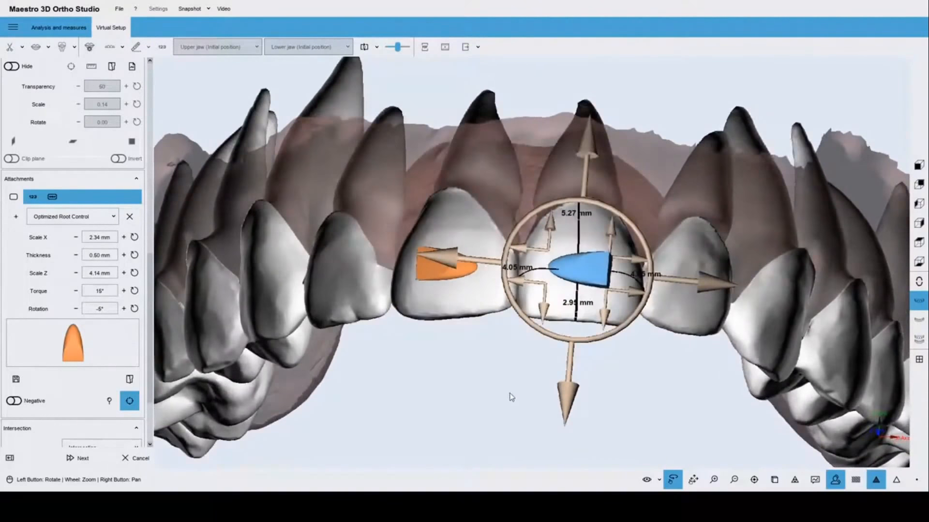
left_click_drag(389, 369, 407, 376)
left_click_drag(488, 367, 517, 387)
left_click(480, 382)
scroll(477, 374, "up", 3)
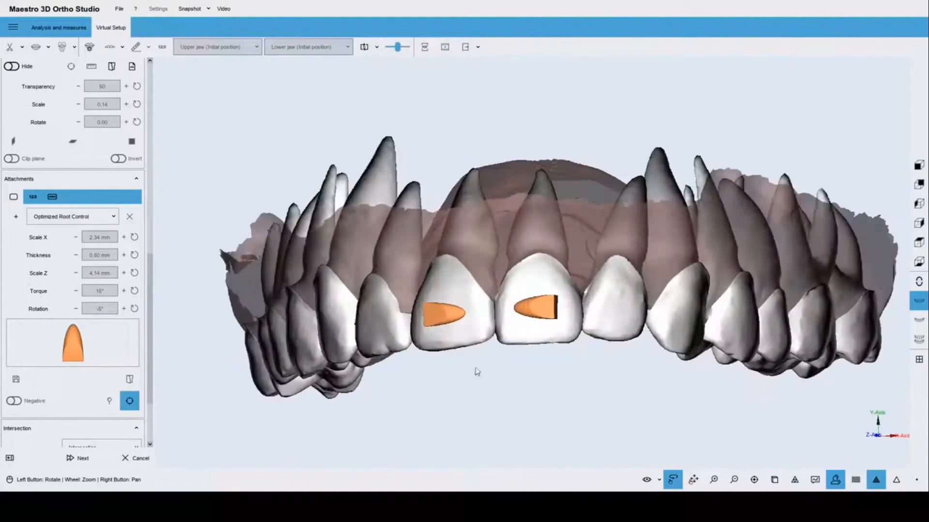
left_click(452, 315)
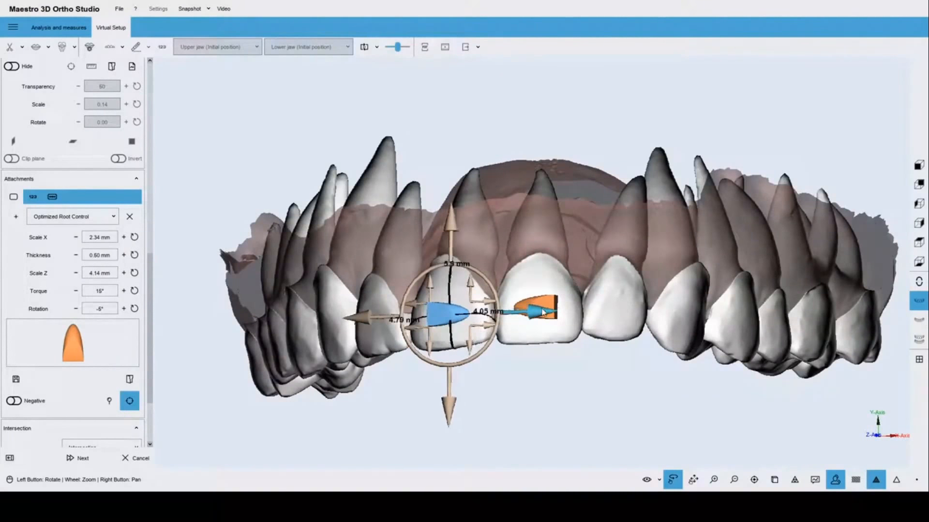
left_click_drag(589, 398, 564, 266)
left_click(566, 368)
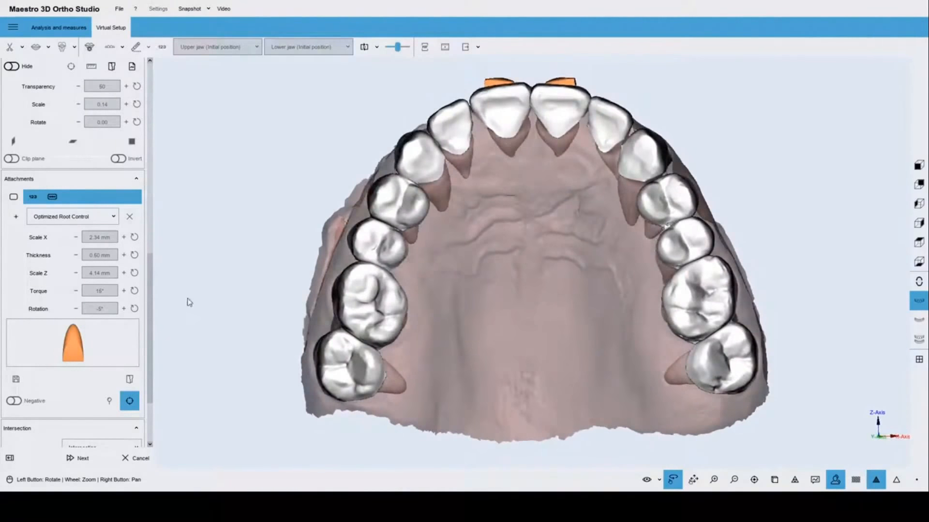
Place an Ellipsoid attachment on the central incisor and shorten it to 3.00 mm tall.
left_click(15, 219)
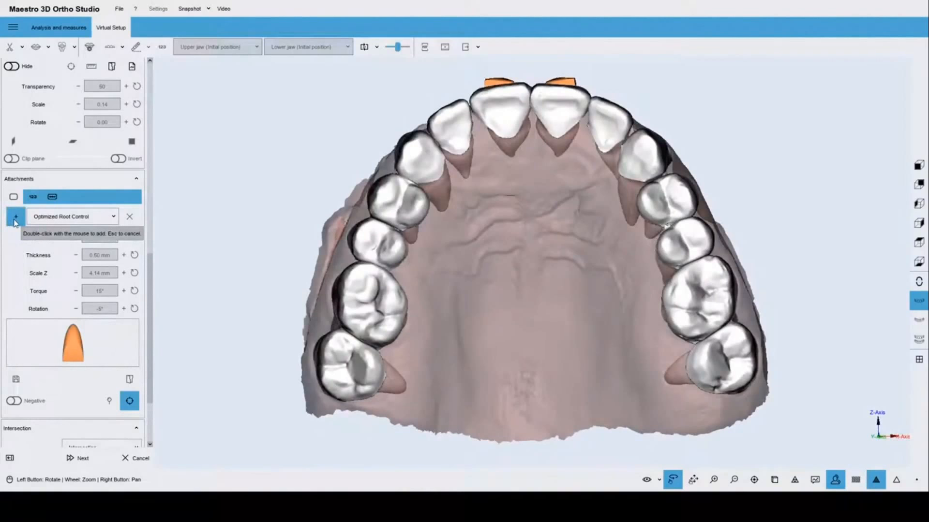
left_click(68, 216)
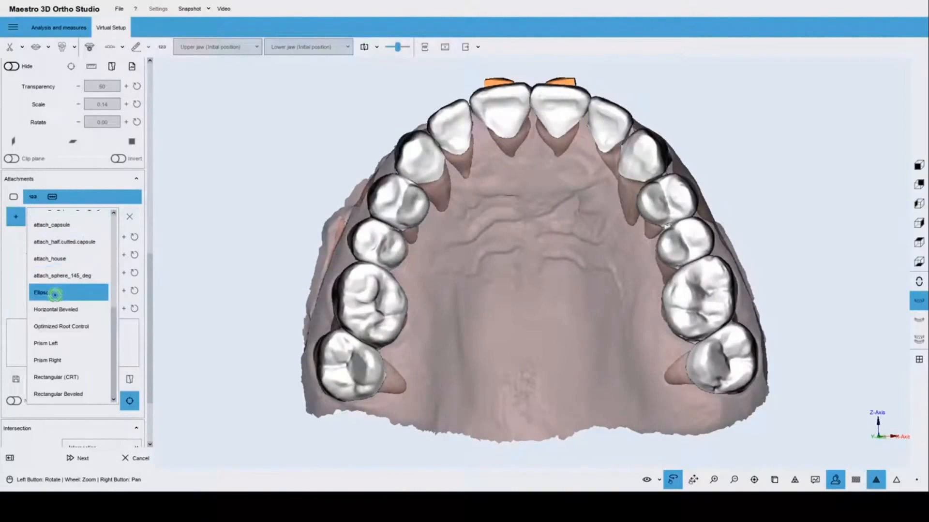
left_click(57, 293)
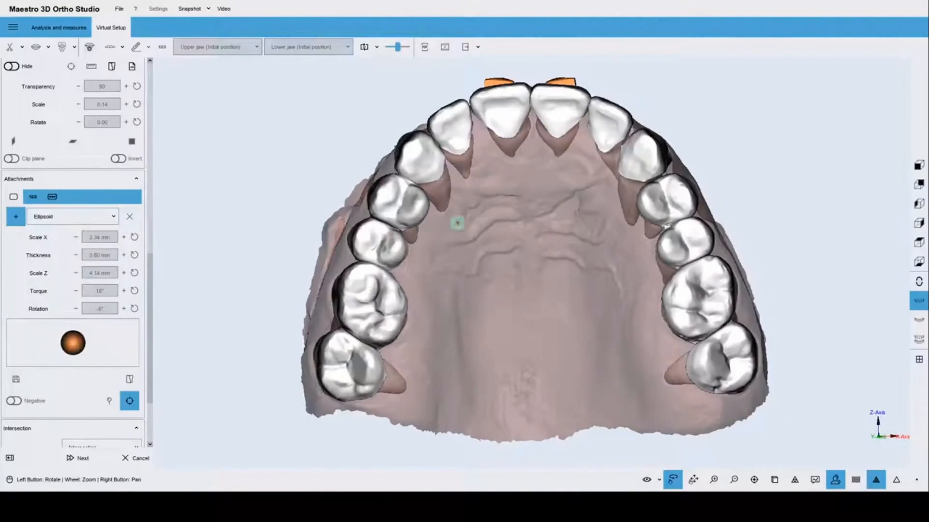
left_click(502, 108)
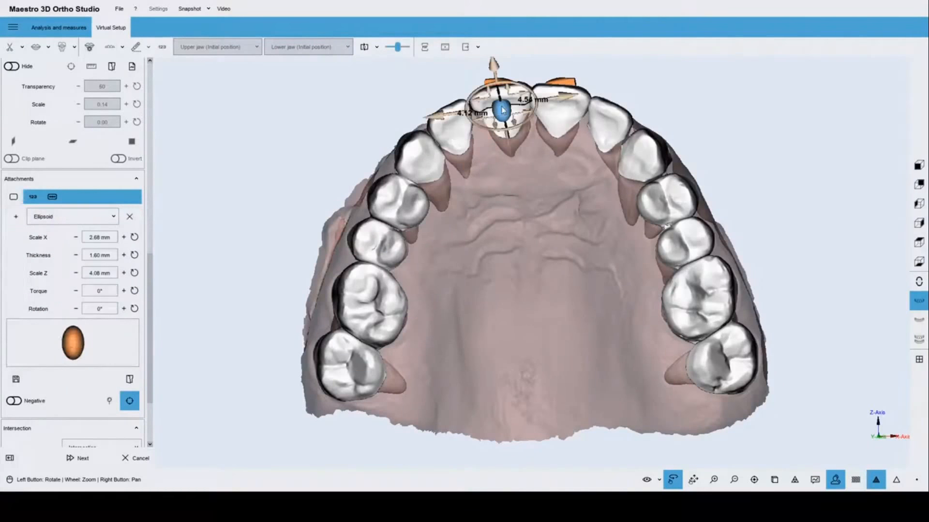
left_click_drag(487, 134, 509, 170)
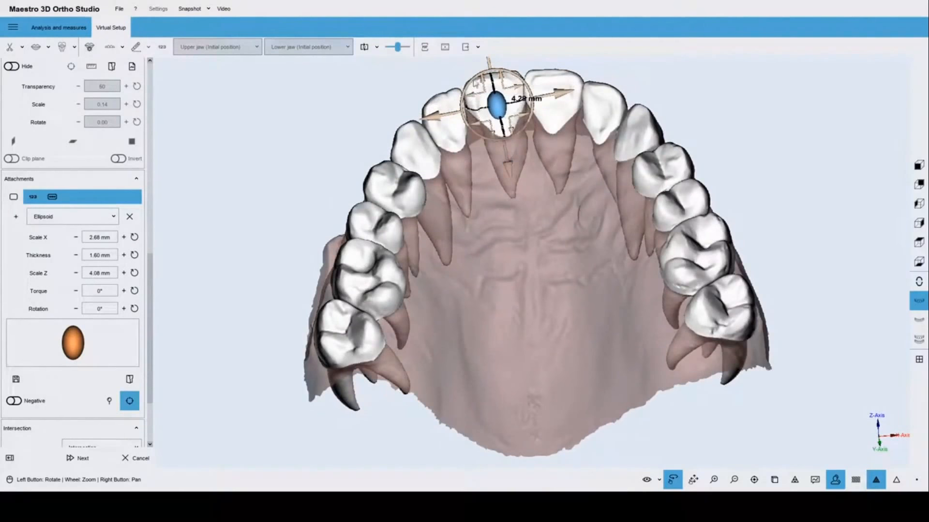
left_click_drag(482, 79, 484, 91)
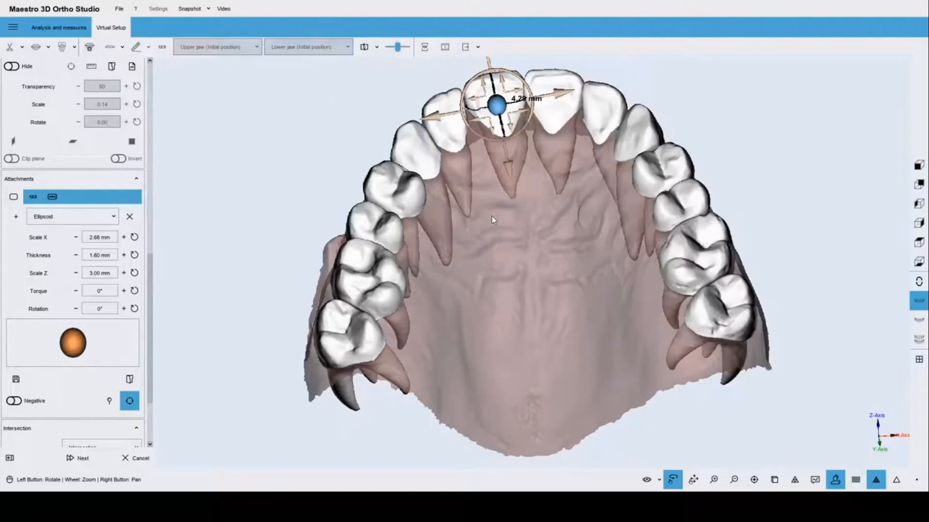
left_click_drag(514, 214, 553, 298)
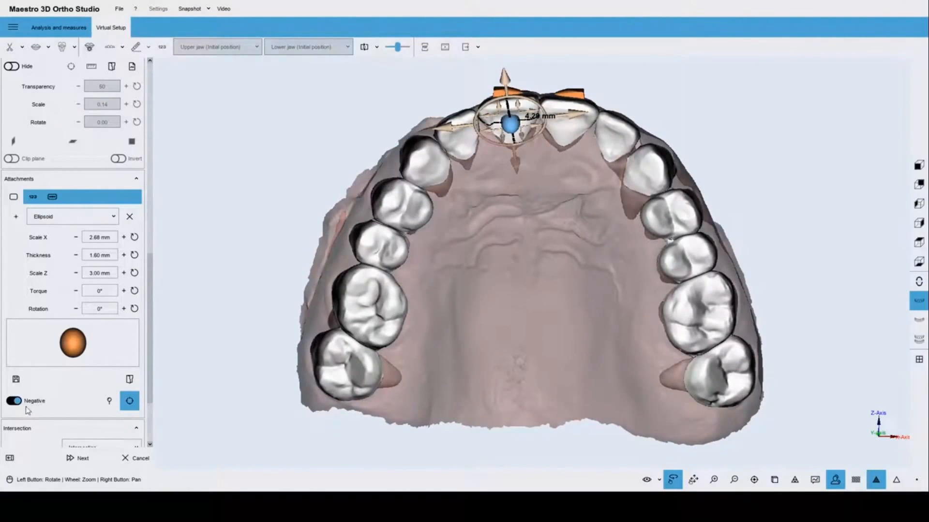
Copy the palatal ellipsoid attachment and paste it onto central incisor 21.
left_click(303, 273)
left_click_drag(303, 274, 516, 217)
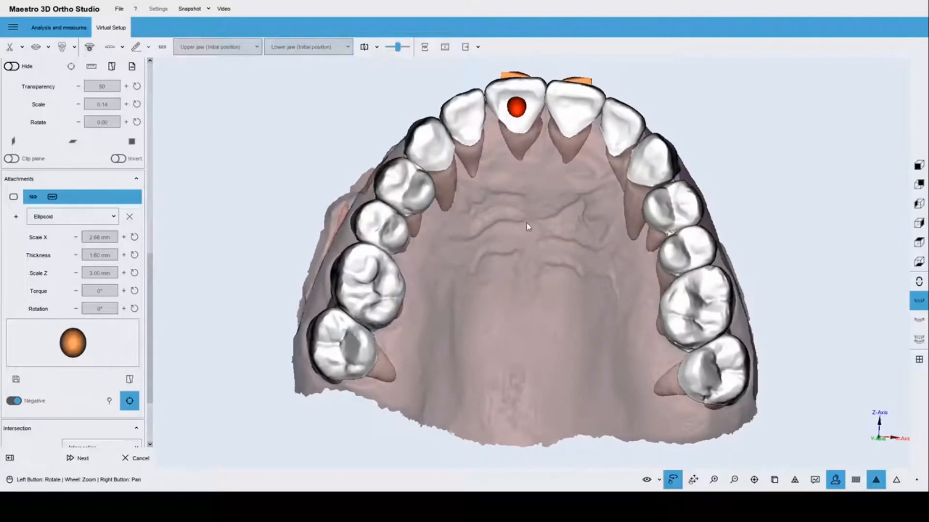
left_click_drag(526, 223, 527, 208)
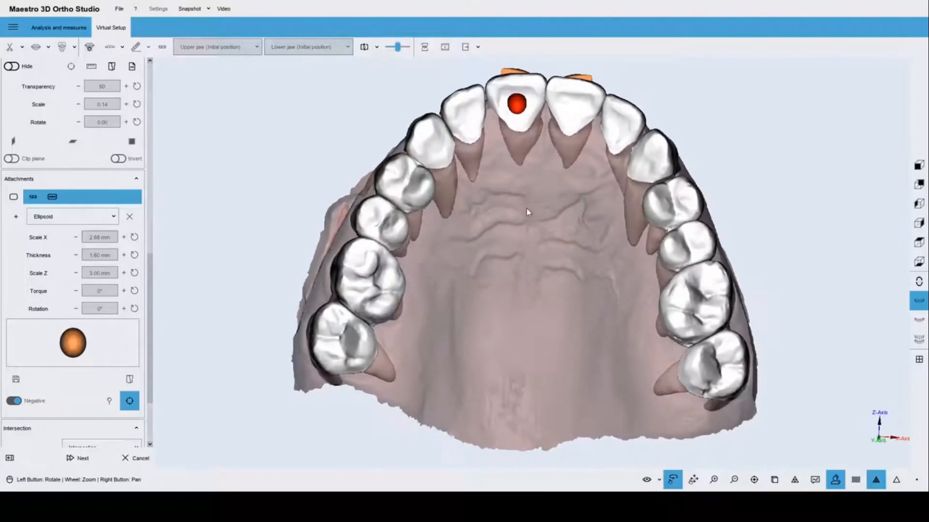
right_click(527, 113)
left_click(538, 59)
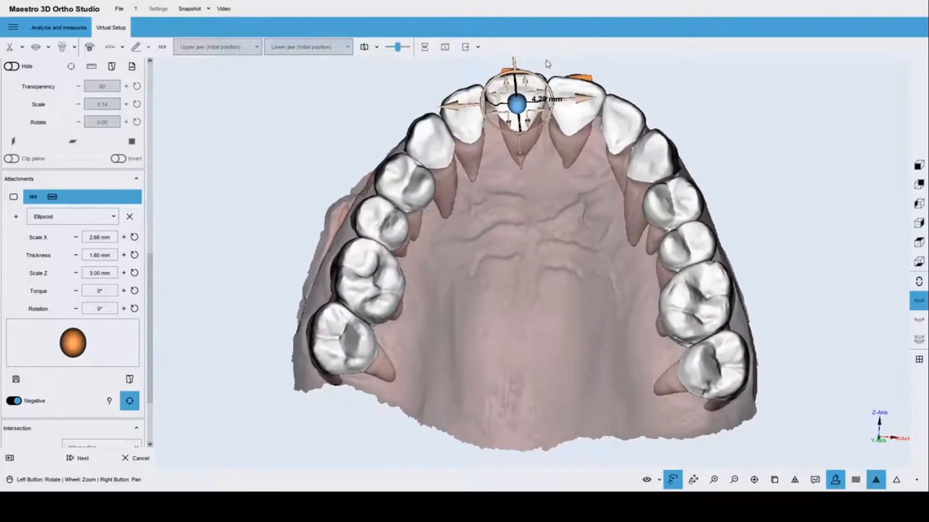
left_click(576, 120)
right_click(573, 107)
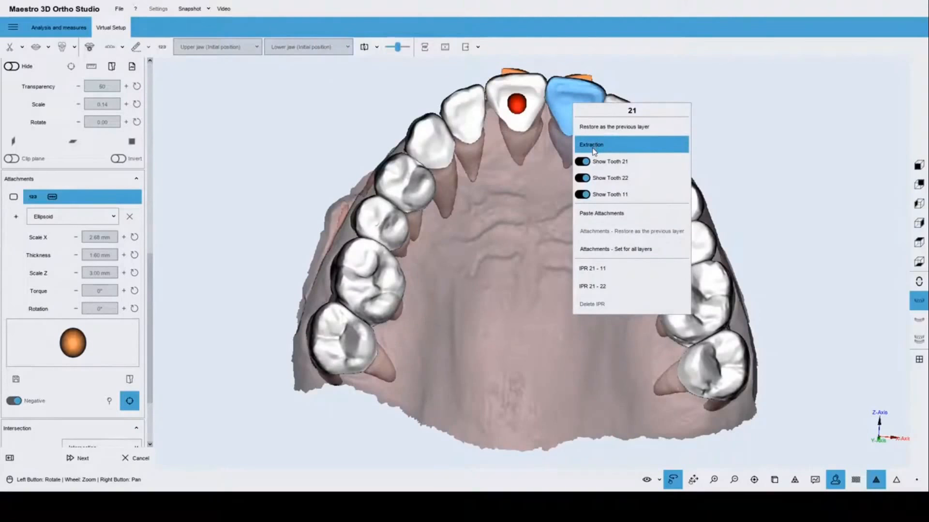
left_click(597, 215)
left_click_drag(535, 190, 535, 215)
left_click(532, 251)
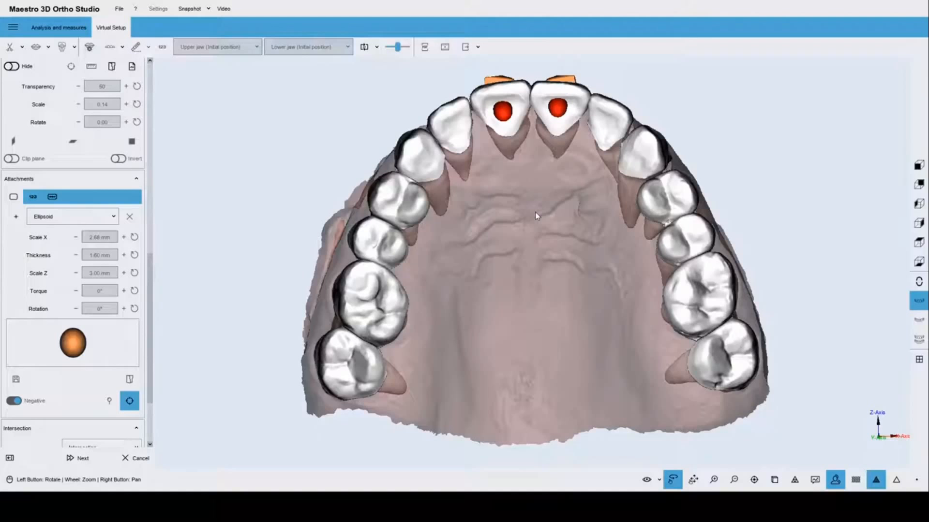
left_click_drag(549, 182, 582, 395)
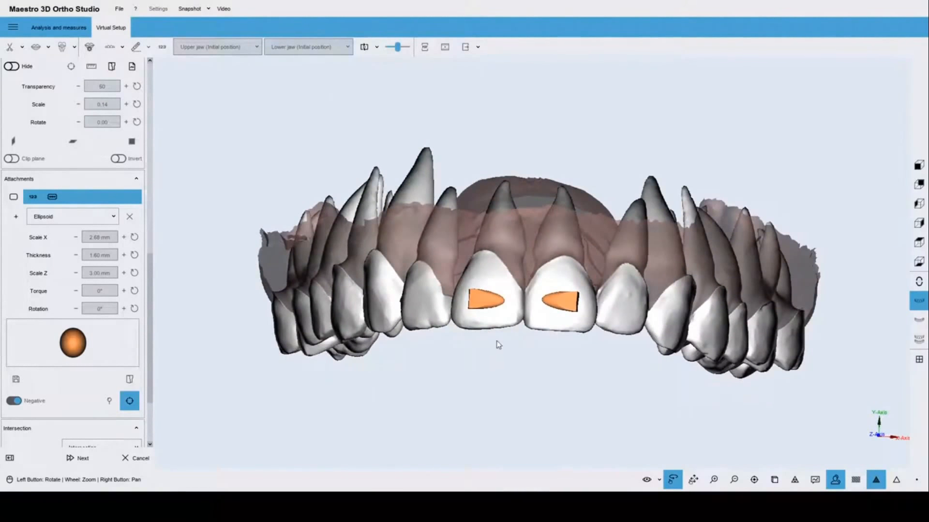
scroll(516, 371, "up", 2)
left_click(508, 323)
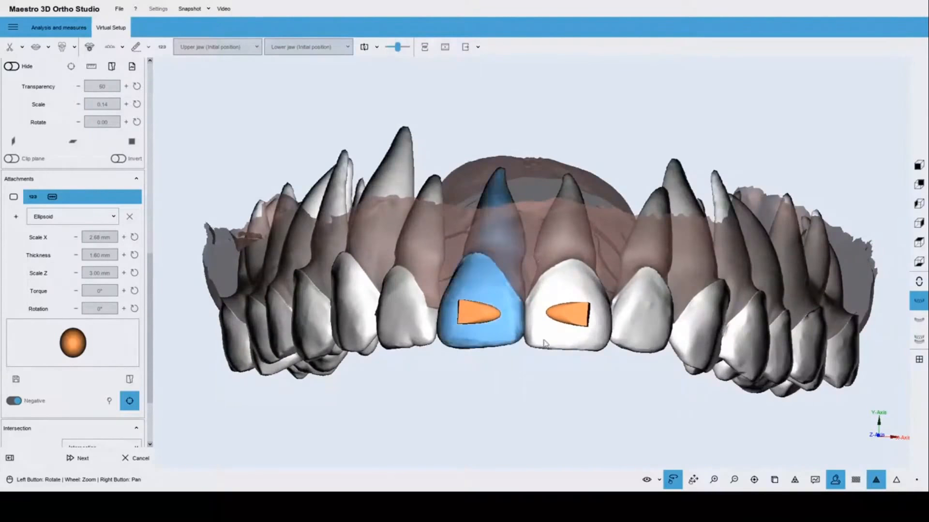
left_click_drag(524, 329, 584, 342)
scroll(584, 342, "up", 1)
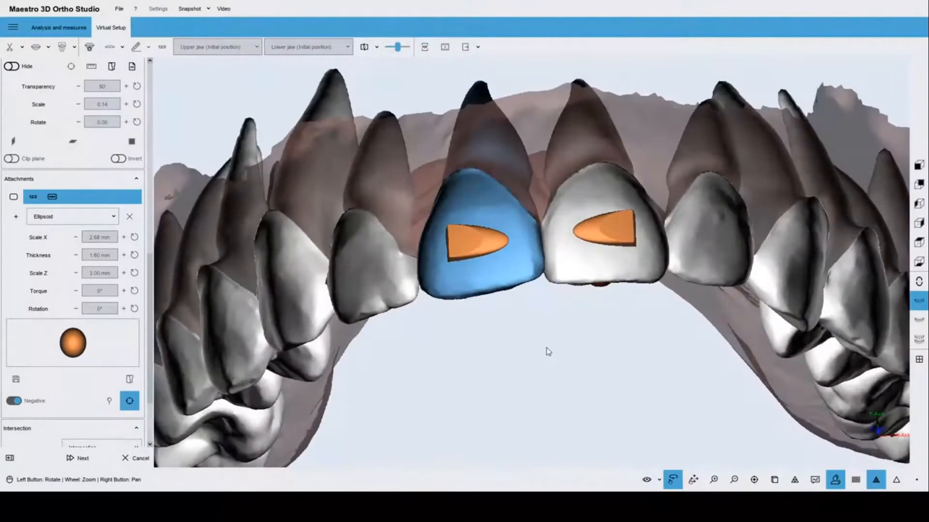
scroll(548, 357, "up", 2)
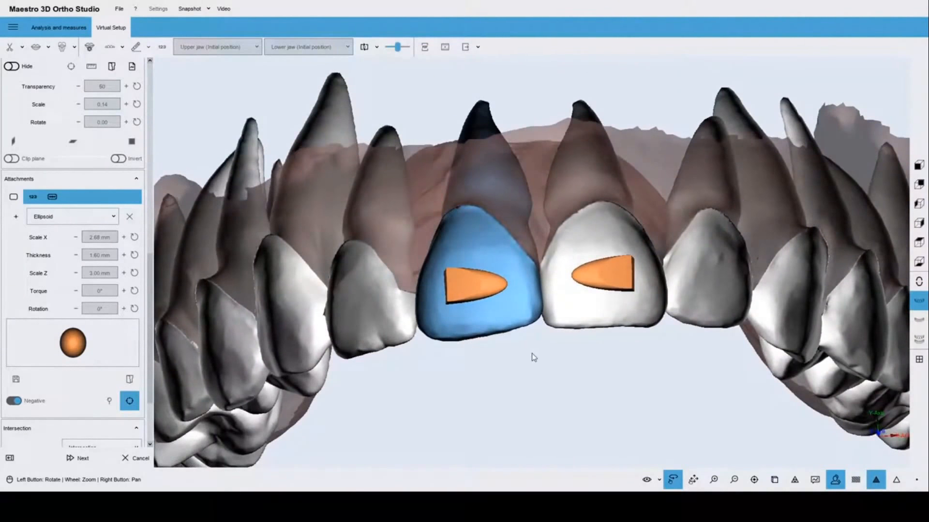
scroll(555, 346, "up", 2)
scroll(530, 290, "down", 2)
left_click(659, 480)
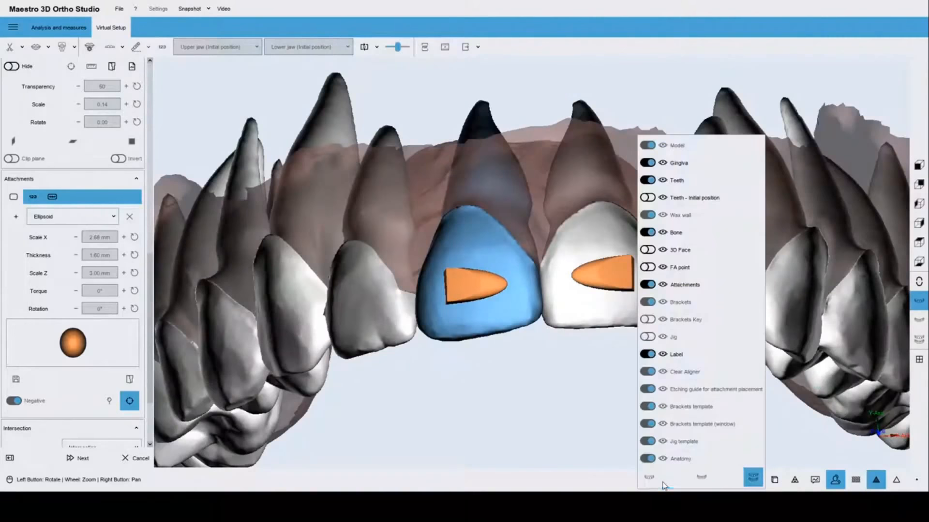
mouse_move(696, 181)
left_click_drag(760, 181, 732, 184)
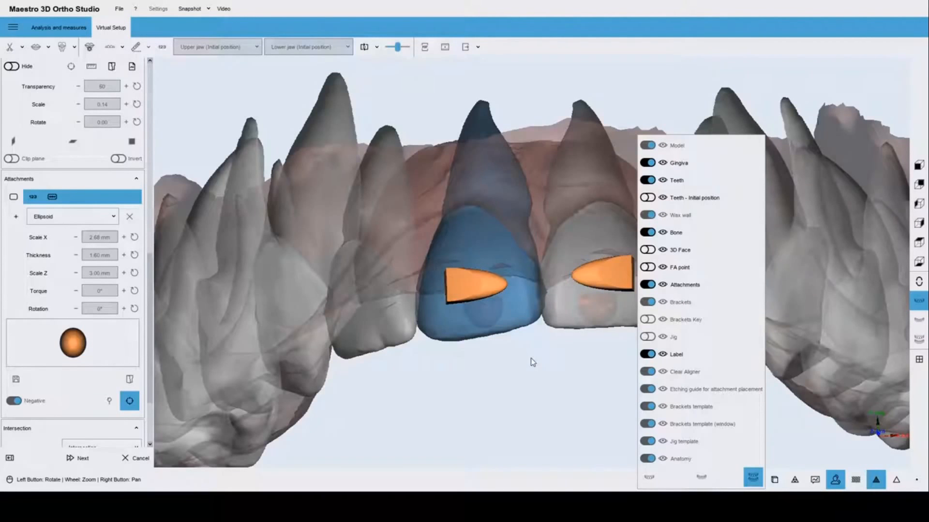
left_click(529, 357)
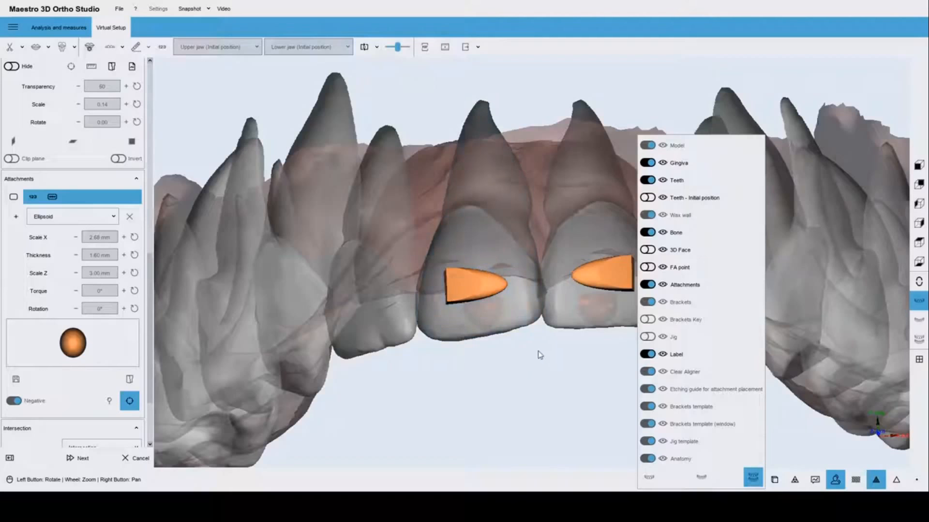
mouse_move(687, 181)
left_click_drag(687, 180, 787, 185)
left_click_drag(533, 377, 517, 301)
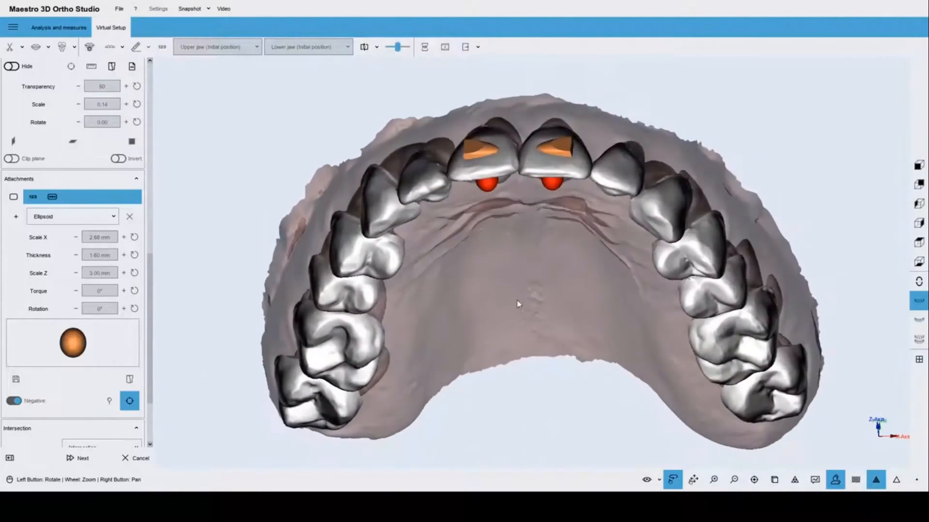
Add a 0.3 mm IPR between teeth 21 and 11, displayed as marks only.
left_click(510, 163)
right_click(510, 164)
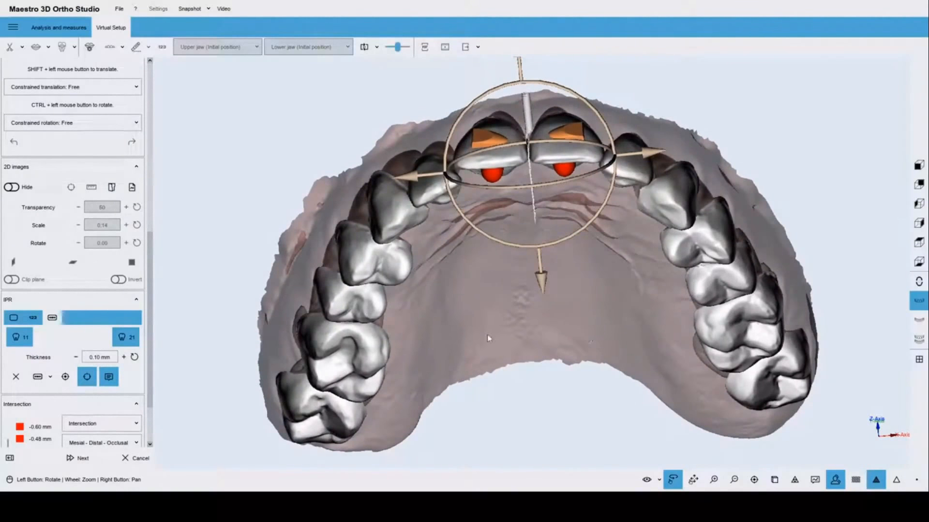
double_click(108, 359)
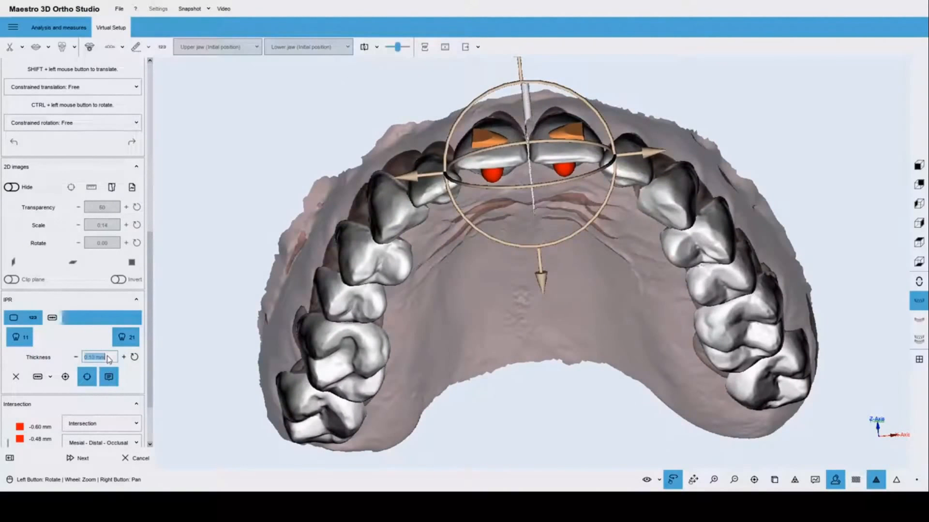
type("0.3")
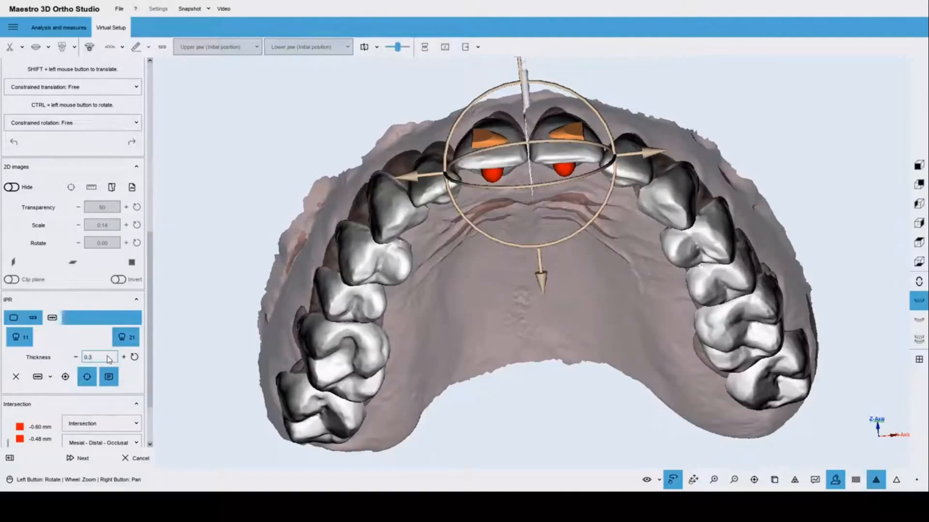
key("Return")
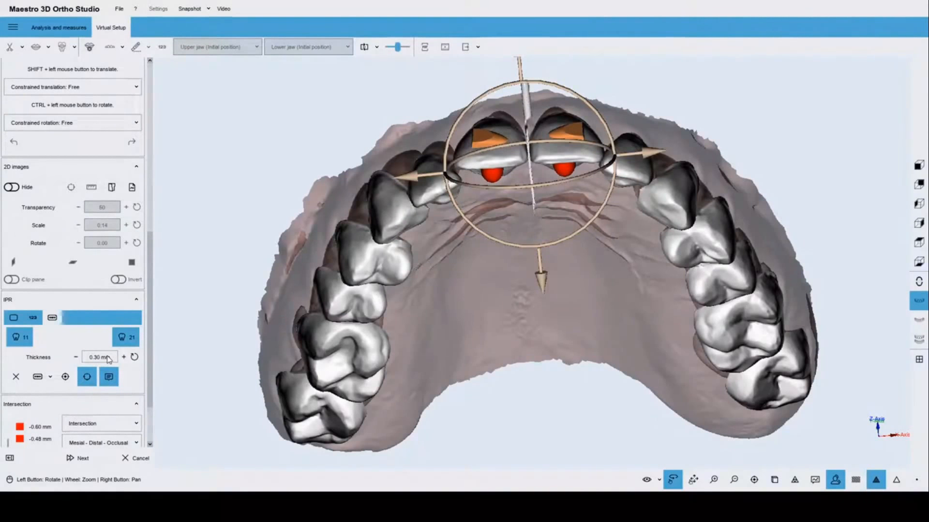
left_click(50, 378)
left_click(54, 402)
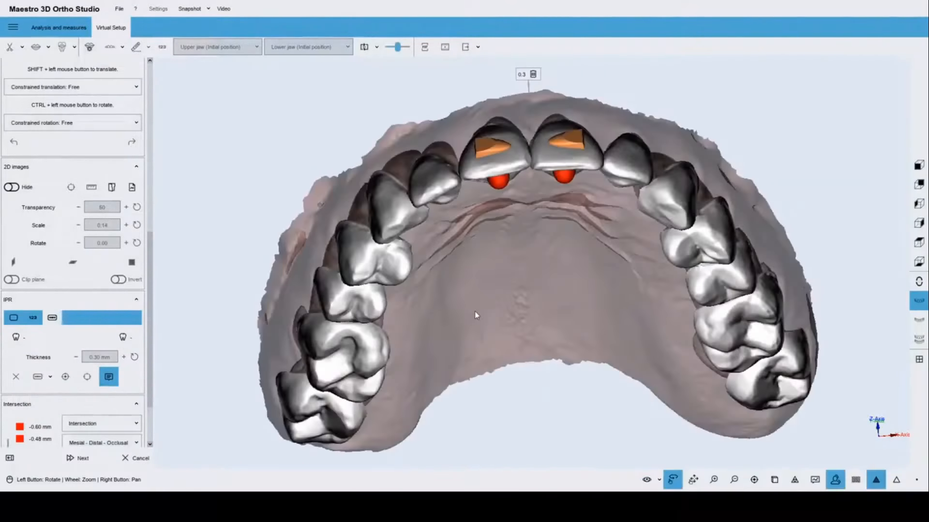
Orbit the upper arch between front and occlusal views to review the incisors.
left_click_drag(477, 315, 529, 184)
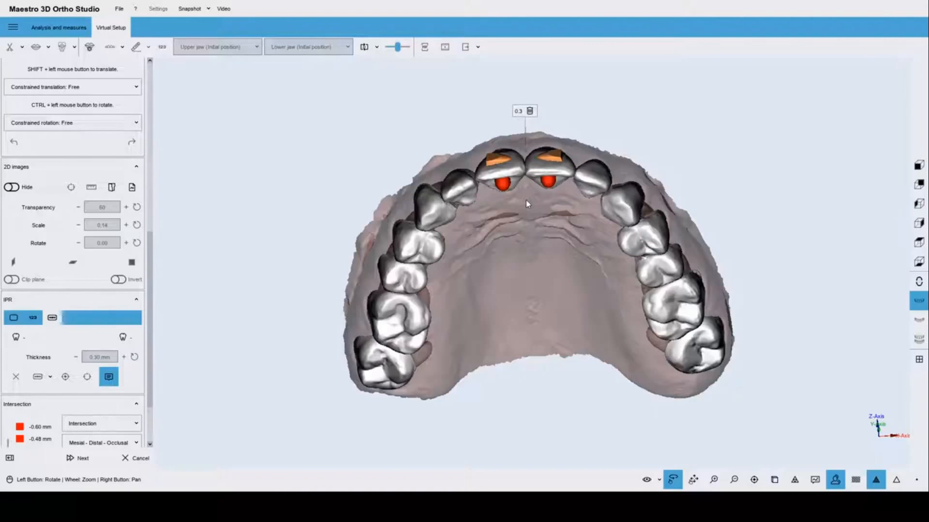
left_click_drag(561, 167, 545, 287)
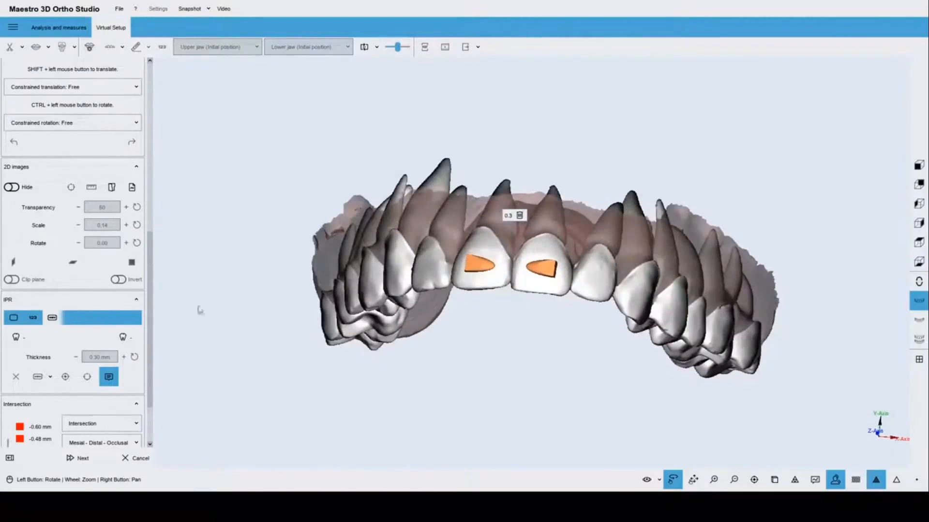
scroll(144, 94, "up", 10)
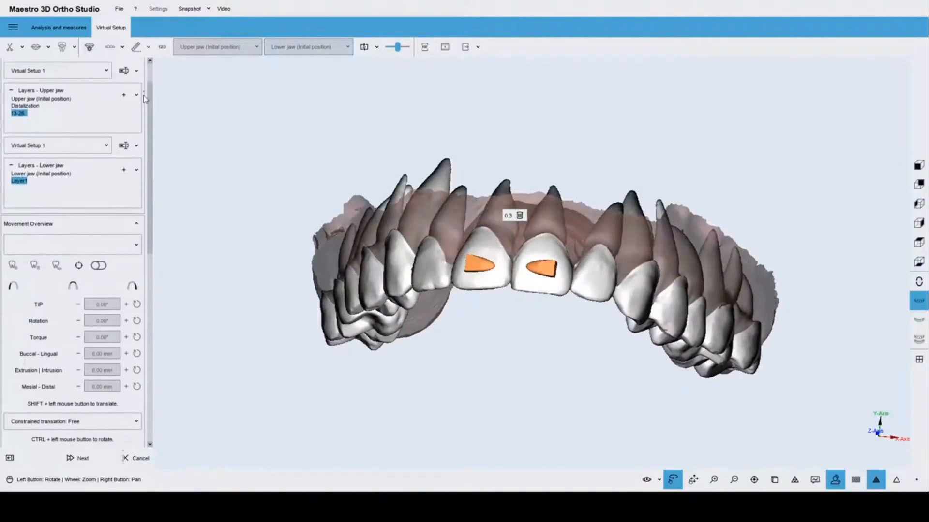
left_click_drag(518, 336, 409, 152)
left_click_drag(584, 352, 577, 274)
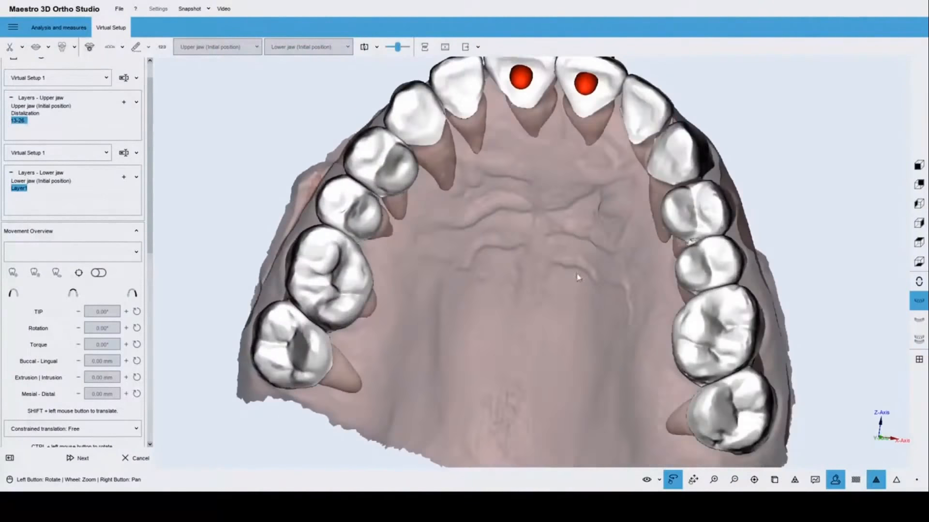
scroll(578, 274, "down", 2)
left_click_drag(467, 372, 506, 409)
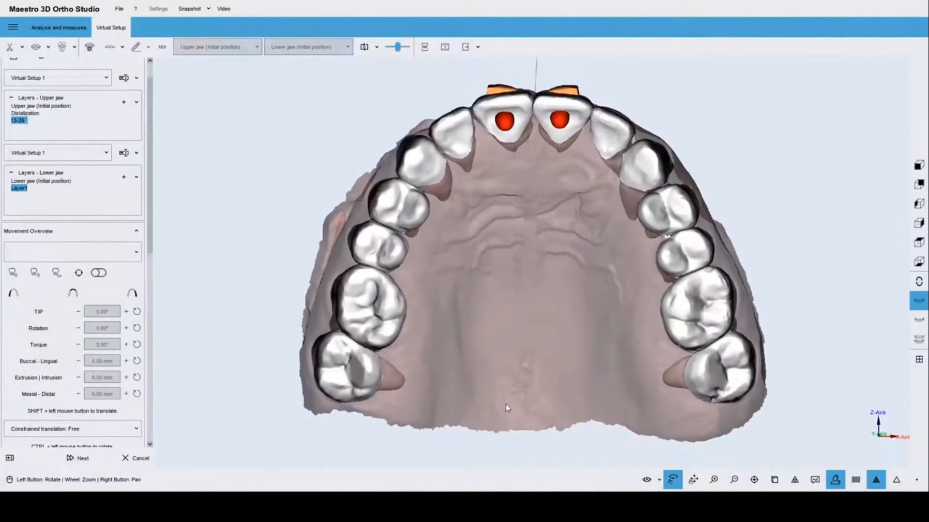
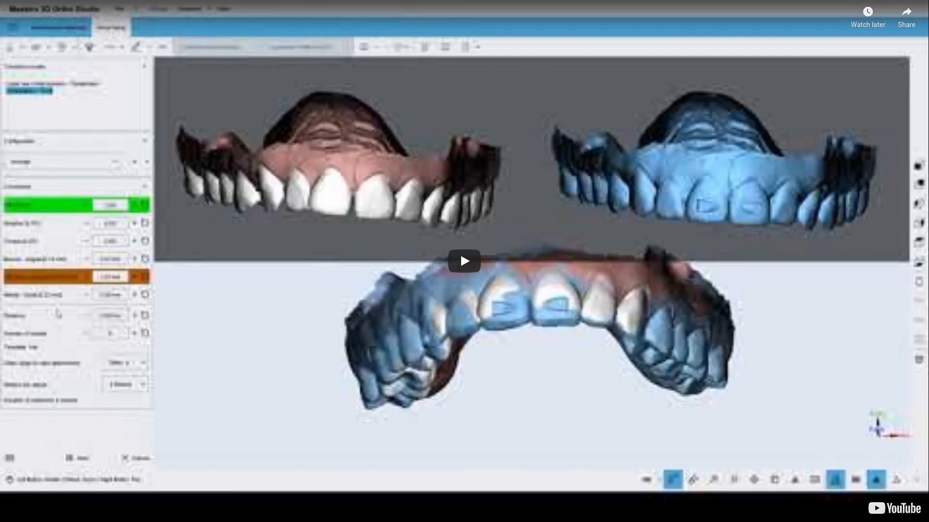
Confirm the upper jaw to load its Distalization 13-28 transition models (13 models, 2 weeks each).
left_click(460, 252)
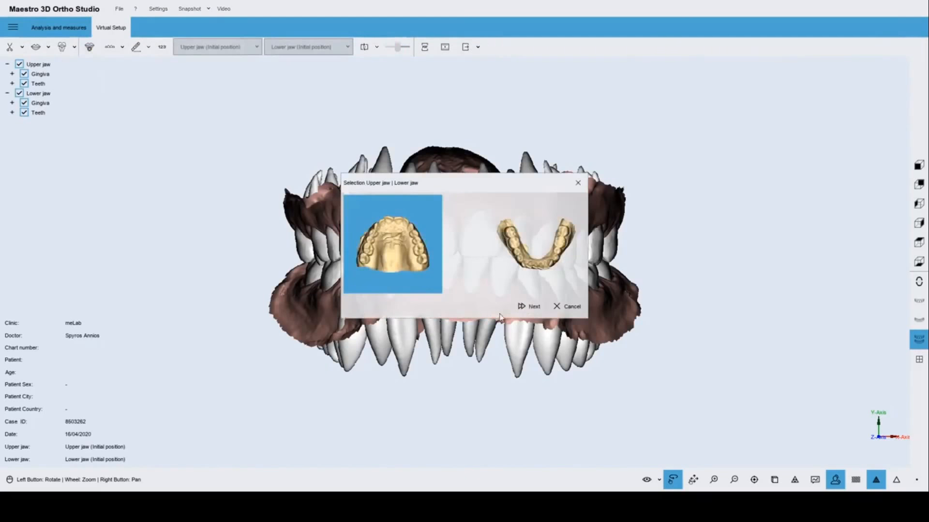
left_click(527, 307)
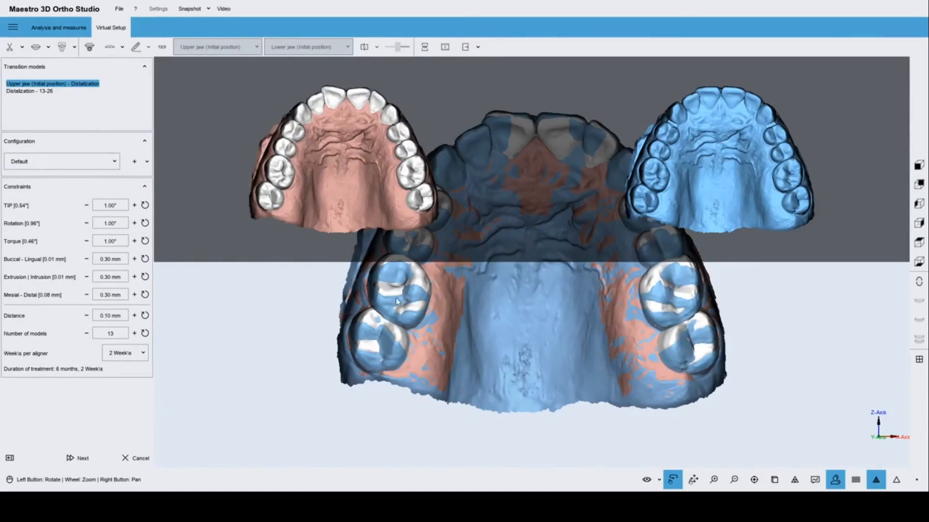
left_click(122, 334)
key("Return")
Apply the average configuration (2.00° angles, 0.25 mm movements, 7 models) and discard a trial new configuration.
left_click(70, 167)
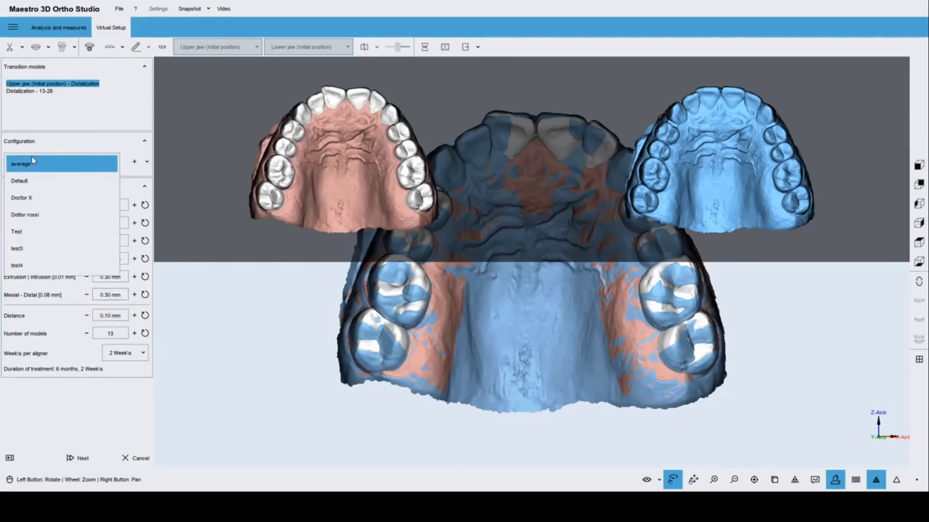
left_click(40, 163)
left_click(134, 161)
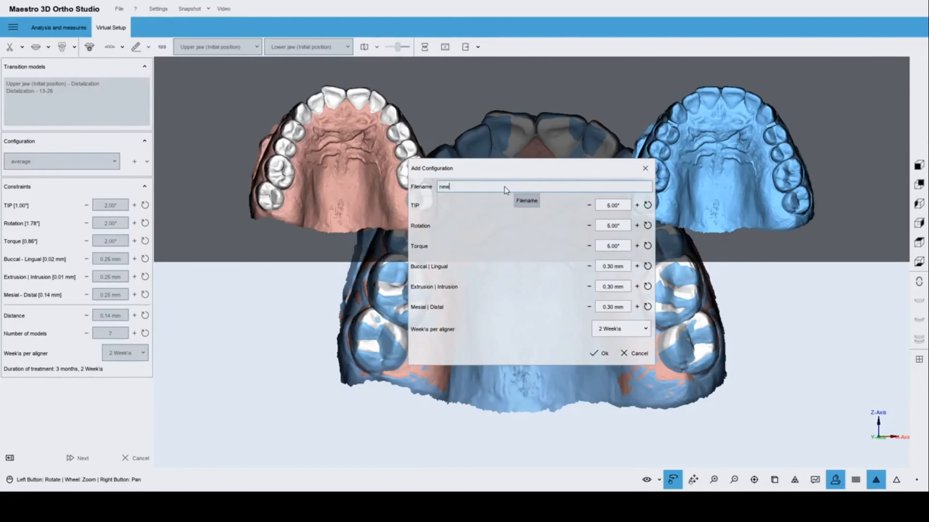
left_click(589, 205)
left_click(589, 205)
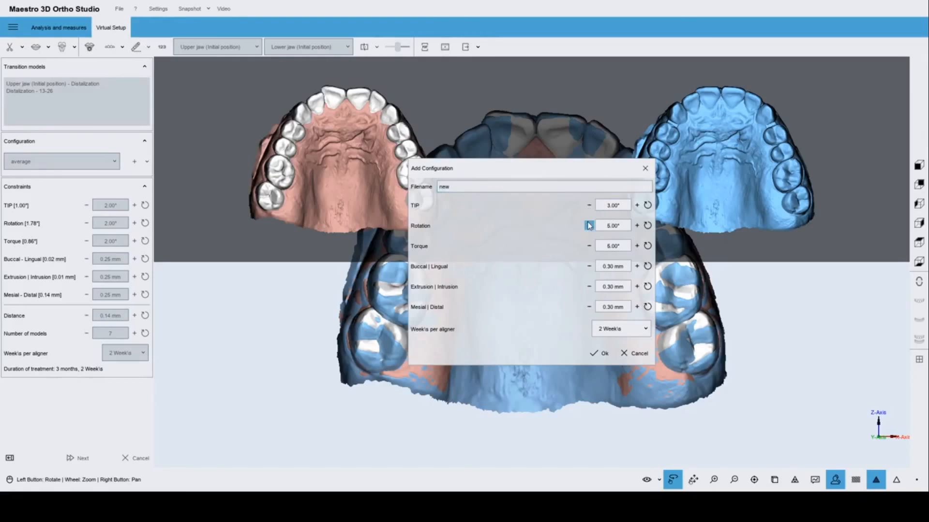
left_click(645, 169)
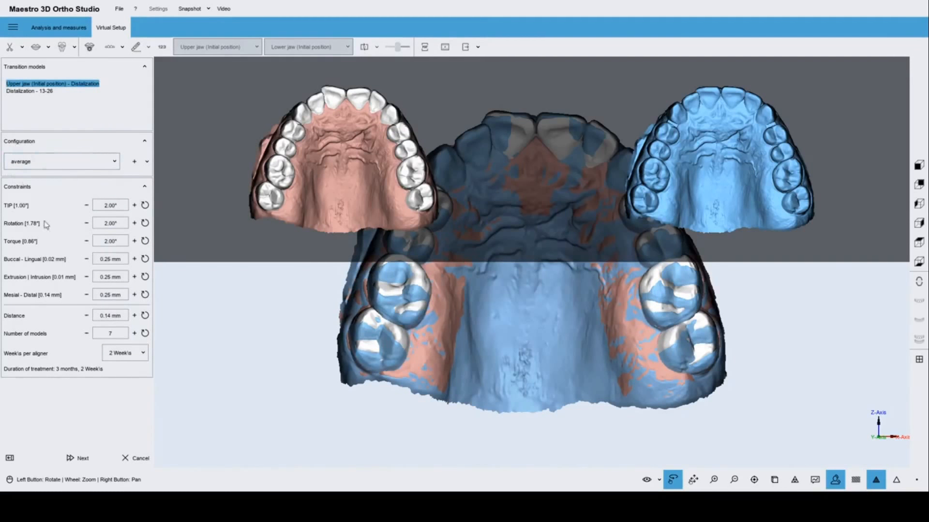
Keep 7 models, then switch to the Distalization - 13-26 transition (10 models, 8 months 2 weeks).
double_click(116, 338)
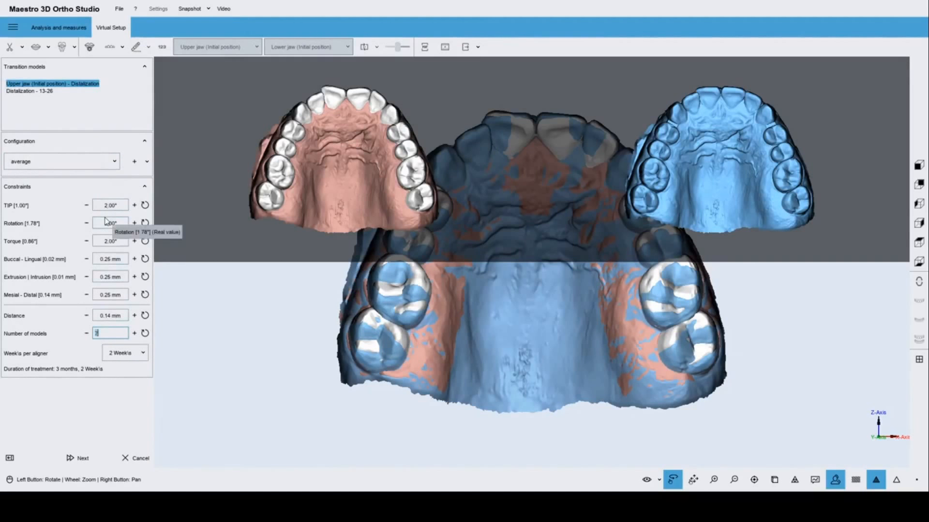
key("Return")
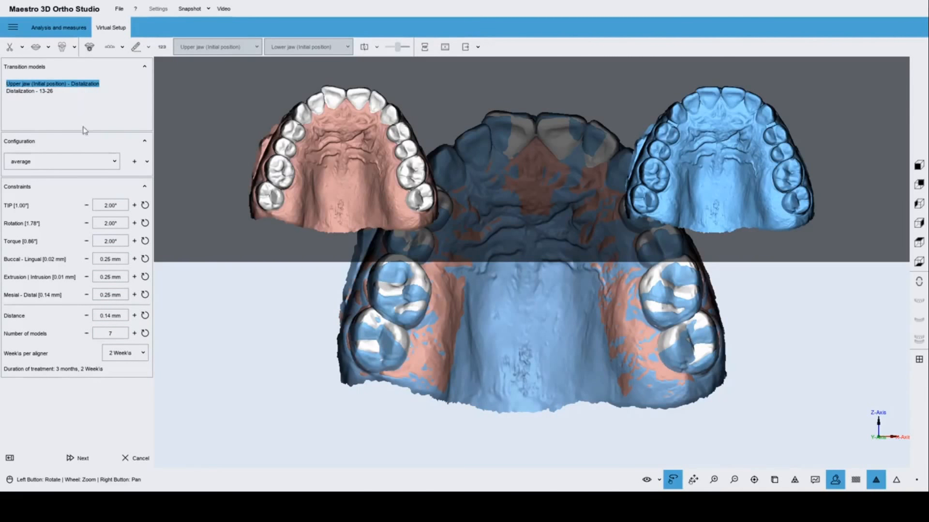
left_click(33, 91)
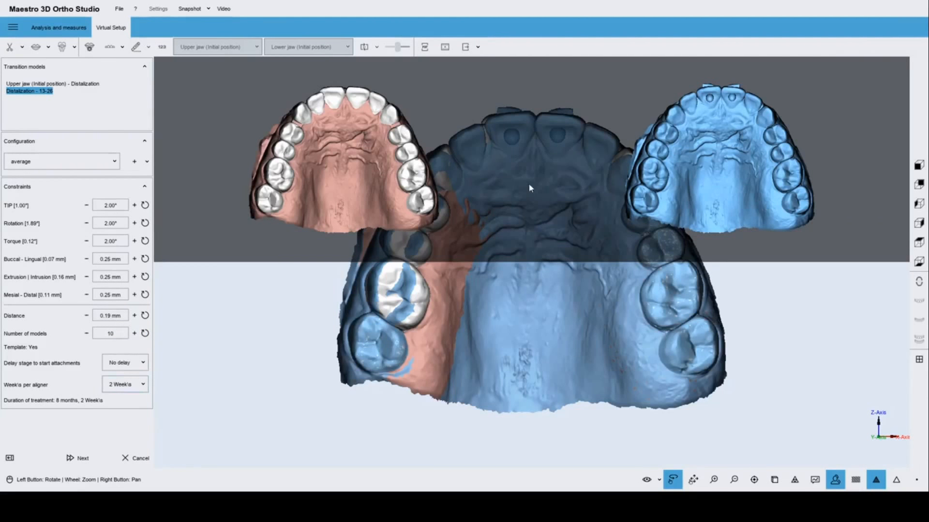
Rotate and zoom the superimposed and side upper-jaw models to a frontal view of the incisor attachments.
mouse_move(529, 184)
left_mouse_down()
mouse_move(526, 210)
mouse_move(536, 184)
left_mouse_up()
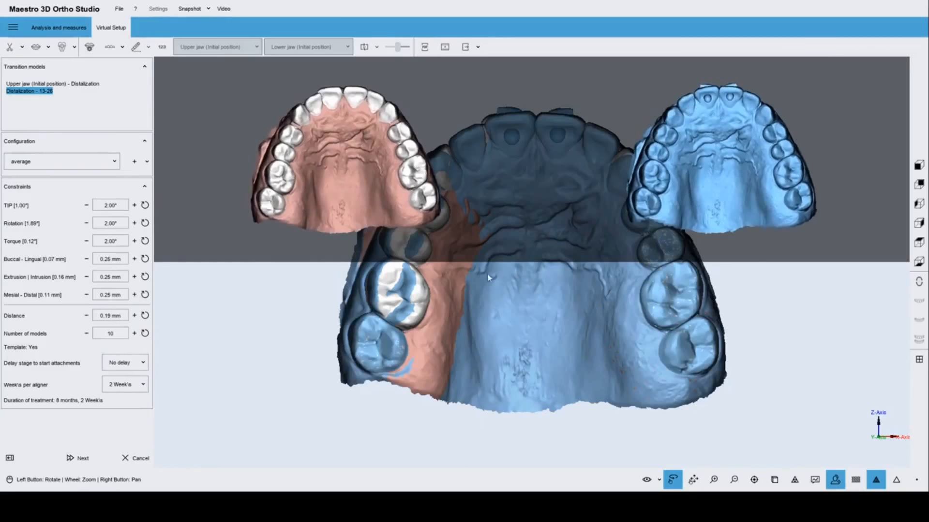
left_click_drag(504, 282, 530, 498)
scroll(611, 305, "up", 5)
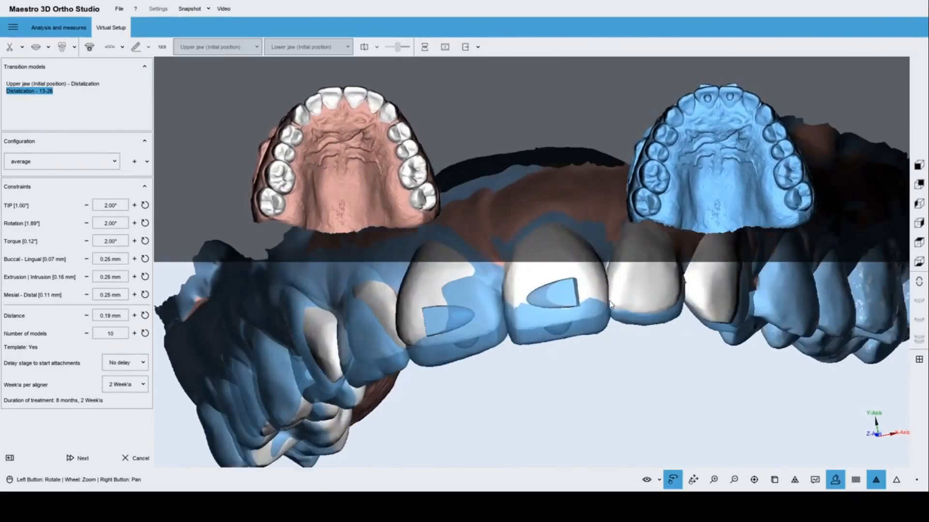
left_click_drag(497, 346, 513, 346)
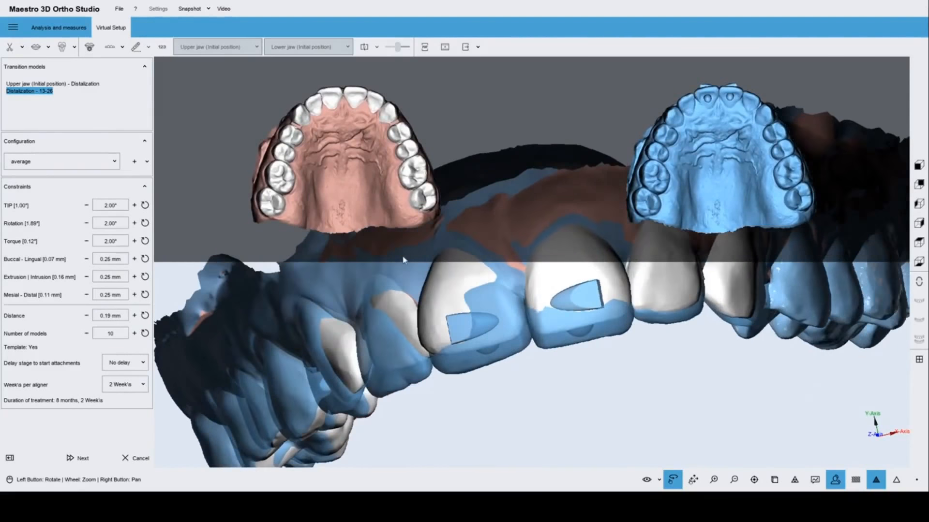
left_click_drag(328, 158, 332, 207)
left_click_drag(363, 164, 363, 182)
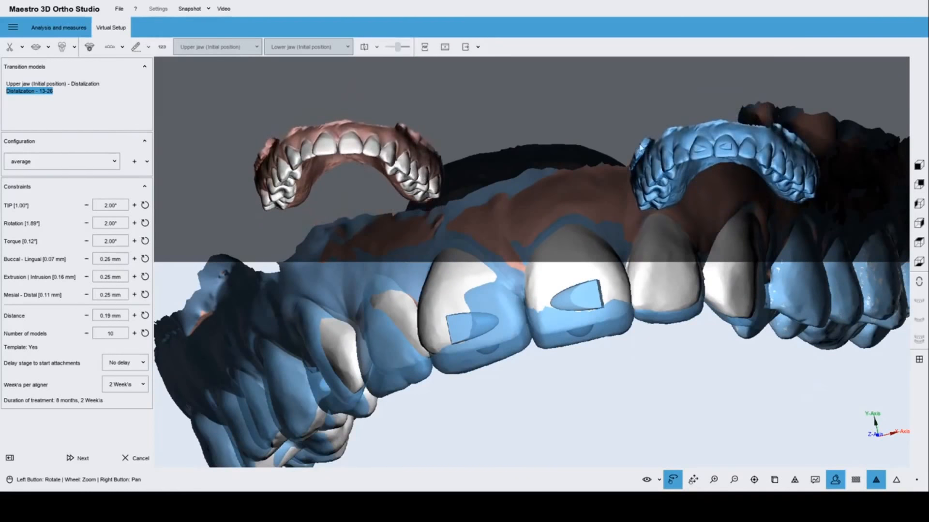
scroll(782, 150, "up", 4)
left_click_drag(719, 134, 710, 88)
scroll(609, 280, "down", 4)
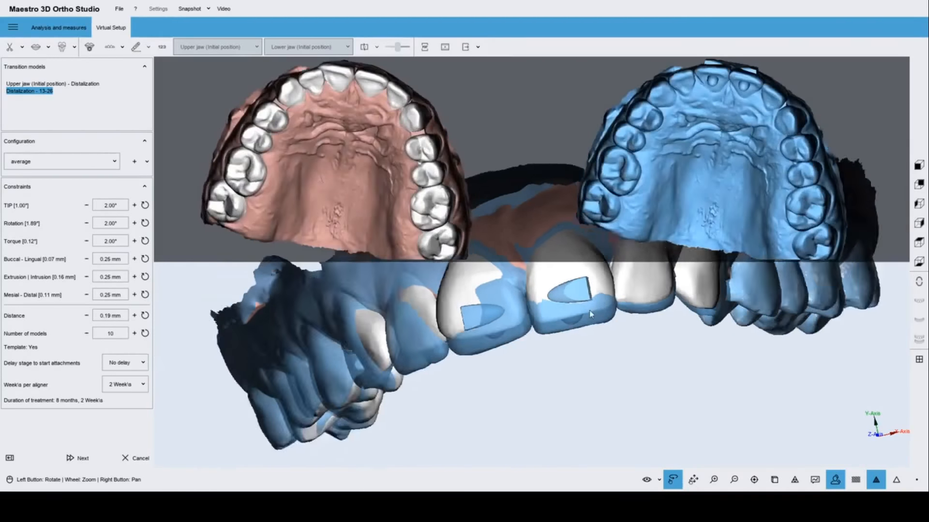
left_click_drag(521, 305, 517, 353)
left_click_drag(730, 293, 725, 317)
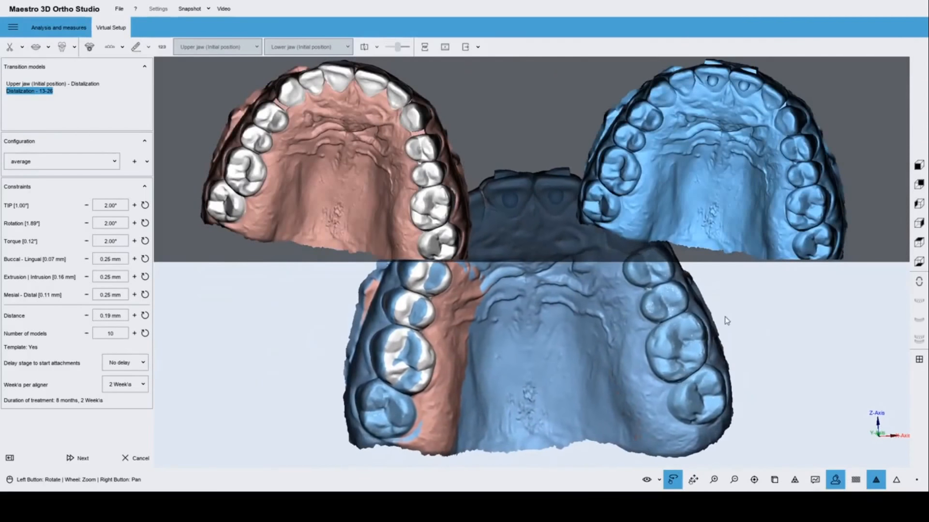
left_click_drag(535, 340, 550, 334)
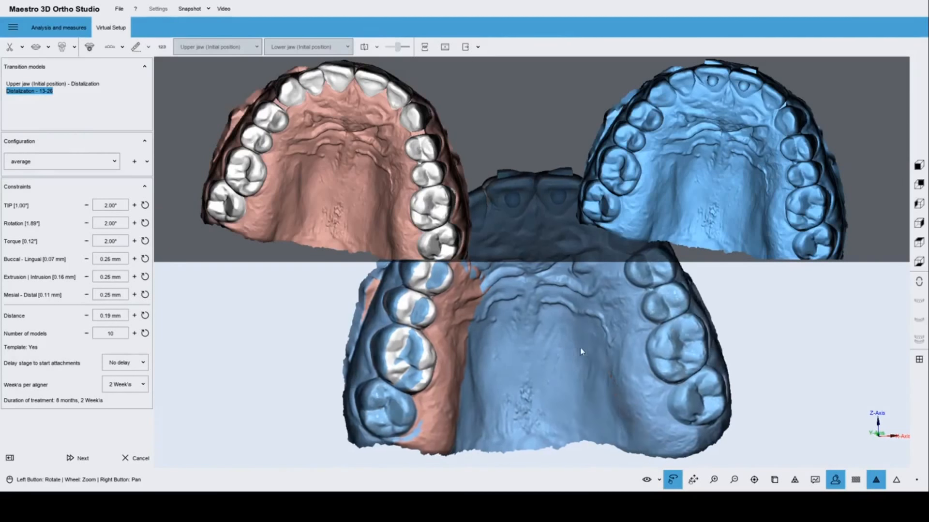
left_click_drag(583, 343, 539, 384)
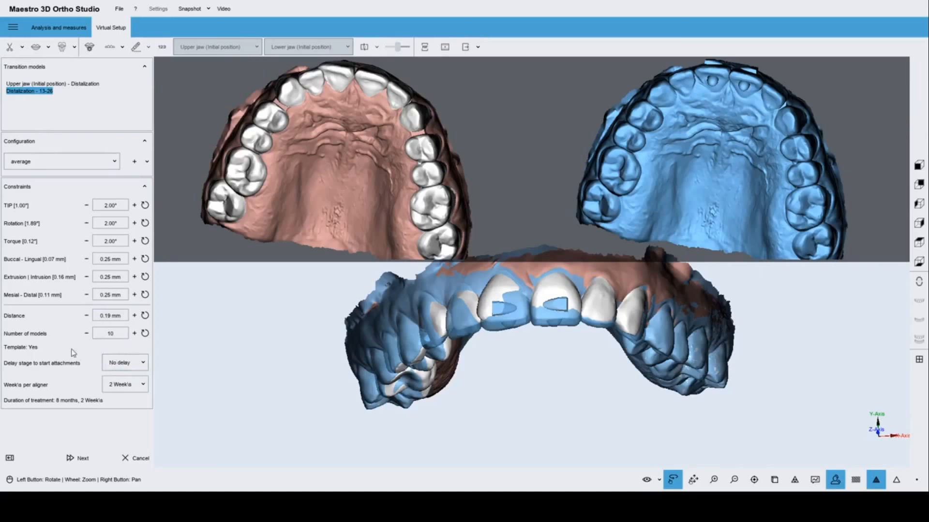
Set the attachment start delay to stage 4 and turn both upper-jaw views to frontal.
left_click(118, 369)
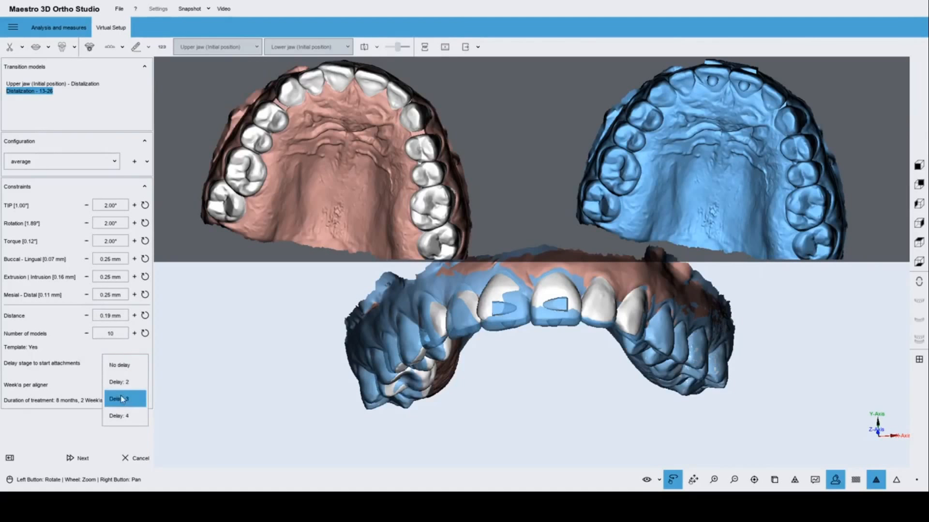
left_click(119, 382)
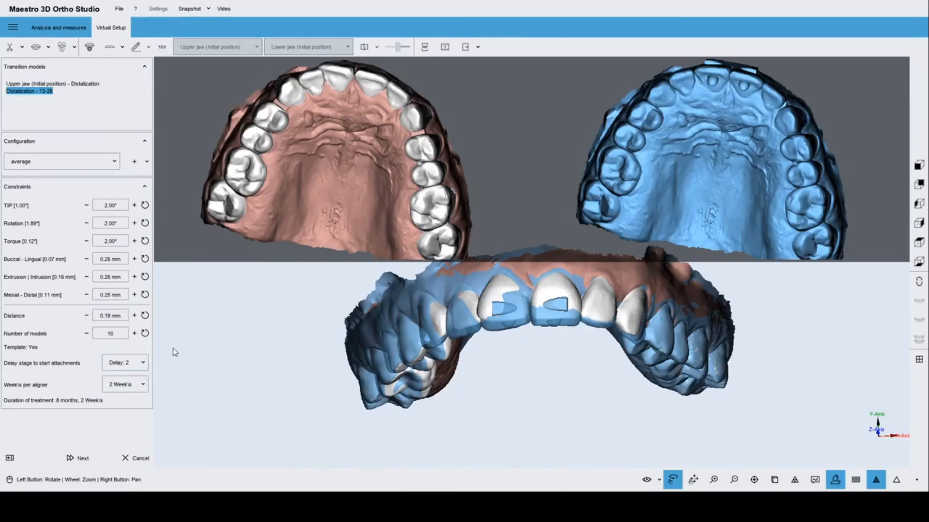
left_click(121, 369)
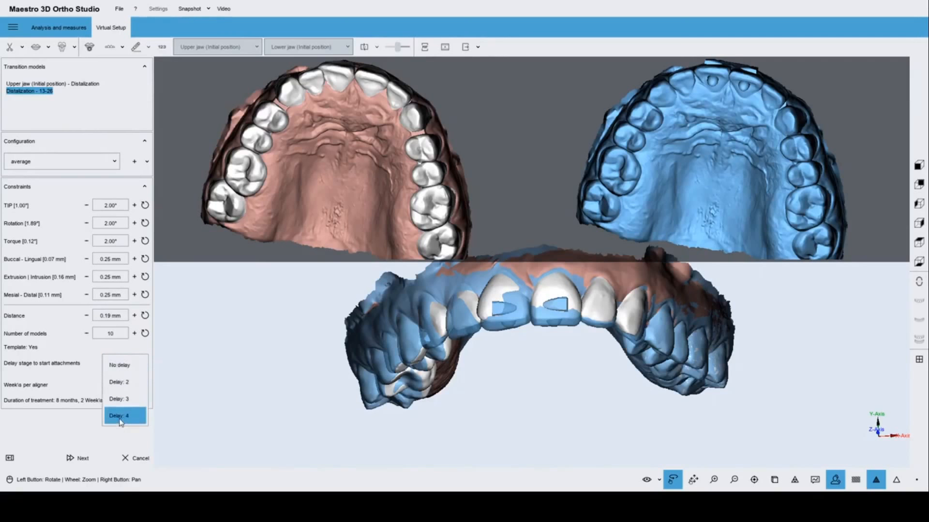
left_click(121, 417)
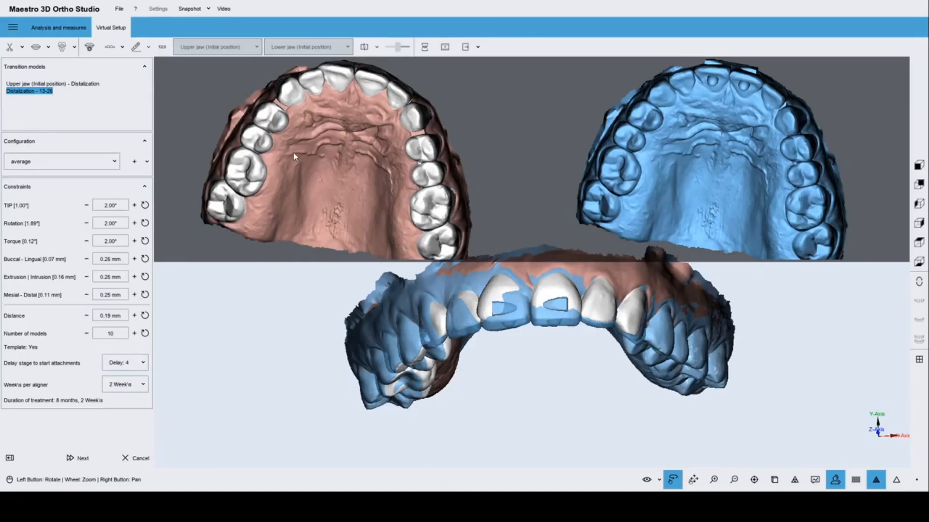
left_click_drag(294, 155, 348, 158)
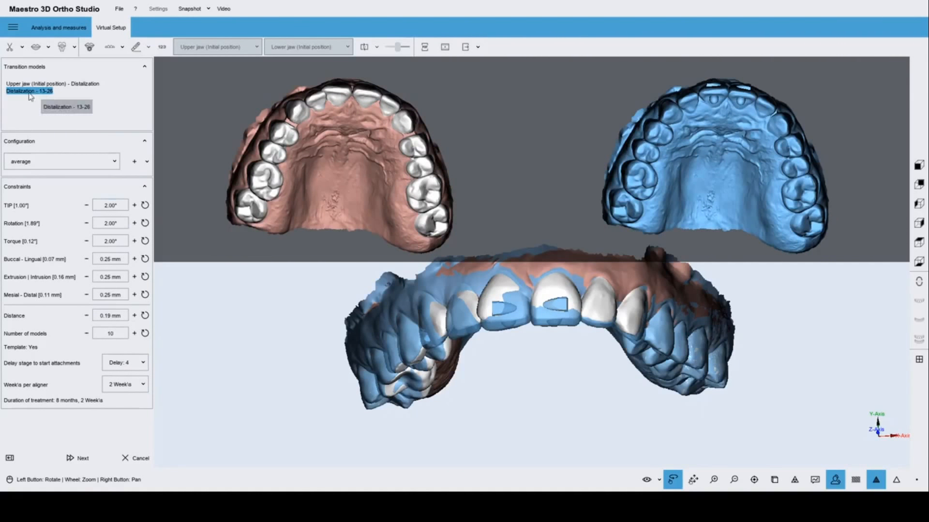
mouse_move(346, 134)
left_mouse_down()
mouse_move(358, 146)
mouse_move(348, 145)
left_mouse_up()
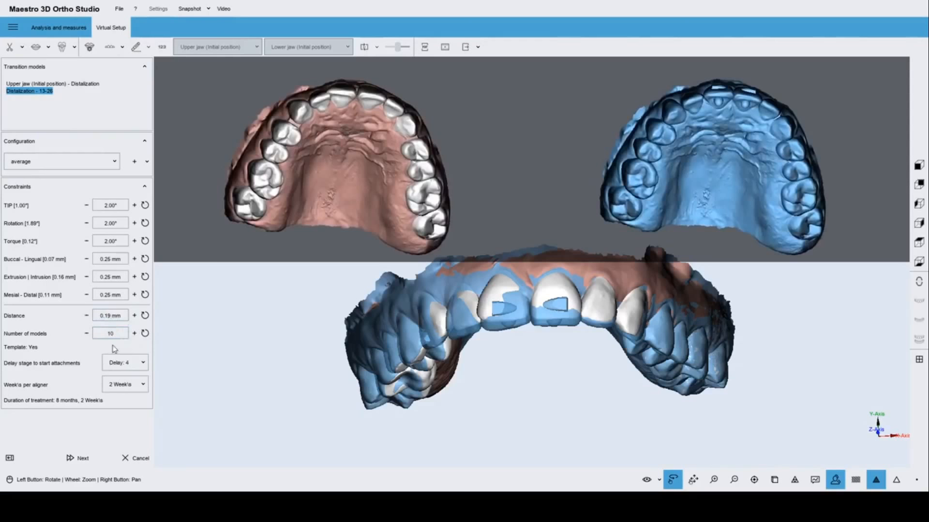
left_click_drag(335, 214, 278, 204)
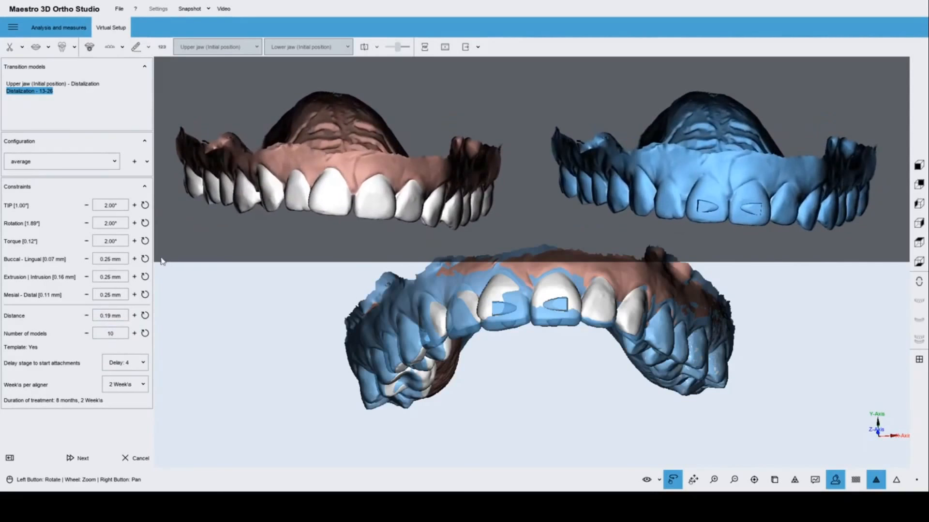
Raise the Buccal-Lingual limit to 0.27 mm, Rotation to 4.00° and Extrusion to 0.24 mm.
left_click(134, 259)
left_click(134, 259)
left_click(134, 223)
left_click(86, 277)
left_click(86, 278)
left_click(135, 277)
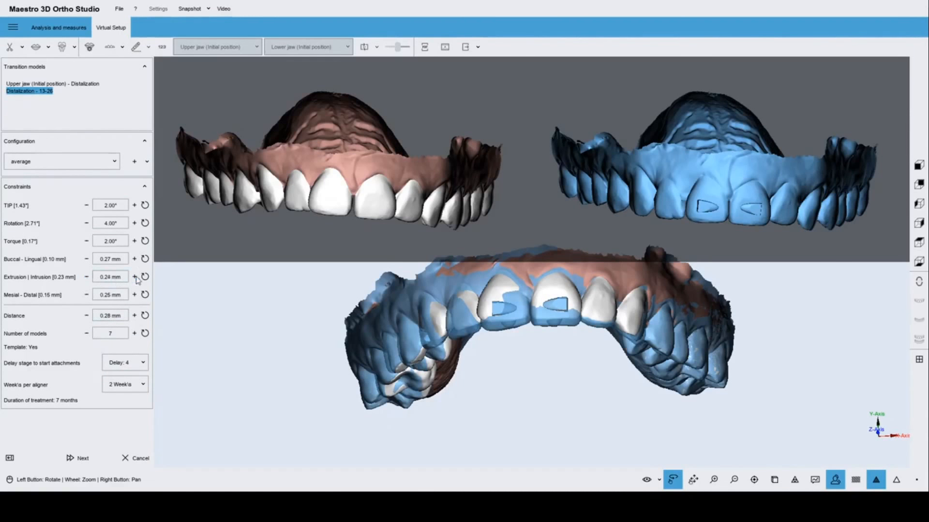
Set the number of transition models to 5, giving 0.39 mm distance over 6 months.
left_click(86, 334)
left_click(87, 334)
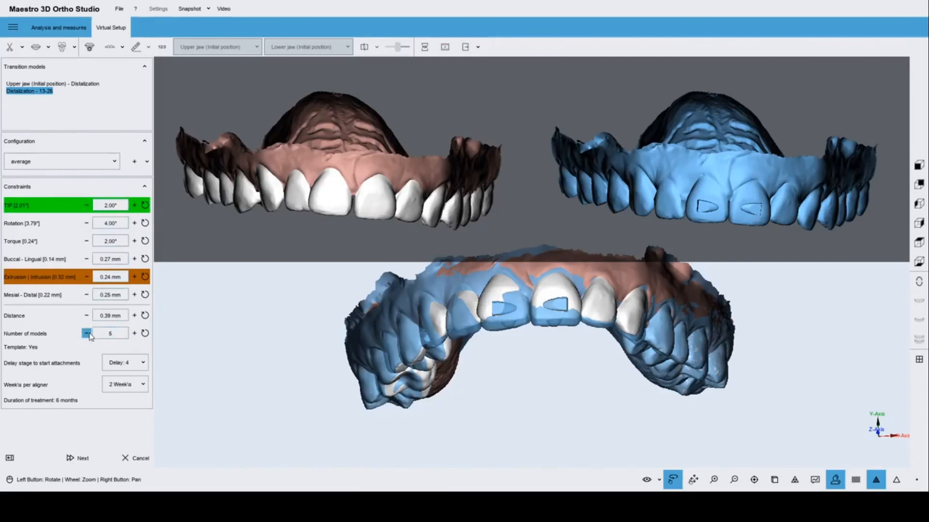
left_click(134, 333)
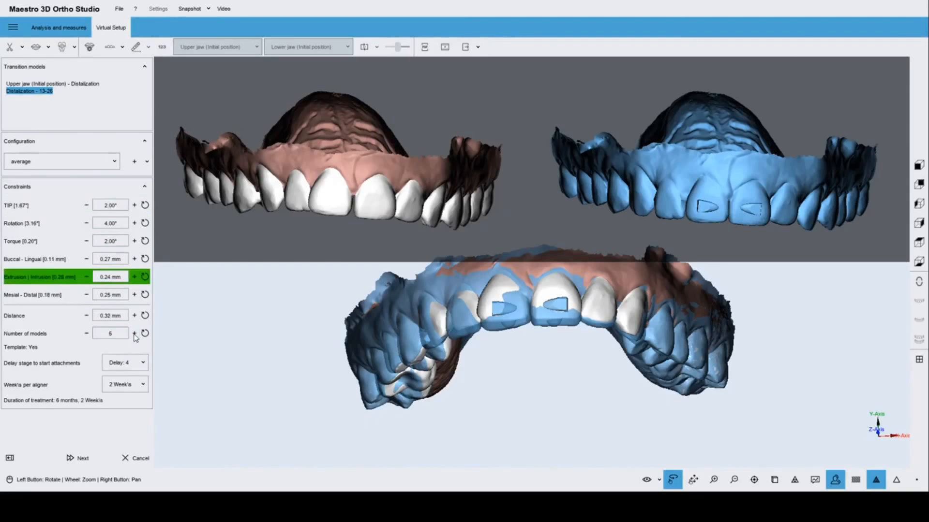
left_click(134, 334)
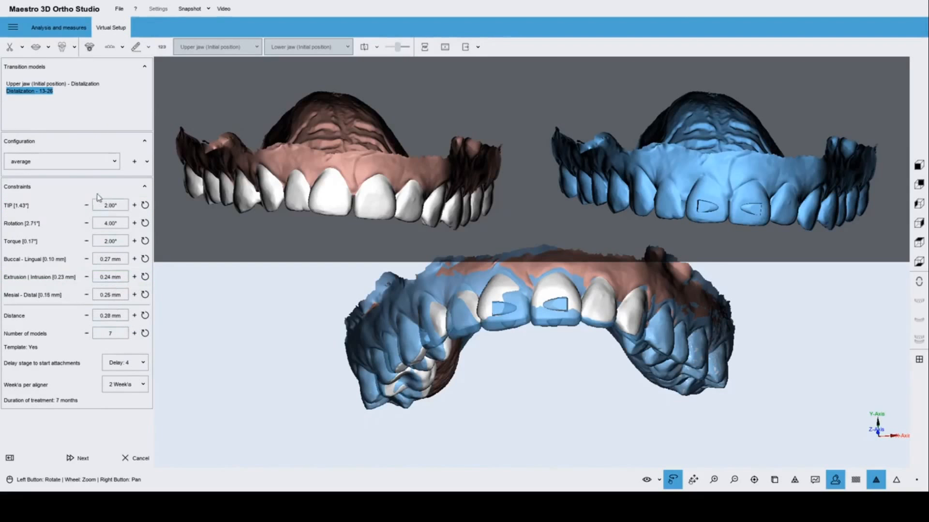
left_click(87, 333)
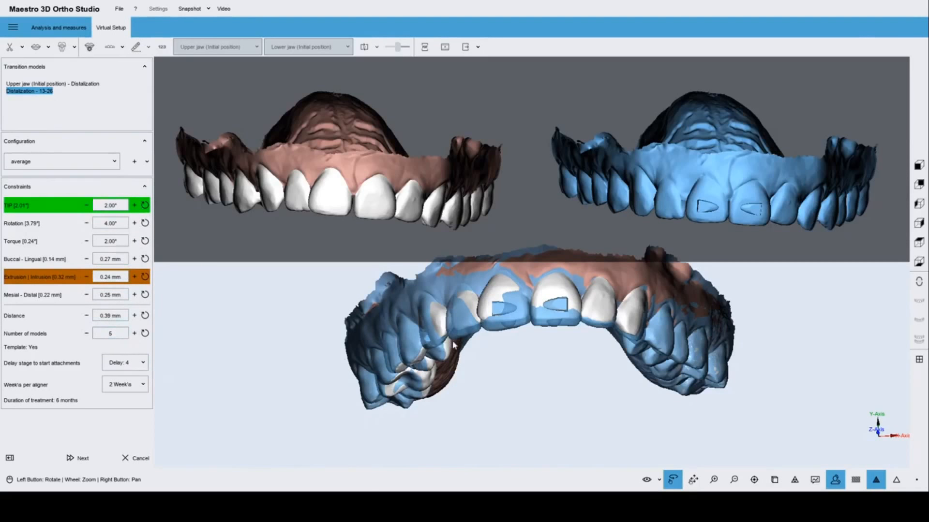
Raise the number of transition models from 5 to 7 (0.28 mm distance, 7 months).
left_click_drag(505, 339, 510, 324)
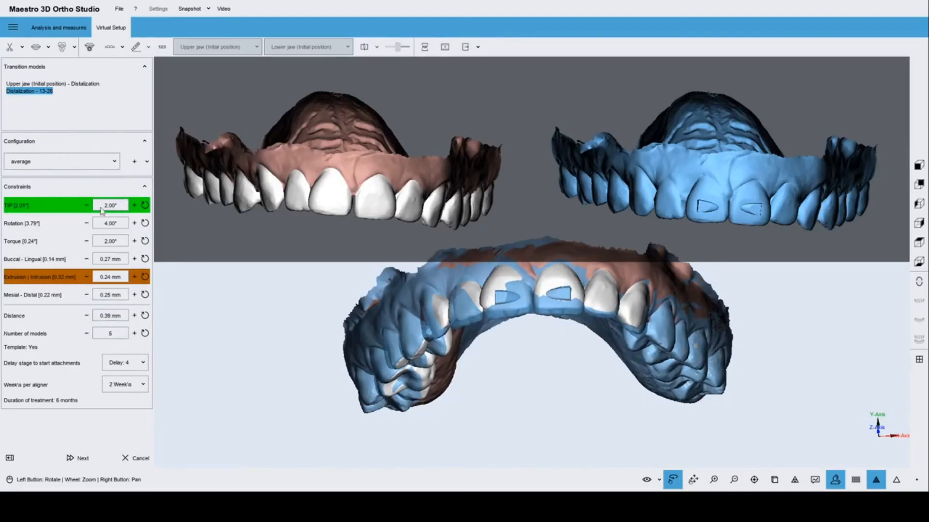
left_click_drag(543, 348, 576, 341)
scroll(520, 346, "up", 2)
left_click_drag(308, 164, 329, 164)
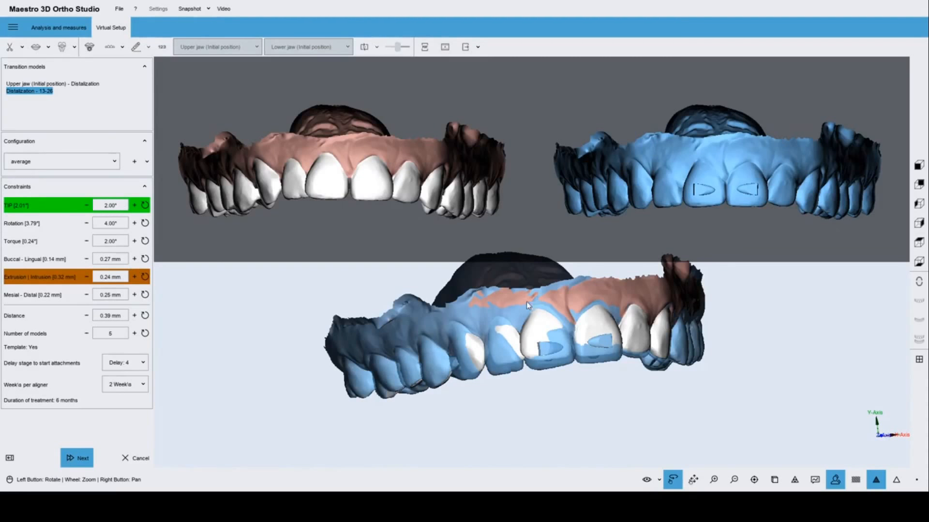
left_click(134, 334)
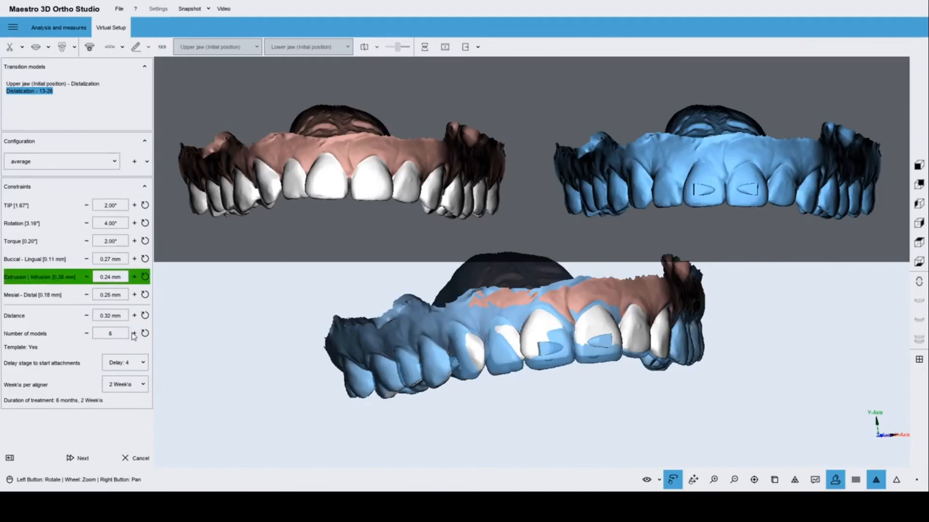
left_click(134, 334)
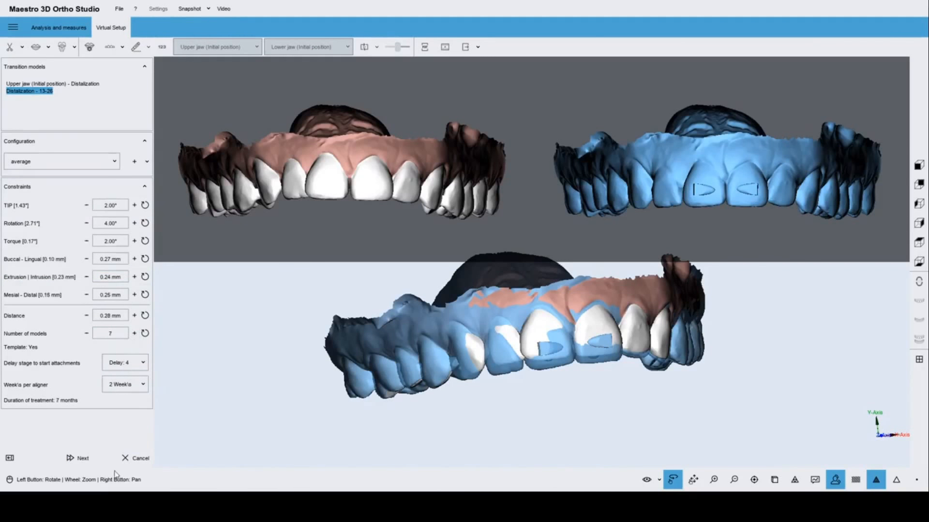
Compute the upper-jaw transition models and rotate them to inspect both sides and the attachments.
left_click(83, 459)
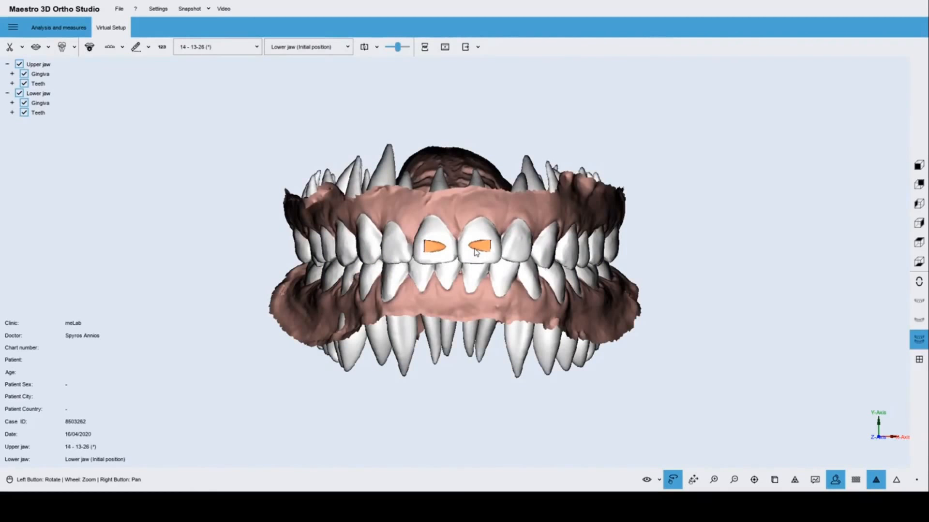
left_click_drag(440, 248, 637, 243)
left_click_drag(403, 262, 232, 284)
left_click_drag(489, 278, 600, 268)
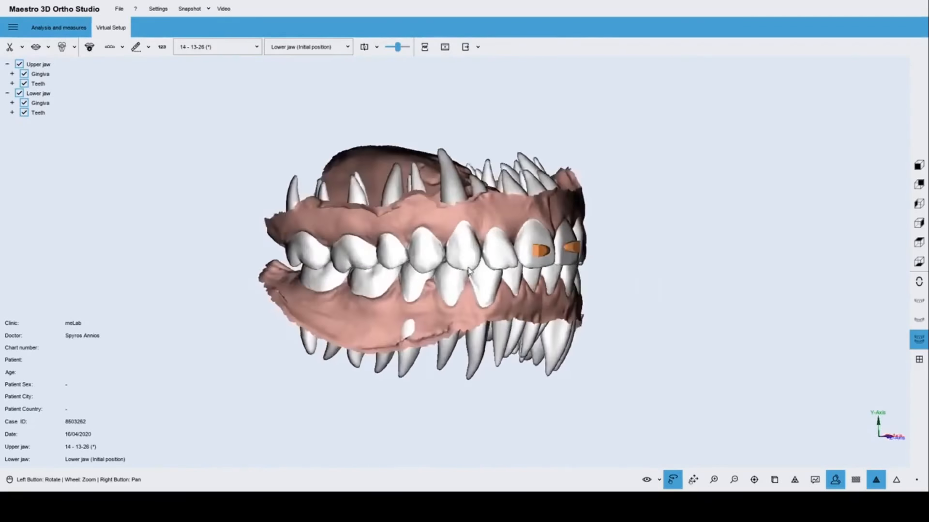
left_click_drag(436, 242, 609, 264)
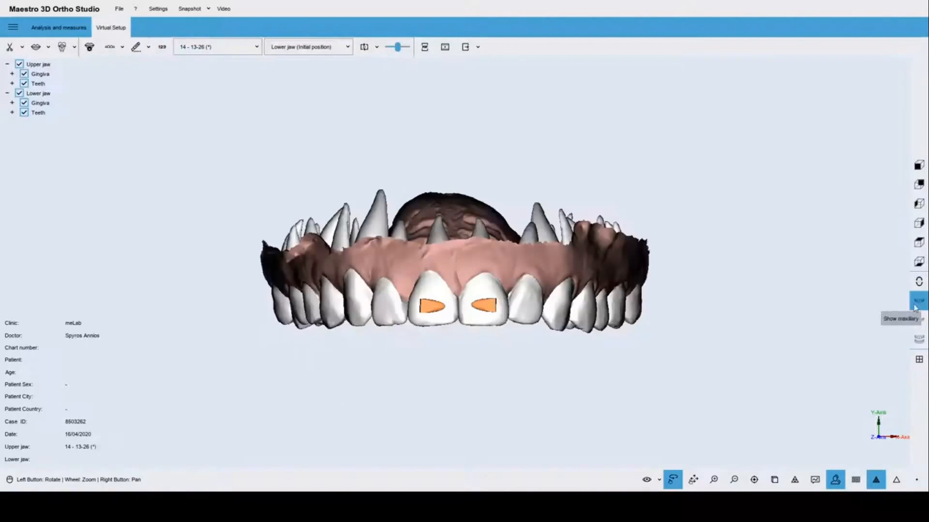
Start a Cut and Close cutting line, tracing it across the palate, around the back edge and left gum.
left_click(149, 48)
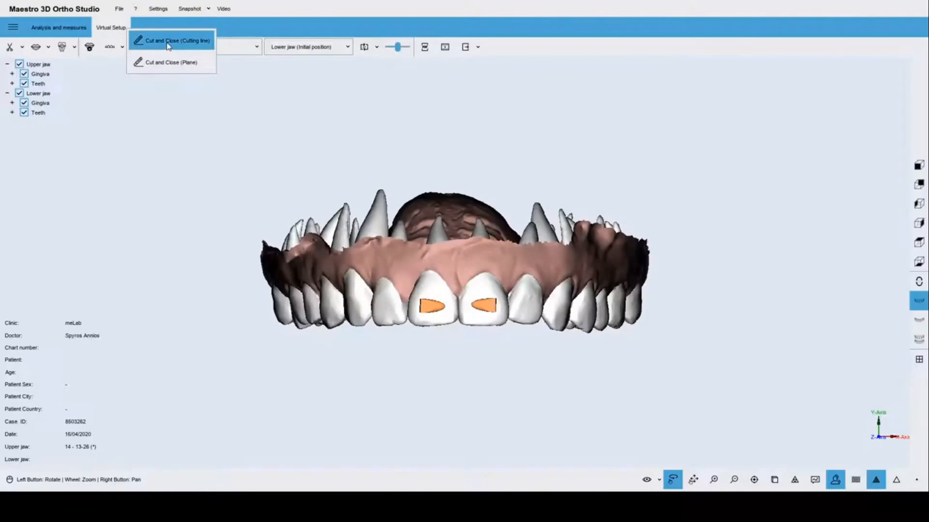
left_click(168, 43)
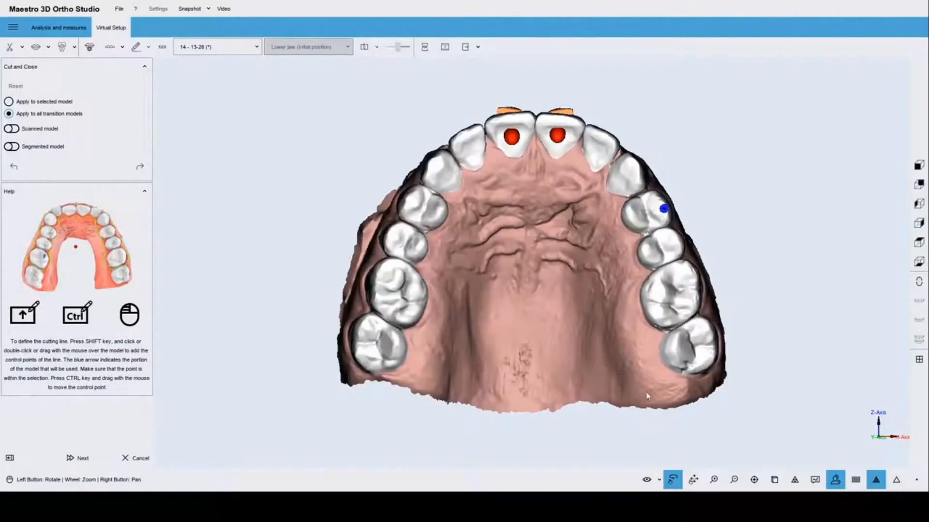
mouse_move(647, 395)
left_mouse_down("shift")
mouse_move(598, 232)
mouse_move(577, 203)
mouse_move(530, 187)
mouse_move(496, 194)
mouse_move(476, 224)
mouse_move(415, 383)
left_mouse_up("shift")
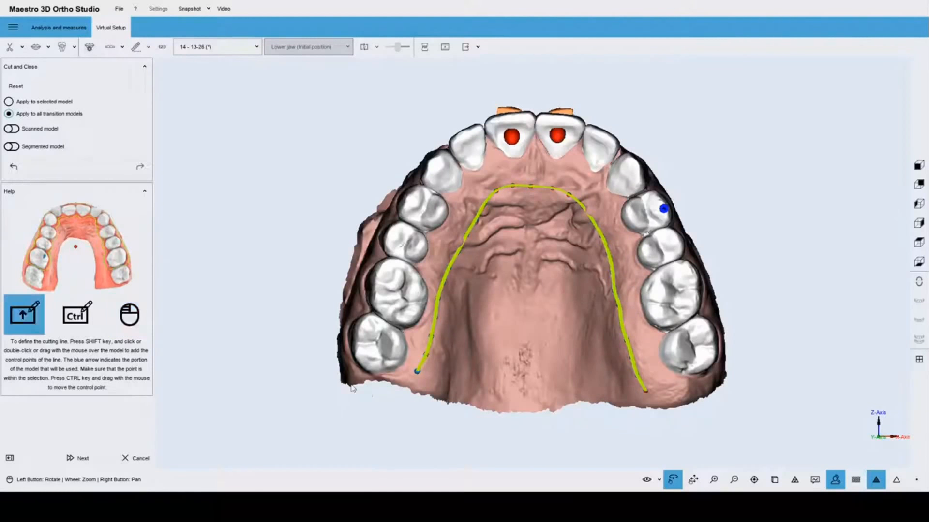
left_click_drag(451, 330, 486, 342)
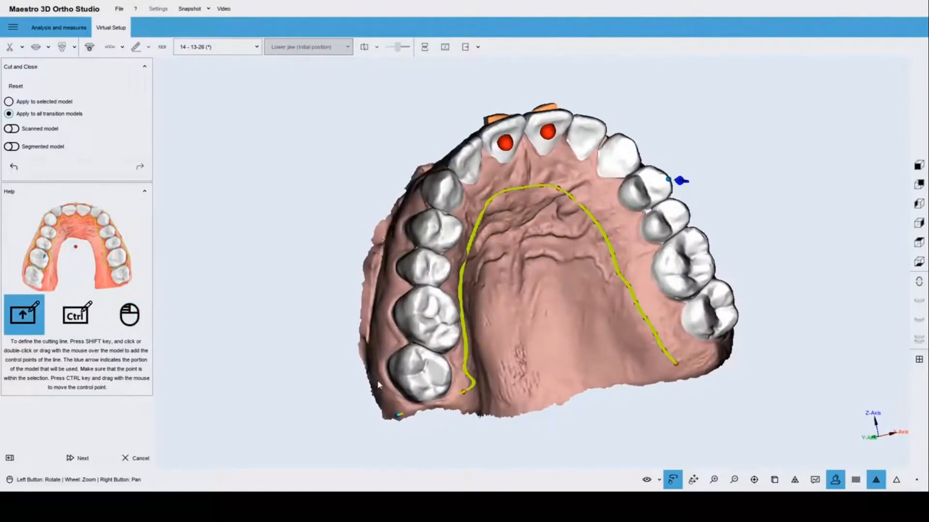
mouse_move(377, 385)
left_mouse_down("shift")
mouse_move(370, 337)
mouse_move(382, 298)
left_mouse_up("shift")
left_click_drag(411, 278, 515, 409)
mouse_move(389, 257)
left_mouse_down("shift")
mouse_move(442, 234)
mouse_move(525, 231)
left_mouse_up("shift")
Extend the cutting line along the outer gum and reshape it with a control point.
left_click_drag(570, 261, 551, 216)
mouse_move(636, 249)
left_mouse_down()
mouse_move(550, 242)
mouse_move(448, 216)
mouse_move(542, 219)
left_mouse_up()
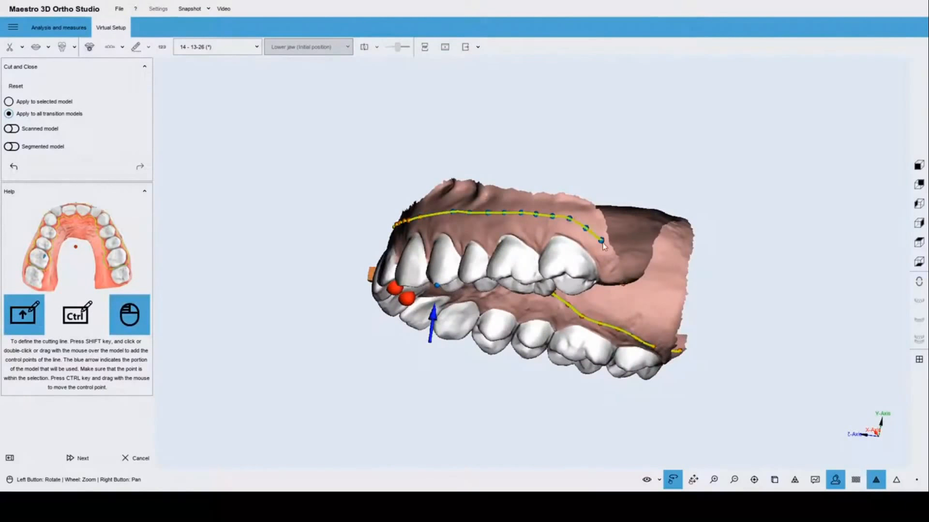
left_click_drag(604, 245, 534, 126)
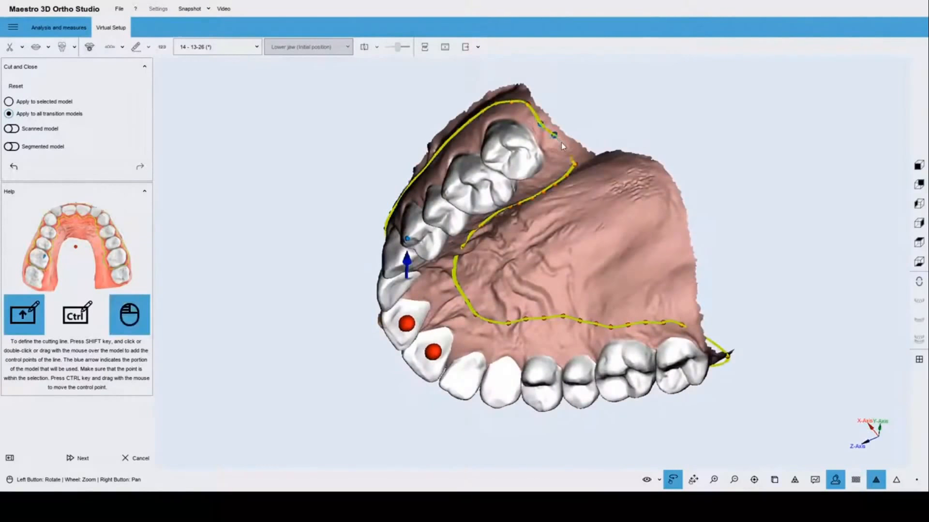
left_click_drag(586, 262, 548, 190)
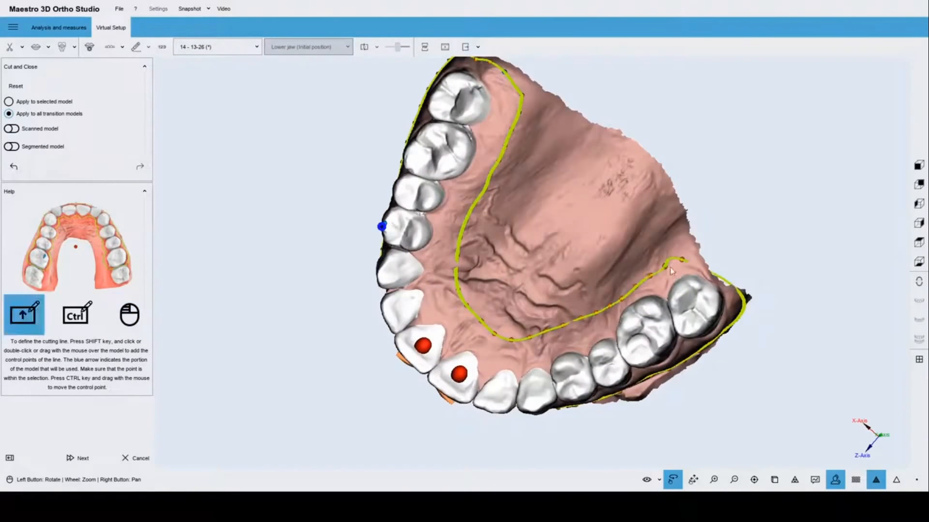
left_click_drag(682, 261, 694, 269, "shift")
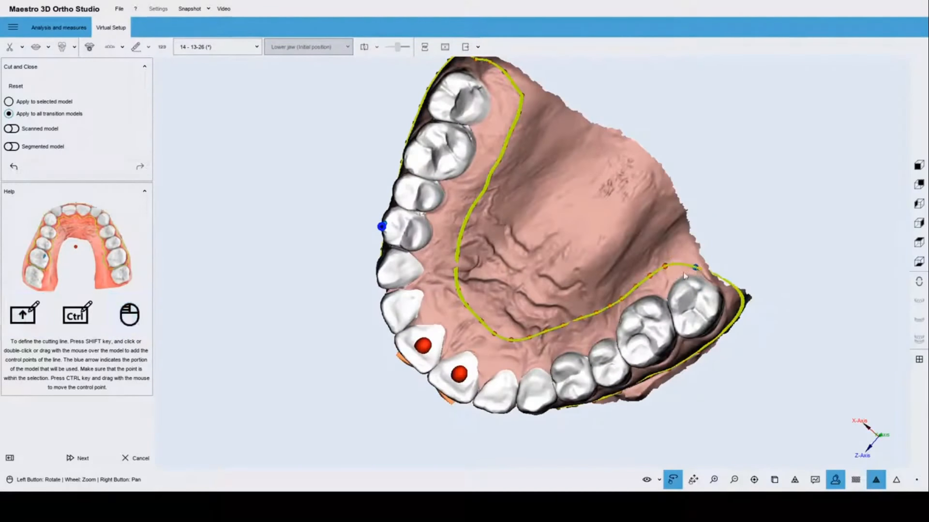
left_click_drag(584, 238, 578, 319)
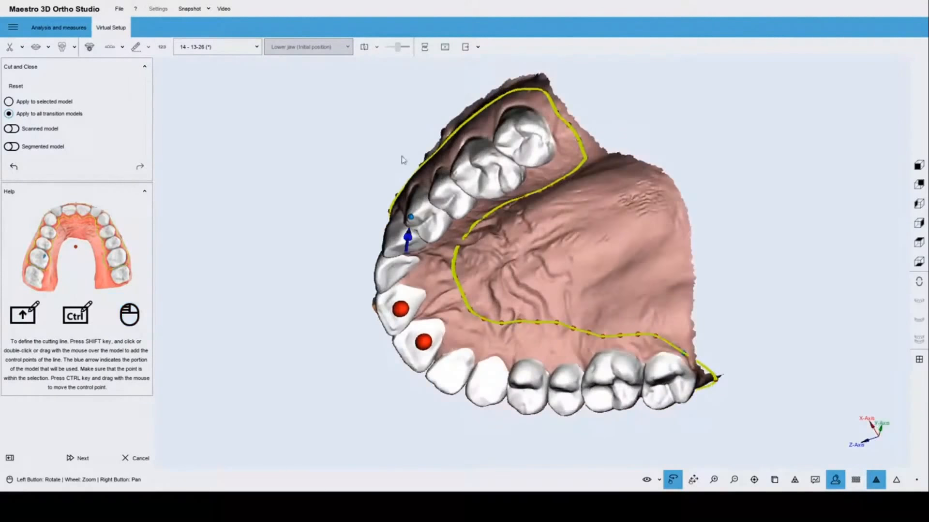
left_click_drag(431, 157, 632, 220)
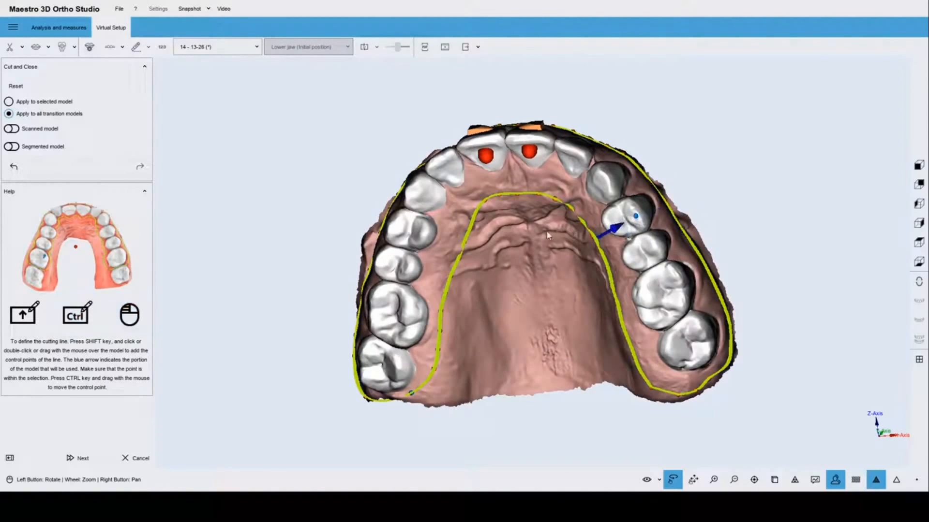
left_click_drag(495, 241, 411, 285)
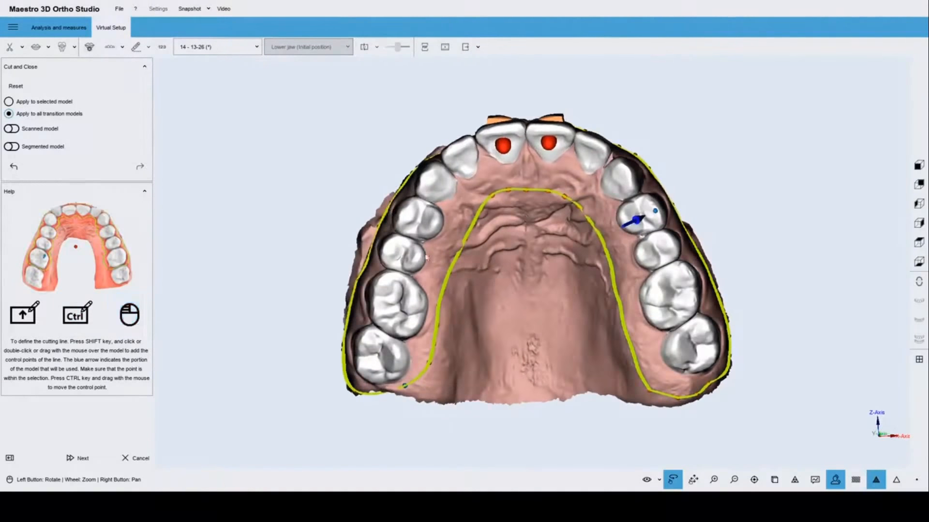
Apply Cut and Close to the upper models, then check stages 4 and 5 - Distalization from below.
left_click(80, 462)
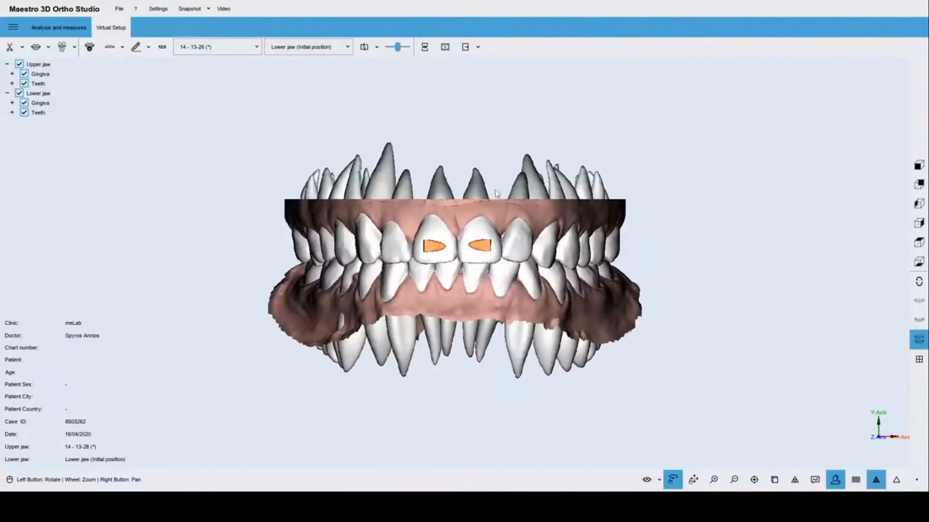
left_click_drag(496, 192, 459, 279)
left_click(214, 50)
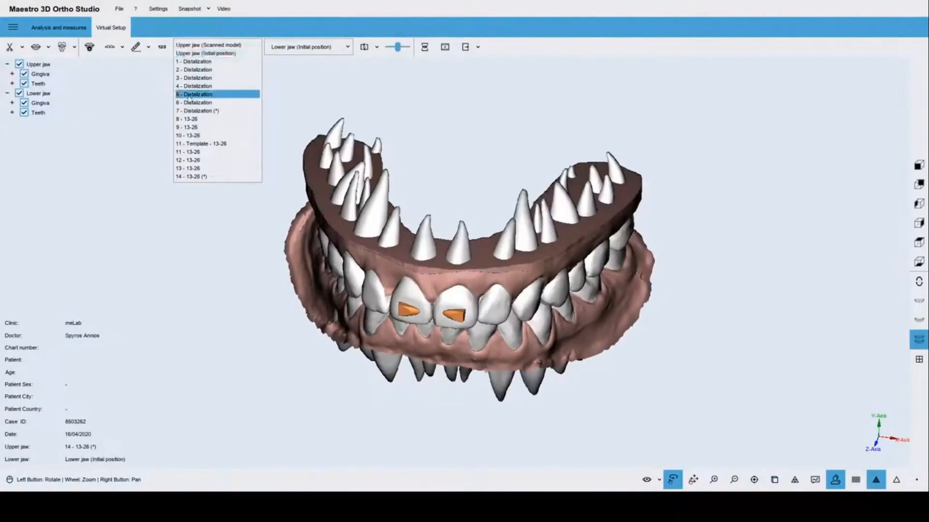
left_click(196, 85)
left_click(207, 48)
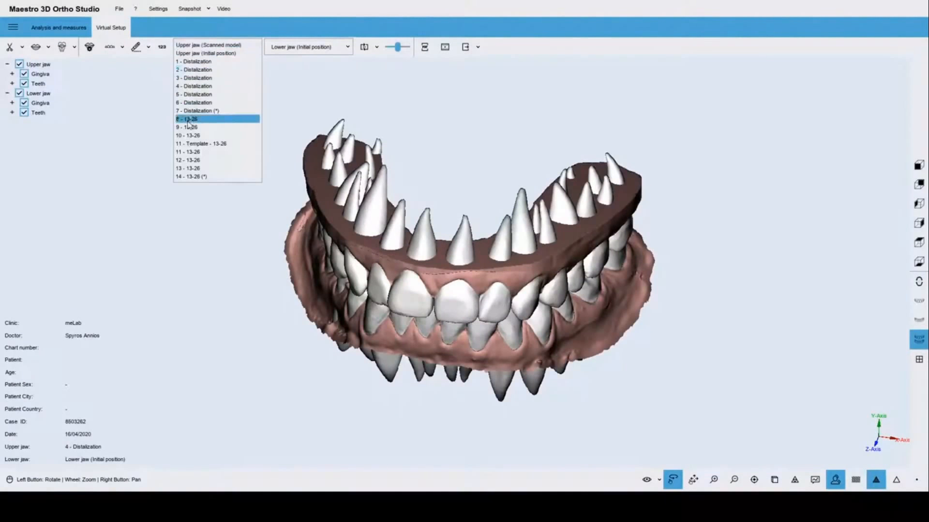
left_click(203, 93)
left_click_drag(465, 266, 441, 238)
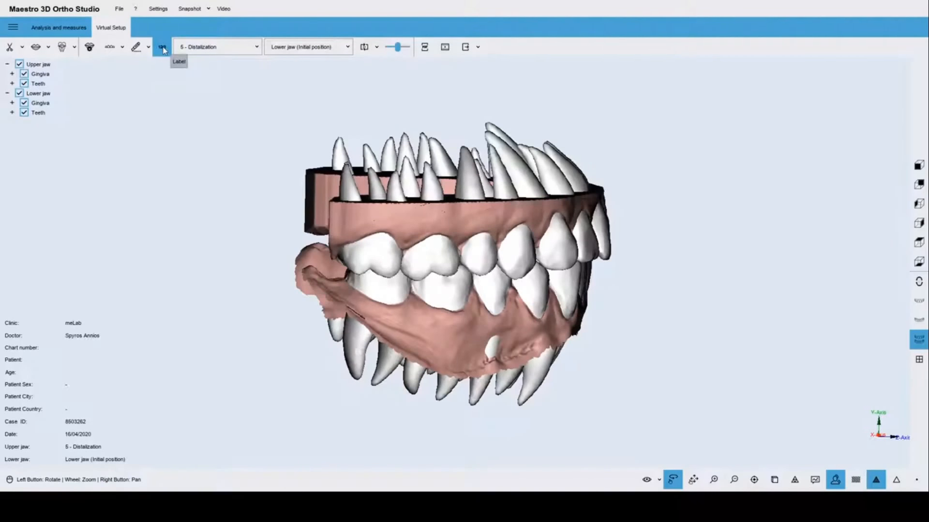
Hide the lower jaw and set the upper-jaw stage to 1 - Distalization.
left_click(919, 319)
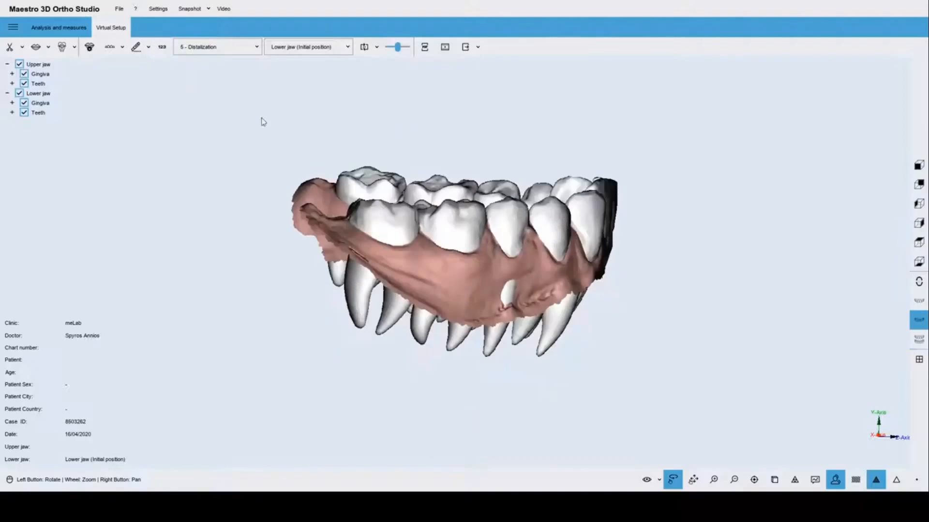
left_click(200, 48)
left_click(208, 56)
left_click(919, 300)
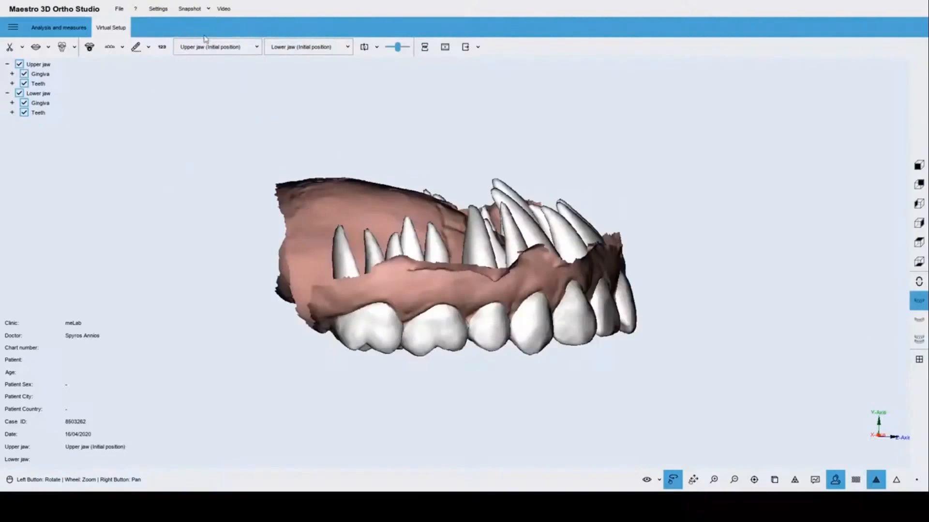
left_click(227, 47)
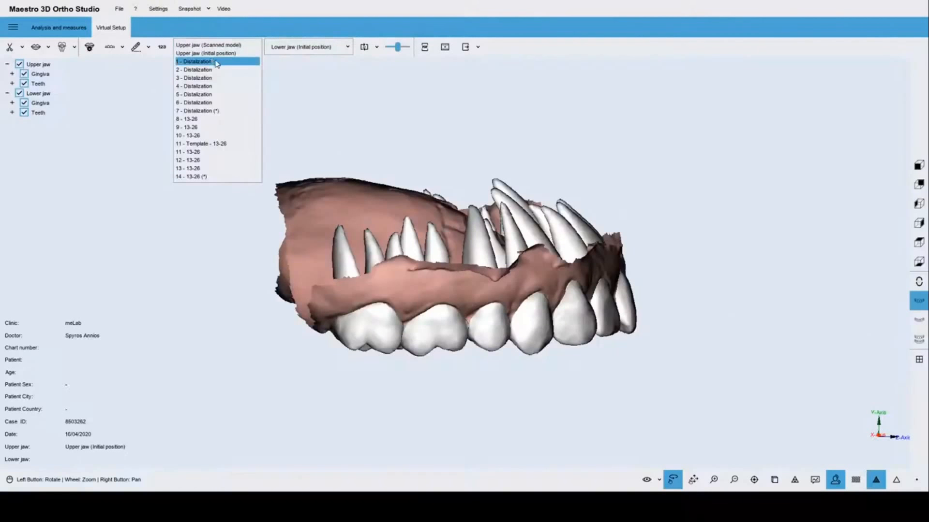
left_click(216, 62)
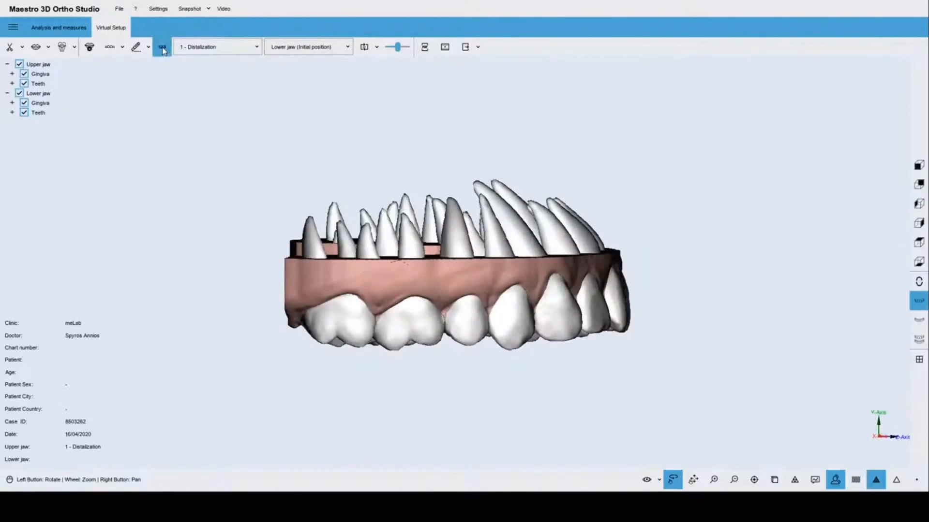
Place a new text label on the flat base of the upper-jaw model.
left_click(164, 52)
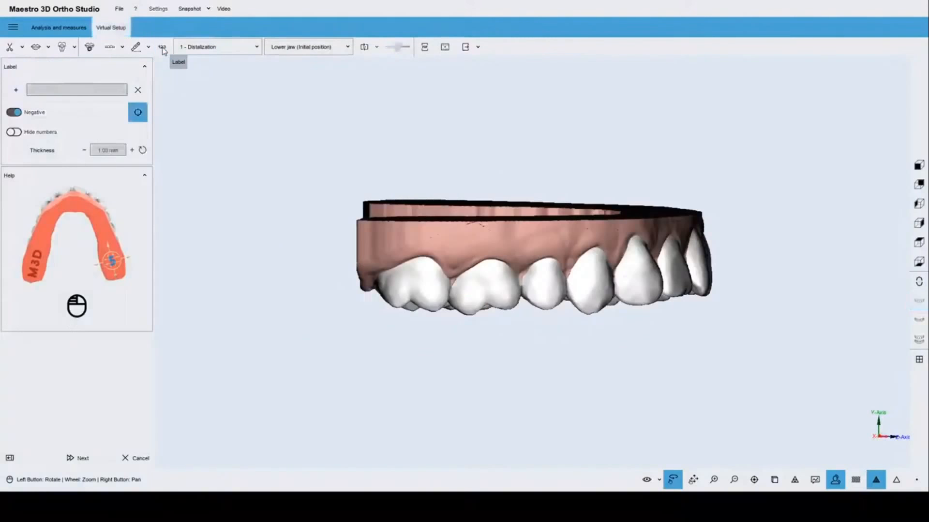
left_click_drag(469, 248, 518, 232)
left_click(16, 90)
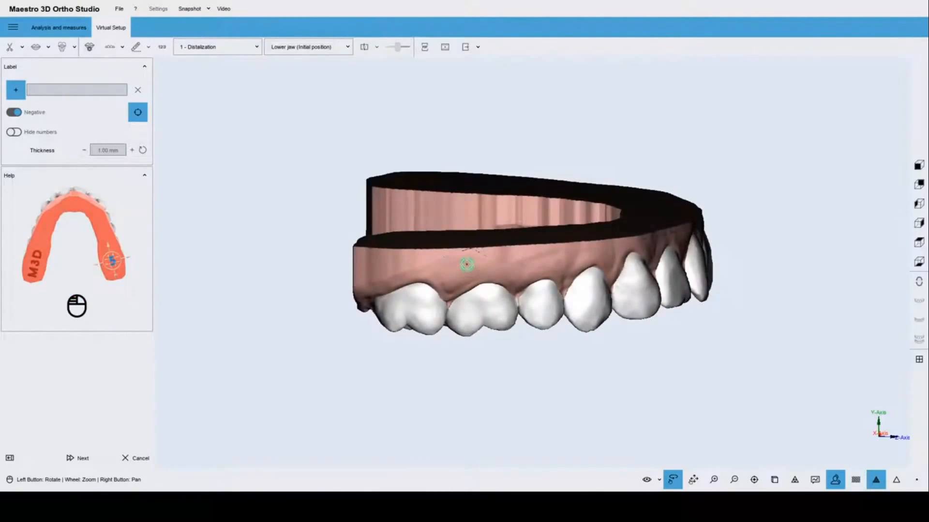
left_click_drag(475, 241, 326, 222)
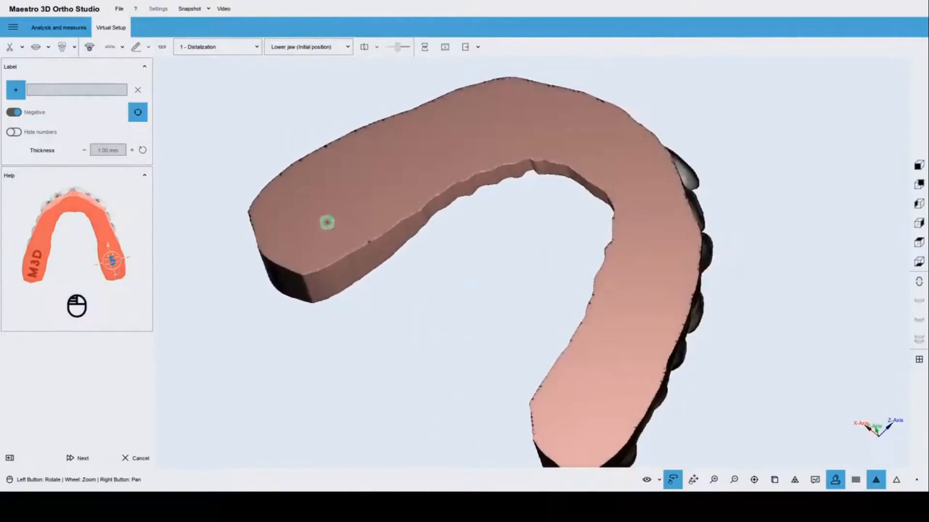
left_click(311, 205)
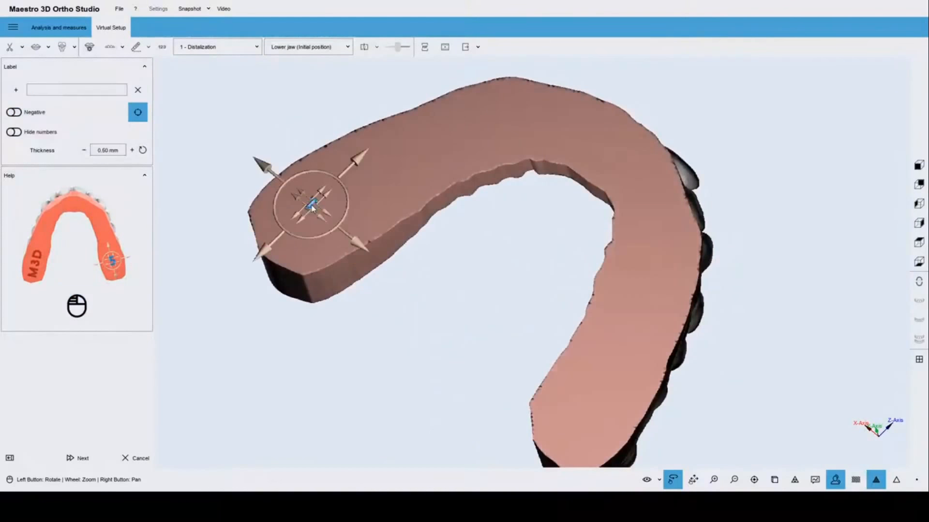
left_click_drag(460, 238, 299, 282)
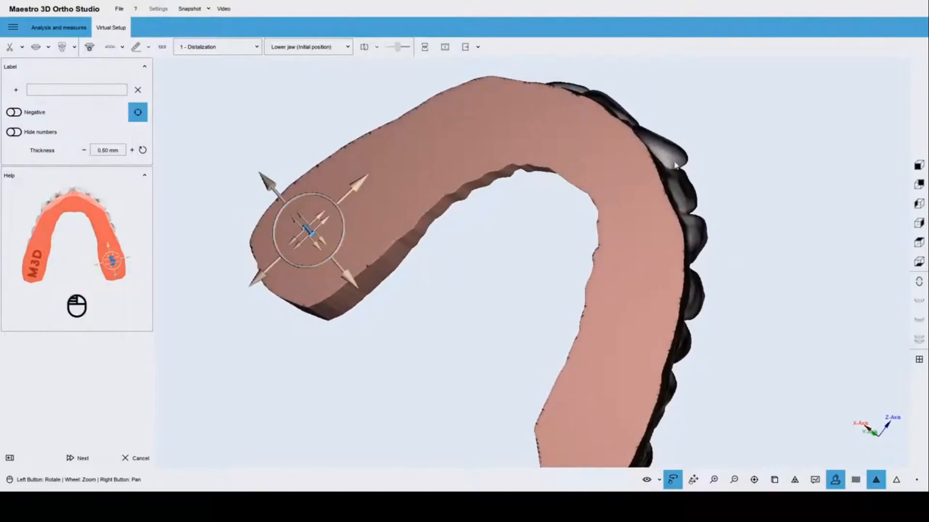
left_click_drag(680, 167, 685, 230)
left_click_drag(570, 192, 570, 192)
Enter M3D as the label prefix and apply the label to the model.
left_click(58, 90)
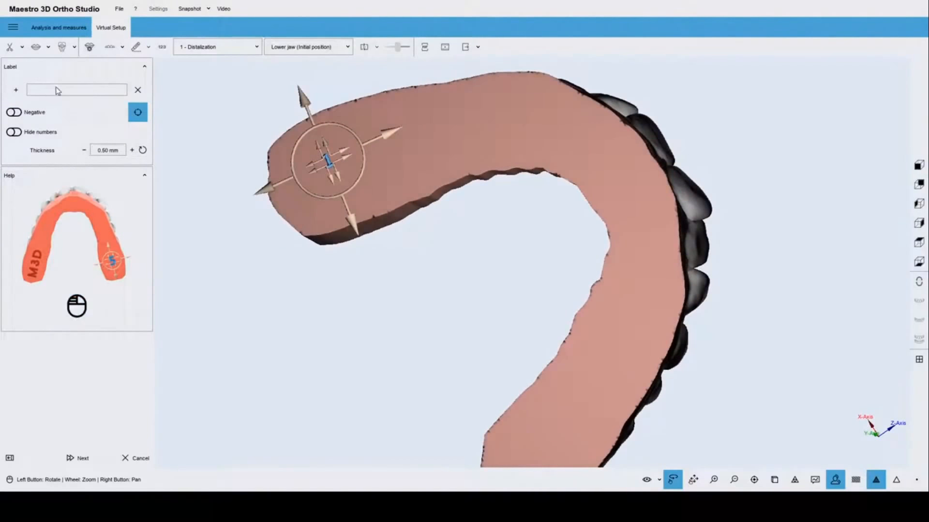
type("M3D")
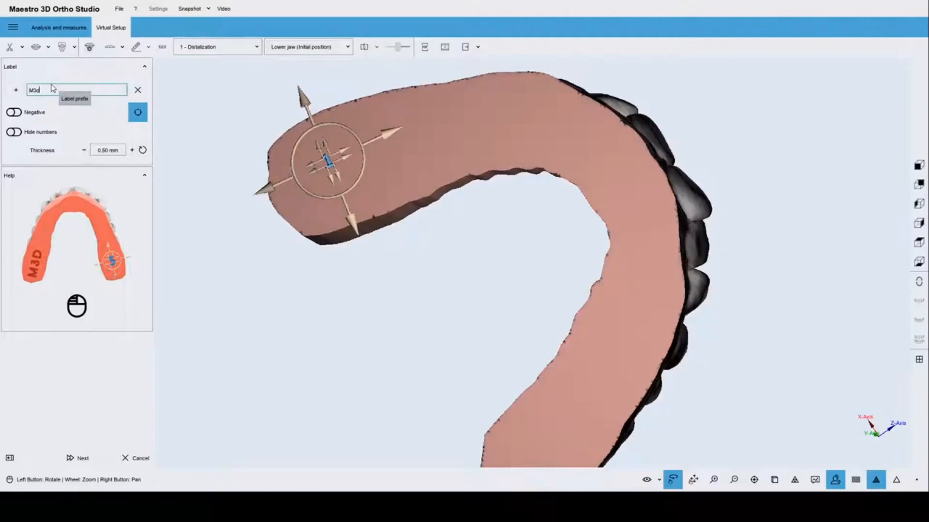
key("Return")
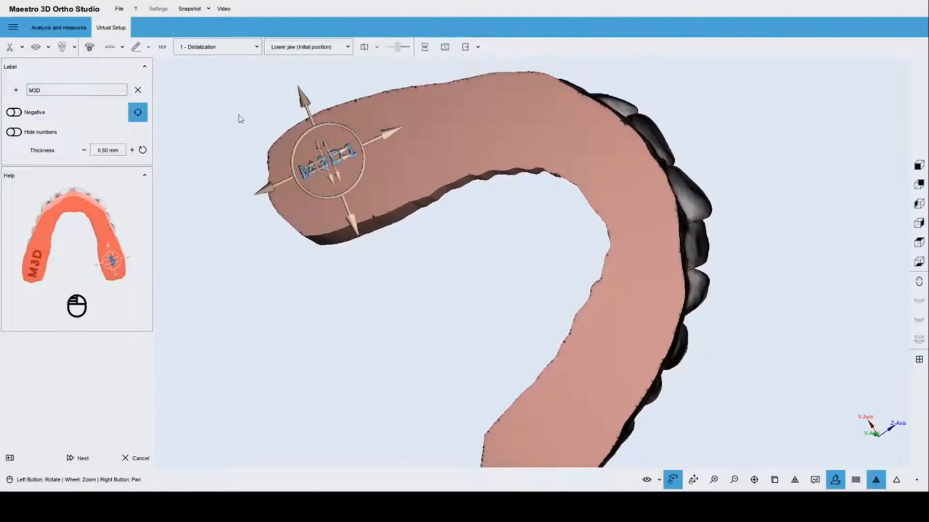
left_click_drag(564, 223, 564, 248)
left_click(78, 458)
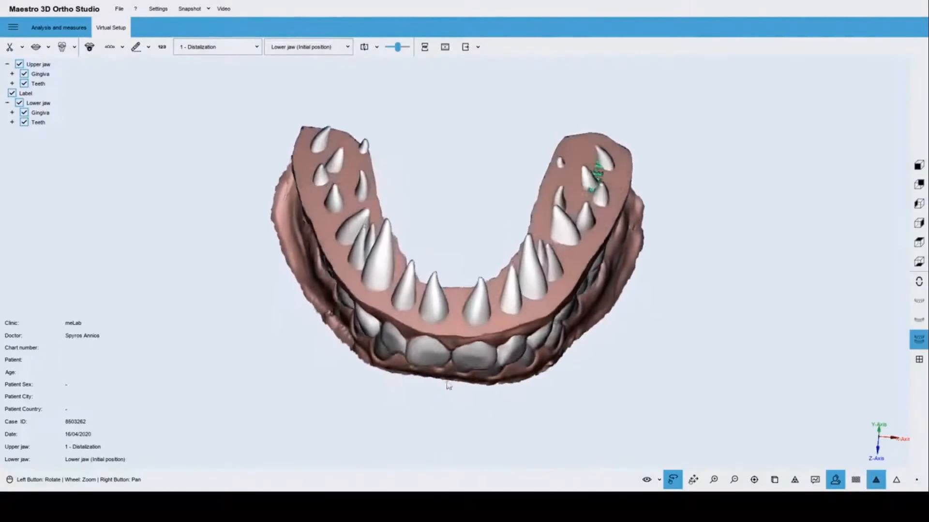
Make the teeth semi-transparent to inspect the green M3D label on the base.
left_click_drag(449, 385, 521, 268)
scroll(521, 269, "up", 3)
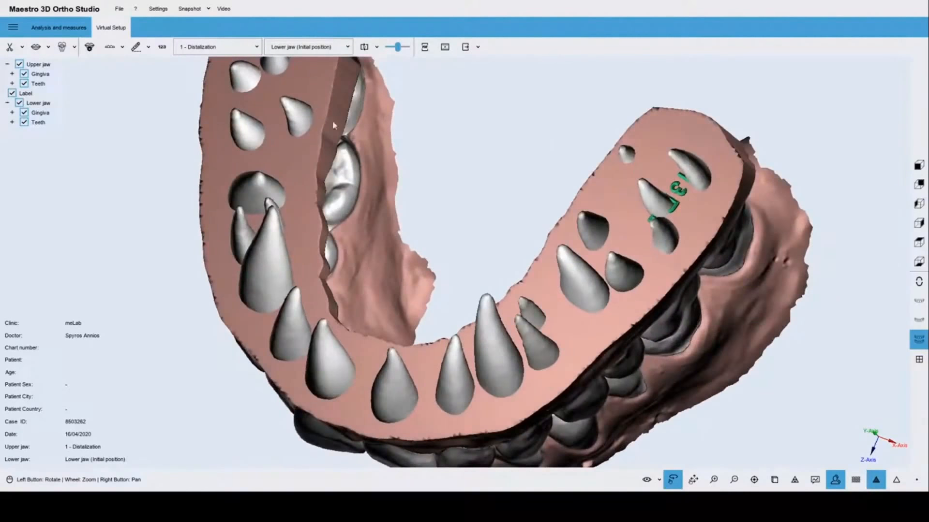
left_click_drag(420, 228, 416, 214)
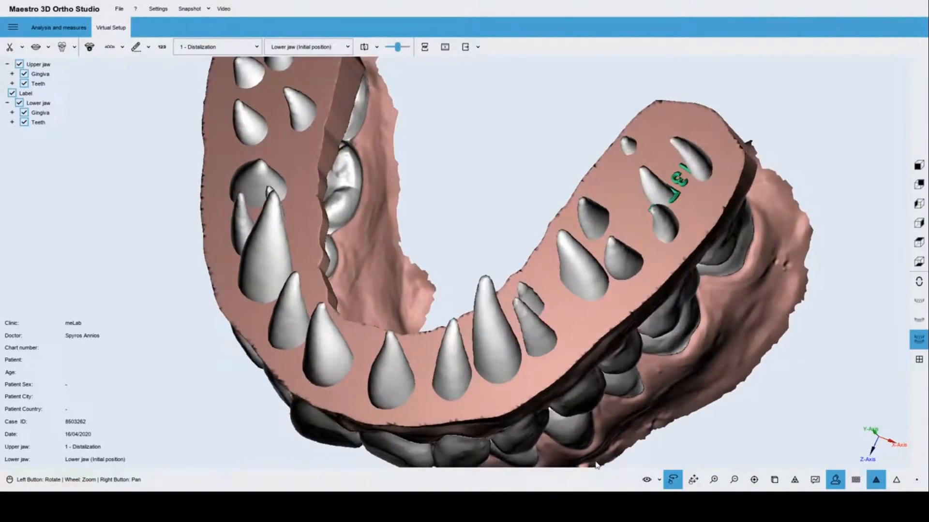
left_click(659, 480)
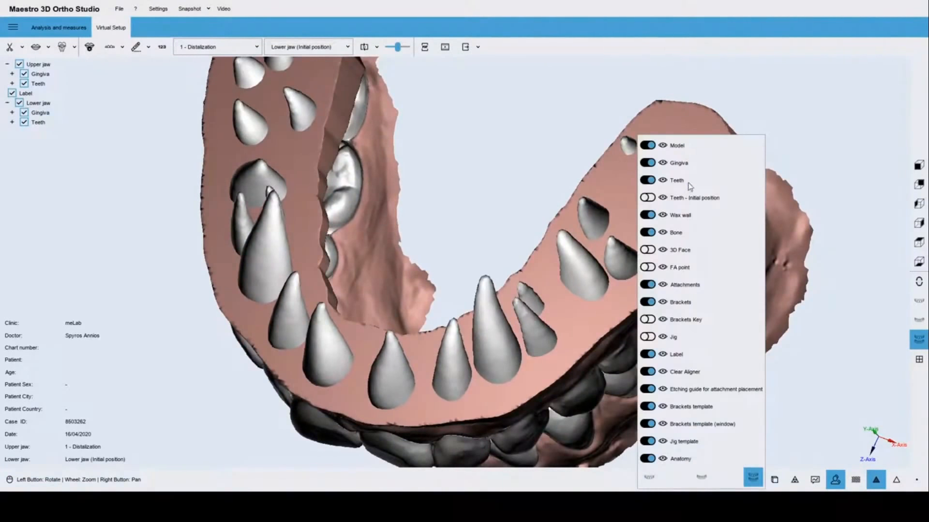
mouse_move(690, 184)
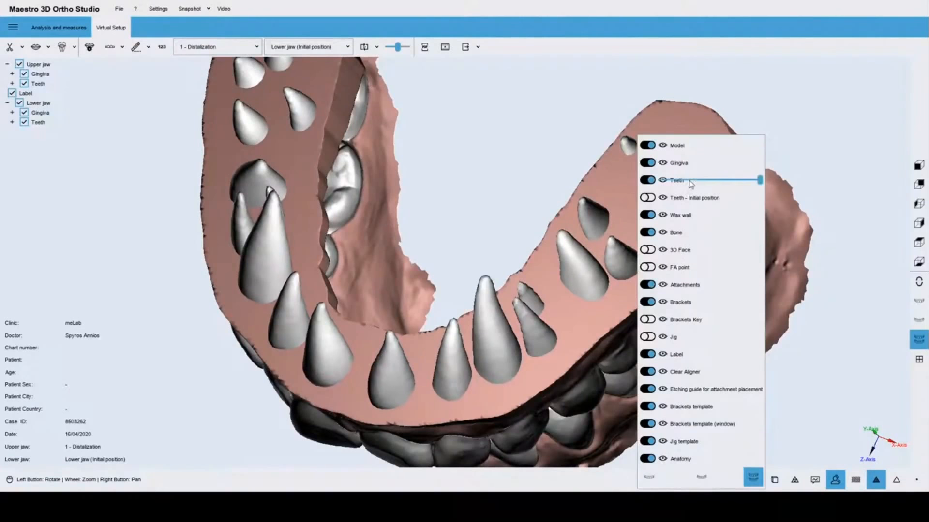
left_click(740, 180)
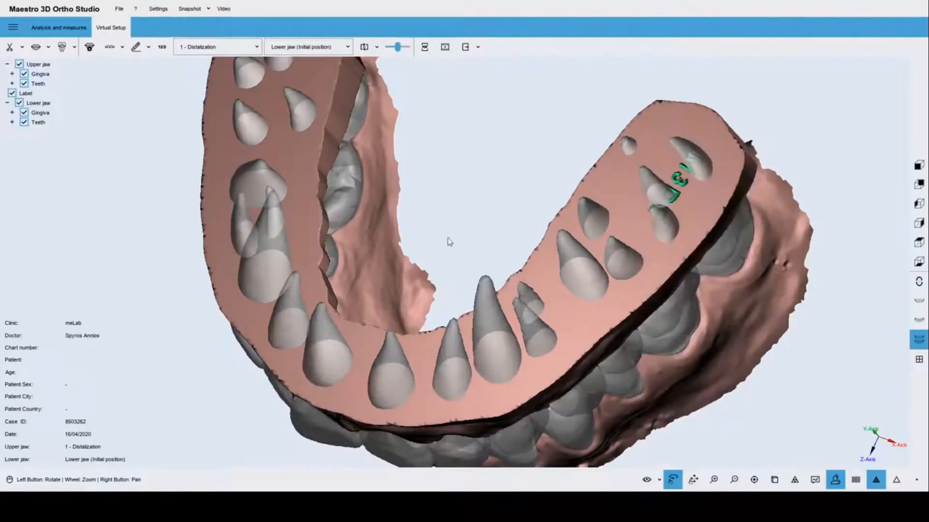
left_click_drag(448, 239, 706, 253)
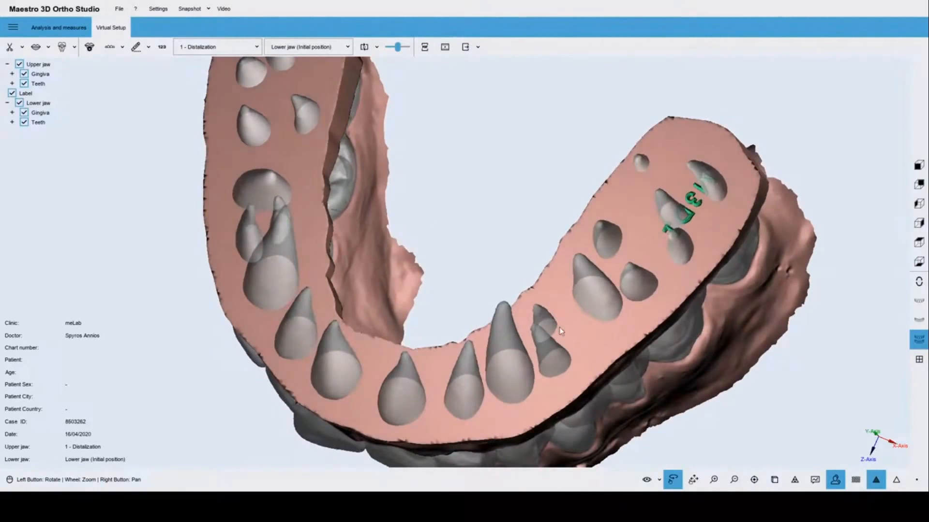
left_click_drag(561, 331, 533, 320)
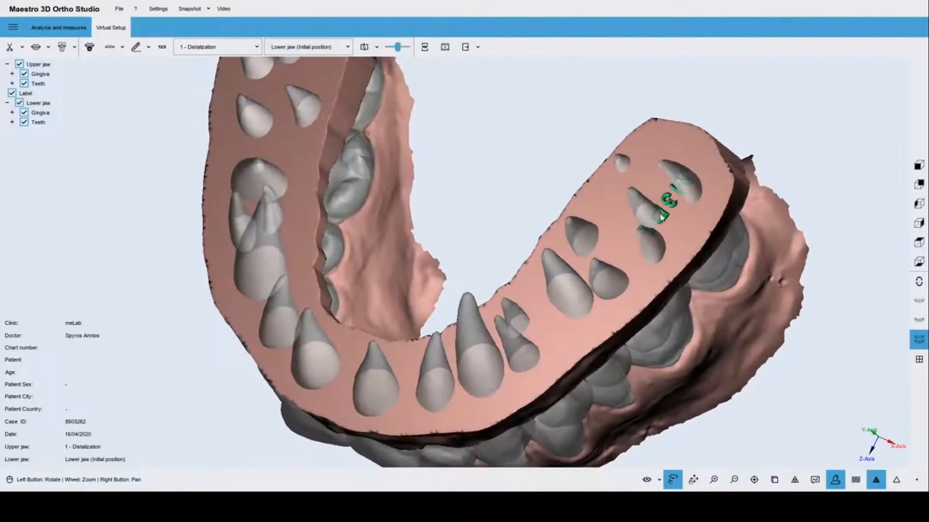
Set the upper-jaw stage back to 1 - Distalization.
left_click(163, 48)
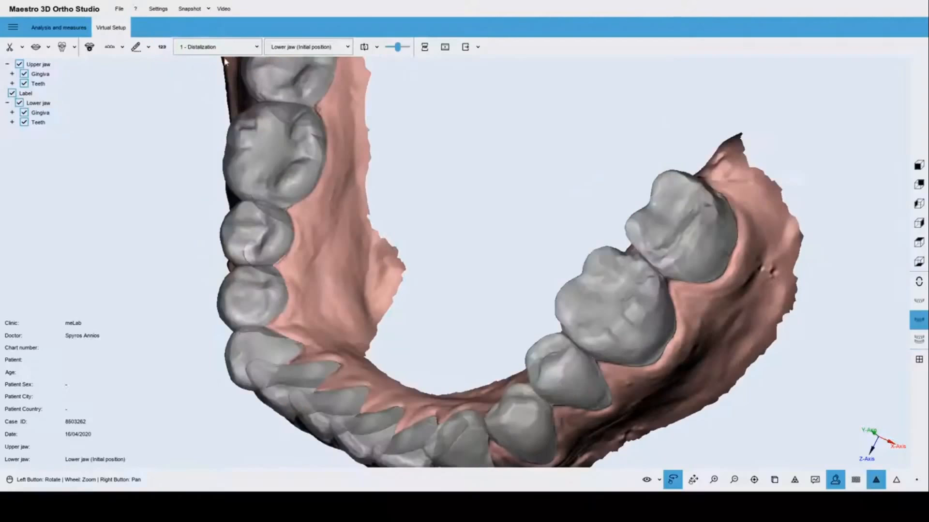
left_click(217, 47)
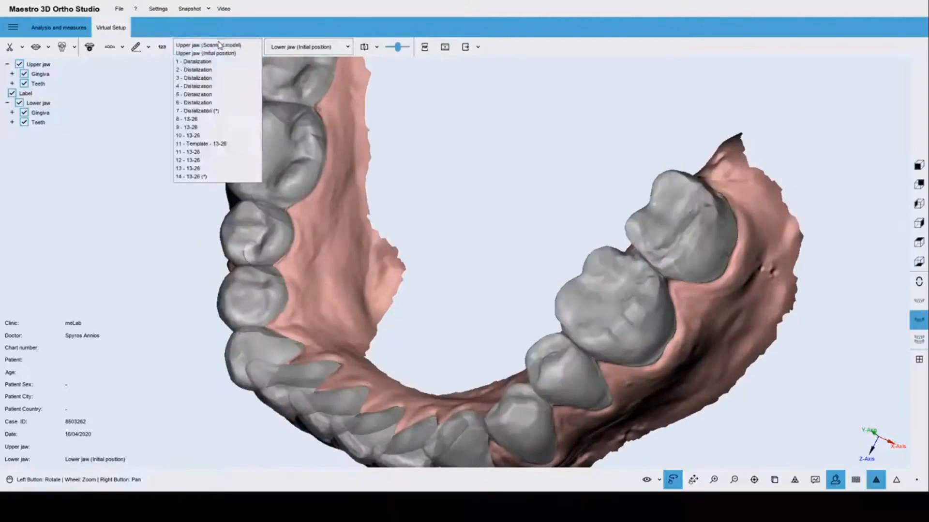
left_click(198, 62)
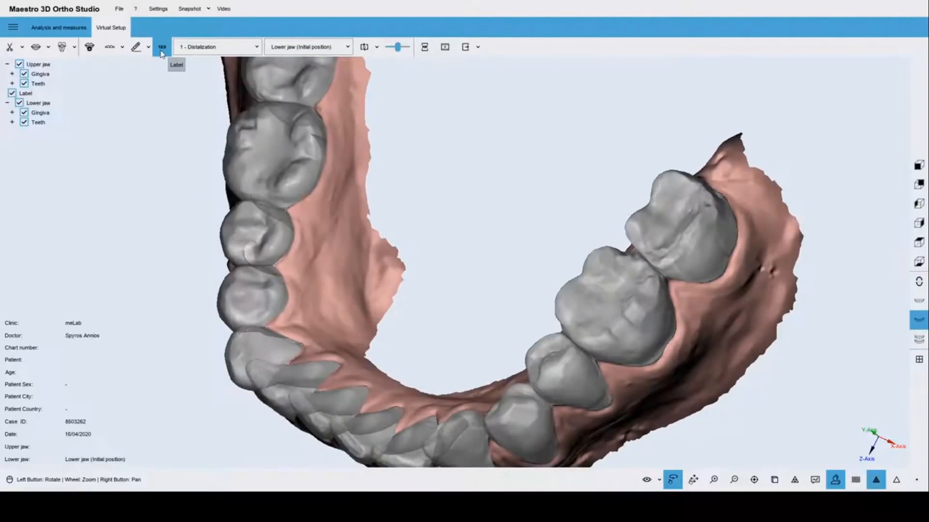
Reselect the M3D label on the upper-jaw base, make it negative, and apply.
left_click(162, 50)
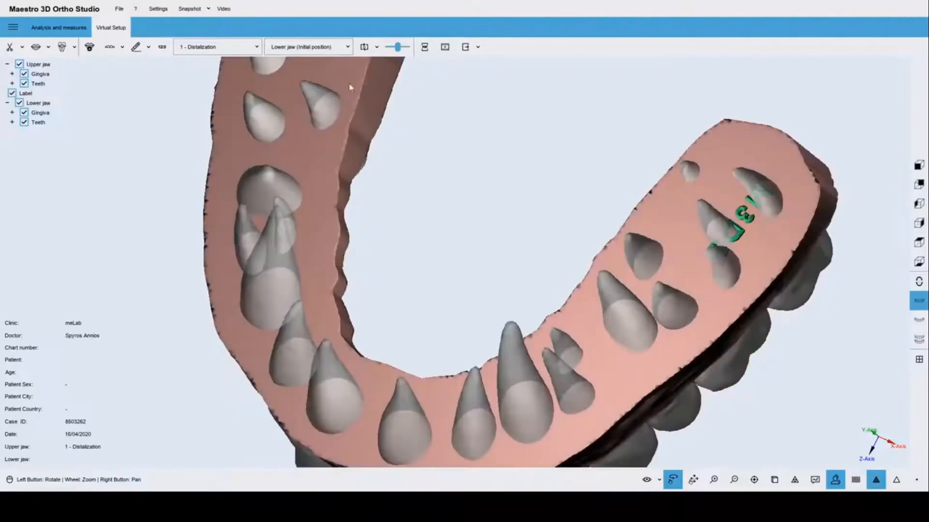
left_click(163, 49)
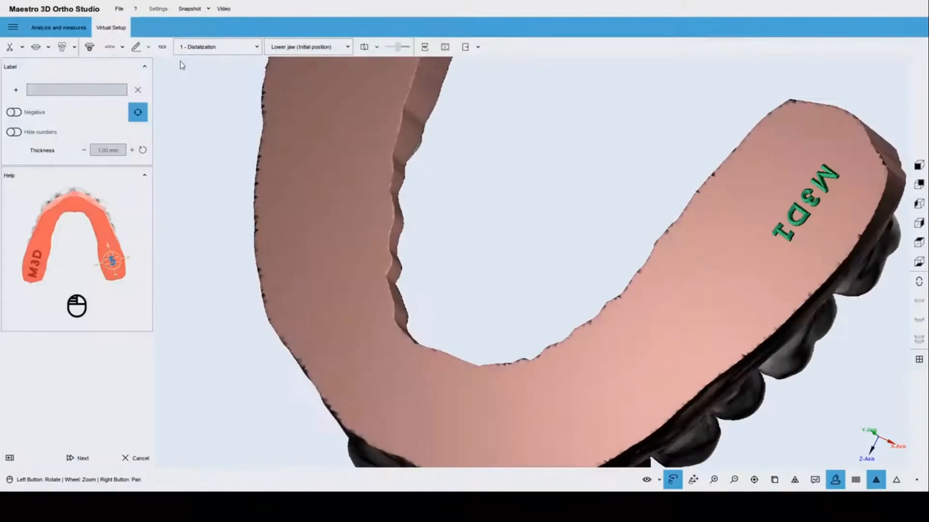
left_click(805, 200)
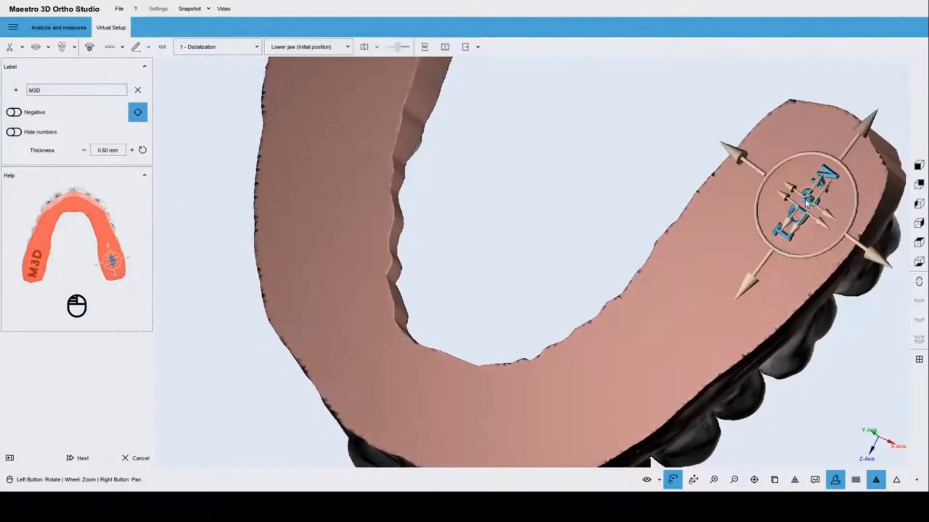
left_click(18, 113)
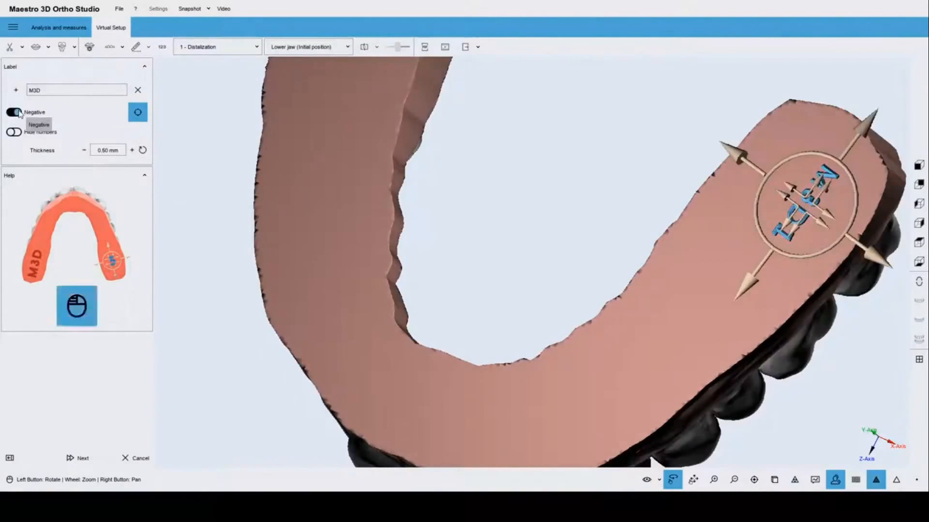
left_click(80, 459)
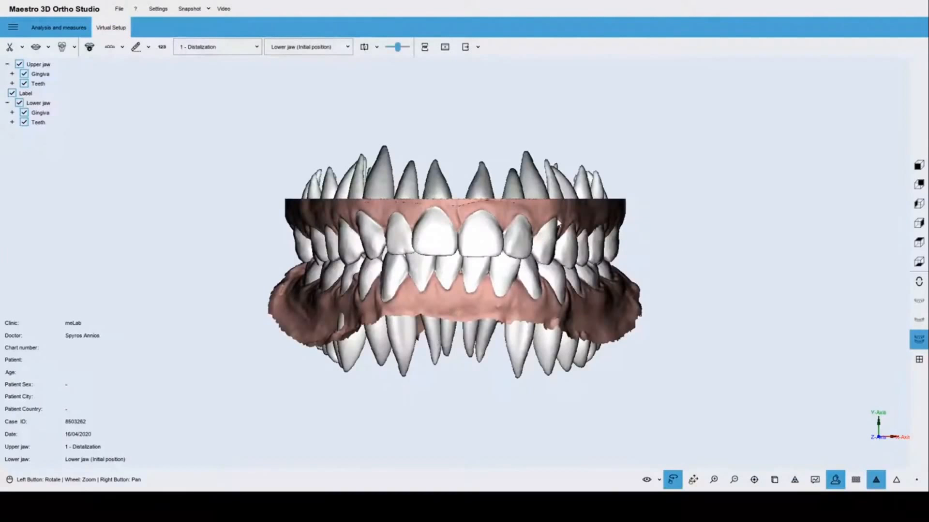
Export the upper-jaw transition models as merged STL files.
left_click_drag(557, 222, 464, 264)
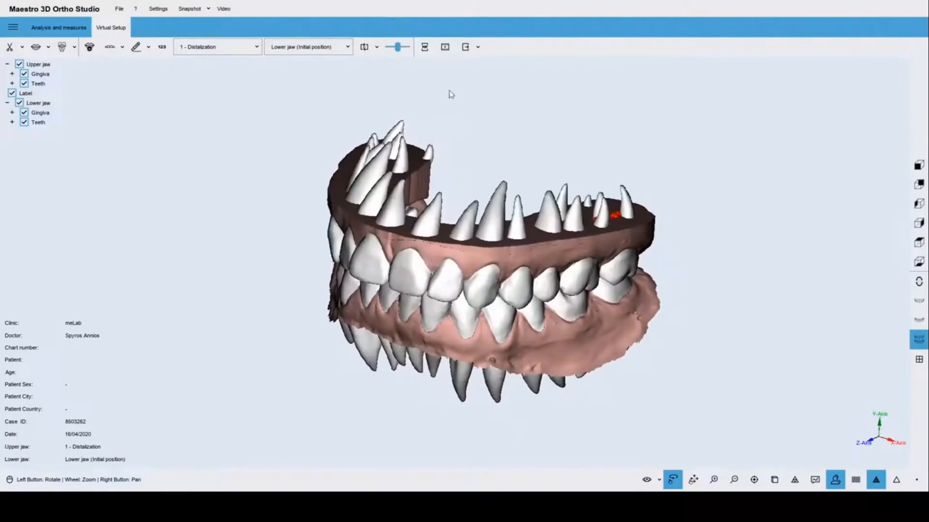
left_click(478, 47)
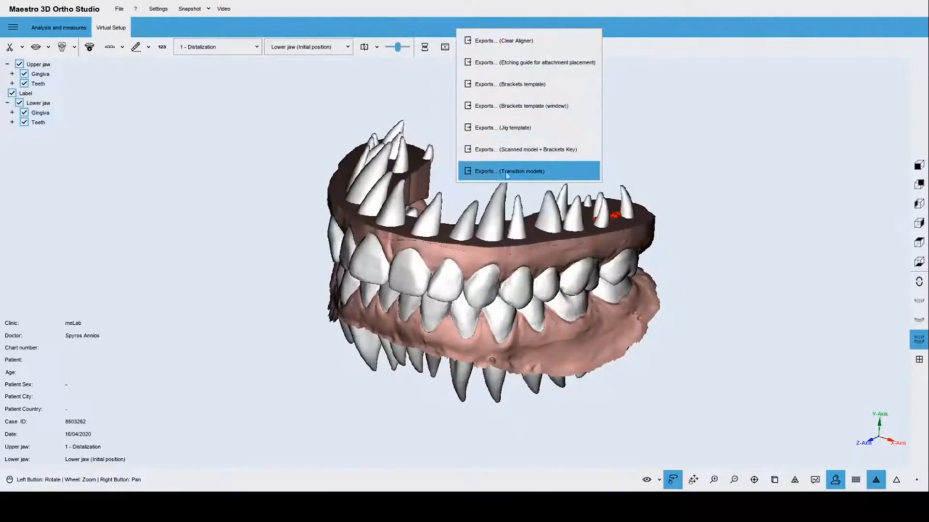
left_click(534, 171)
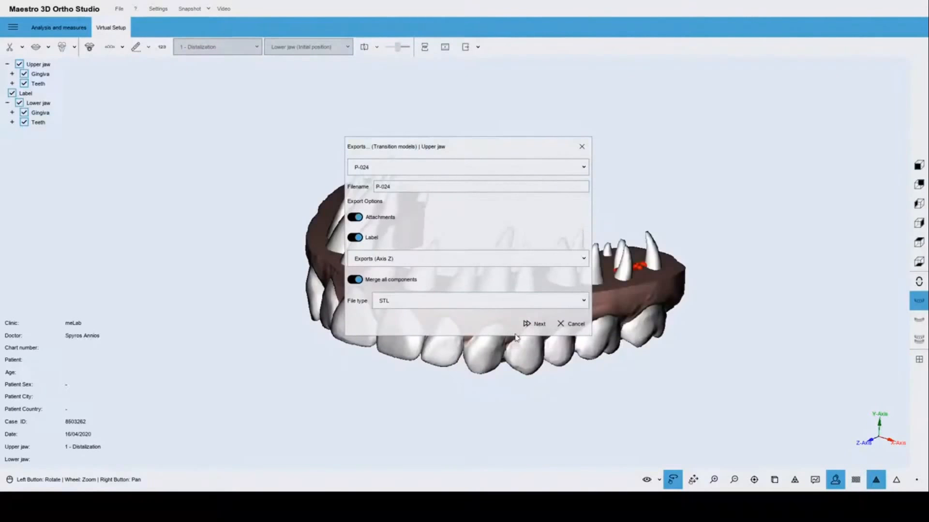
left_click(540, 324)
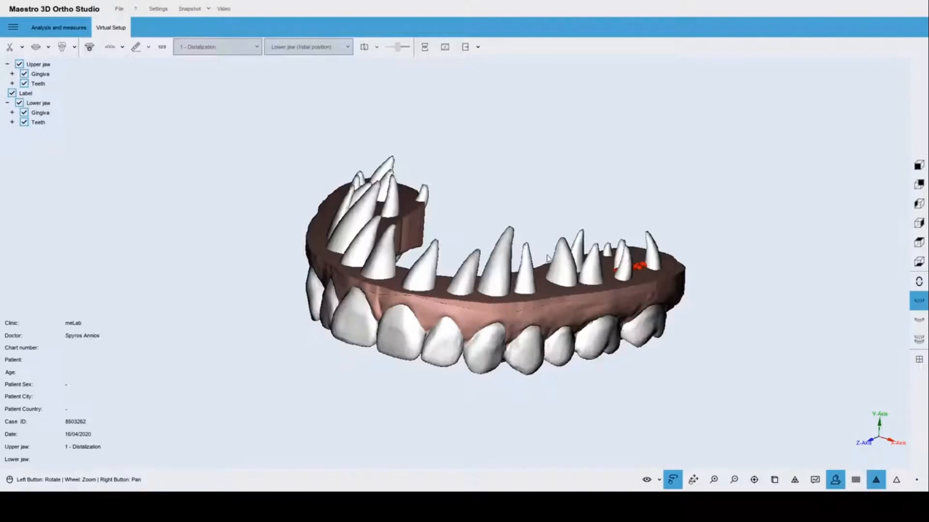
mouse_move(481, 290)
left_mouse_down()
mouse_move(482, 163)
mouse_move(474, 225)
mouse_move(518, 273)
mouse_move(524, 307)
mouse_move(466, 297)
left_mouse_up()
scroll(466, 296, "down", 3)
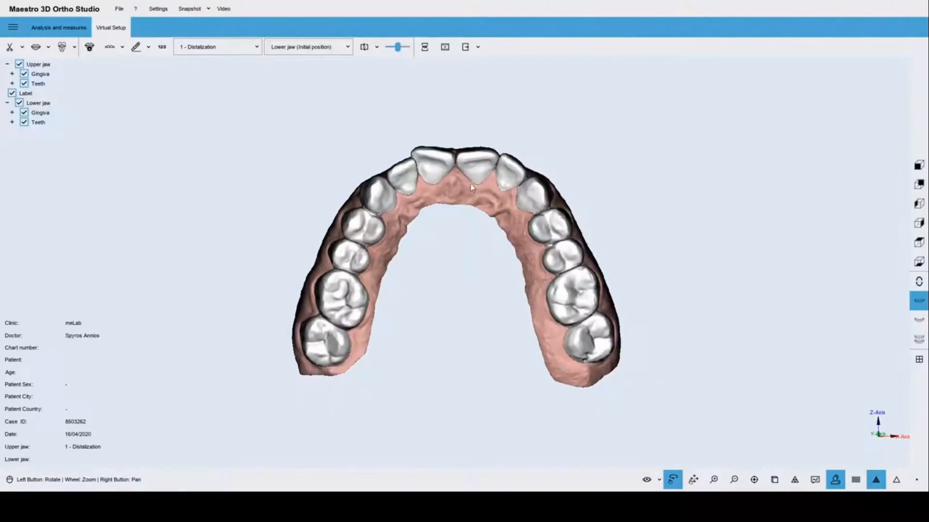
left_click_drag(470, 188, 409, 315)
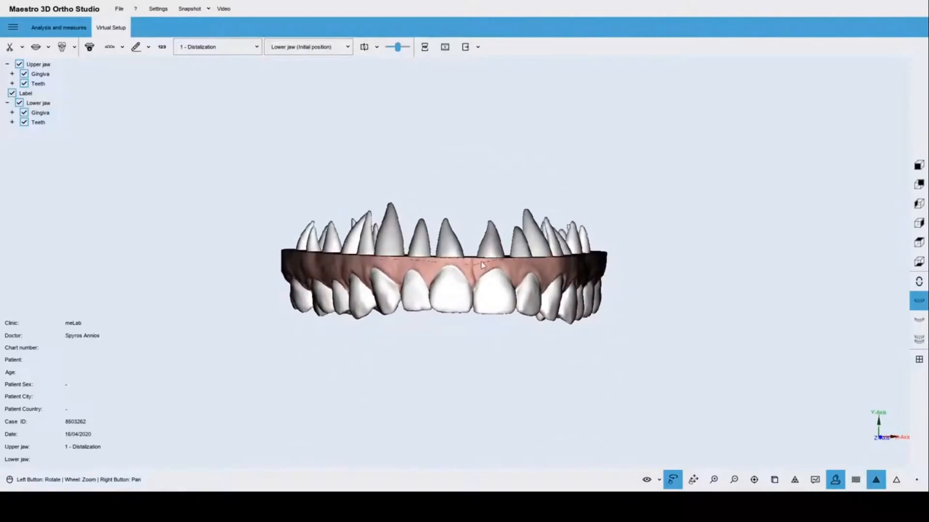
left_click_drag(483, 265, 532, 285)
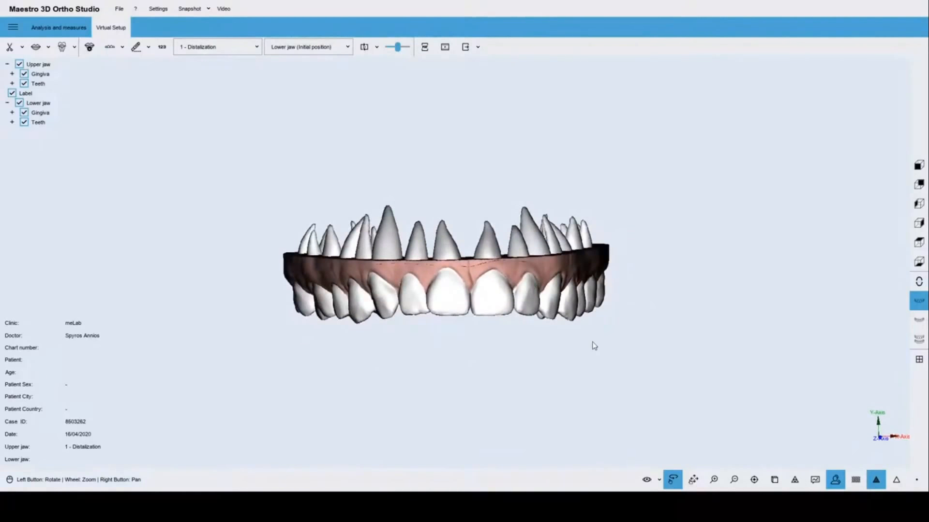
left_click_drag(590, 344, 558, 328)
scroll(542, 319, "up", 2)
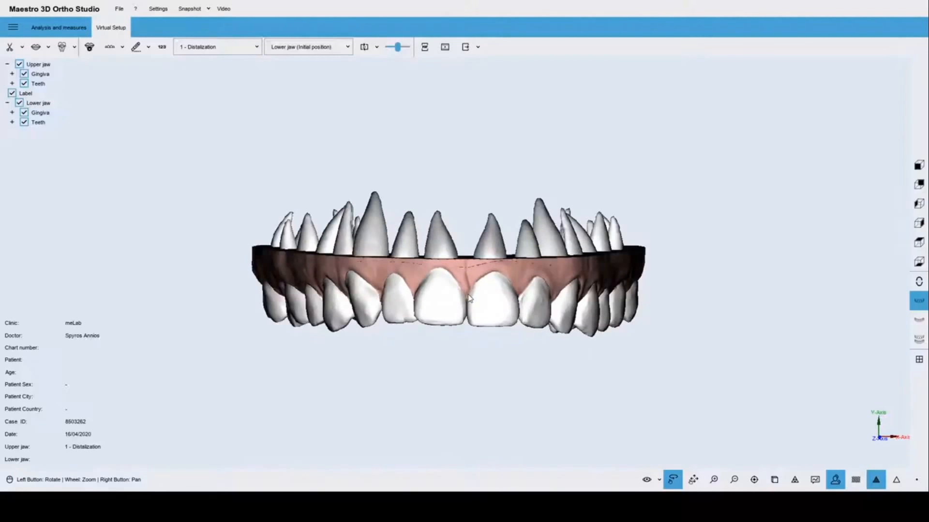
left_click_drag(477, 311, 477, 193)
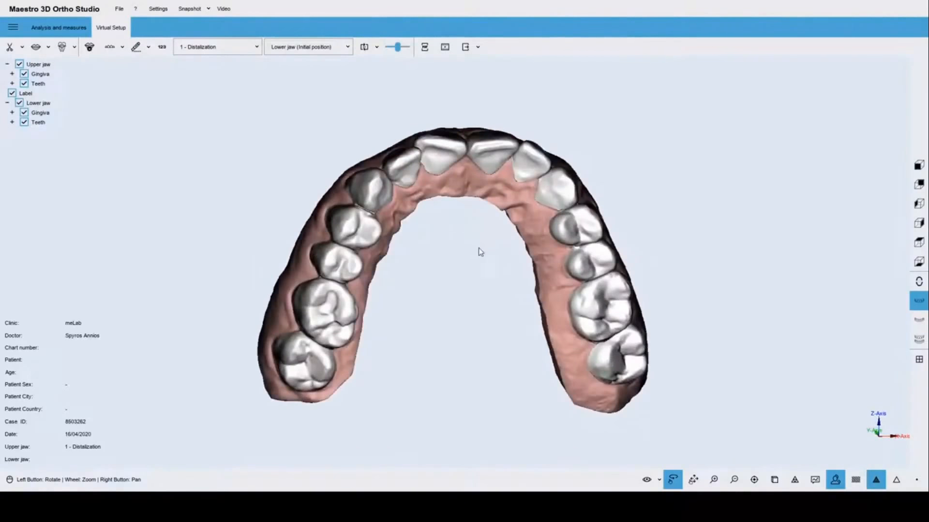
left_click_drag(477, 251, 458, 260)
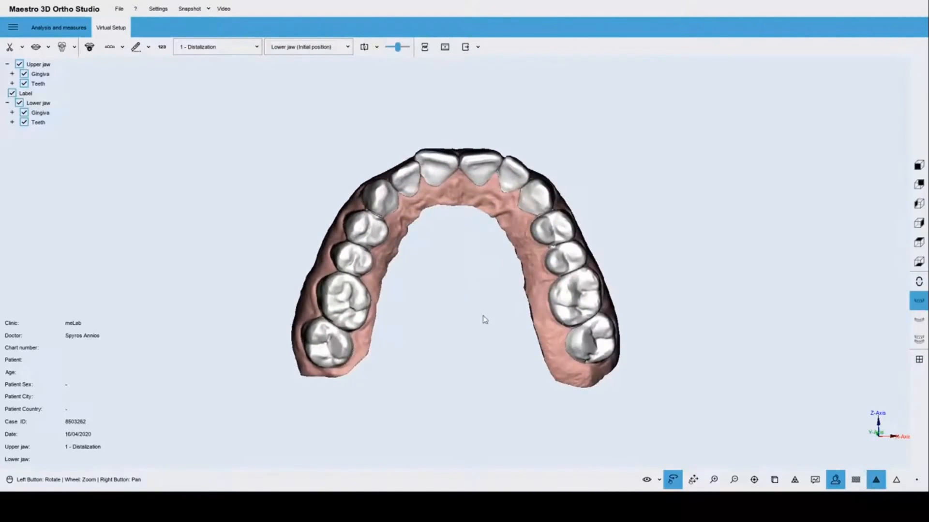
left_click_drag(483, 319, 480, 309)
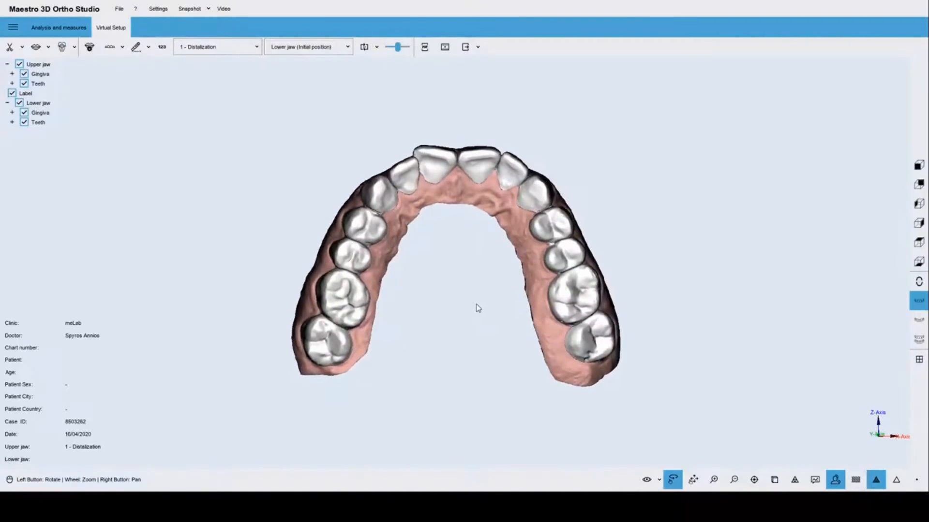